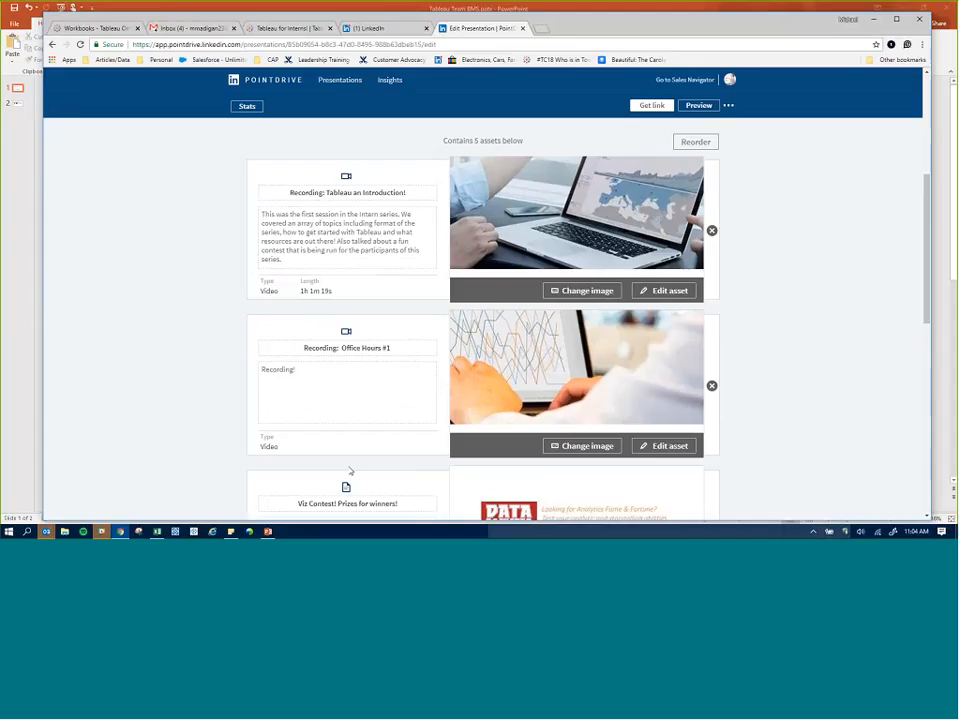
# Review the assets in the intern series presentation, from the session recordings to the Tableau Student License link.
pyautogui.scroll(-4, 350, 470)
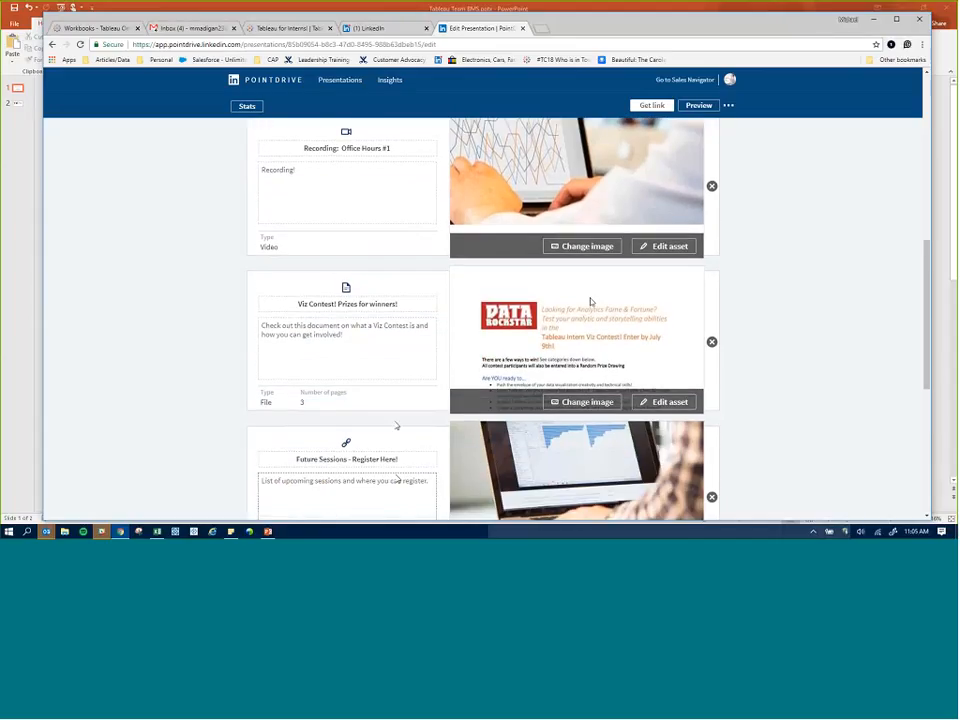
pyautogui.scroll(-3, 365, 465)
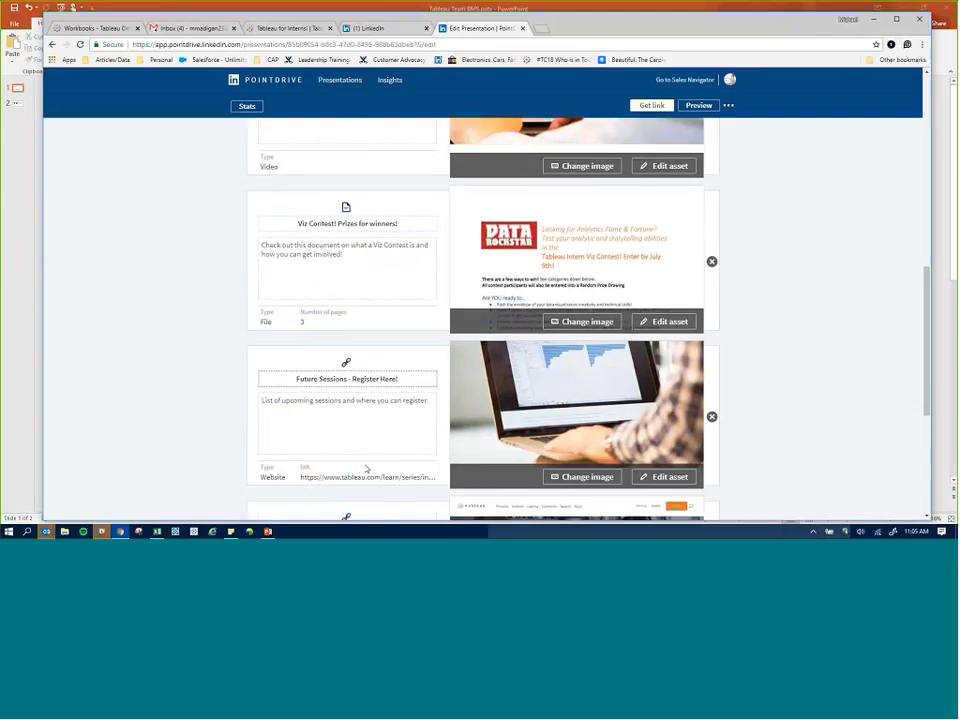
pyautogui.scroll(-3, 378, 450)
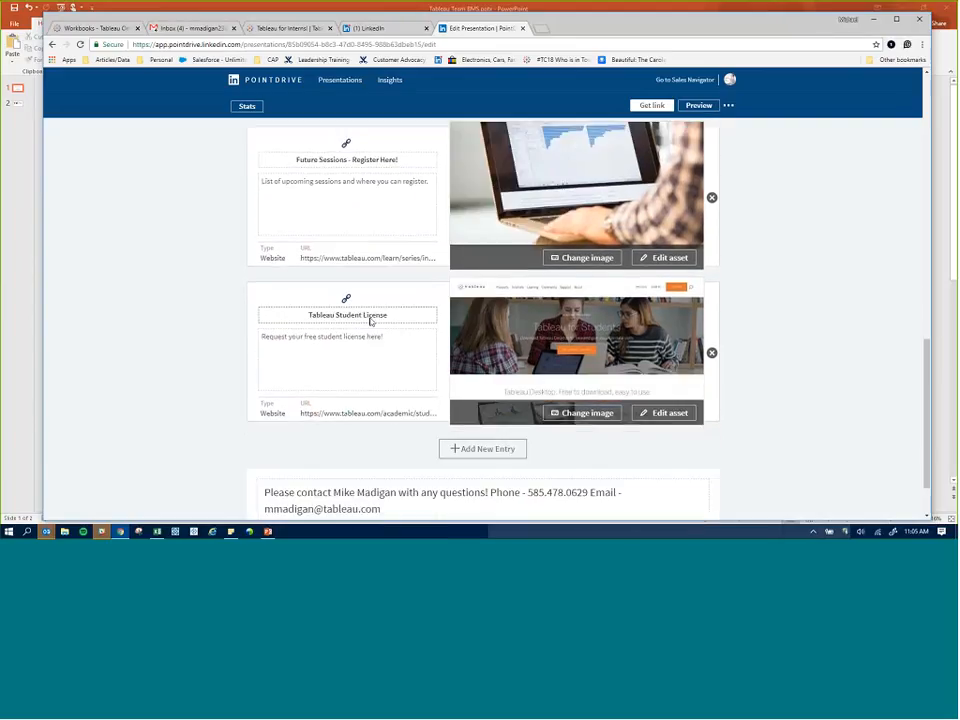
pyautogui.scroll(10, 364, 338)
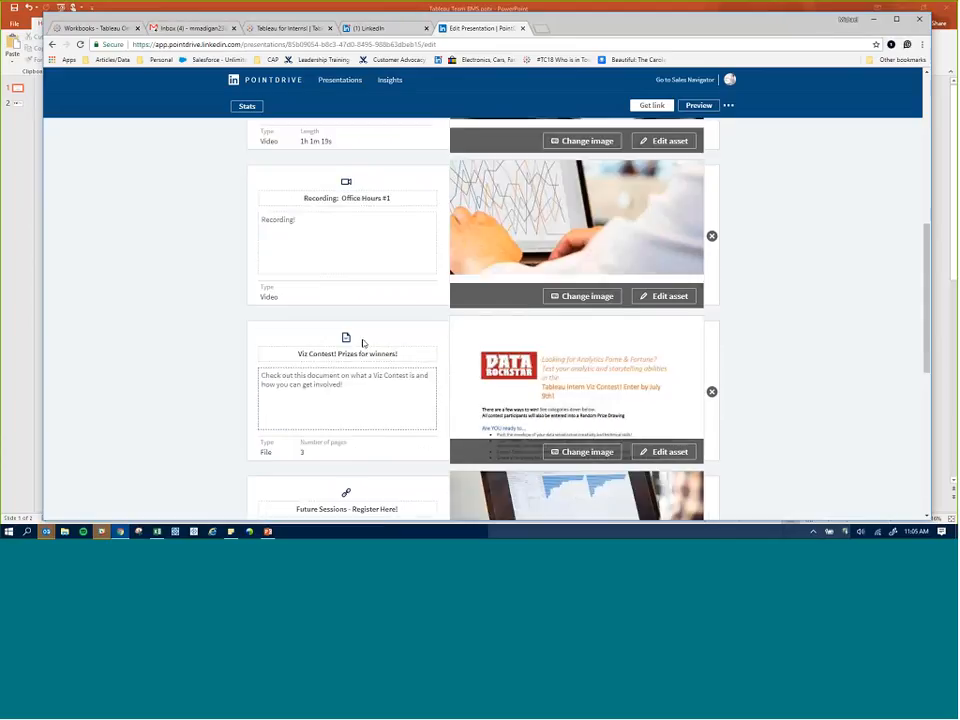
pyautogui.scroll(-1, 364, 343)
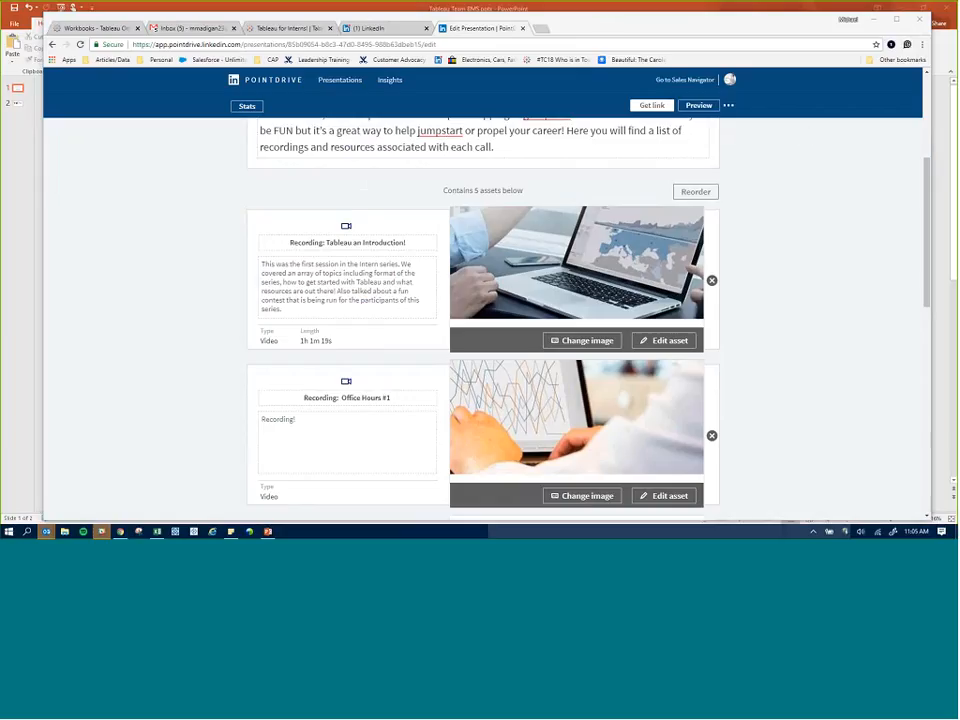
pyautogui.scroll(3, 390, 287)
pyautogui.scroll(1, 536, 293)
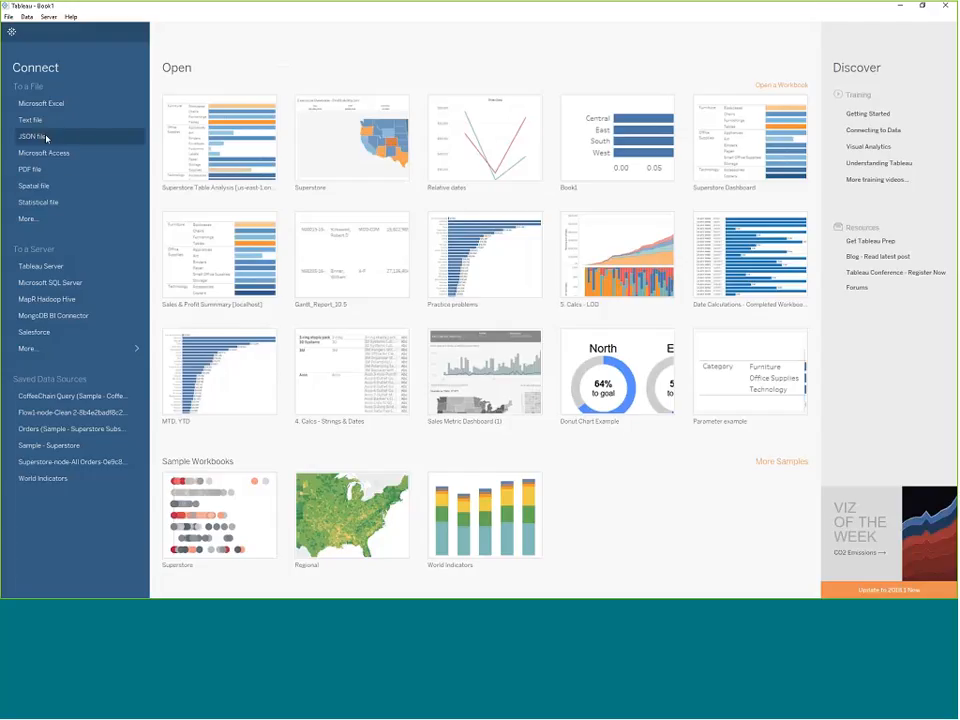
# Look through the full list of server connectors, including Other Databases (ODBC), and return to the start page.
pyautogui.click(28, 348)
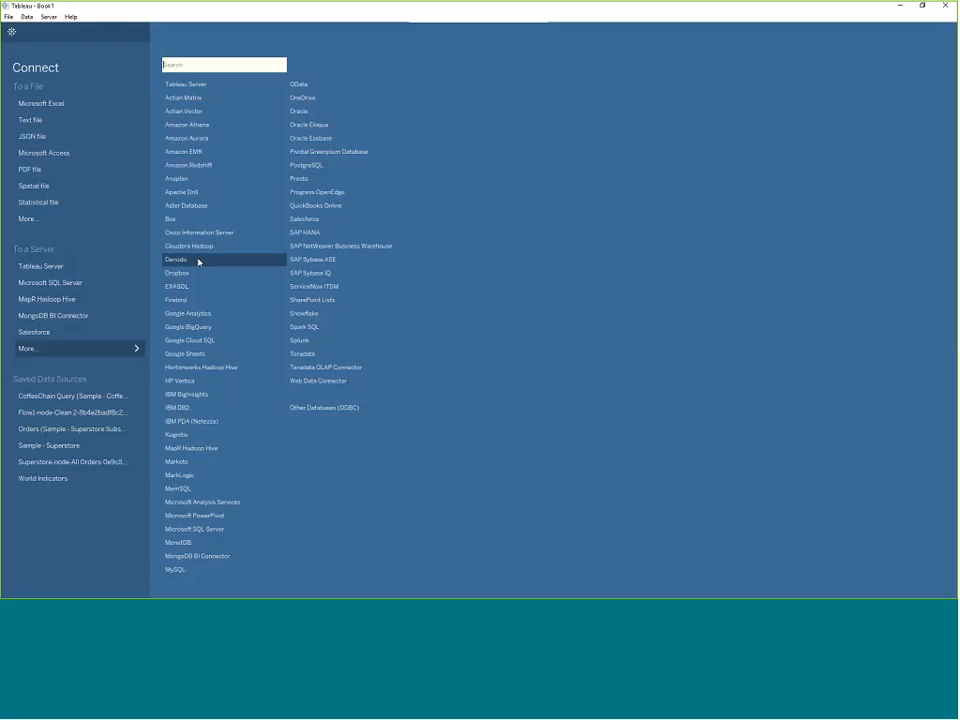
pyautogui.click(312, 409)
pyautogui.click(315, 408)
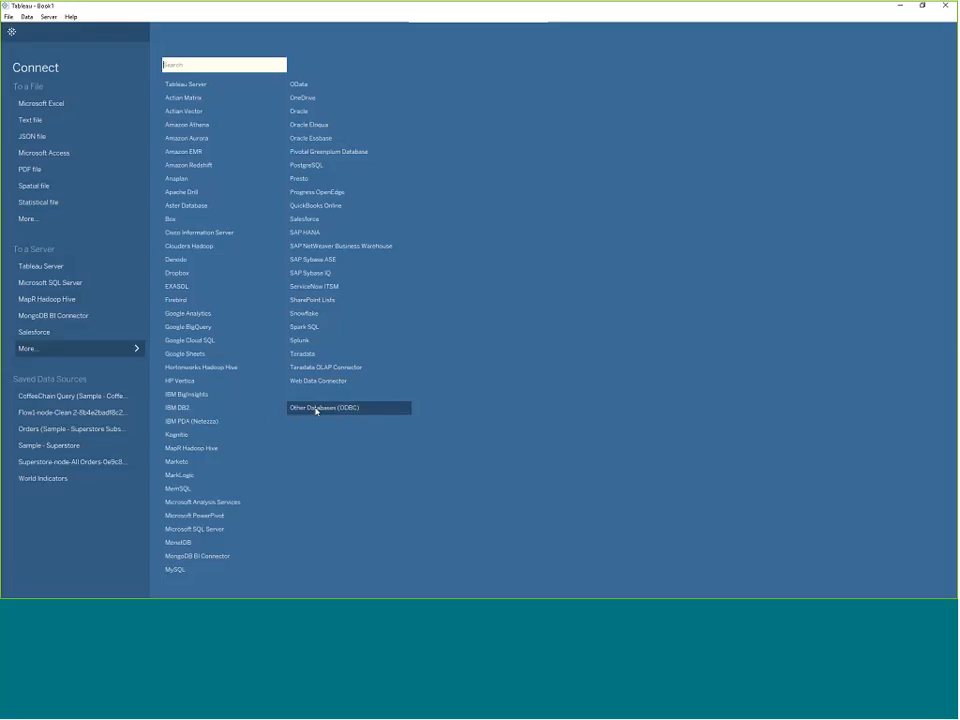
pyautogui.click(52, 350)
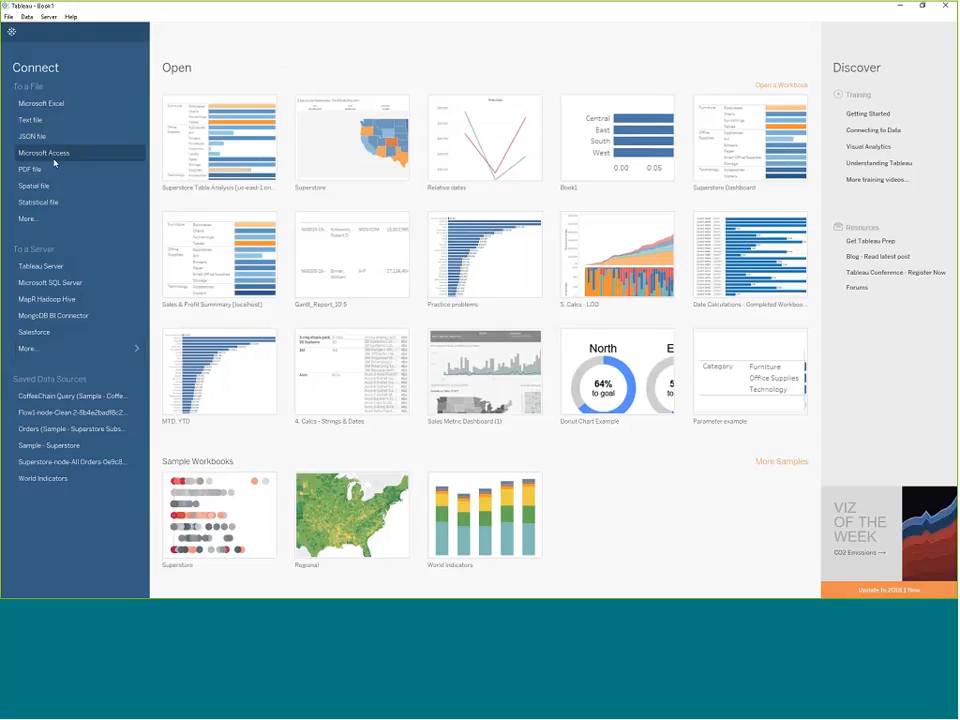
# Connect to the saved data source Sample - Superstore and look over its dimensions in the new worksheet.
pyautogui.click(50, 446)
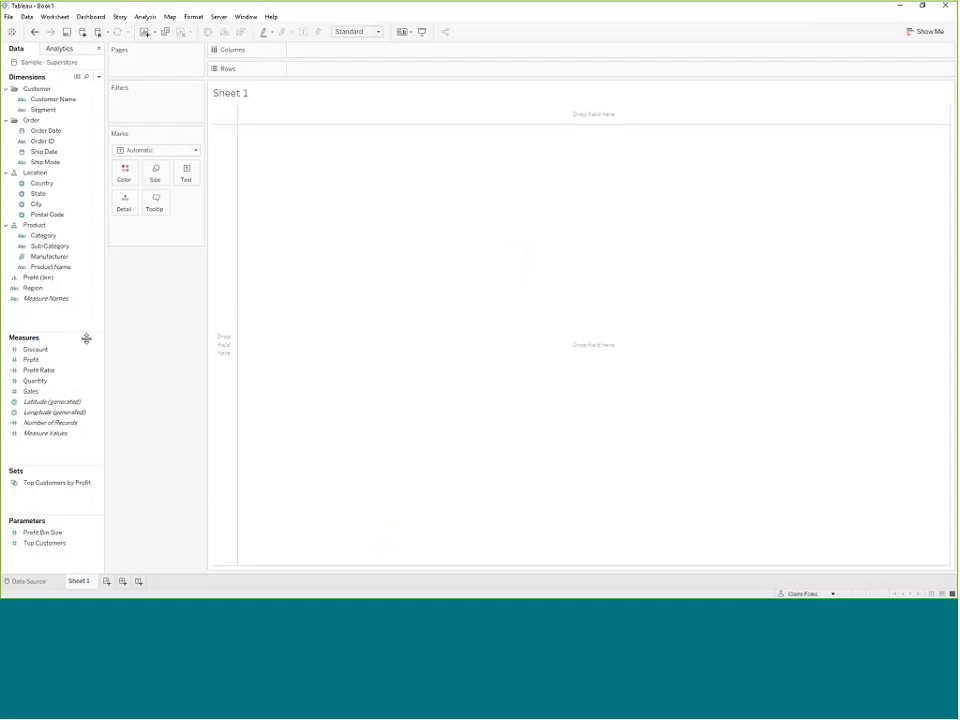
pyautogui.click(44, 278)
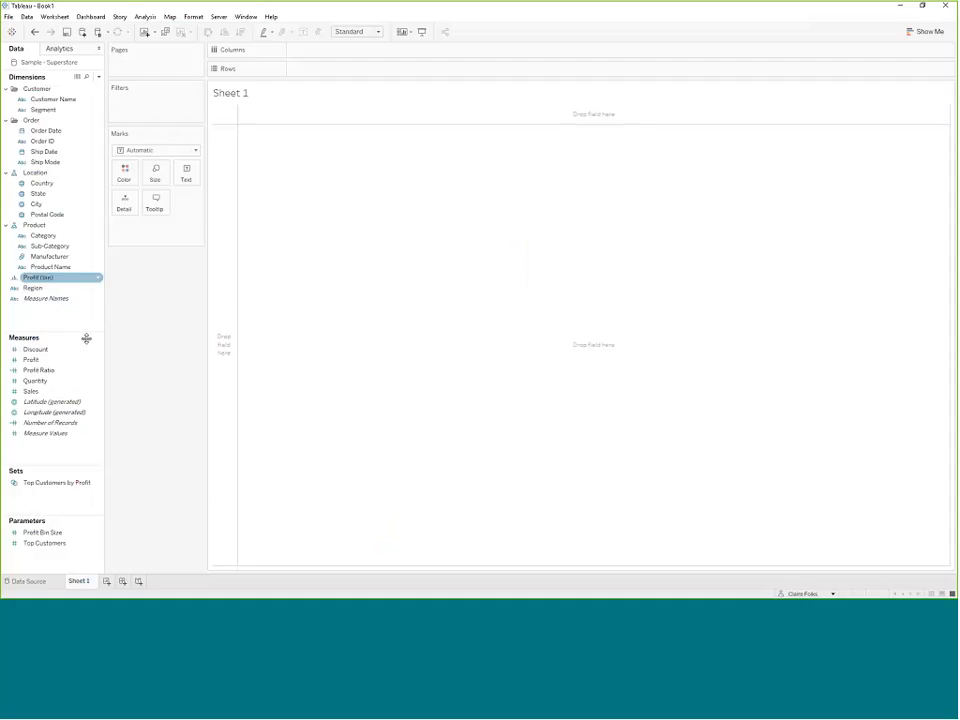
pyautogui.click(438, 257)
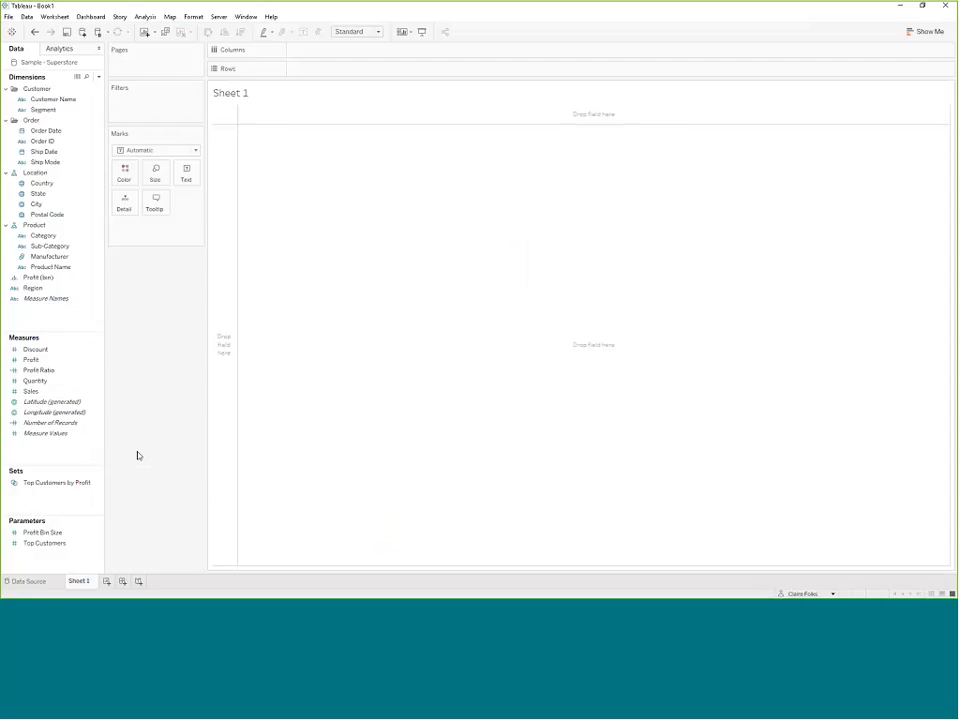
# Show the Sample - Superstore data source and examine its connection, sheets and the Orders data preview.
pyautogui.click(34, 585)
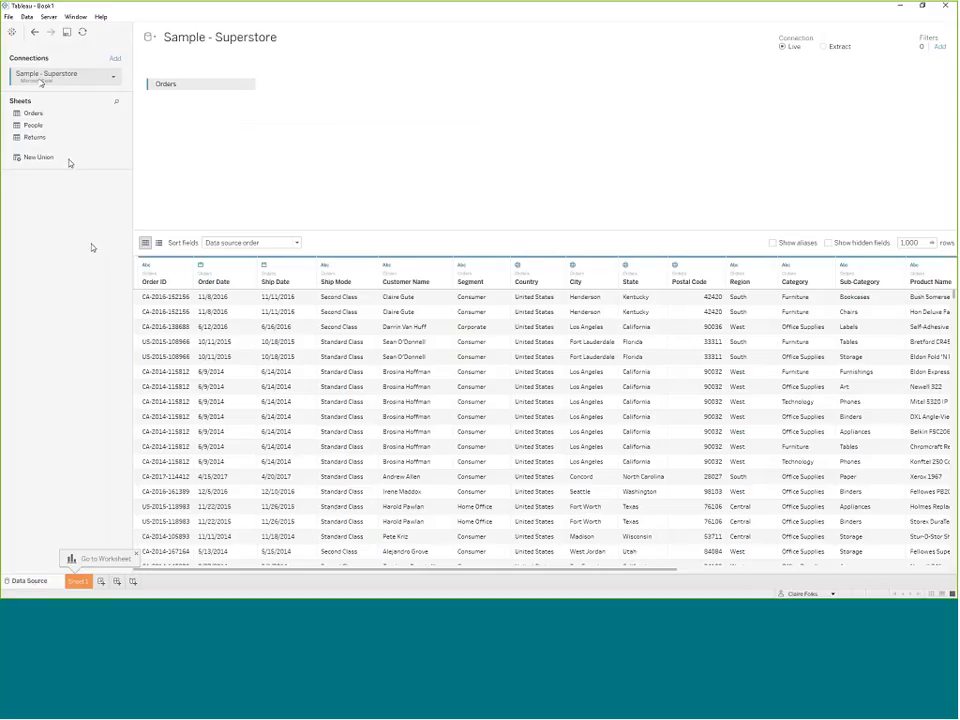
pyautogui.click(41, 83)
pyautogui.press('ctrl')
pyautogui.moveTo(263, 572)
pyautogui.mouseDown()
pyautogui.moveTo(421, 572)
pyautogui.moveTo(263, 572)
pyautogui.mouseUp()
pyautogui.scroll(-1, 170, 396)
pyautogui.scroll(1, 184, 390)
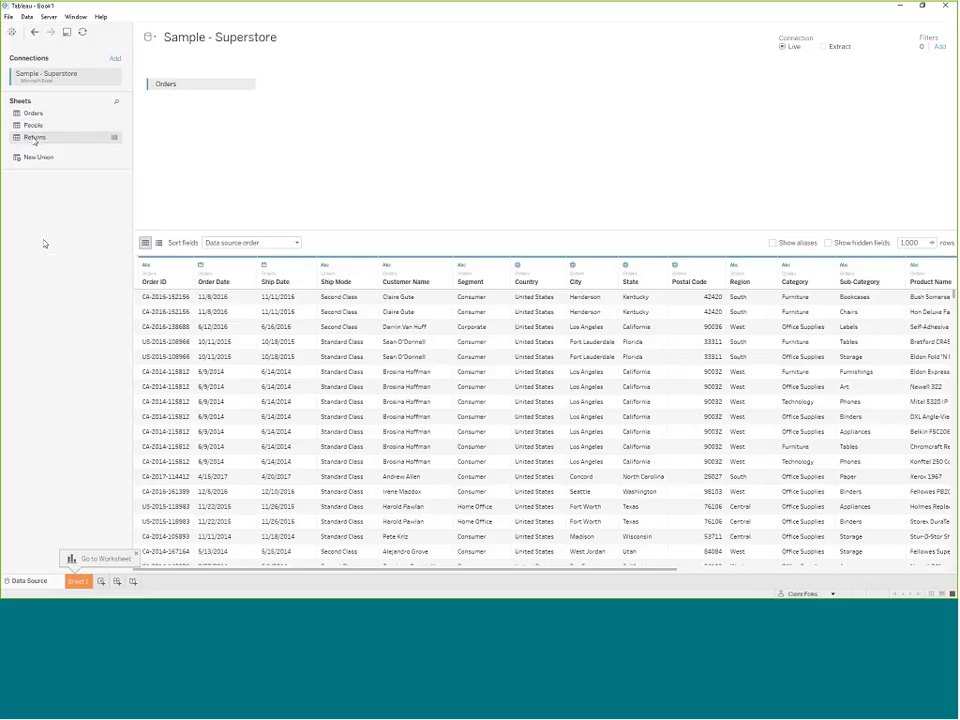
# Try an inner join of the Returns sheet to Orders on Order ID, and remove Returns from the data source again.
pyautogui.moveTo(35, 137); pyautogui.dragTo(328, 88)
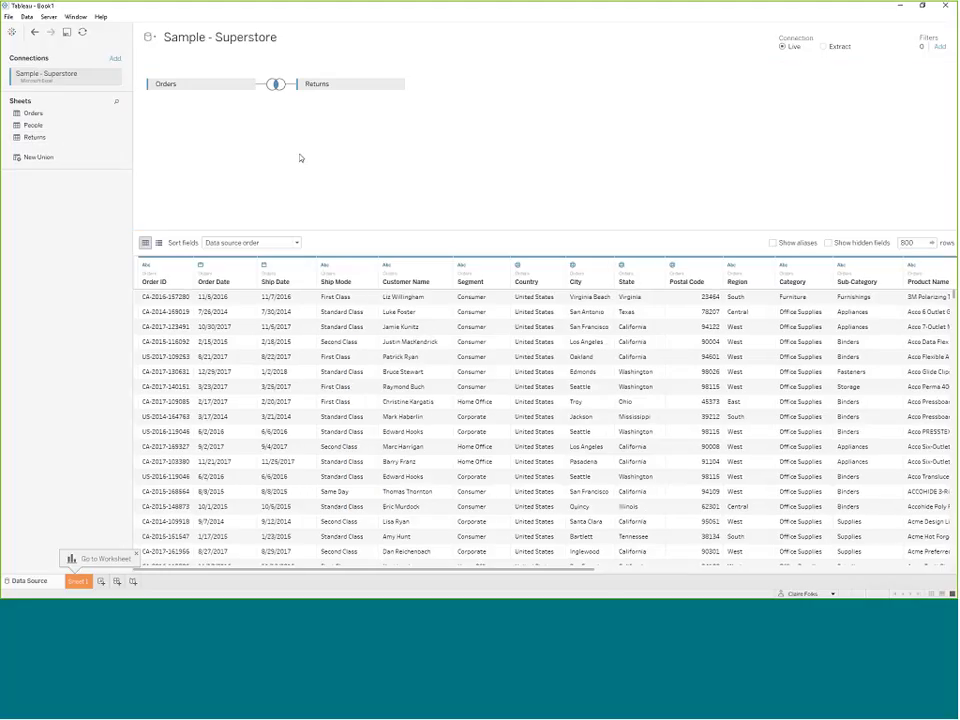
pyautogui.click(277, 84)
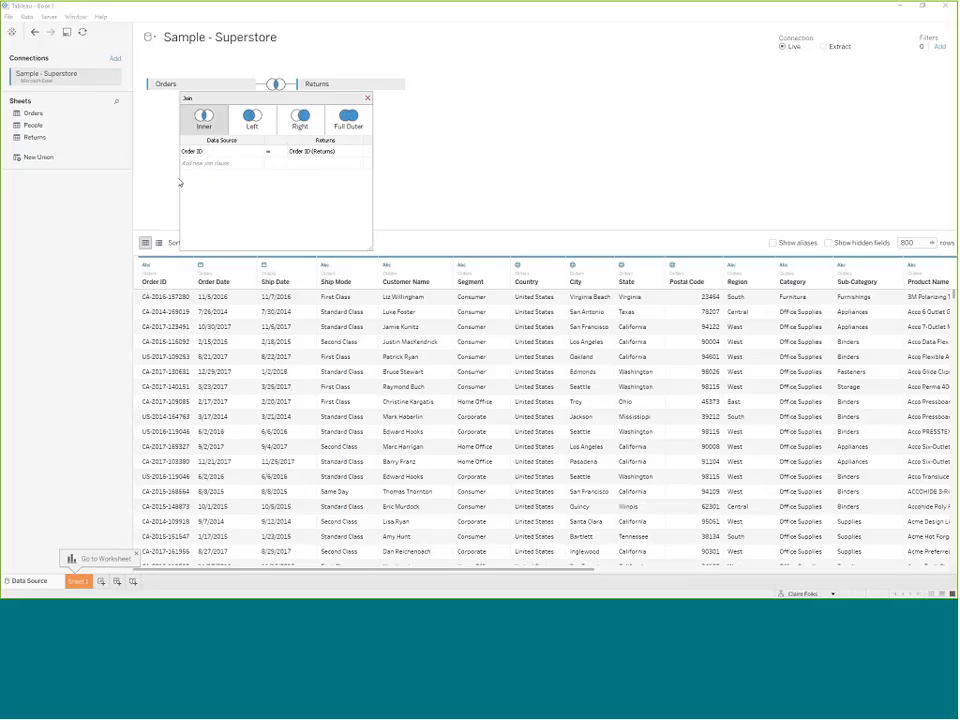
pyautogui.click(367, 99)
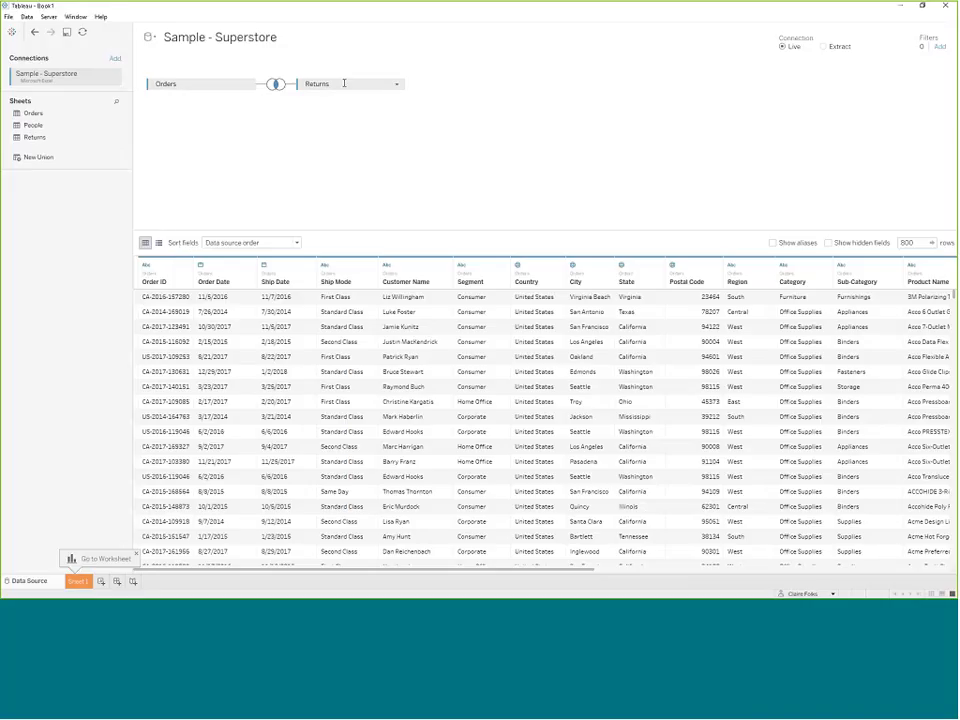
pyautogui.moveTo(344, 83); pyautogui.dragTo(100, 214)
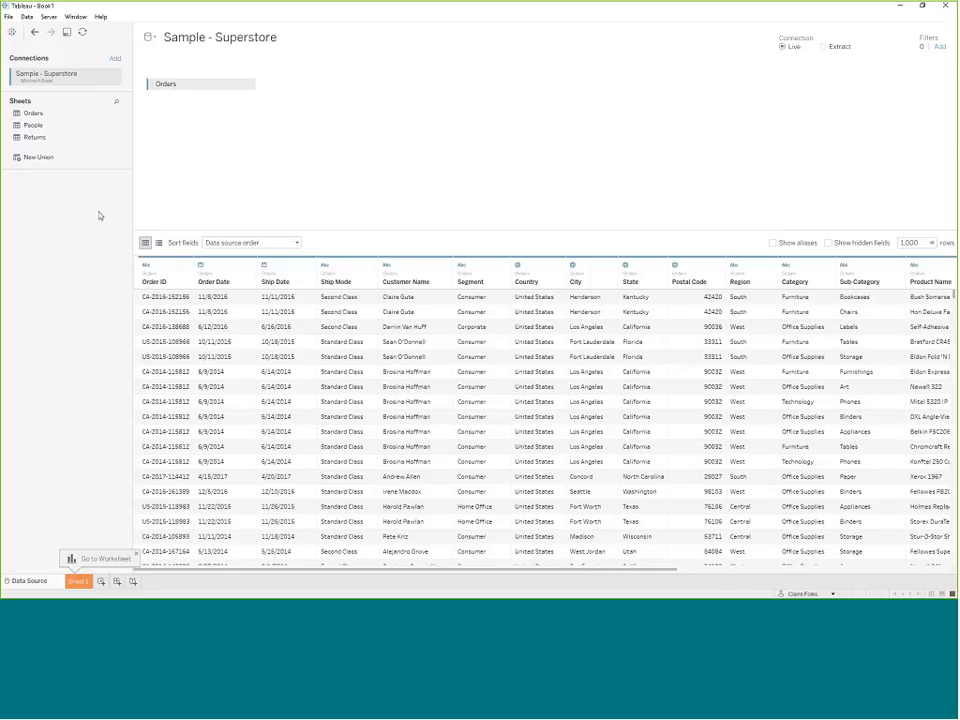
# Return to the Sheet 1 worksheet and look over the location dimensions.
pyautogui.click(78, 581)
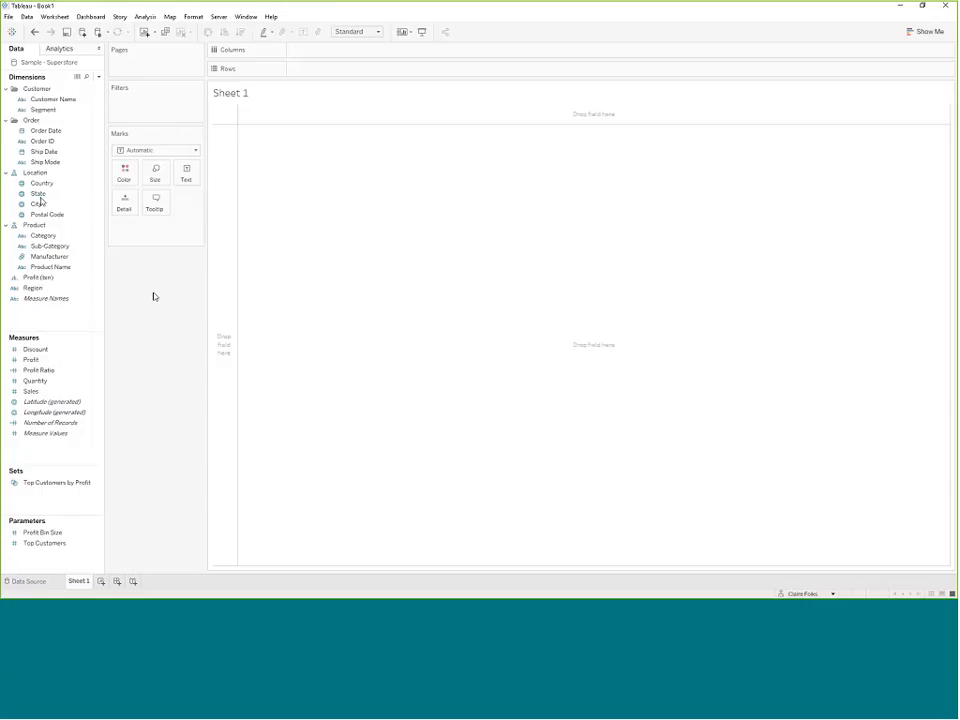
pyautogui.click(40, 195)
pyautogui.click(40, 200)
pyautogui.press('ctrl')
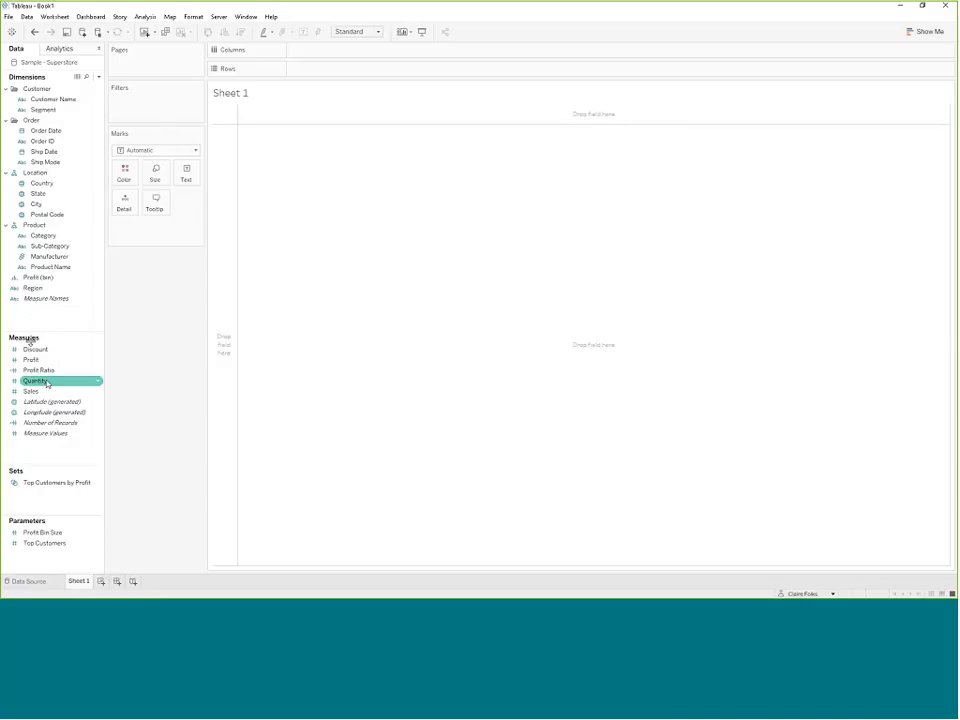
# Add the Sales measure to Rows to chart total sales as a single bar.
pyautogui.keyDown('ctrl'); pyautogui.click(41, 388); pyautogui.keyUp('ctrl')
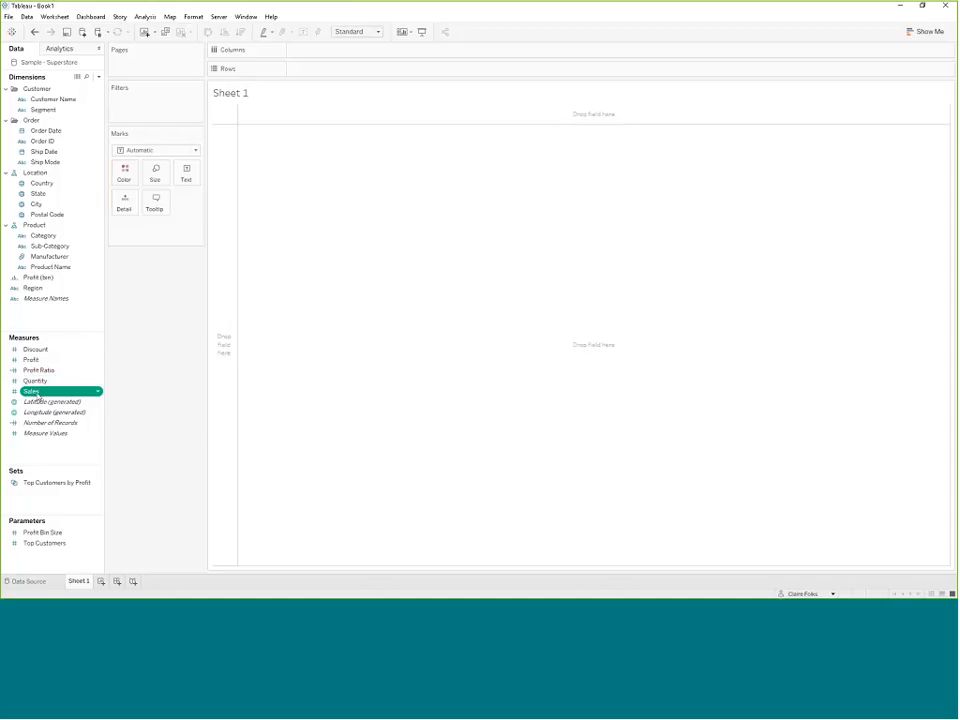
pyautogui.moveTo(35, 395); pyautogui.dragTo(224, 345)
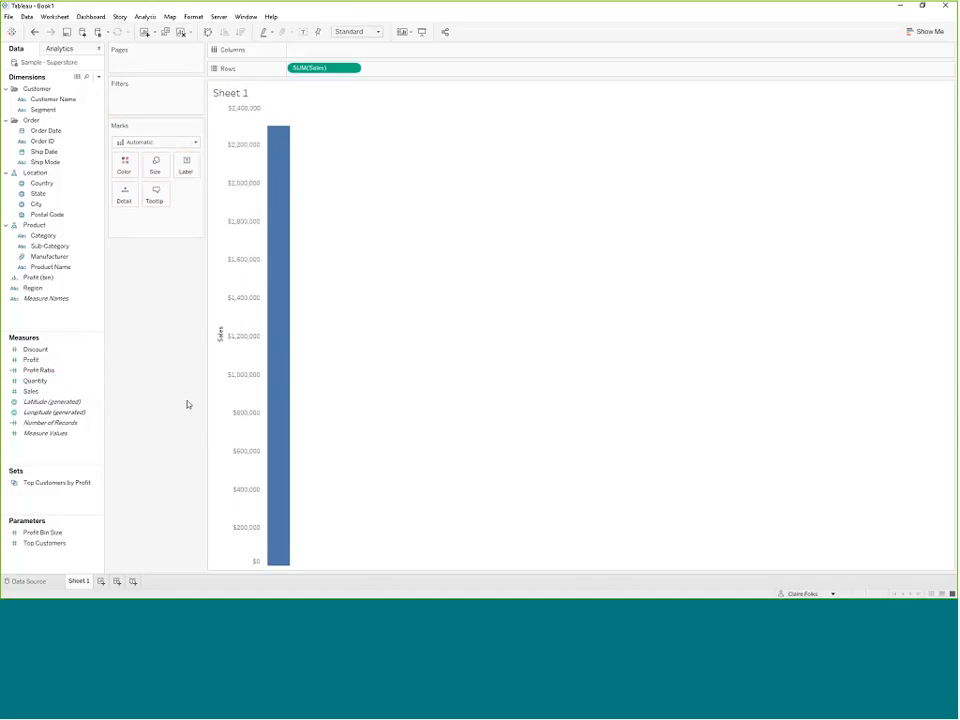
pyautogui.moveTo(286, 325)
# Add Category to Columns to break the sales bar down by product category.
pyautogui.click(57, 206)
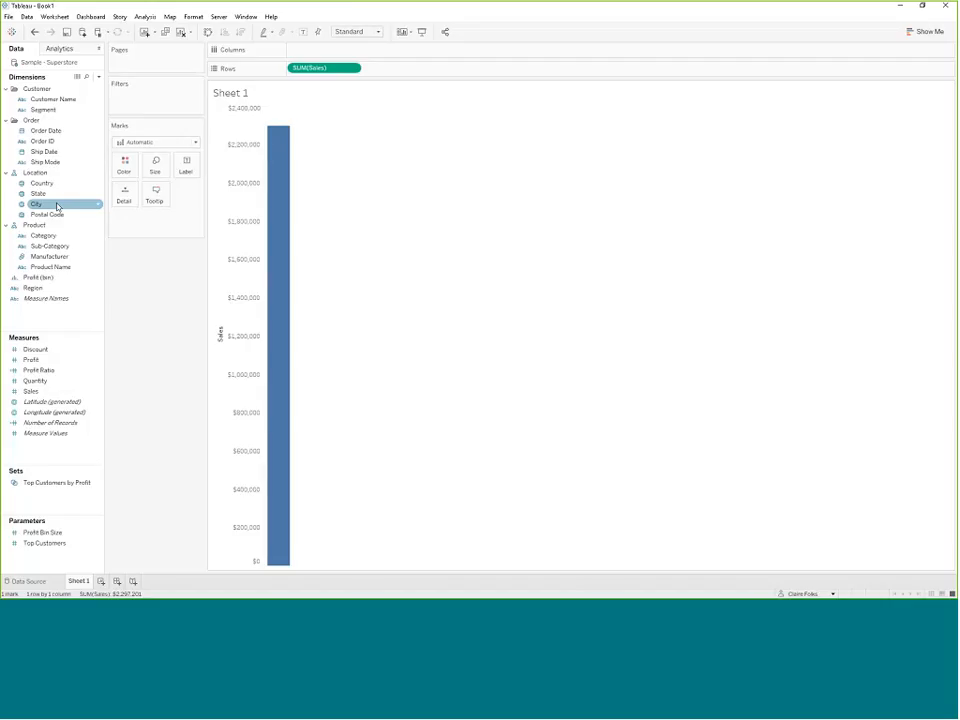
pyautogui.keyDown('ctrl'); pyautogui.click(60, 185); pyautogui.keyUp('ctrl')
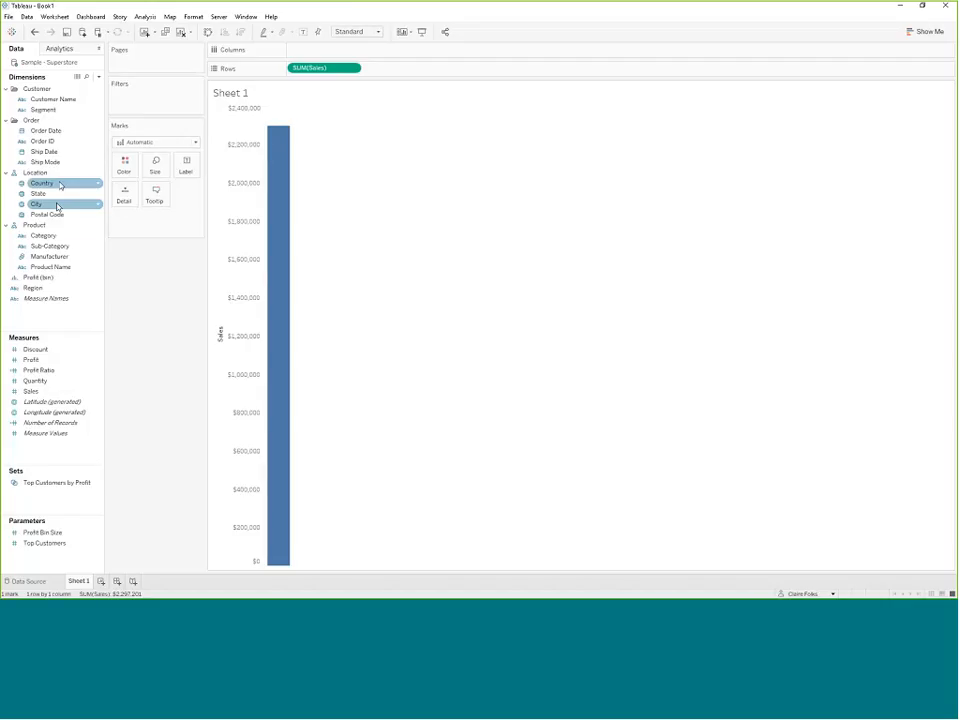
pyautogui.click(50, 226)
pyautogui.moveTo(50, 226); pyautogui.dragTo(320, 49)
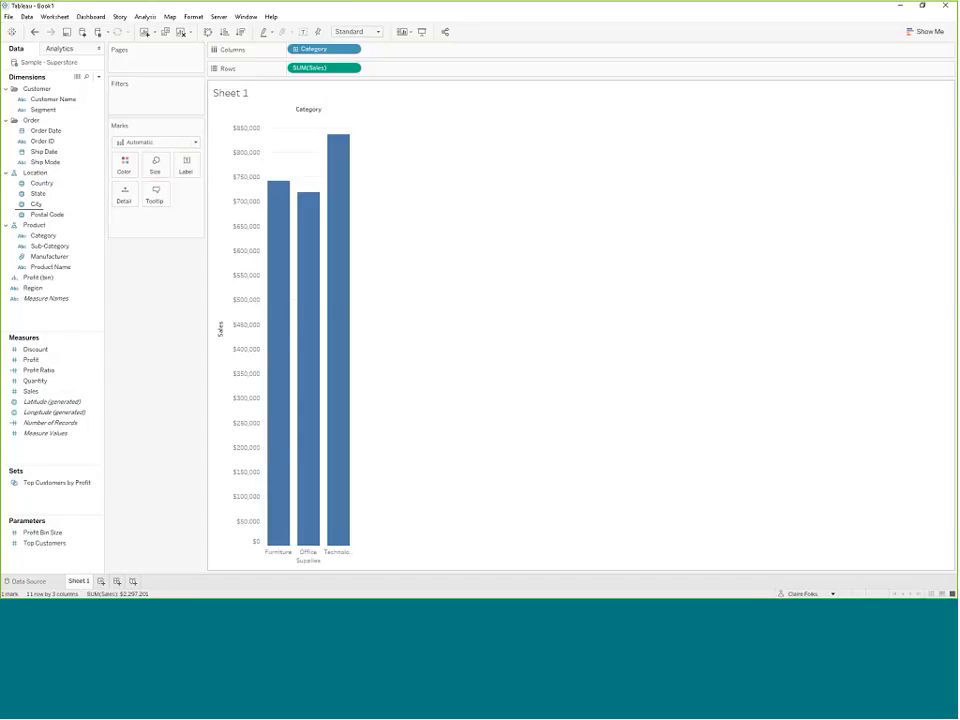
pyautogui.moveTo(337, 527)
# Clear the sales by category chart from Sheet 1.
pyautogui.click(45, 288)
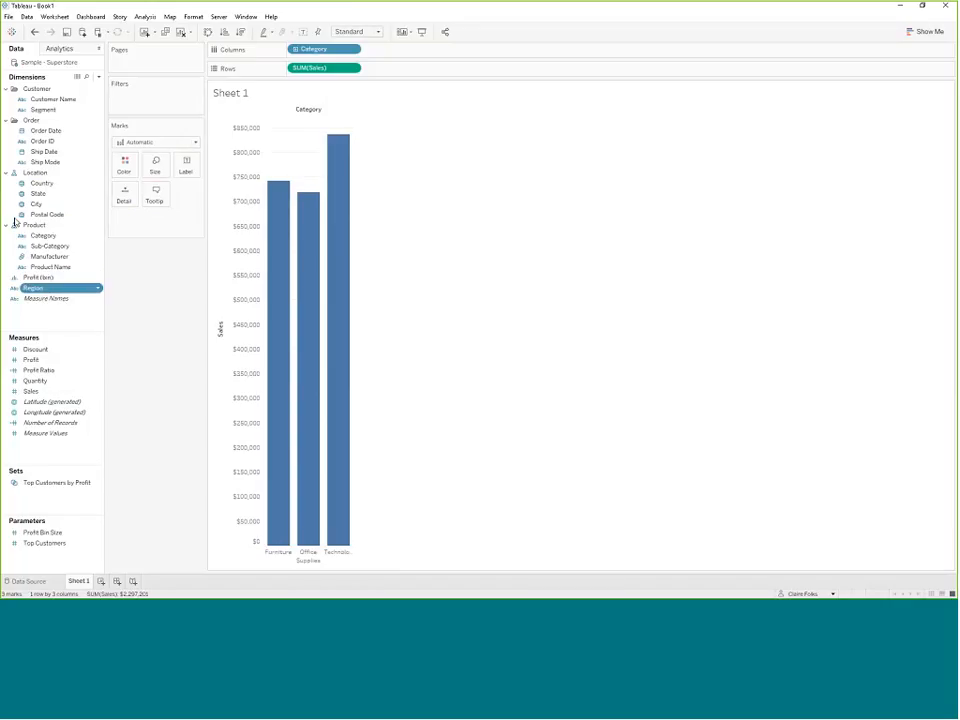
pyautogui.click(45, 130)
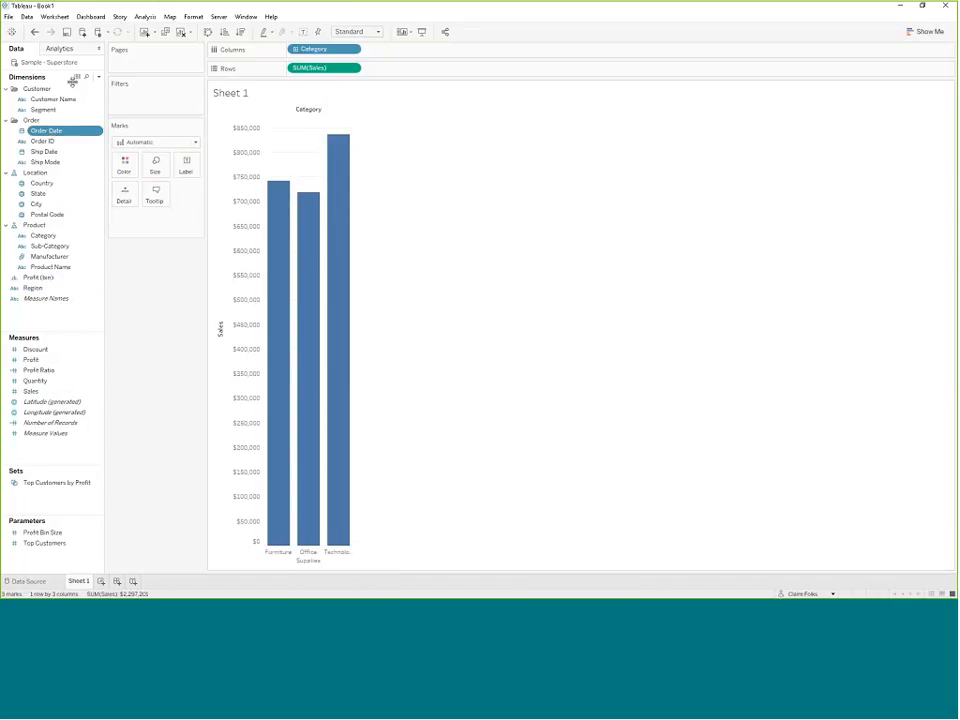
pyautogui.click(181, 33)
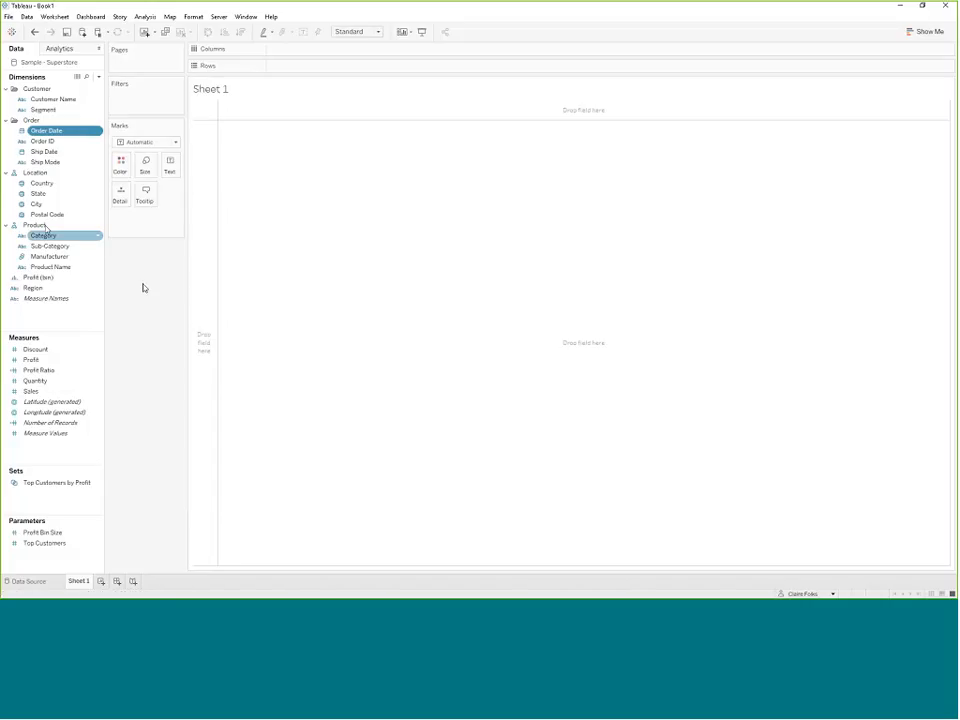
# Set the geographic role of the Country dimension to Country/Region.
pyautogui.click(40, 184)
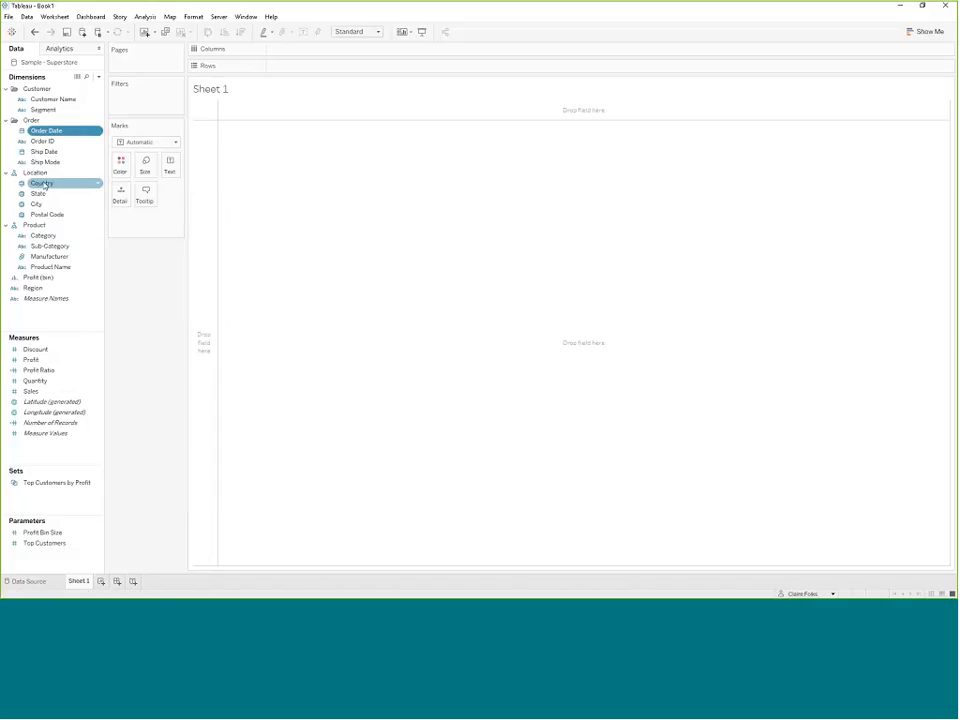
pyautogui.click(50, 215)
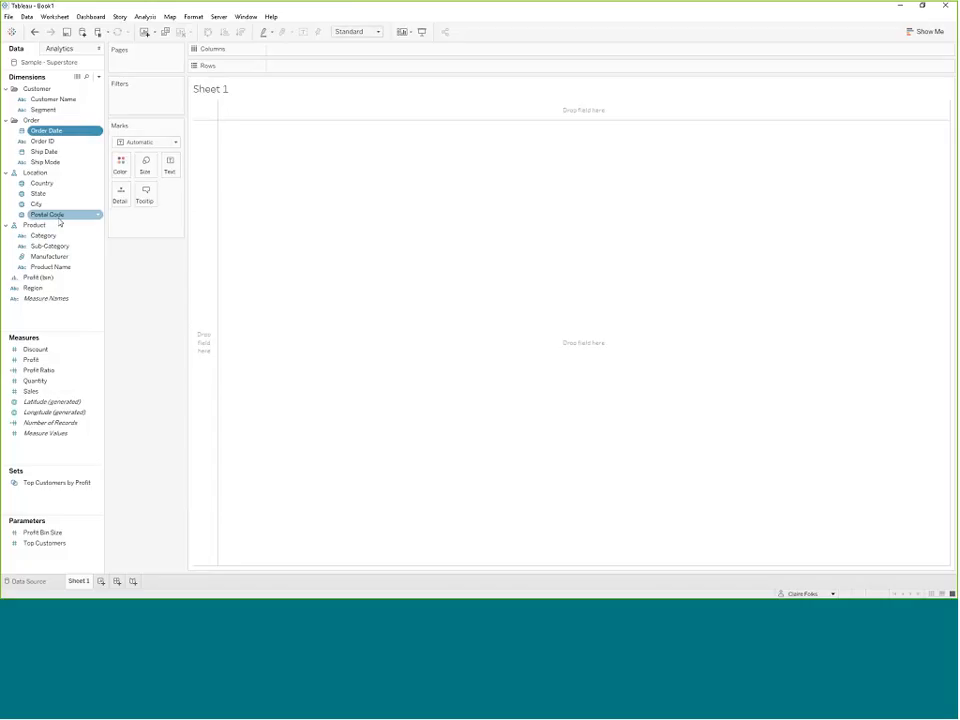
pyautogui.click(23, 184)
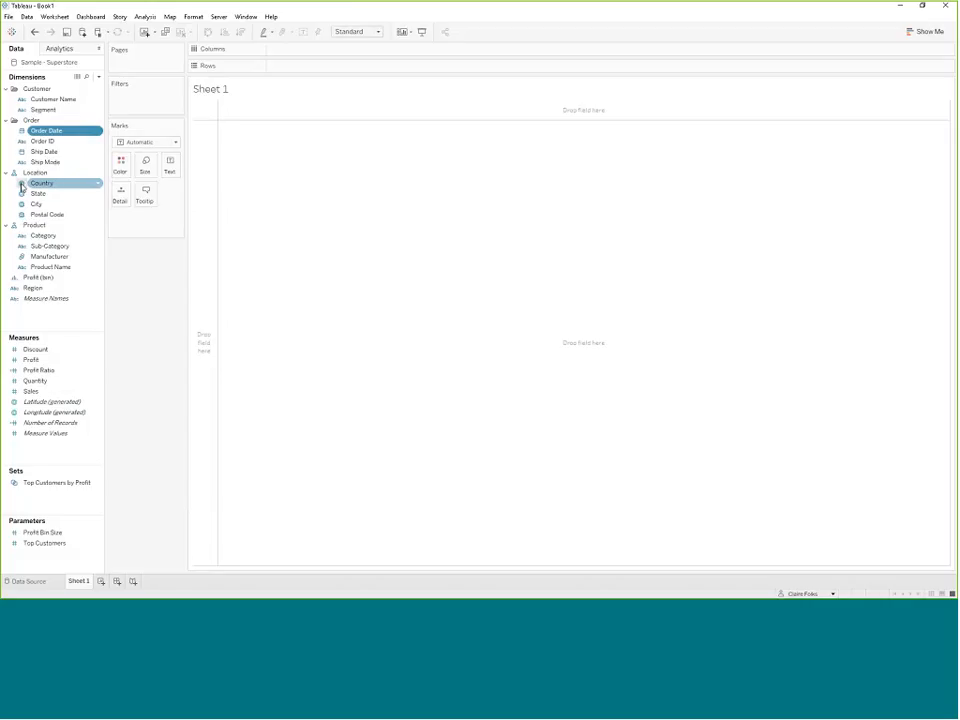
pyautogui.click(22, 186)
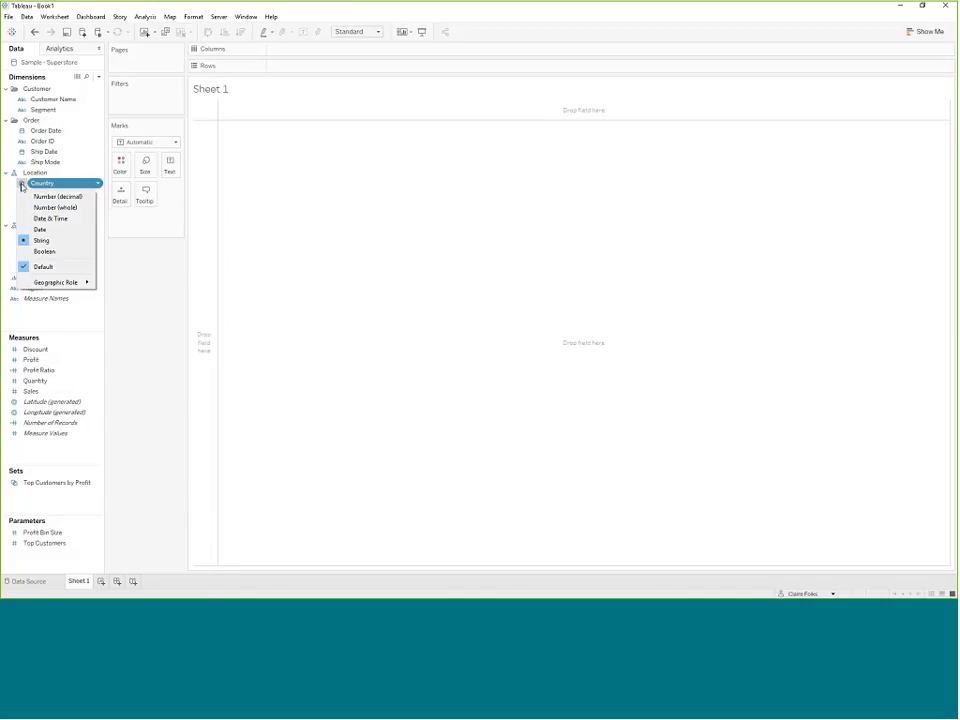
pyautogui.moveTo(50, 282)
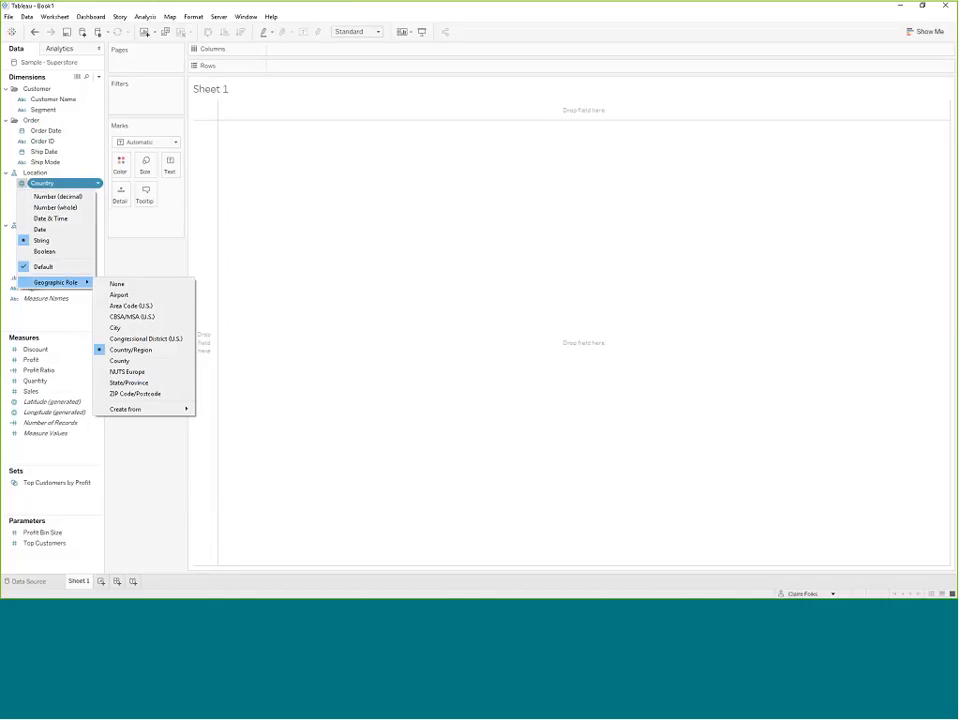
pyautogui.click(131, 351)
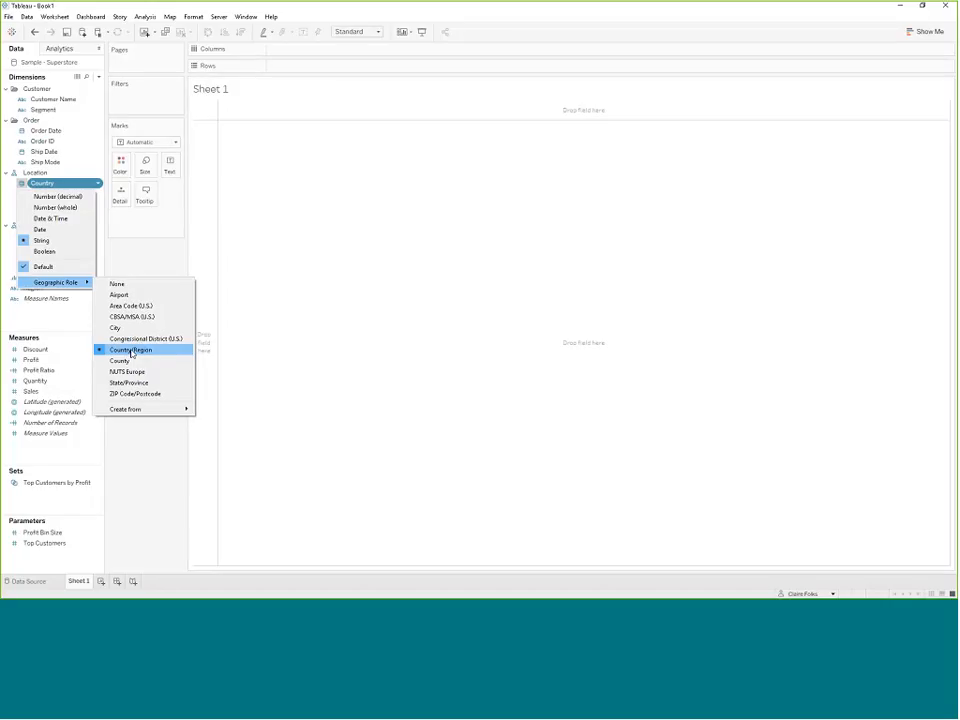
pyautogui.click(131, 351)
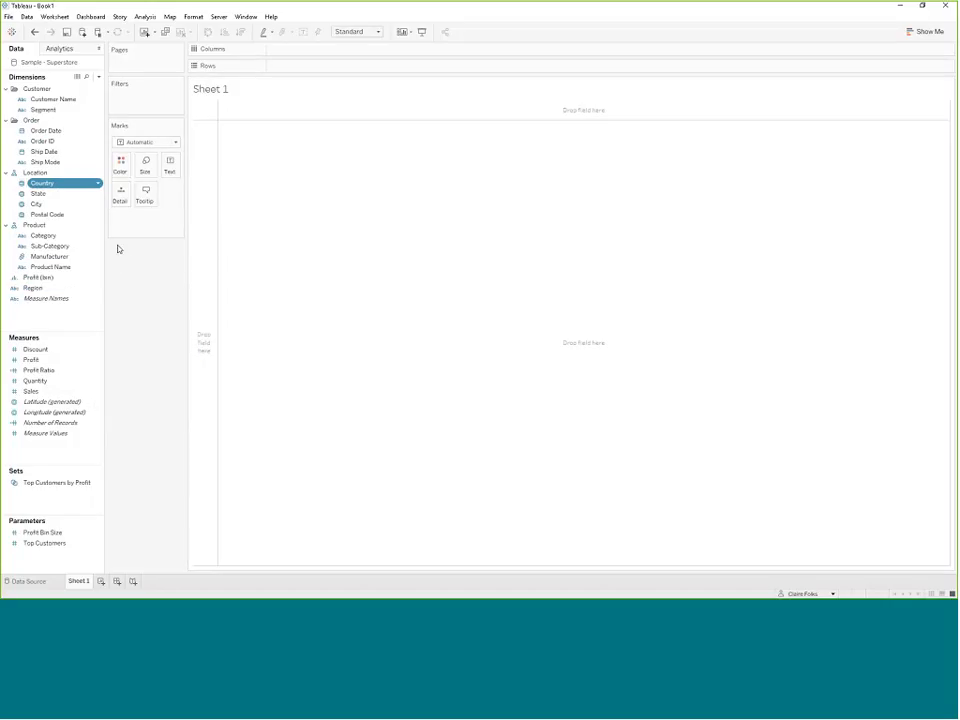
# Plot the Country dimension on a map and set the mark type to Map to fill the country's shape.
pyautogui.doubleClick(53, 186)
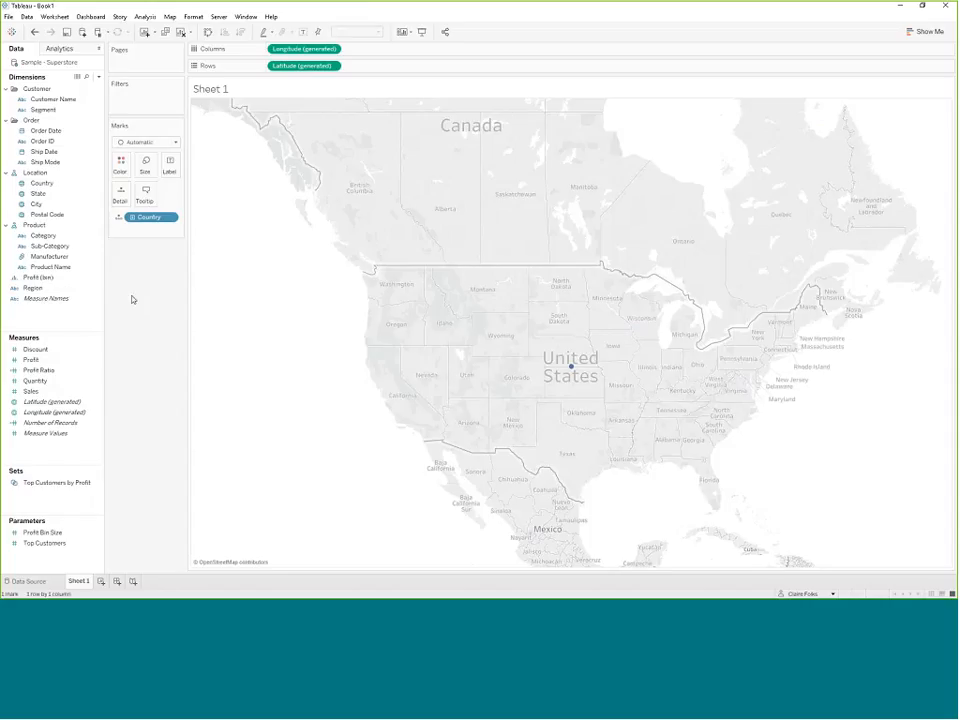
pyautogui.click(290, 66)
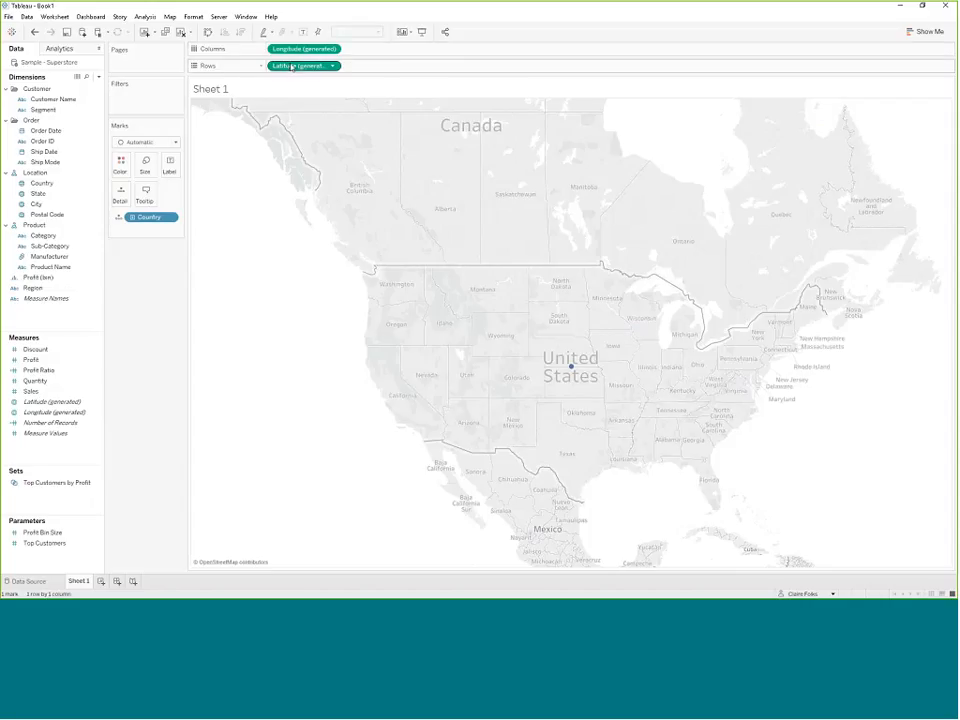
pyautogui.click(143, 142)
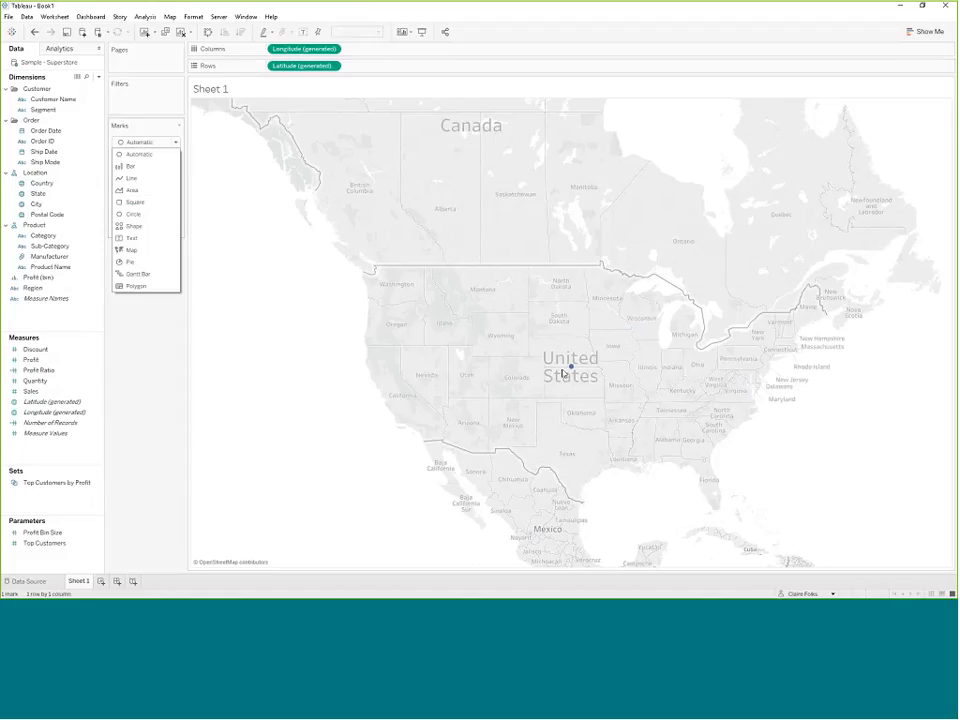
pyautogui.click(133, 250)
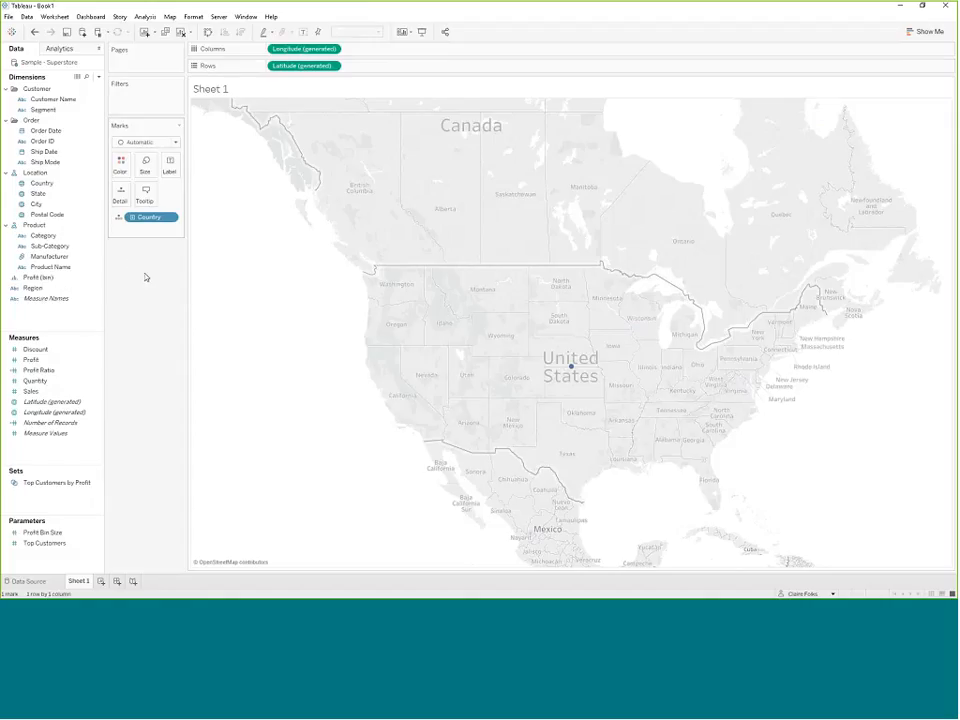
pyautogui.moveTo(662, 404)
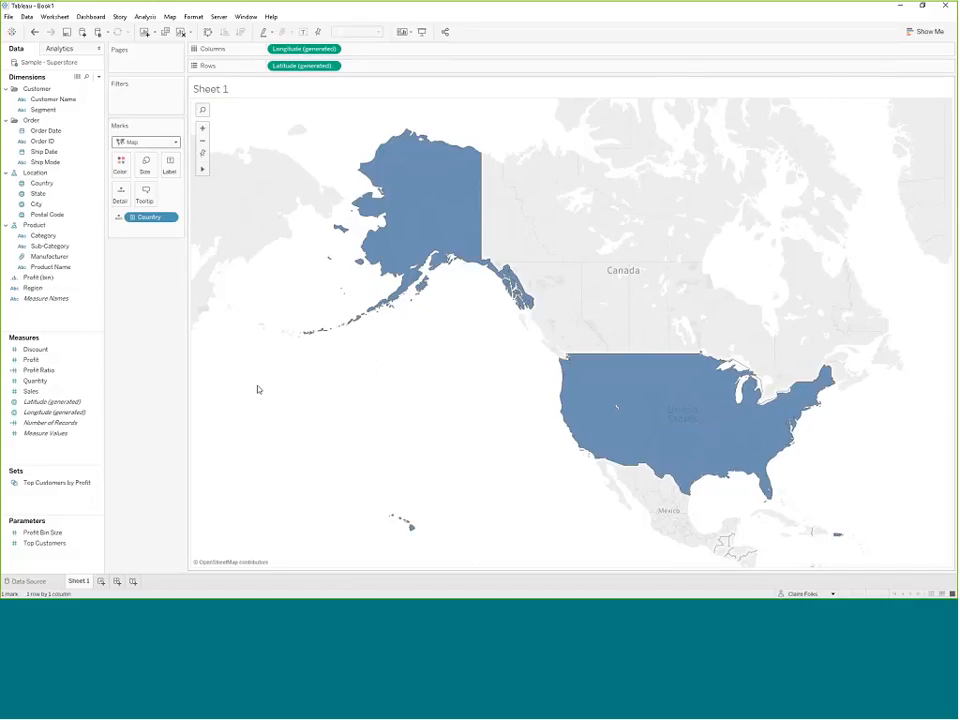
pyautogui.click(42, 193)
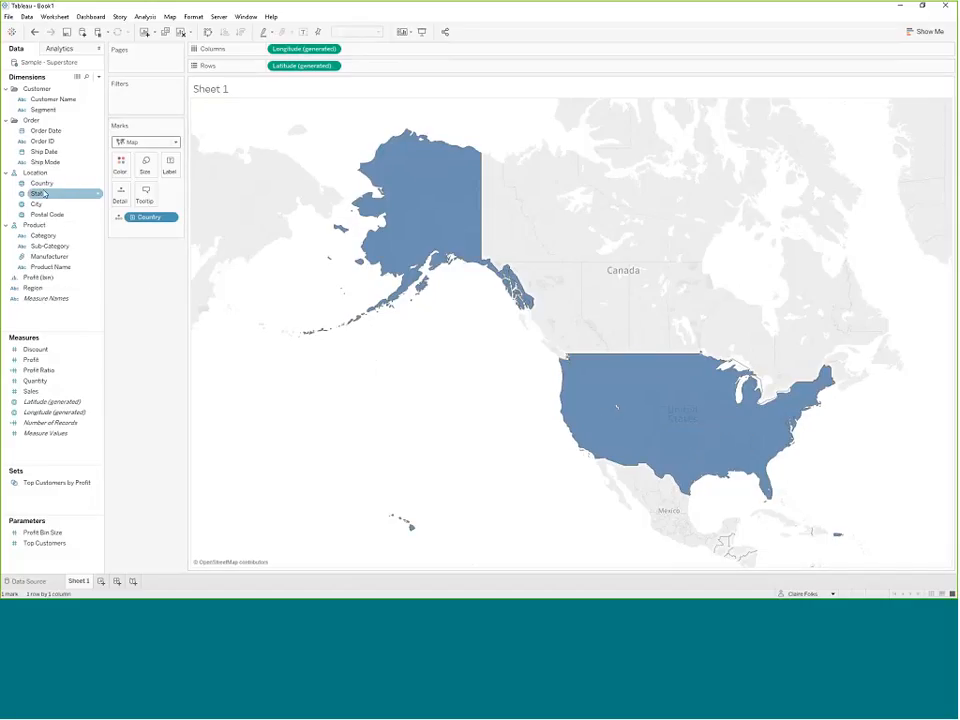
pyautogui.click(42, 185)
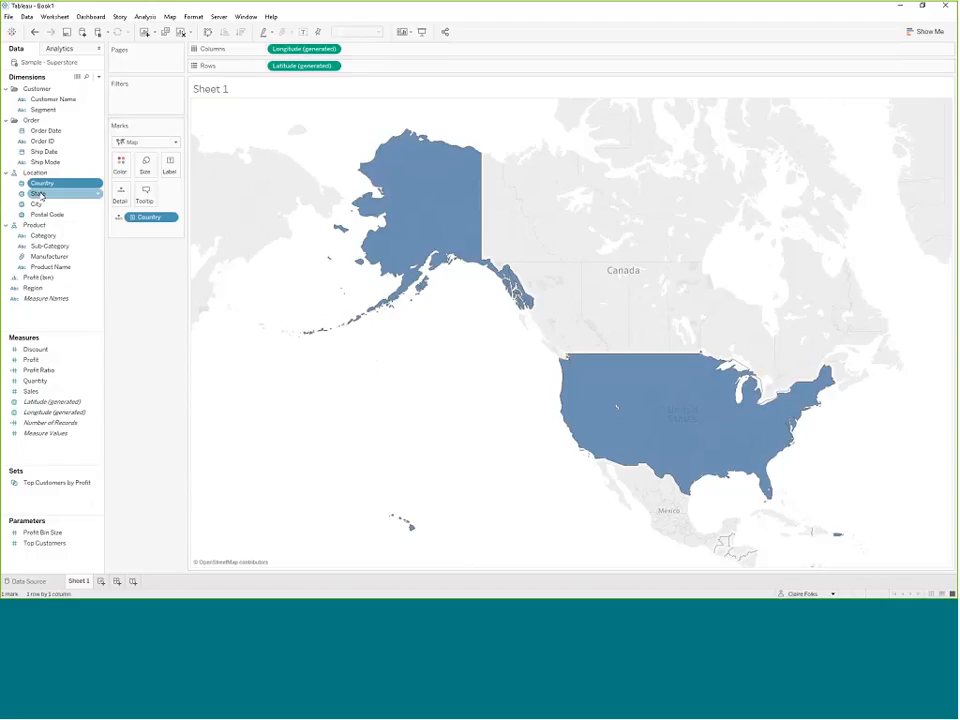
pyautogui.click(33, 290)
pyautogui.moveTo(33, 290)
pyautogui.mouseDown()
pyautogui.moveTo(40, 124)
pyautogui.moveTo(32, 277)
pyautogui.mouseUp()
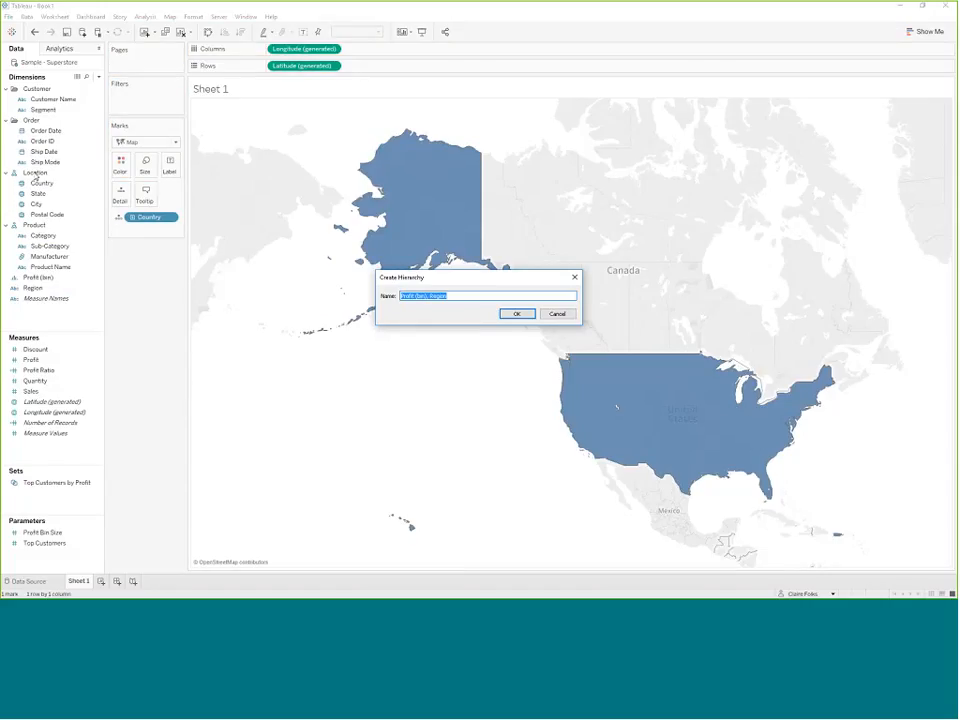
pyautogui.click(574, 276)
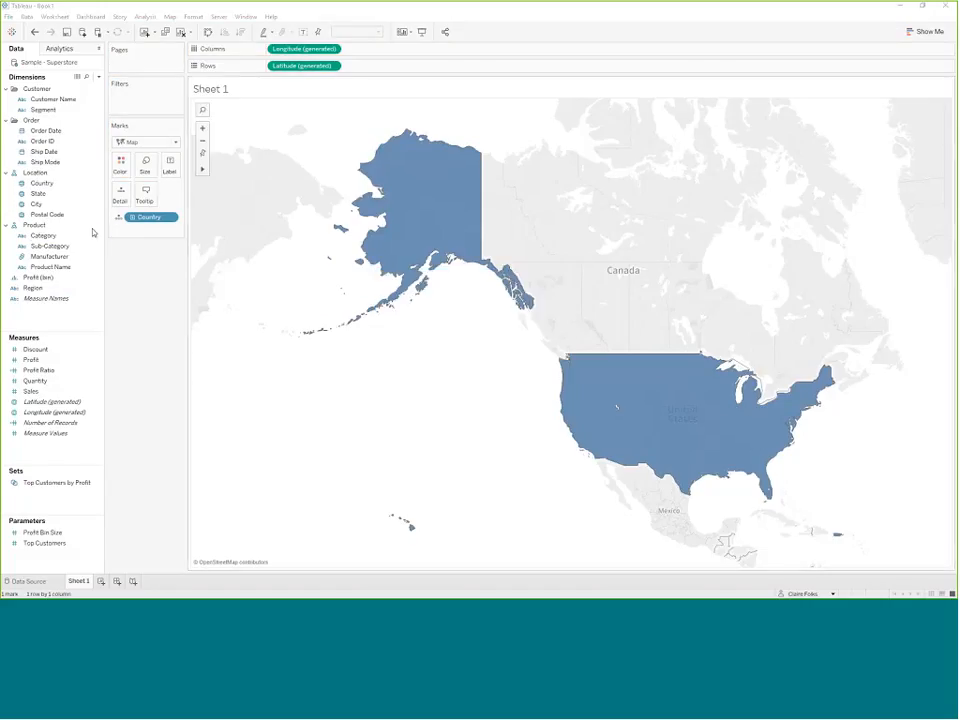
pyautogui.click(45, 235)
pyautogui.keyDown('ctrl'); pyautogui.click(38, 184); pyautogui.keyUp('ctrl')
pyautogui.click(36, 185)
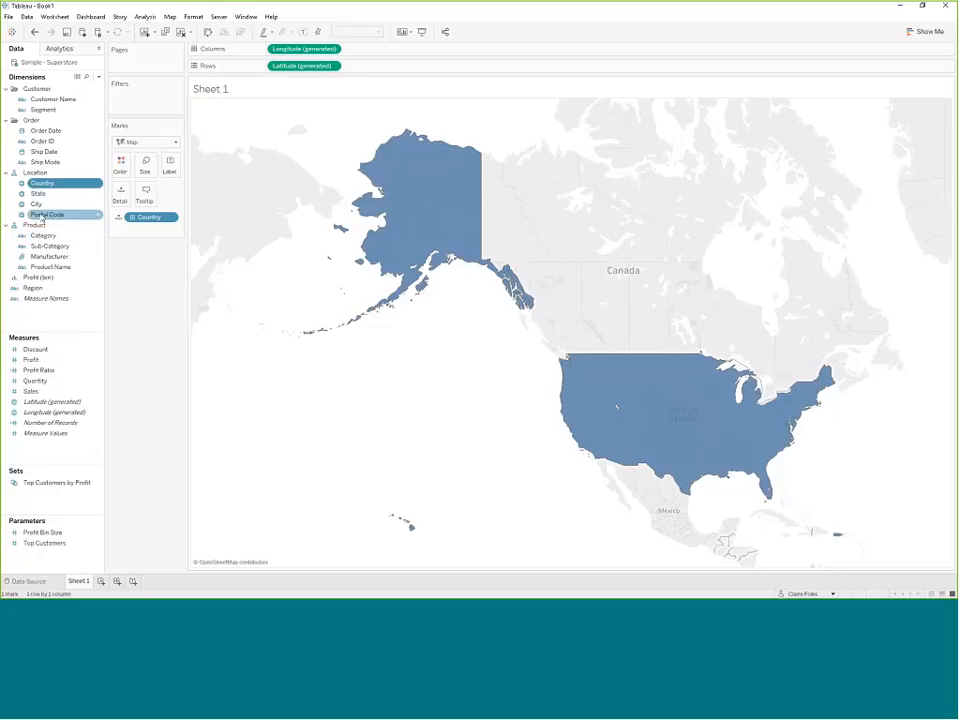
pyautogui.click(41, 216)
pyautogui.click(38, 184)
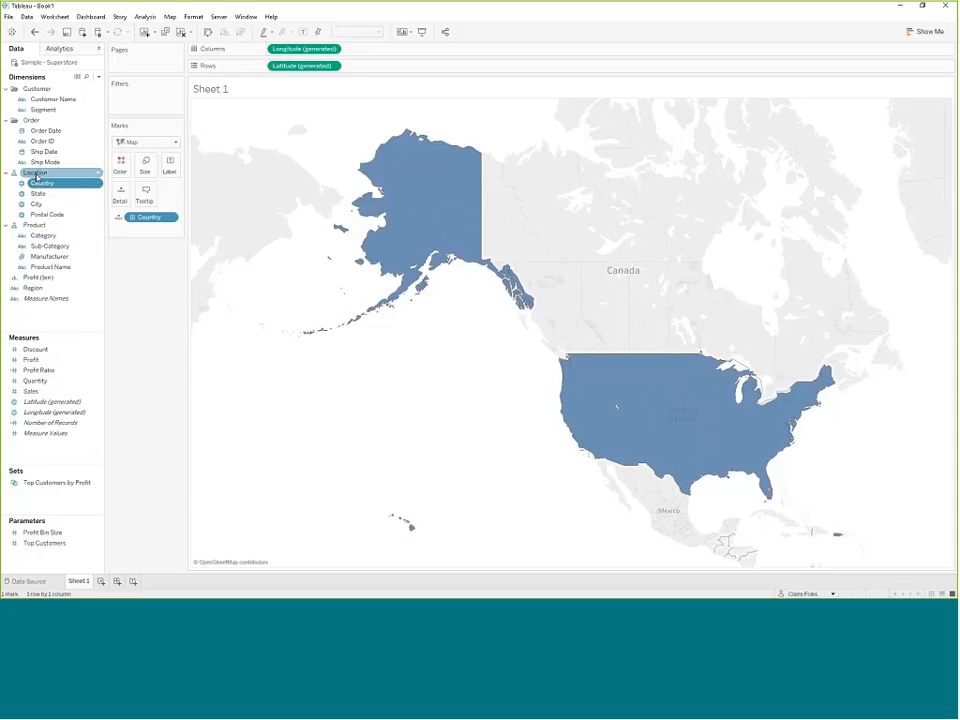
# Drill the map down from Country to State and color the states by the Profit measure.
pyautogui.click(131, 218)
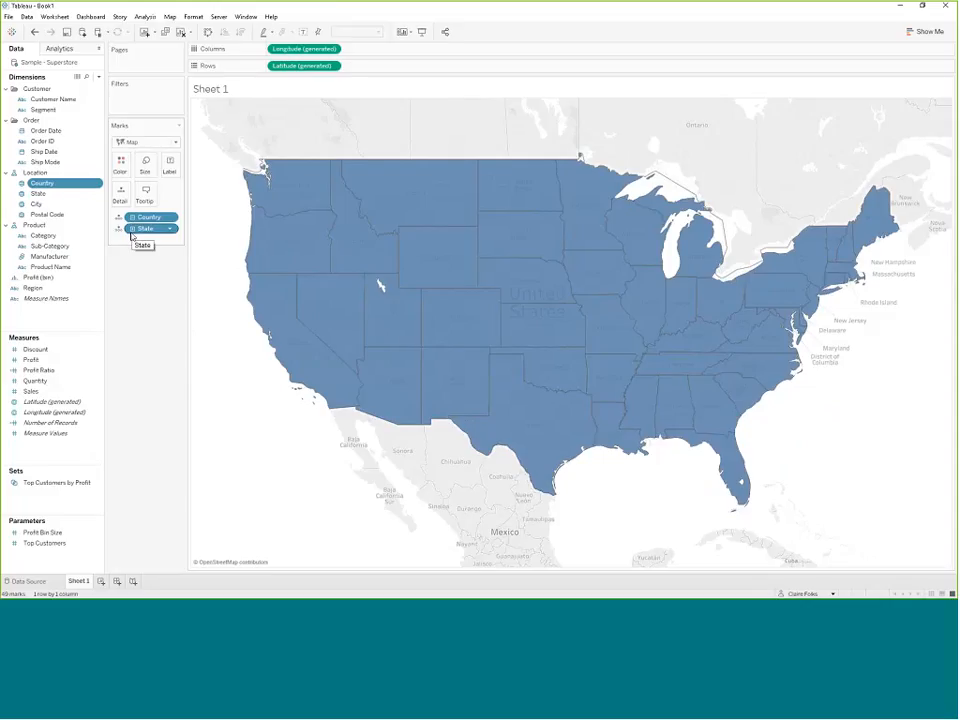
pyautogui.click(38, 361)
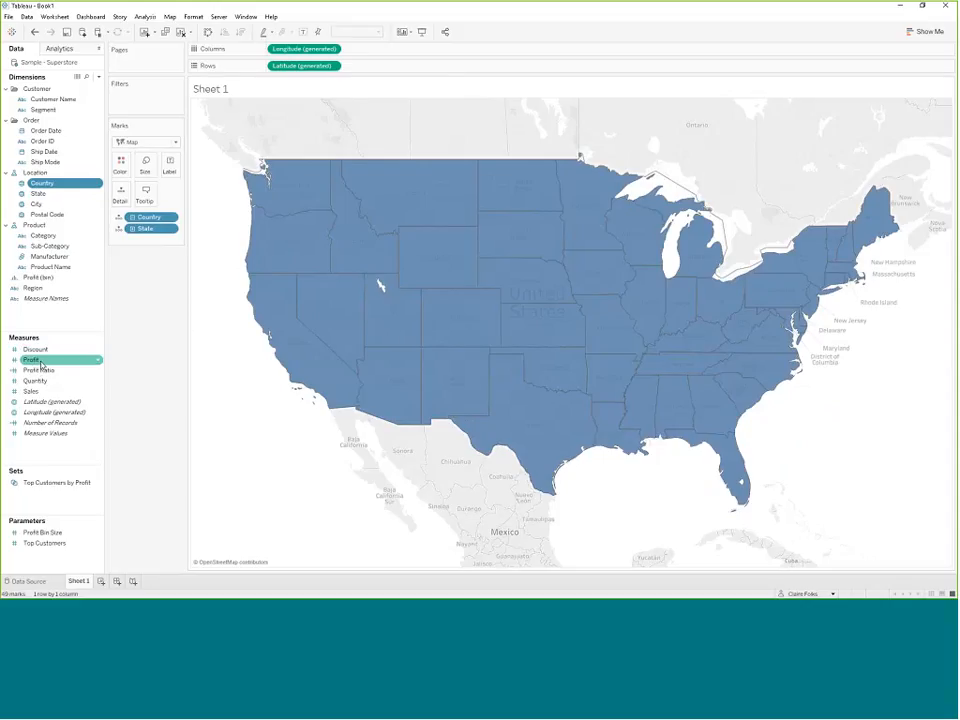
pyautogui.moveTo(40, 364); pyautogui.dragTo(121, 166)
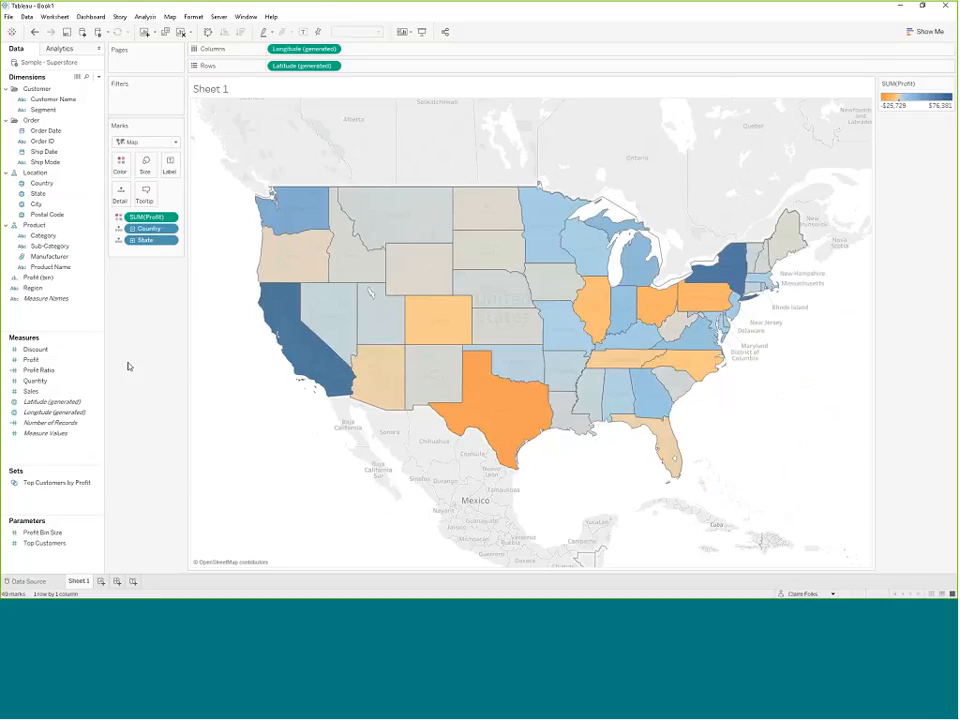
pyautogui.moveTo(492, 422)
# Drill the map down from State to City and size the marks by the Sales measure.
pyautogui.click(132, 241)
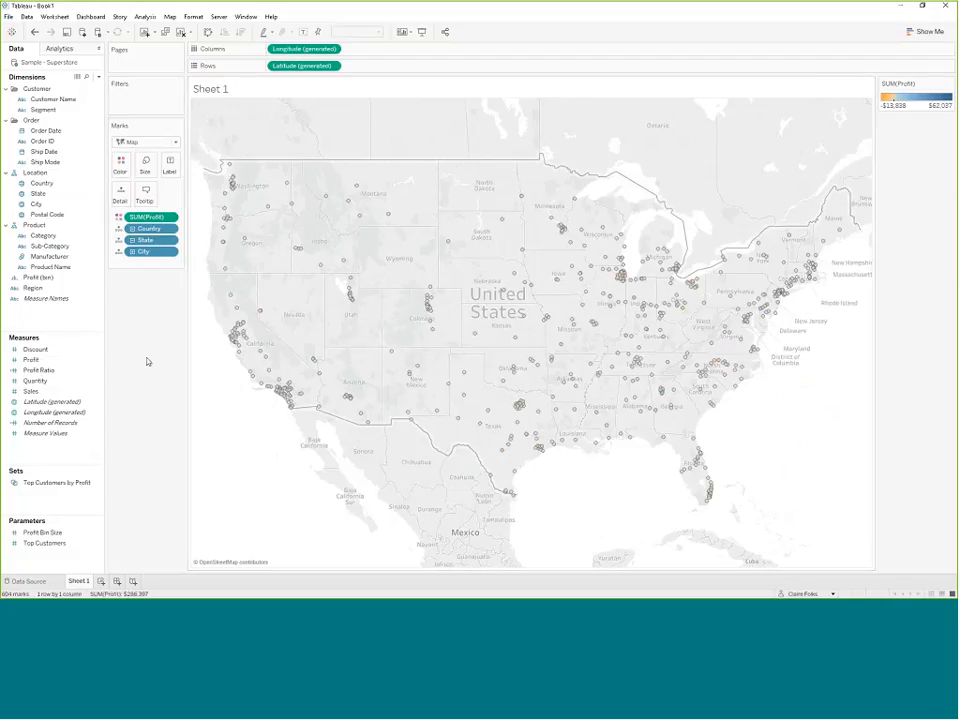
pyautogui.click(42, 382)
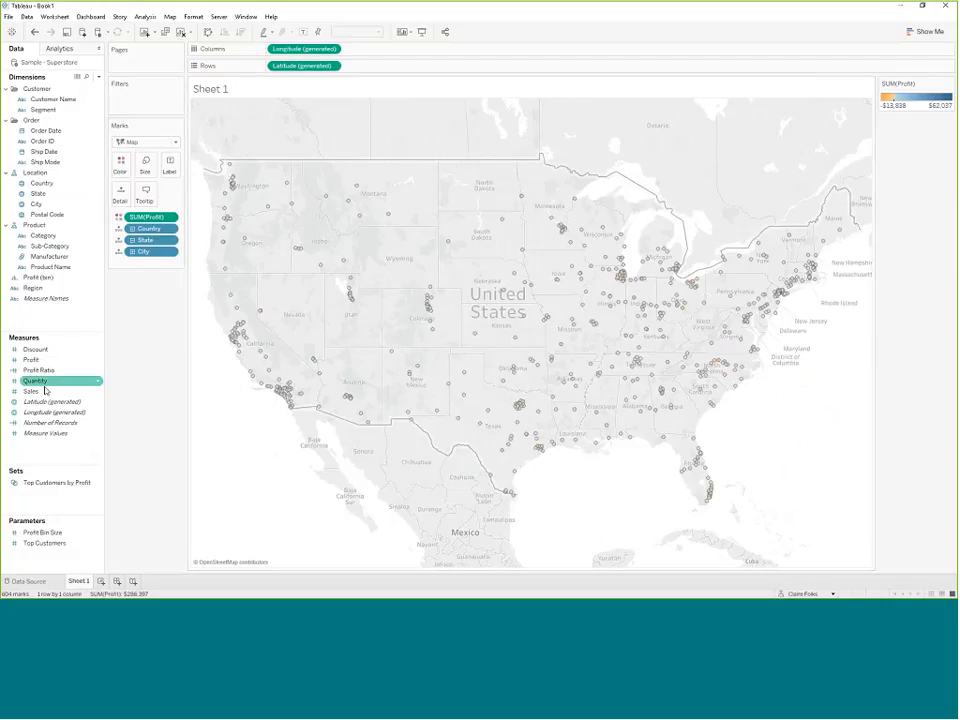
pyautogui.click(38, 391)
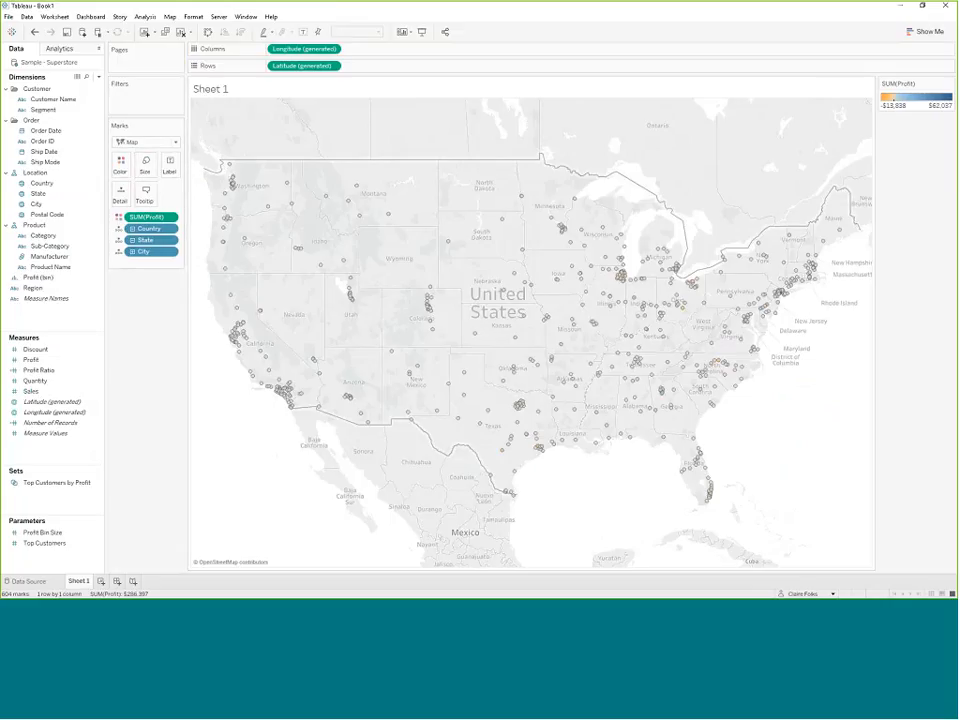
pyautogui.moveTo(31, 391); pyautogui.dragTo(145, 165)
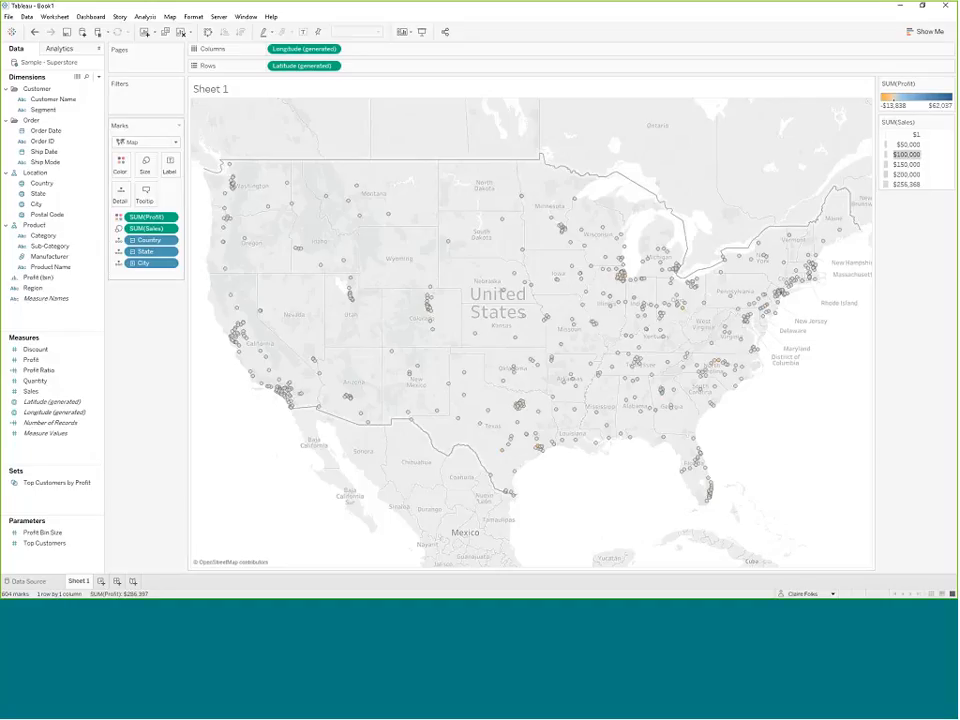
pyautogui.rightClick(145, 218)
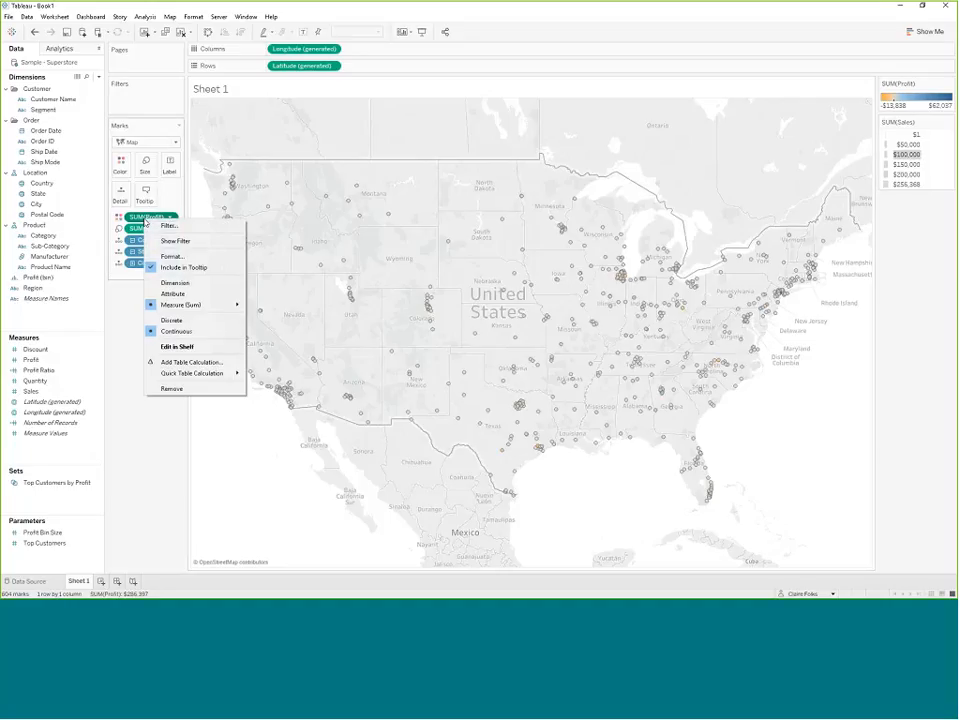
pyautogui.press('Escape')
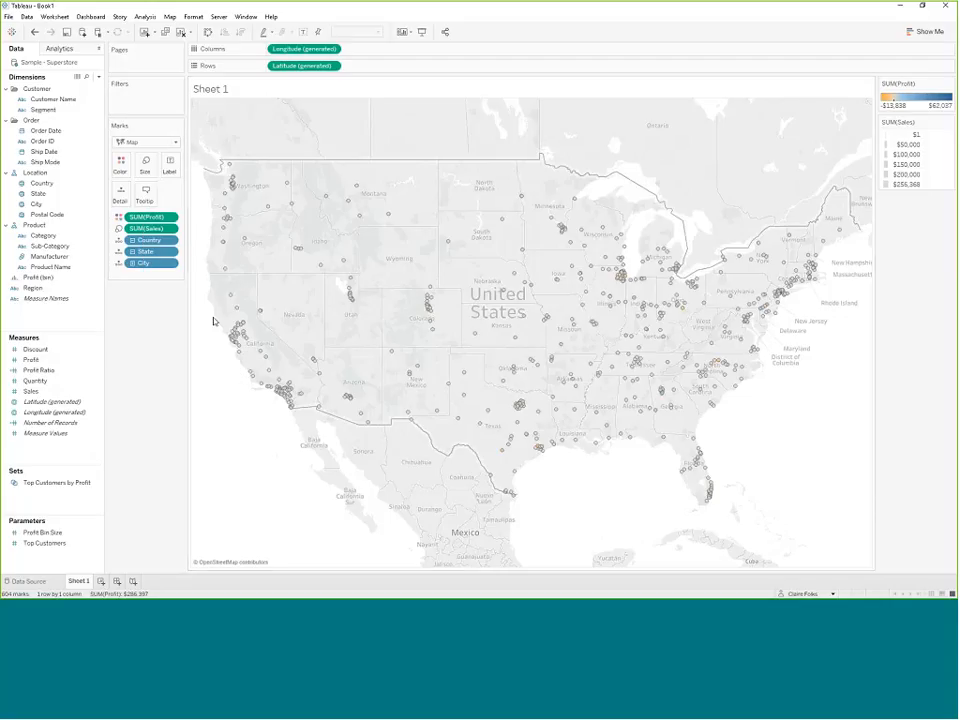
pyautogui.moveTo(352, 305)
# Remove City from the marks to return the map to state level.
pyautogui.moveTo(132, 258); pyautogui.dragTo(146, 332)
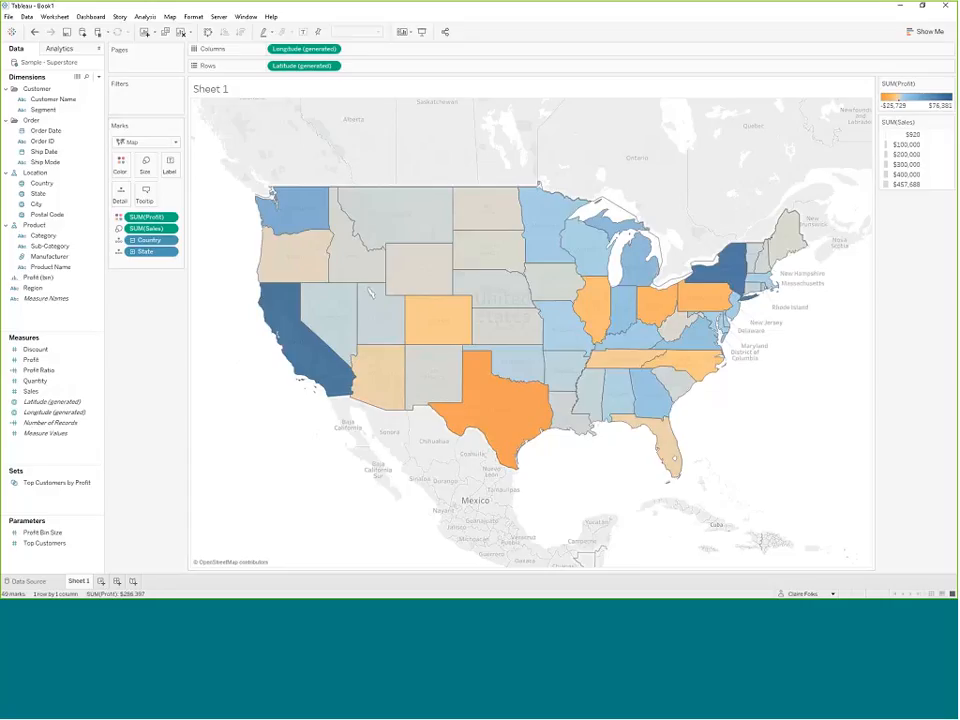
pyautogui.click(38, 216)
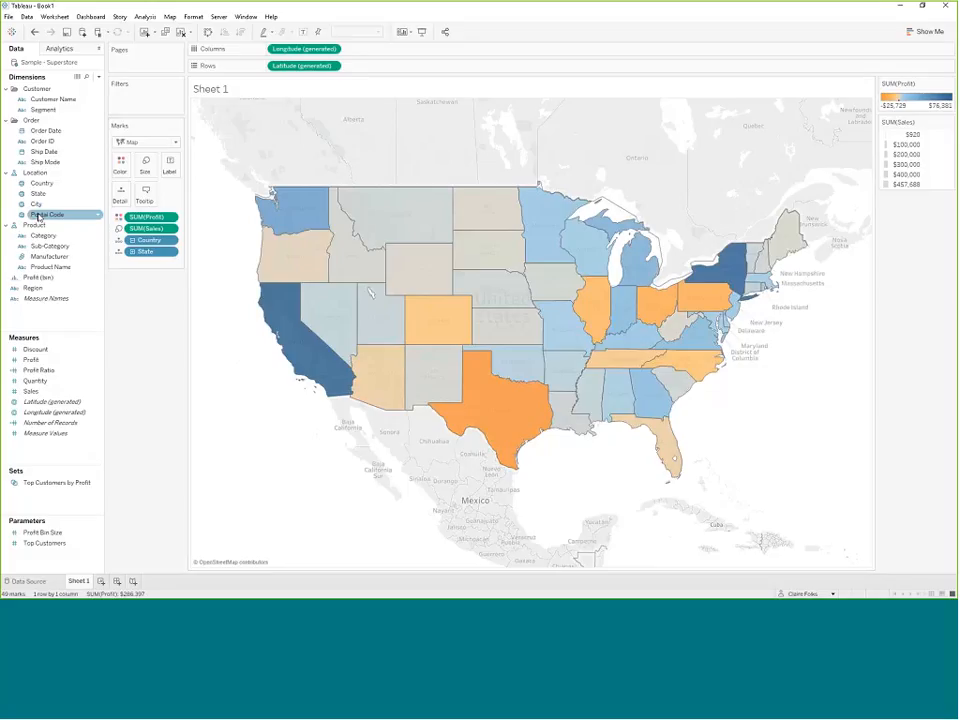
pyautogui.click(156, 242)
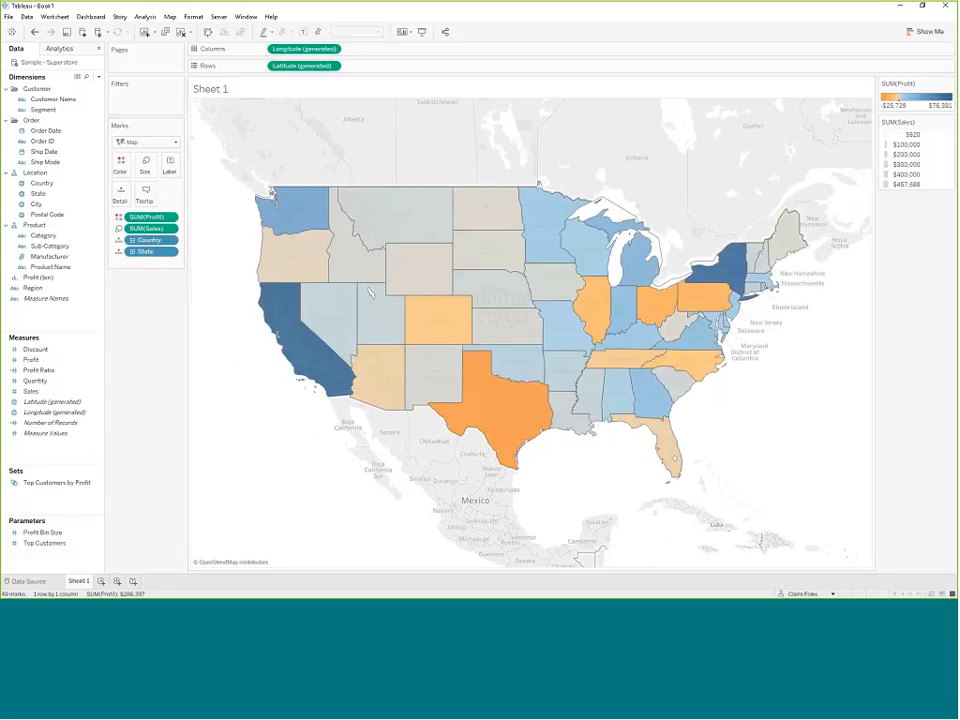
# Open the map layer settings and set the background map style to Dark.
pyautogui.click(170, 18)
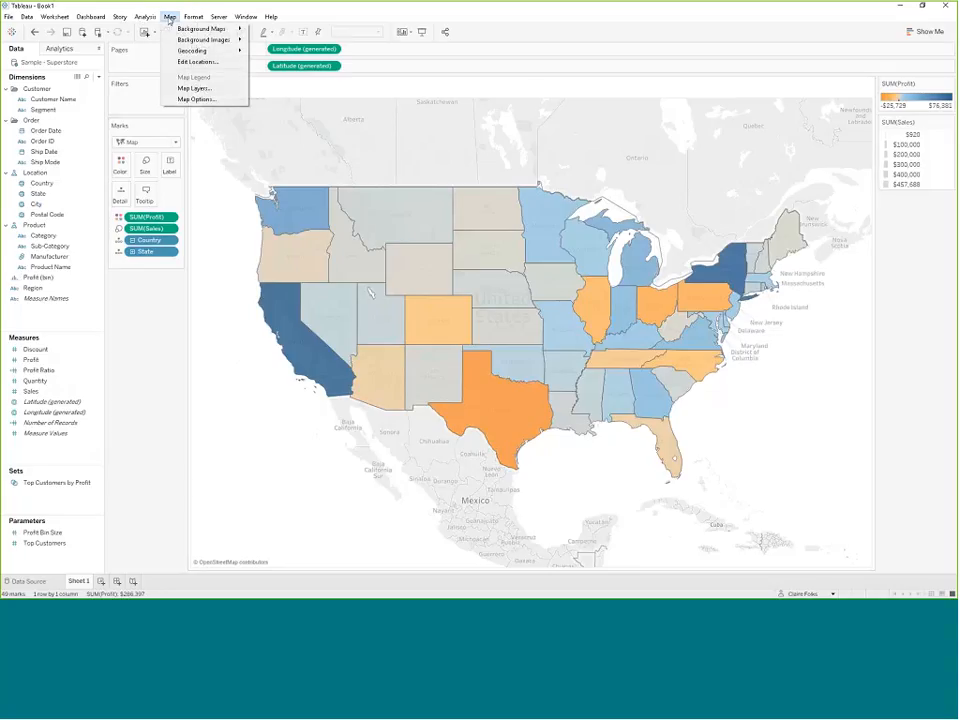
pyautogui.click(197, 89)
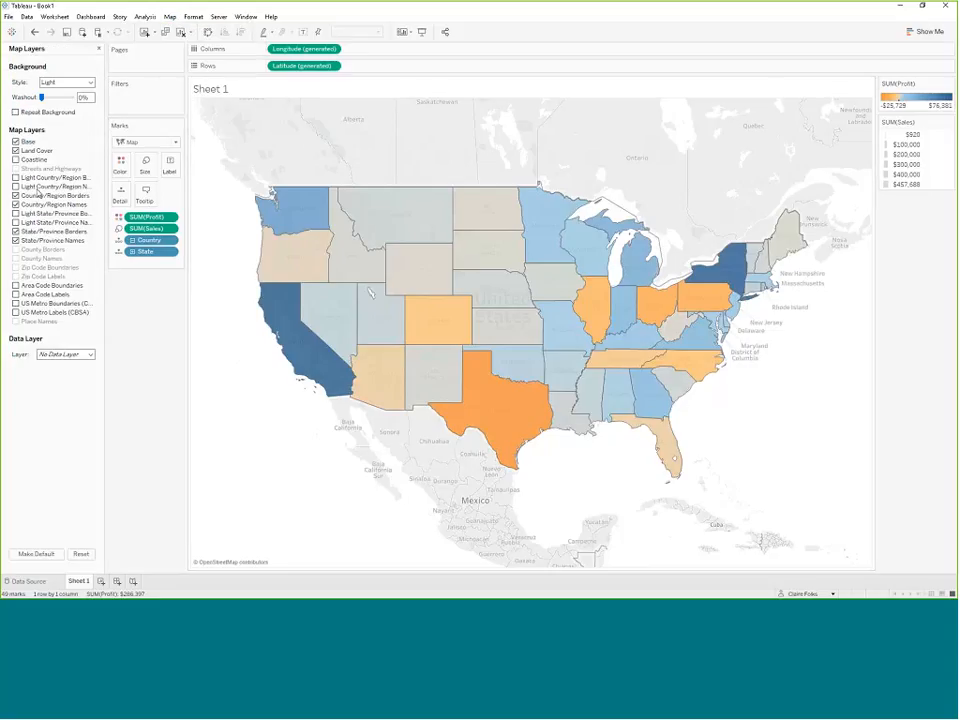
pyautogui.click(88, 82)
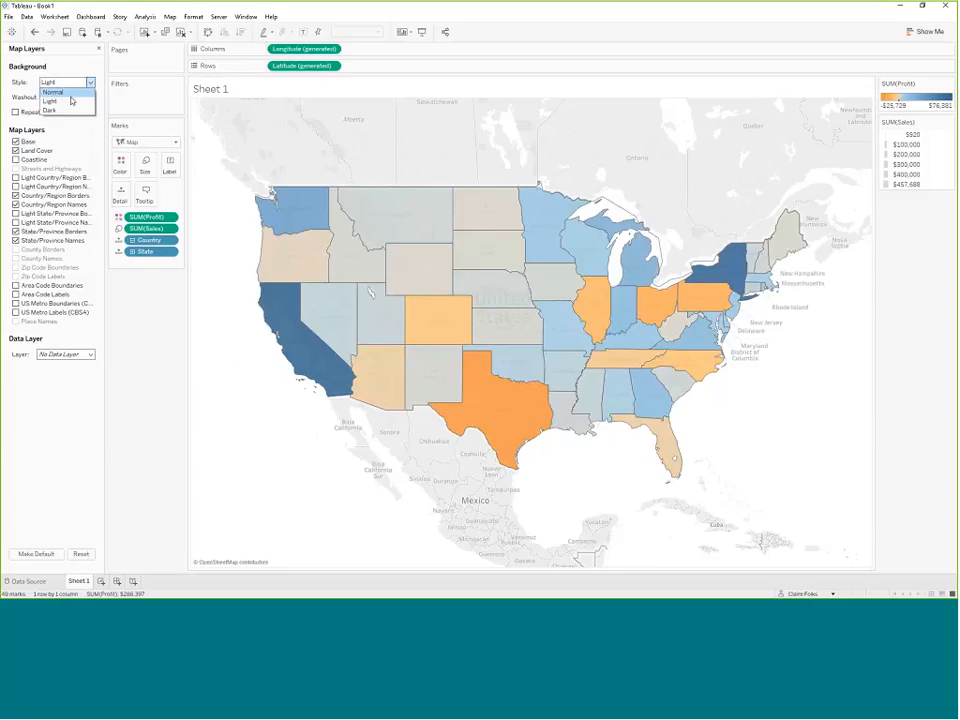
pyautogui.click(64, 110)
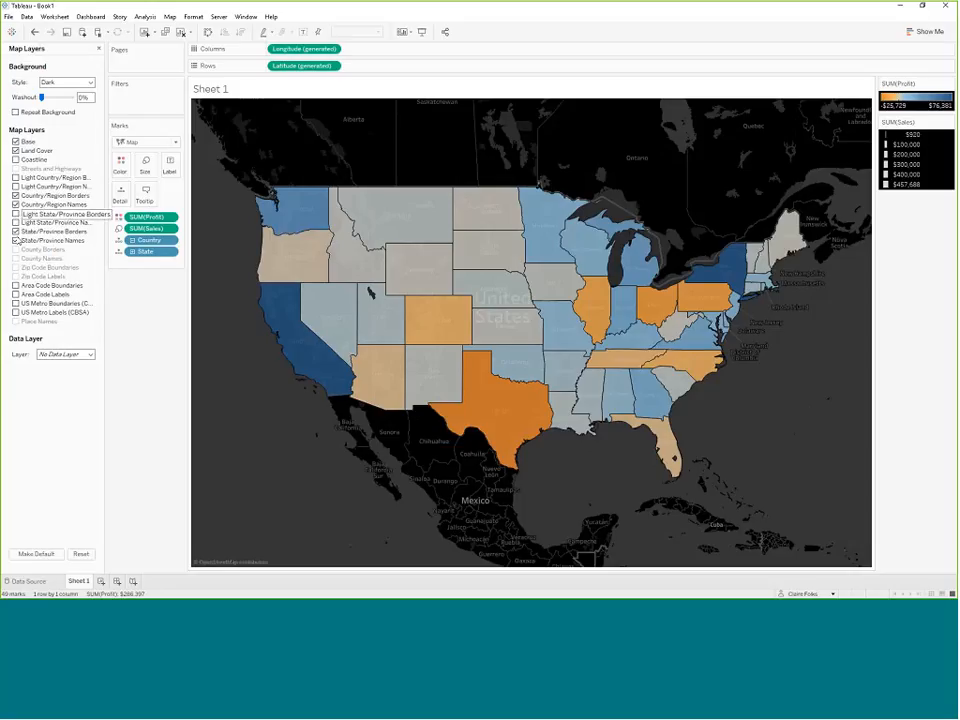
# Hide the State/Province Names and Country/Region Names layers and set the background washout to 47%.
pyautogui.click(15, 241)
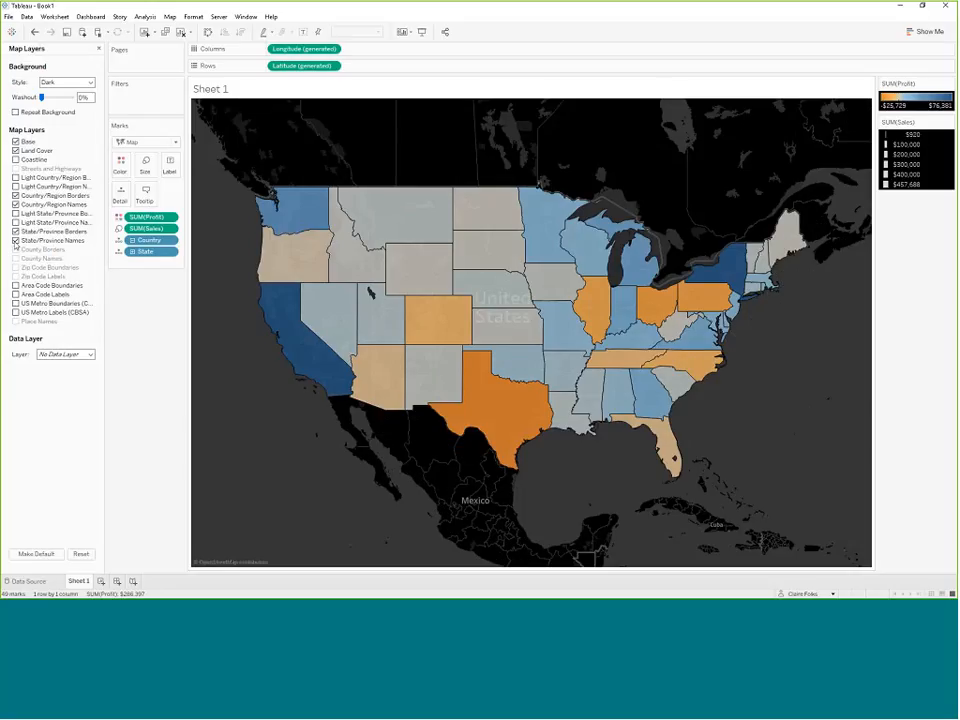
pyautogui.click(15, 204)
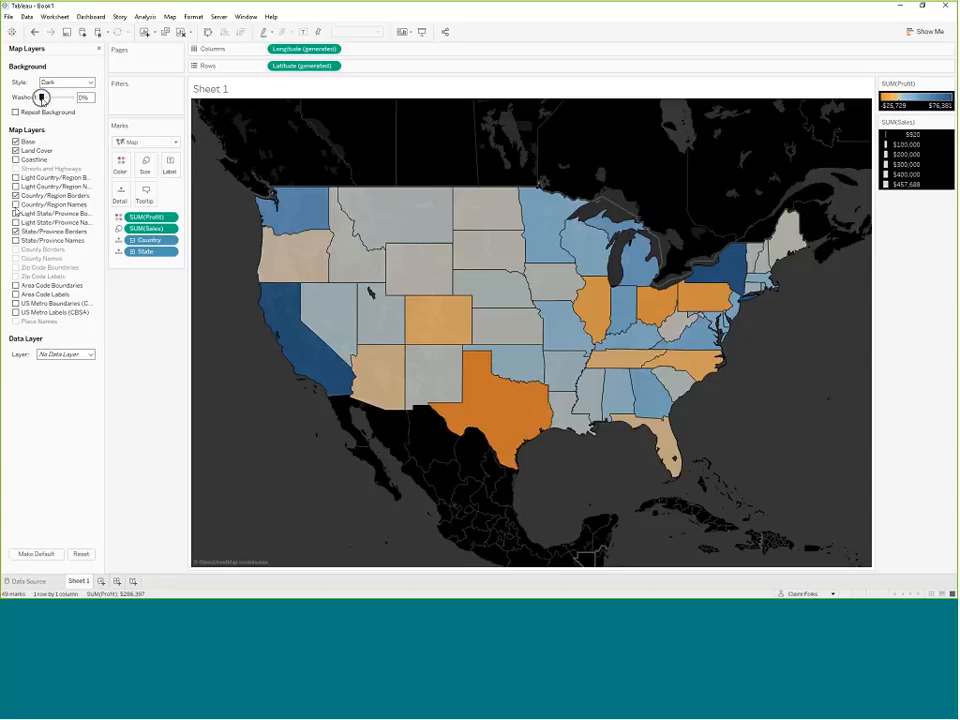
pyautogui.moveTo(41, 97); pyautogui.dragTo(56, 101)
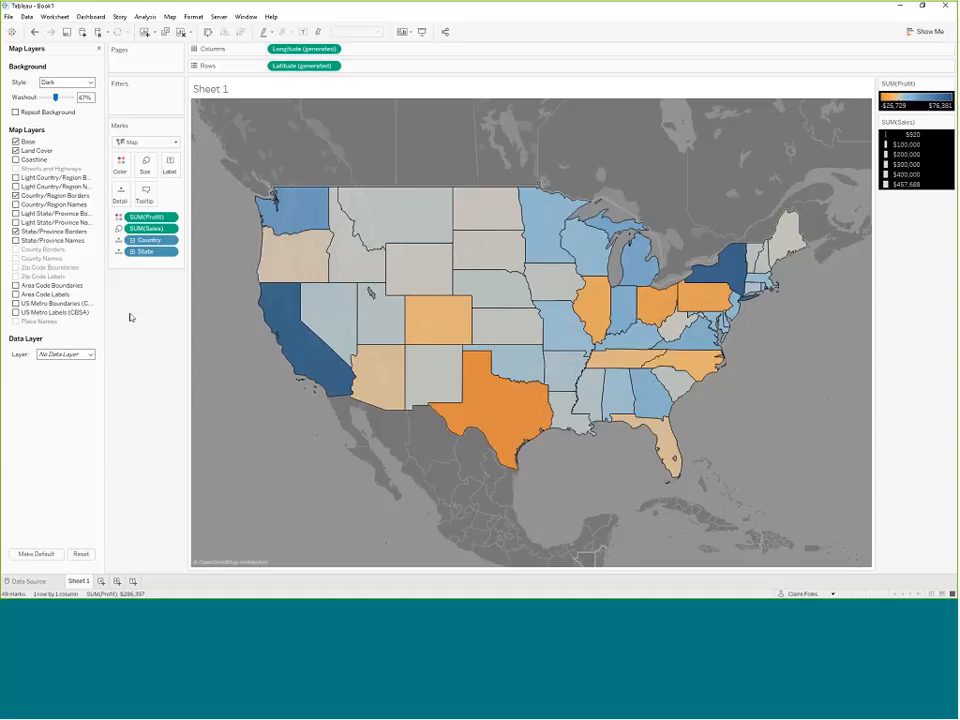
# Add a US Per Capita Income data layer to the map with the Blue-Green Sequential palette.
pyautogui.click(90, 354)
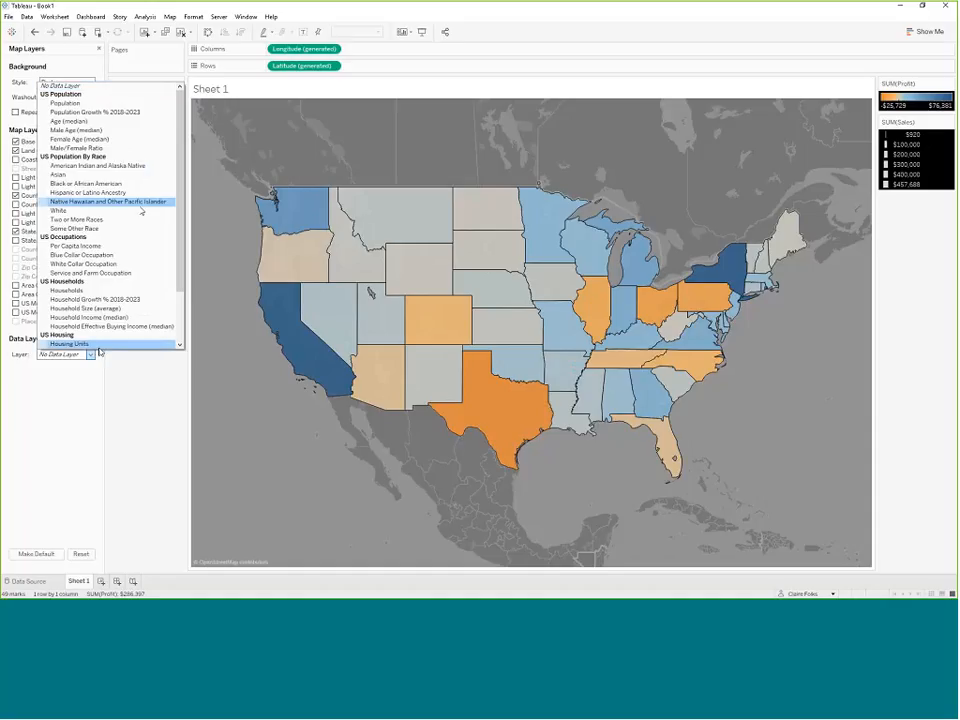
pyautogui.scroll(-1, 180, 219)
pyautogui.moveTo(180, 219); pyautogui.dragTo(178, 189)
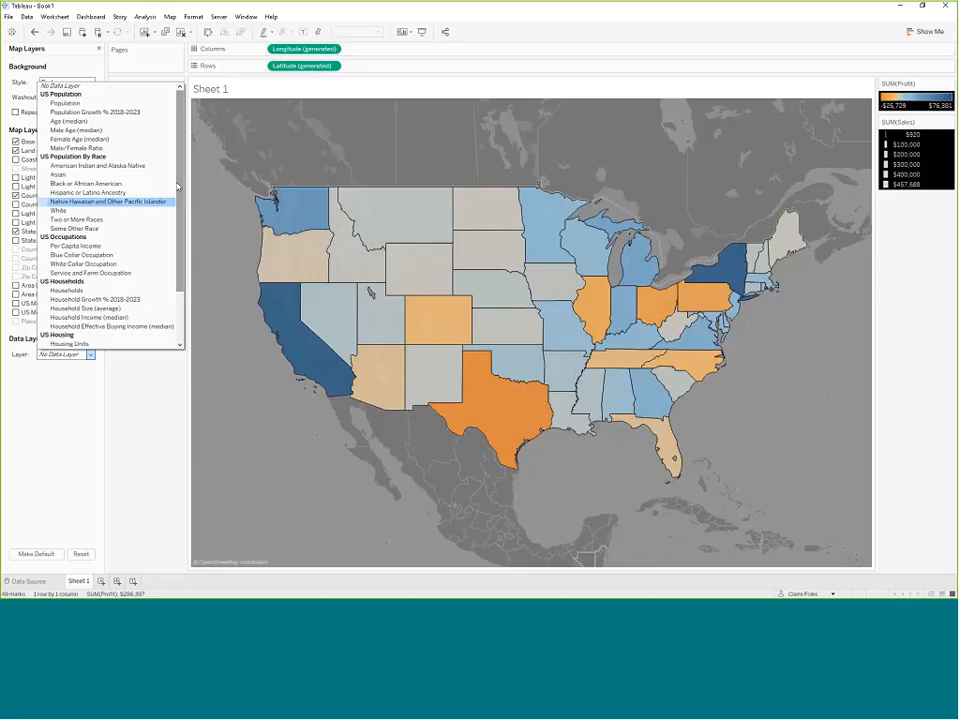
pyautogui.click(73, 247)
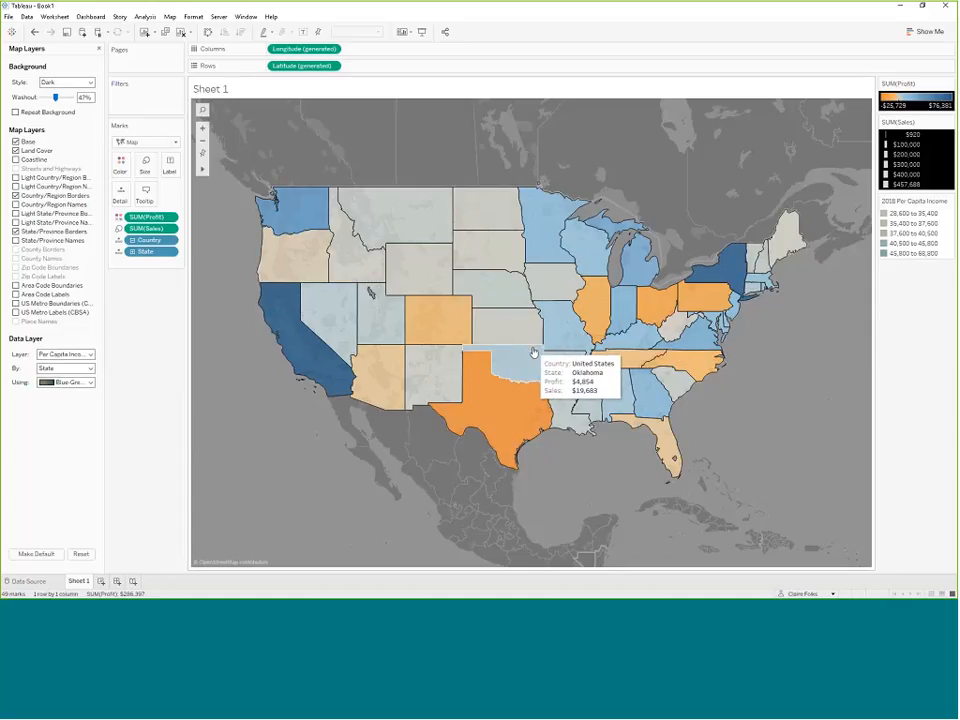
pyautogui.click(90, 383)
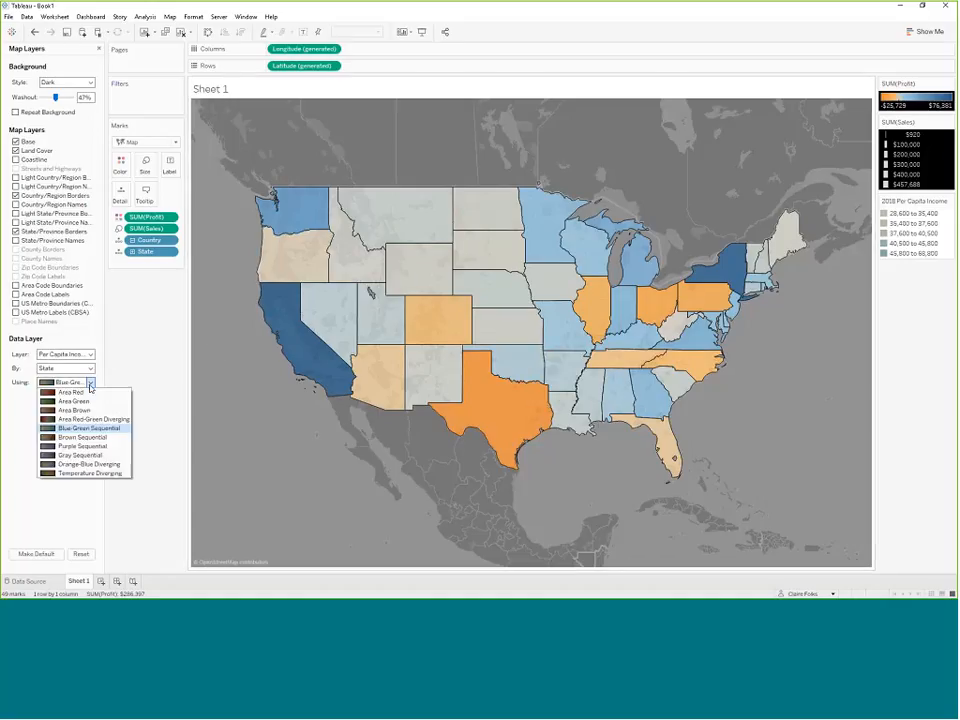
pyautogui.click(80, 430)
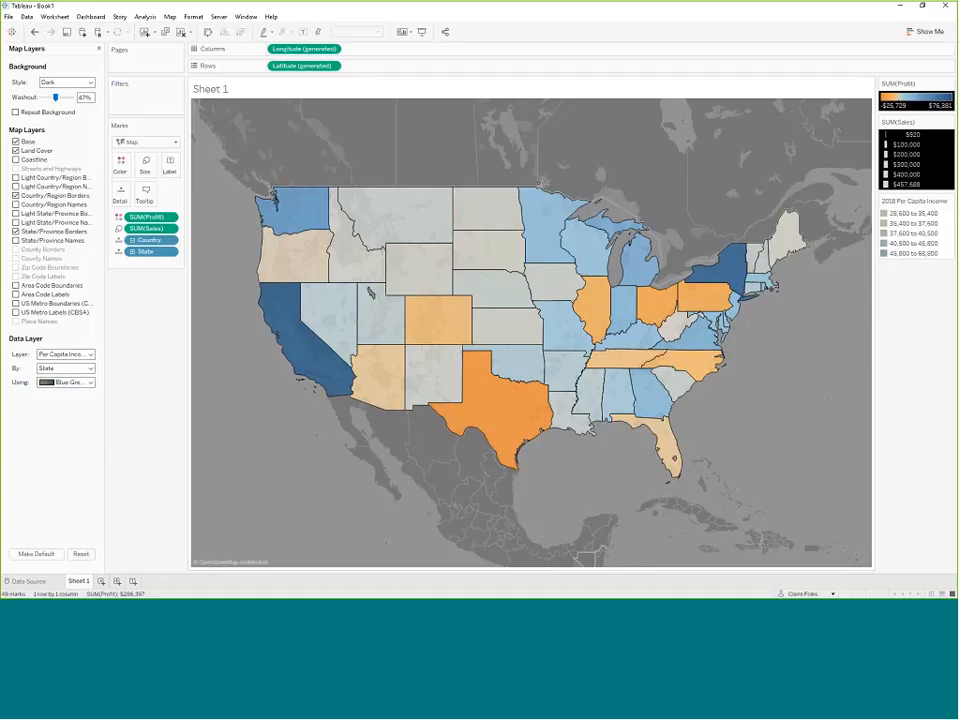
# Add Region to the Location hierarchy between Country and State, and color the map by Region.
pyautogui.click(98, 48)
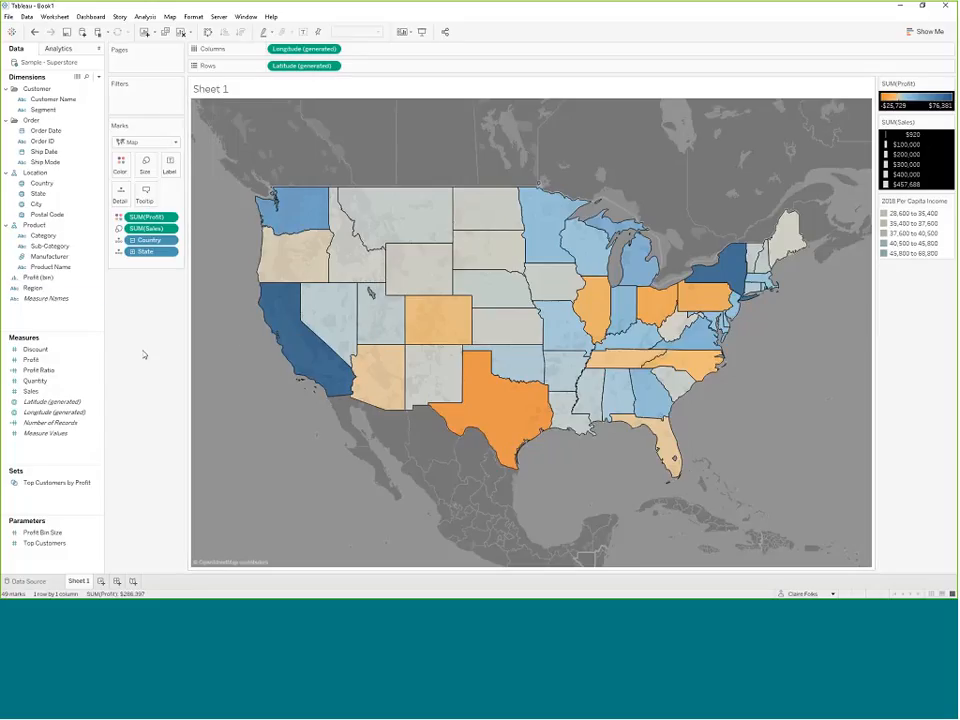
pyautogui.click(46, 299)
pyautogui.click(35, 290)
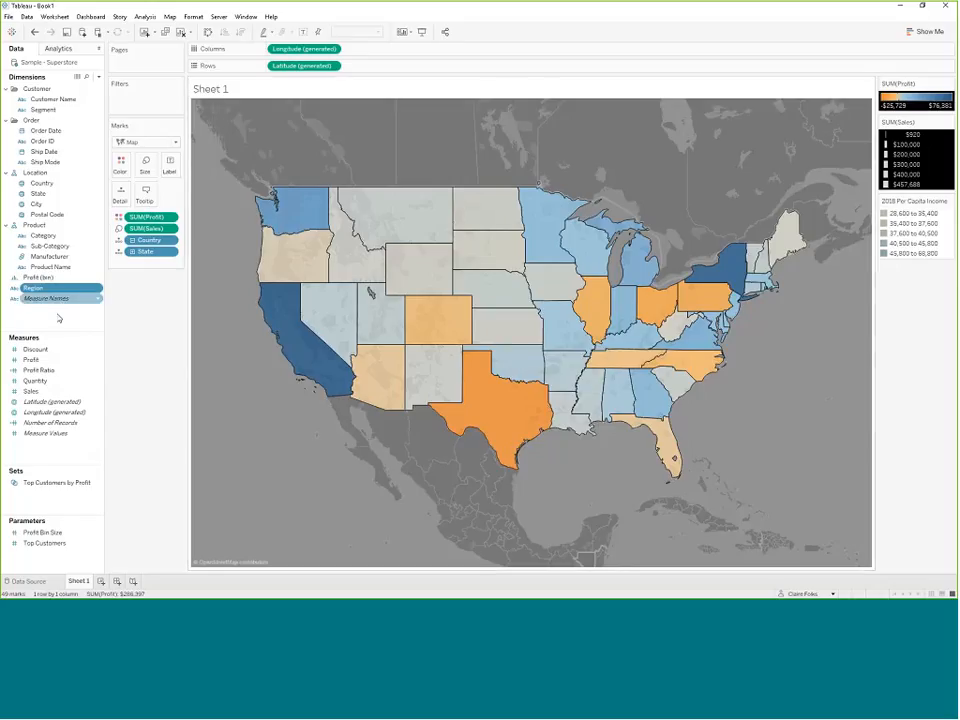
pyautogui.moveTo(35, 292); pyautogui.dragTo(48, 193)
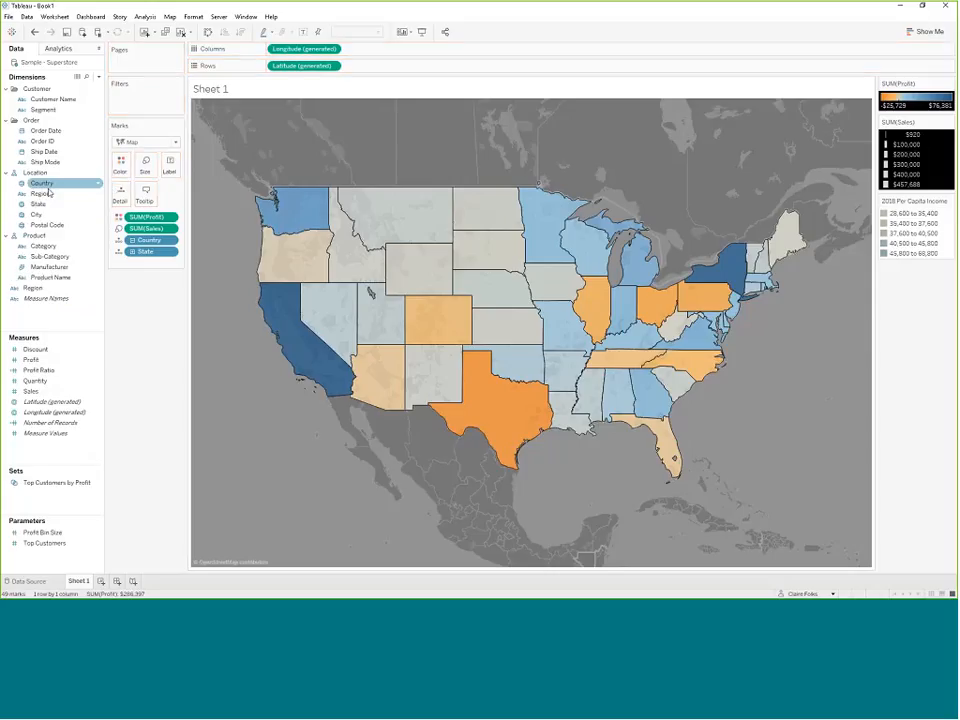
pyautogui.click(60, 204)
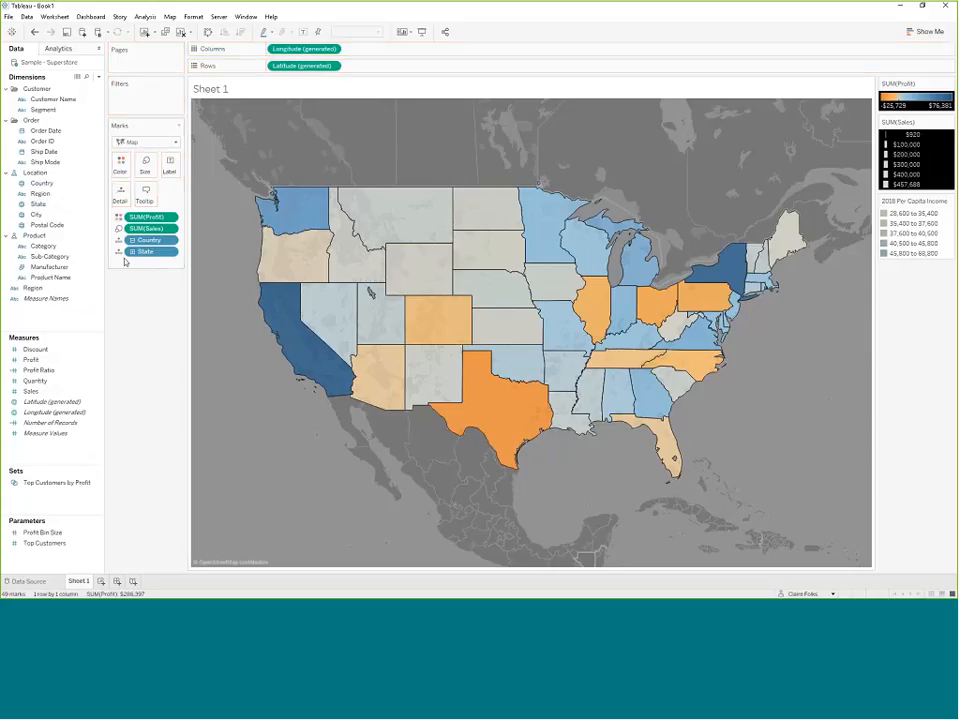
pyautogui.moveTo(146, 219); pyautogui.dragTo(127, 168)
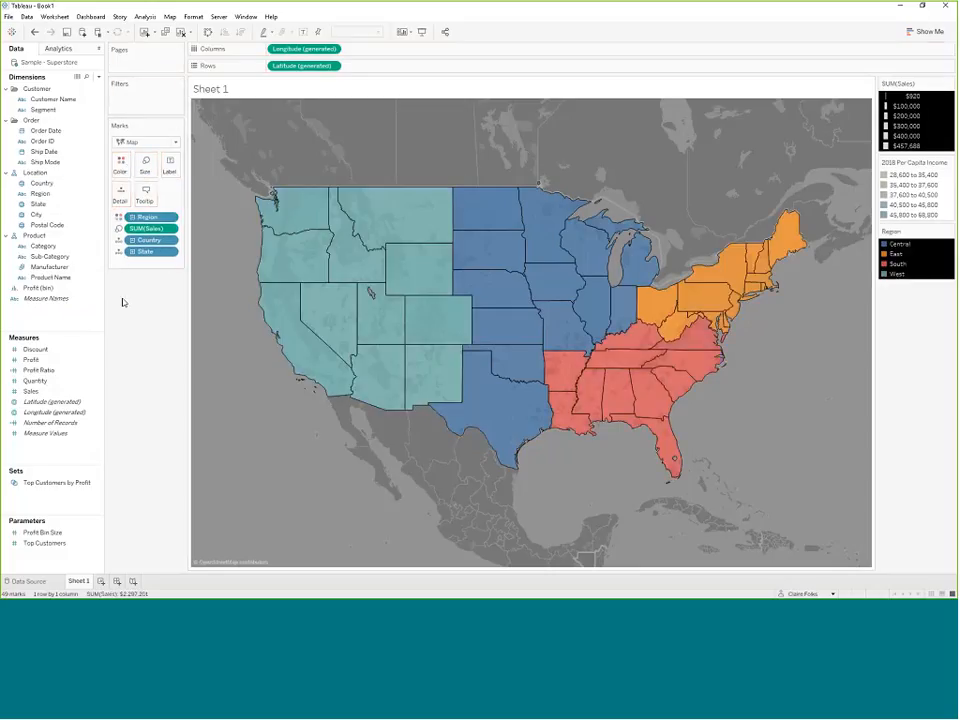
# Set the background map style to Light in the map layer settings and close them.
pyautogui.click(170, 17)
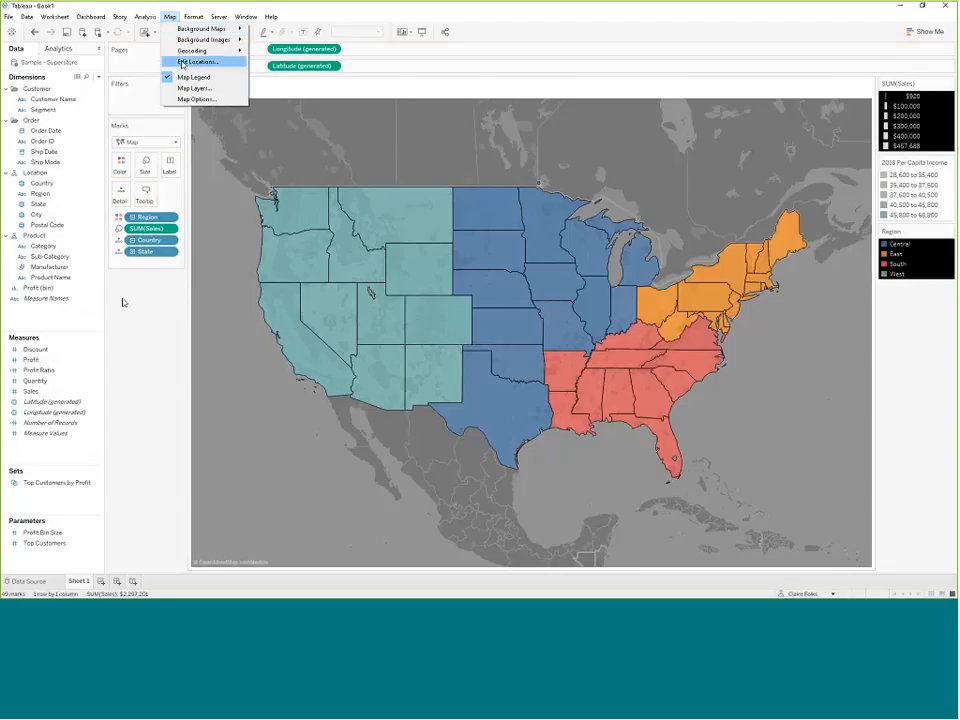
pyautogui.click(188, 88)
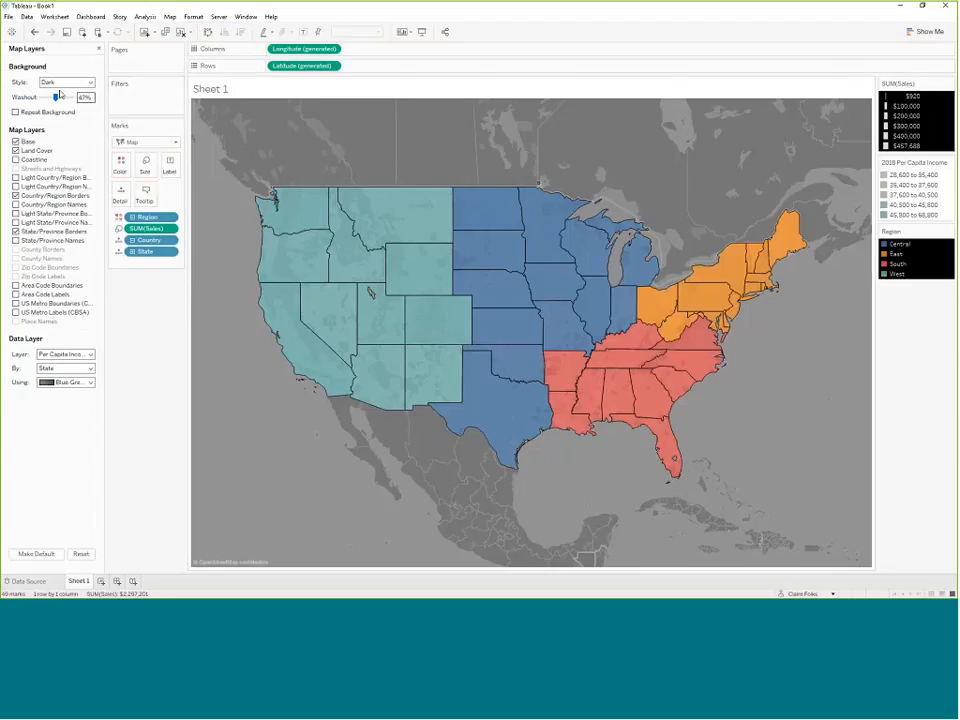
pyautogui.click(90, 82)
pyautogui.click(91, 84)
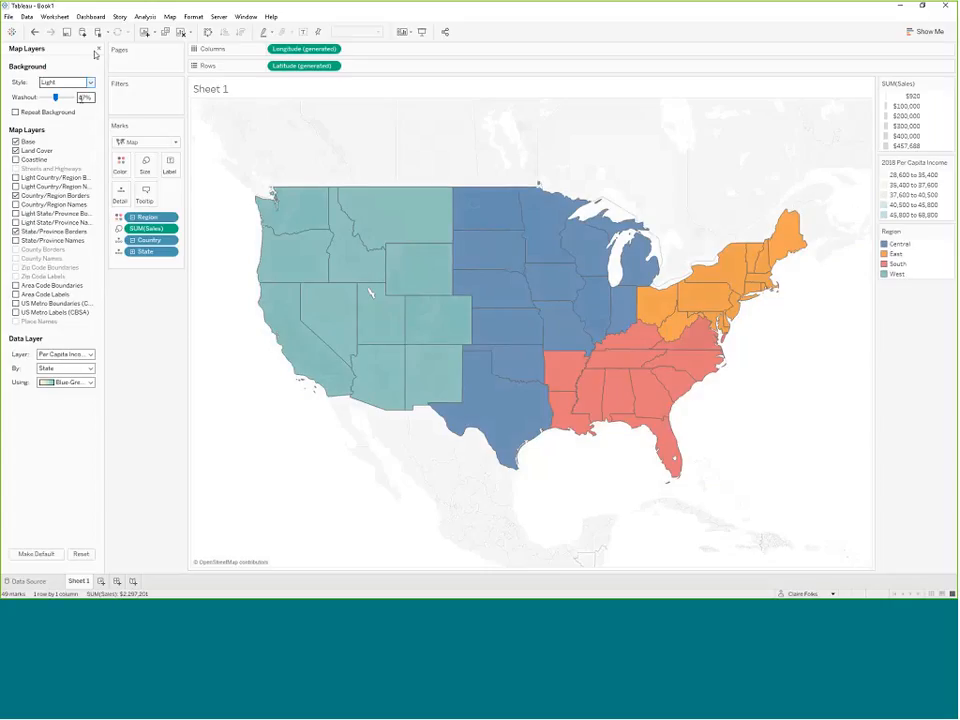
pyautogui.click(97, 49)
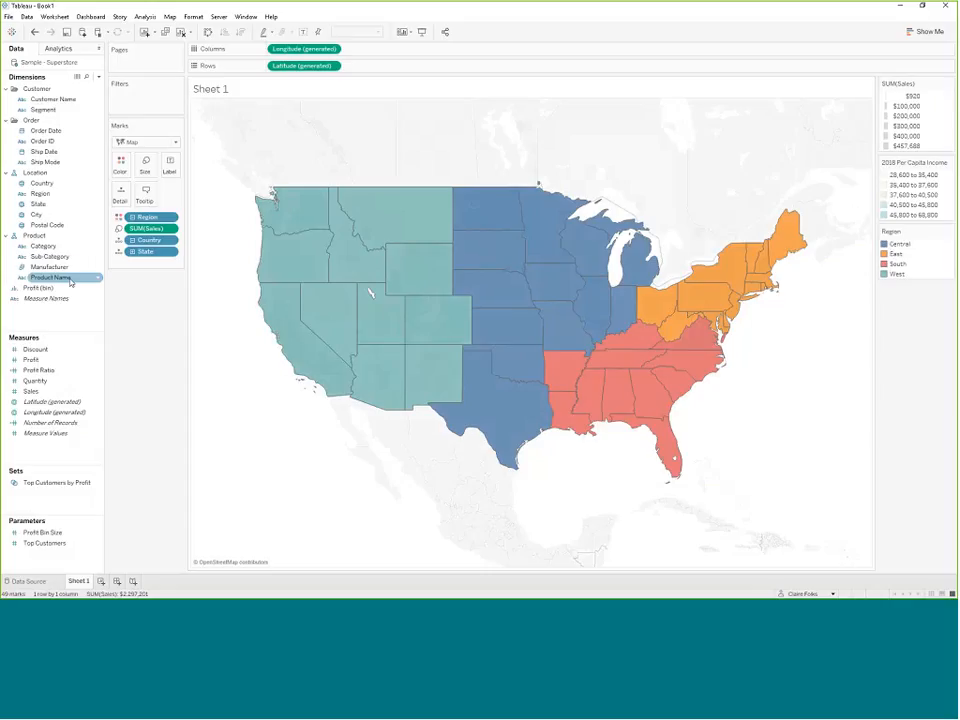
# Show the Region filter and test it by excluding Central and East before reselecting all regions.
pyautogui.rightClick(42, 194)
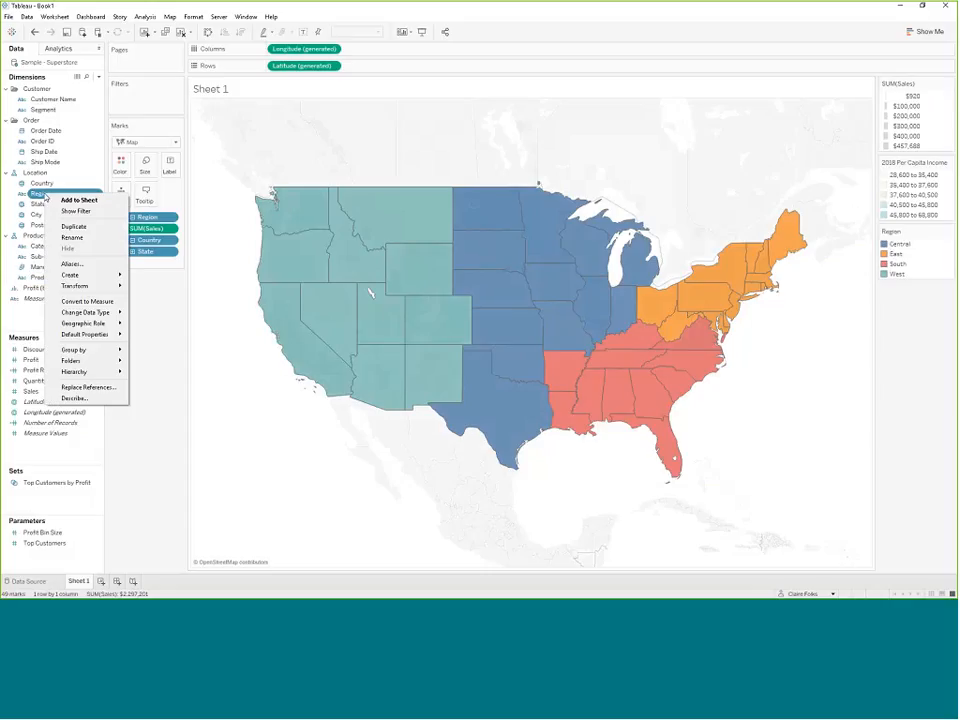
pyautogui.click(66, 211)
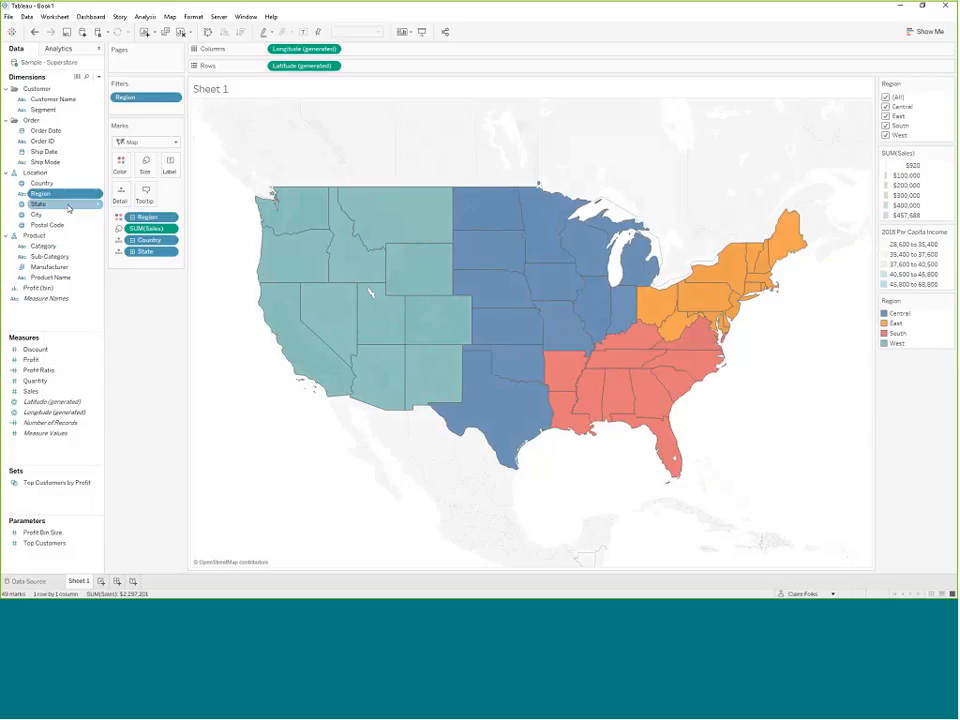
pyautogui.click(885, 106)
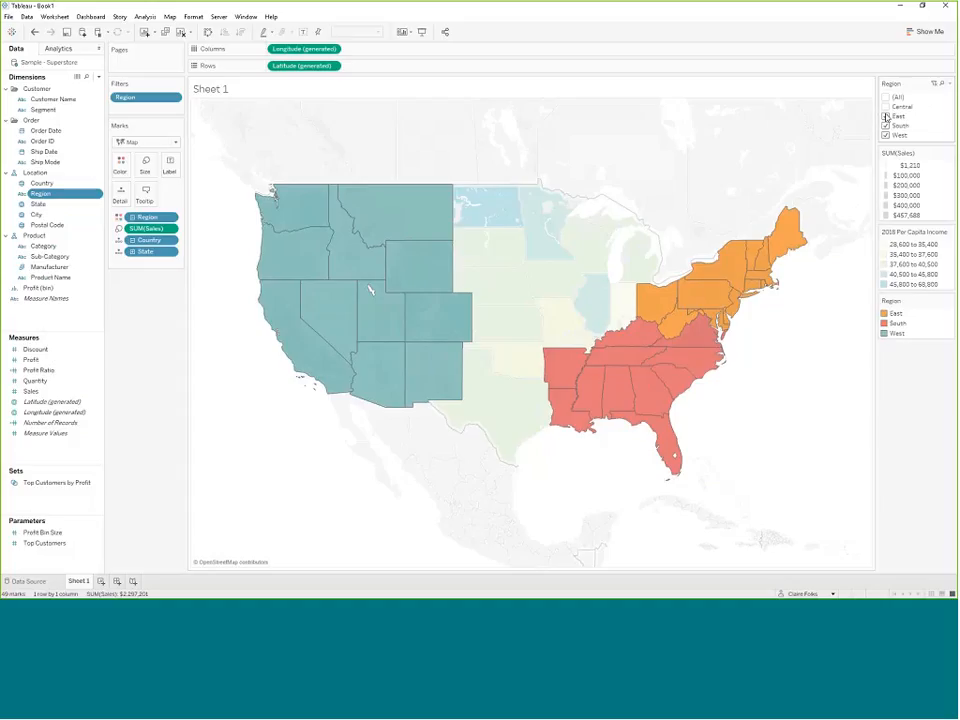
pyautogui.click(885, 116)
pyautogui.click(885, 97)
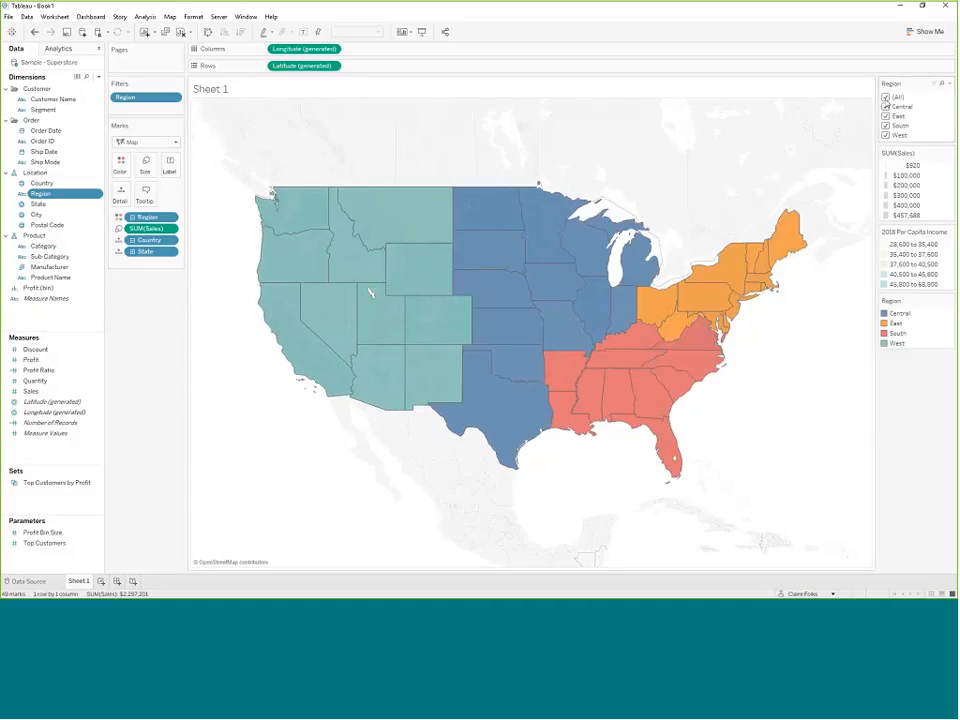
# Change the Region filter to a single-value list and filter the map to East, followed by South.
pyautogui.click(949, 84)
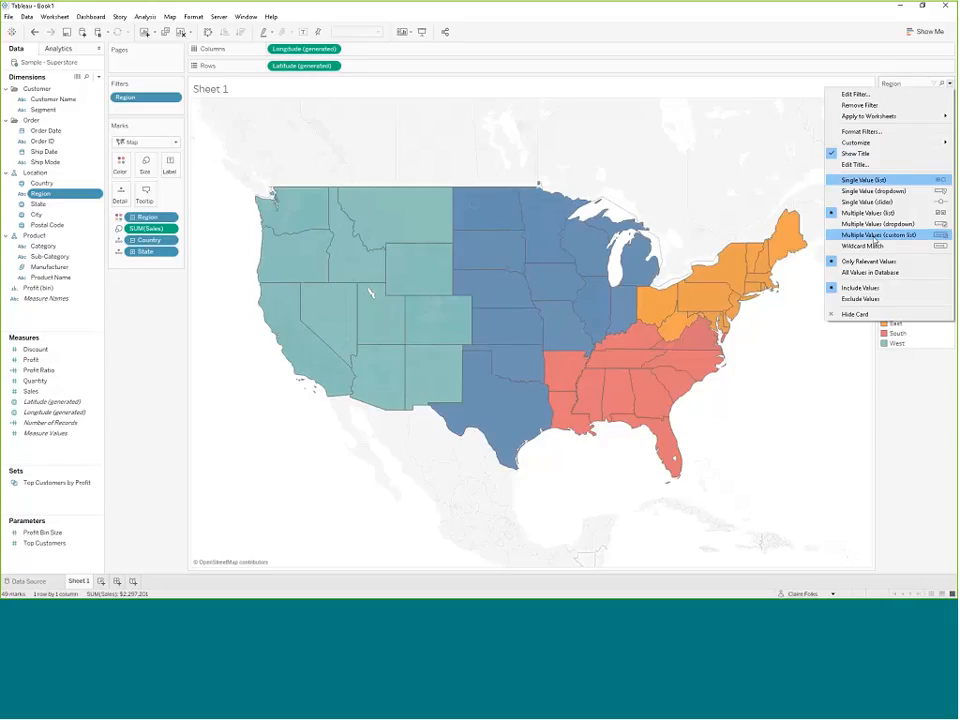
pyautogui.click(866, 181)
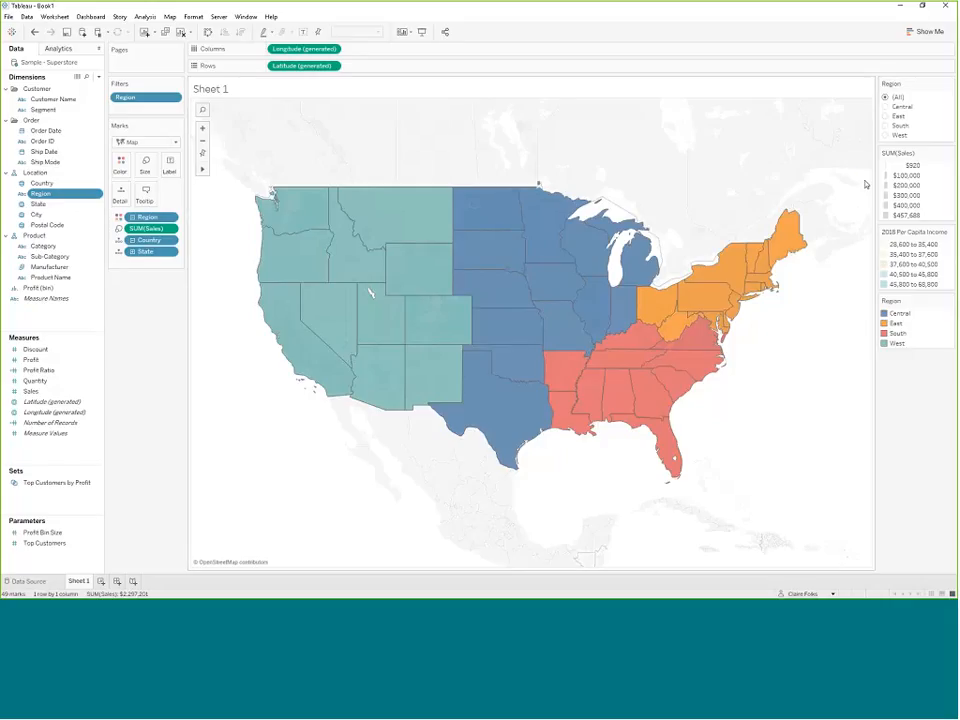
pyautogui.click(885, 116)
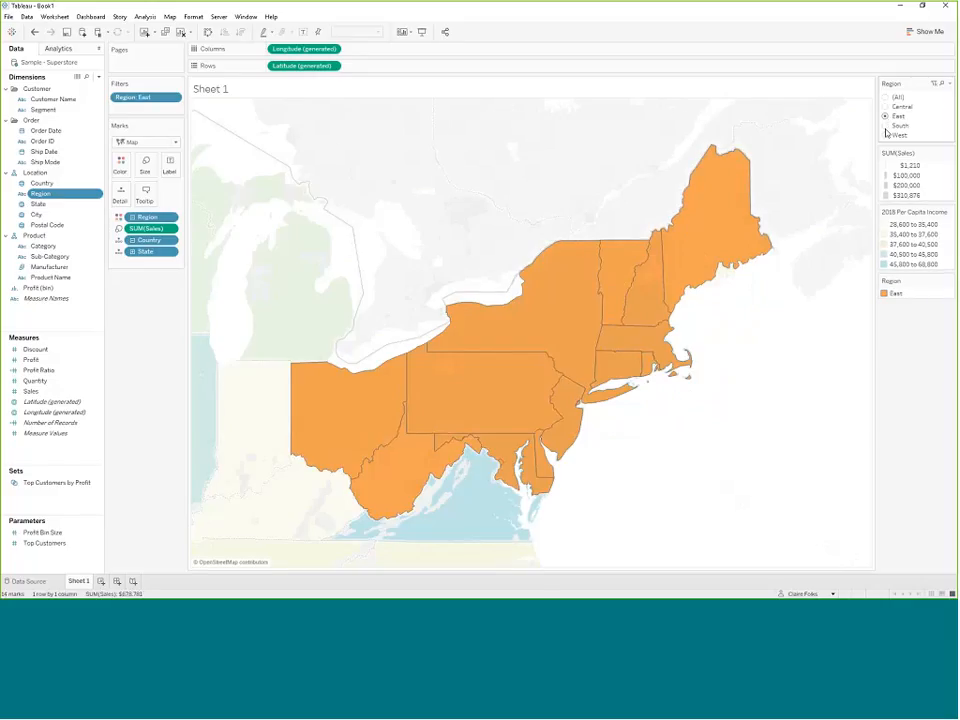
pyautogui.click(886, 126)
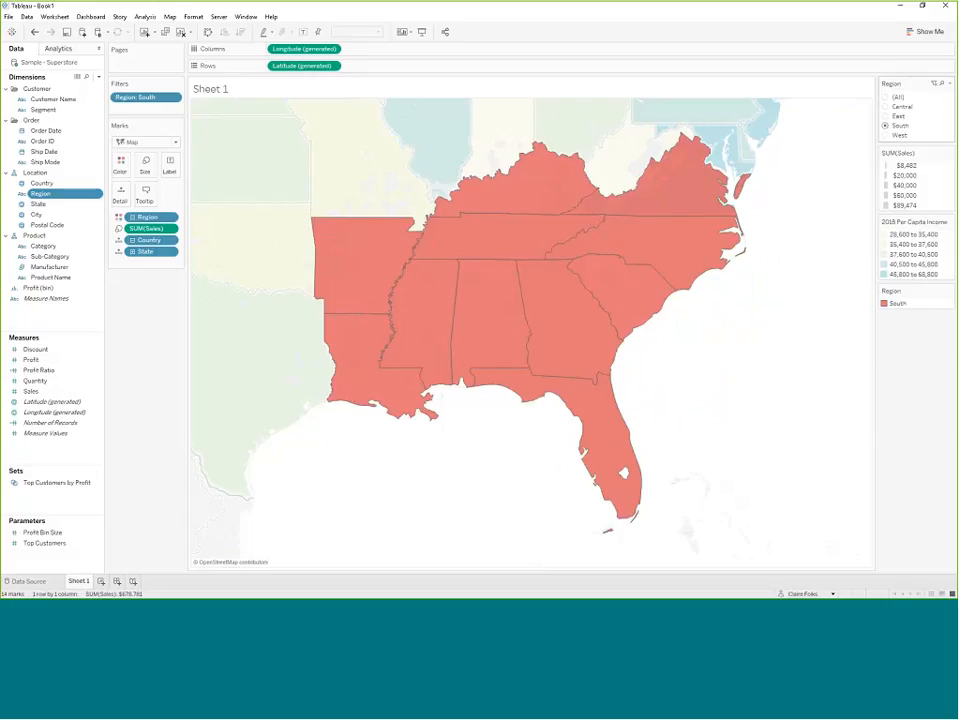
# Change the Region filter to a single-value dropdown and set it to show all regions.
pyautogui.click(950, 83)
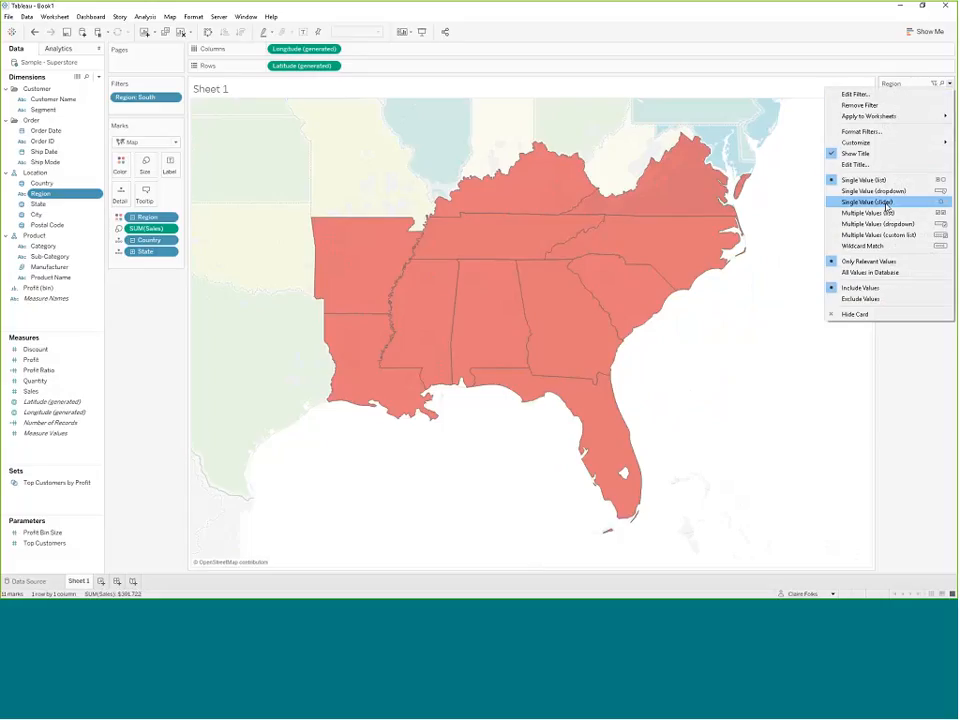
pyautogui.click(934, 191)
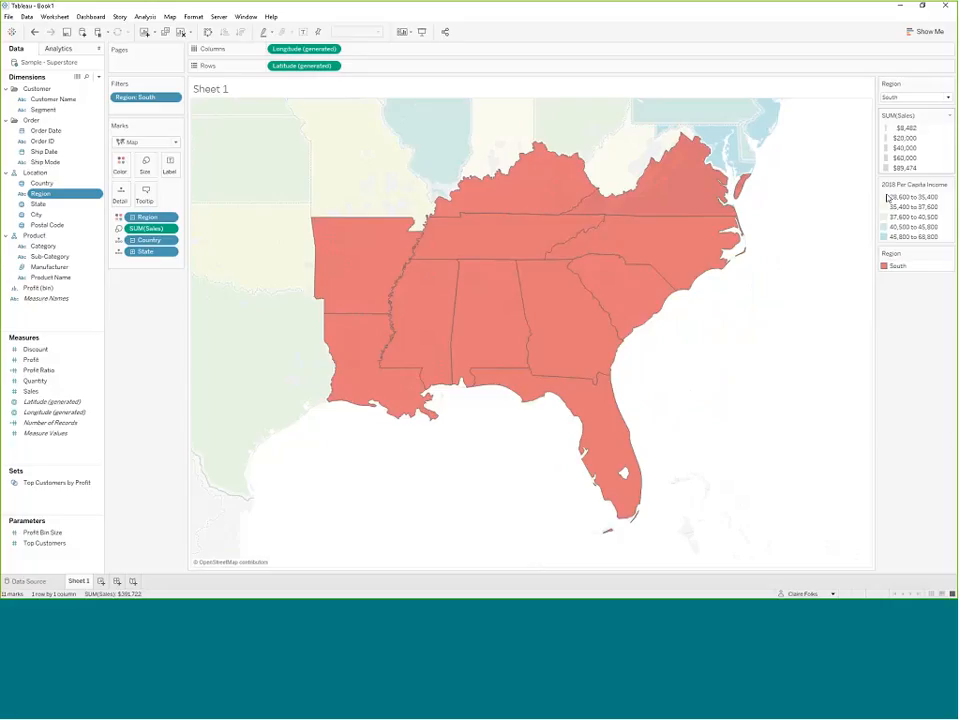
pyautogui.click(904, 100)
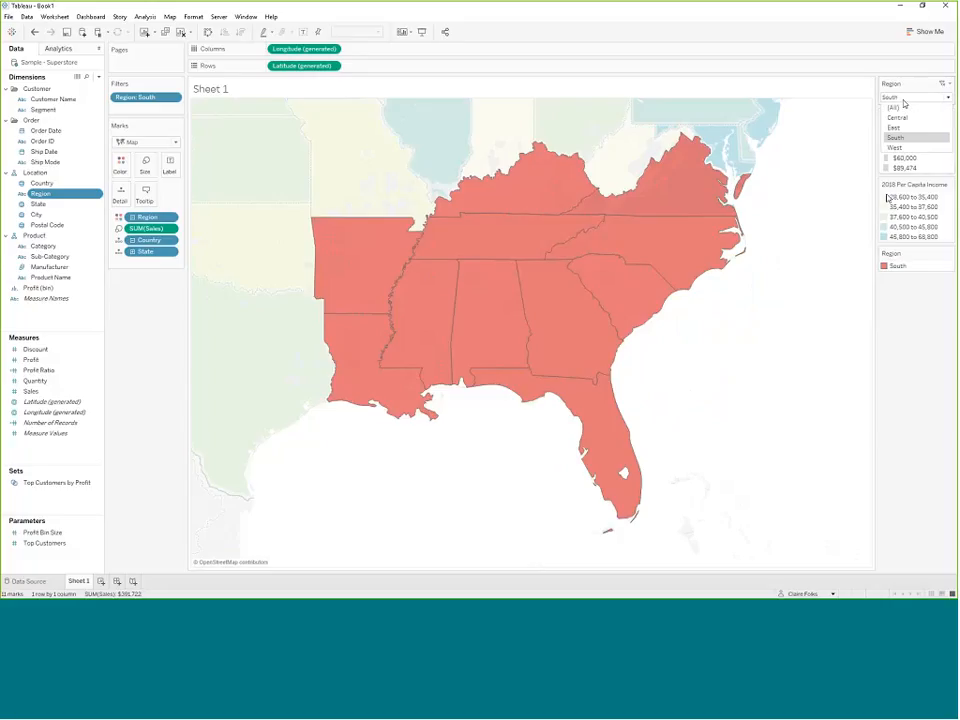
pyautogui.click(903, 106)
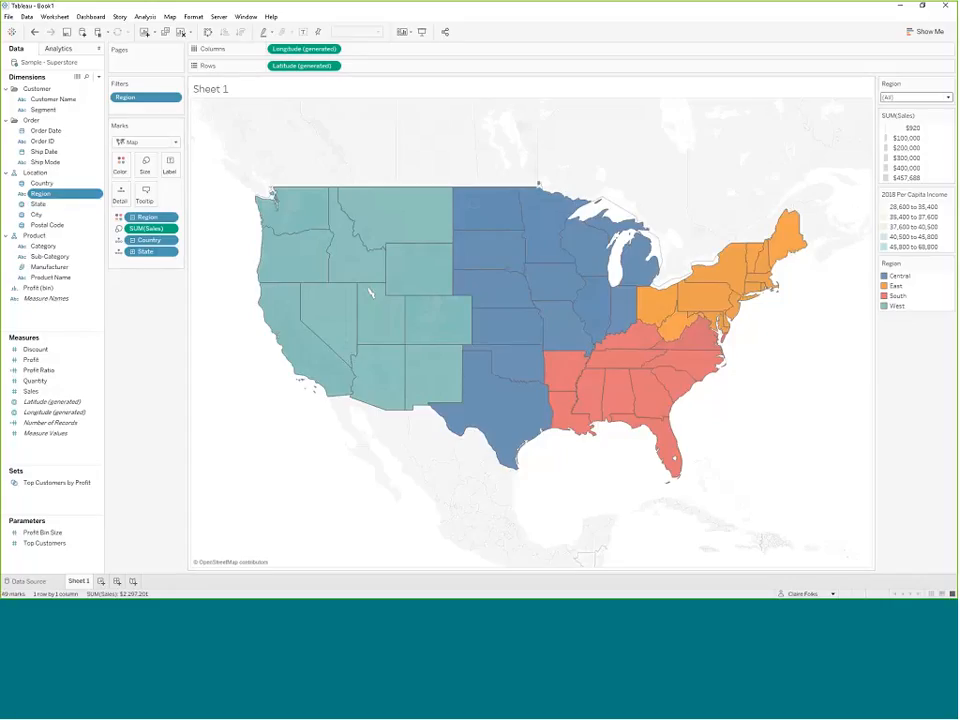
# Show a Category filter for the map and change it to a single-value list.
pyautogui.rightClick(52, 246)
pyautogui.click(73, 263)
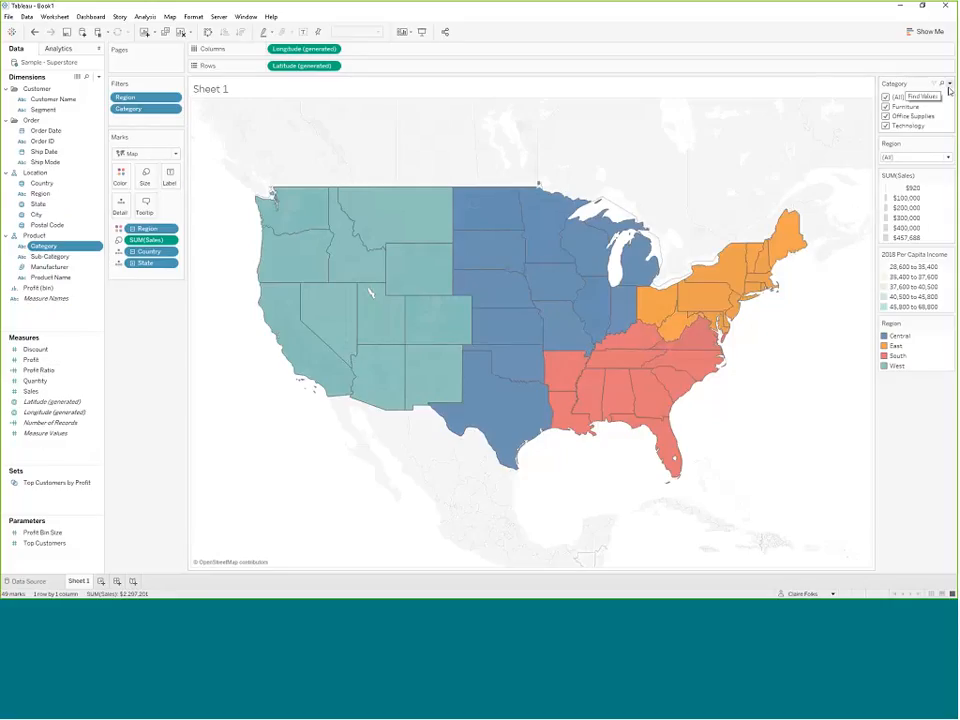
pyautogui.click(949, 84)
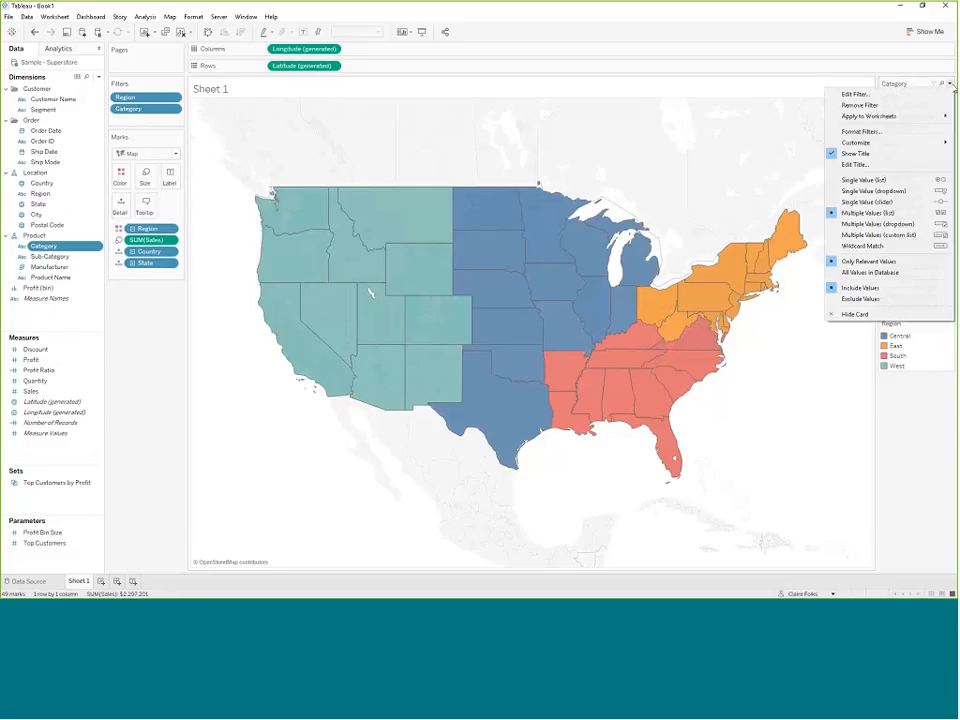
pyautogui.click(864, 180)
# Filter the map to Office Supplies and to Technology, and restore all categories.
pyautogui.click(885, 116)
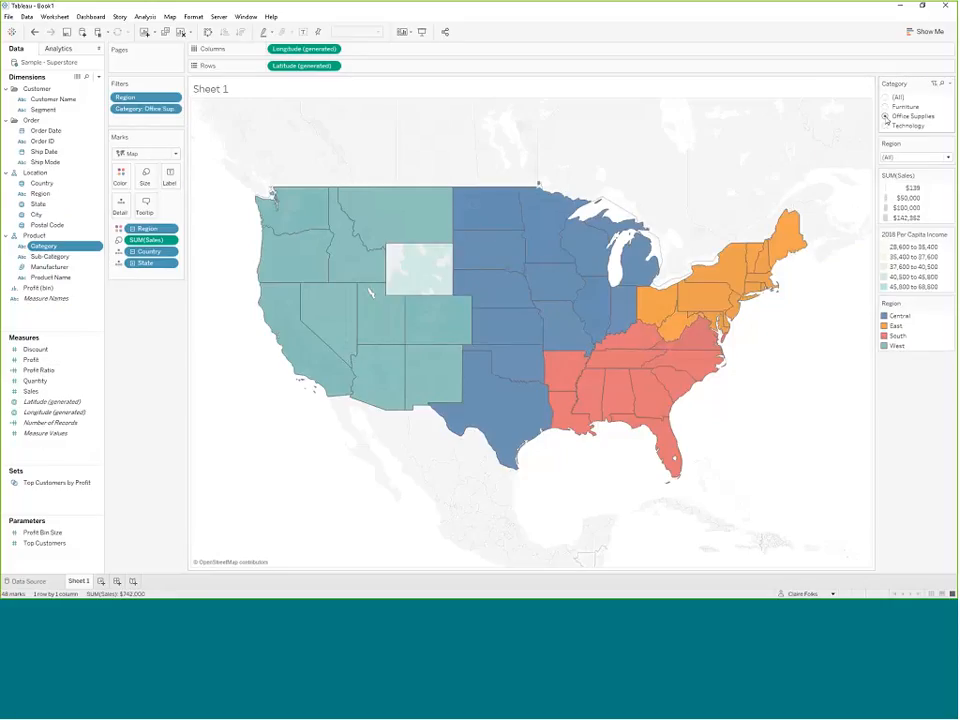
pyautogui.click(885, 126)
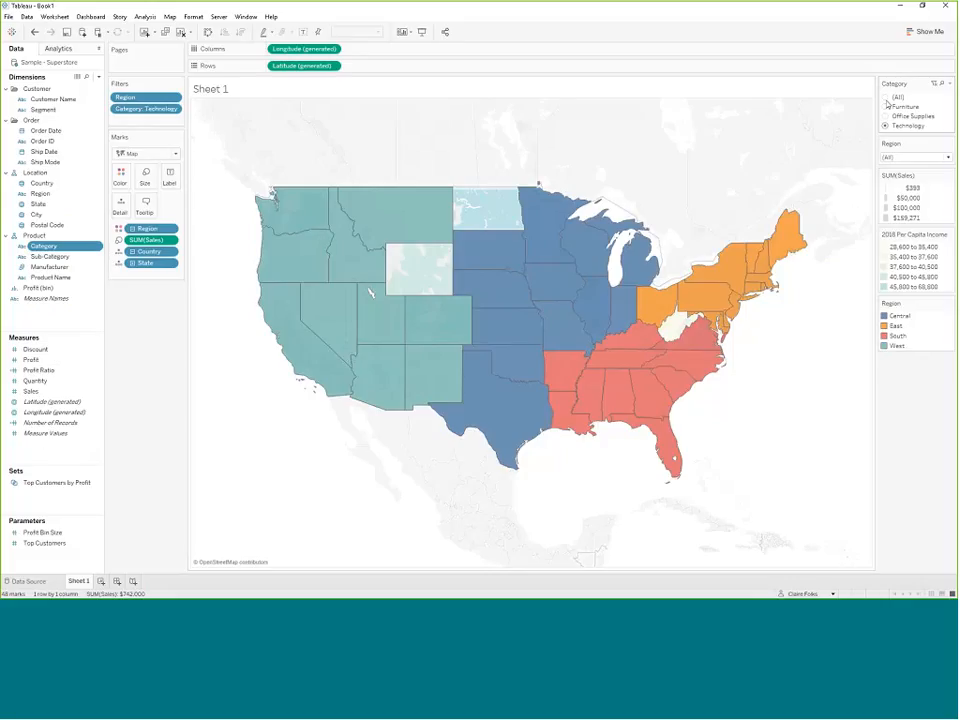
pyautogui.click(886, 98)
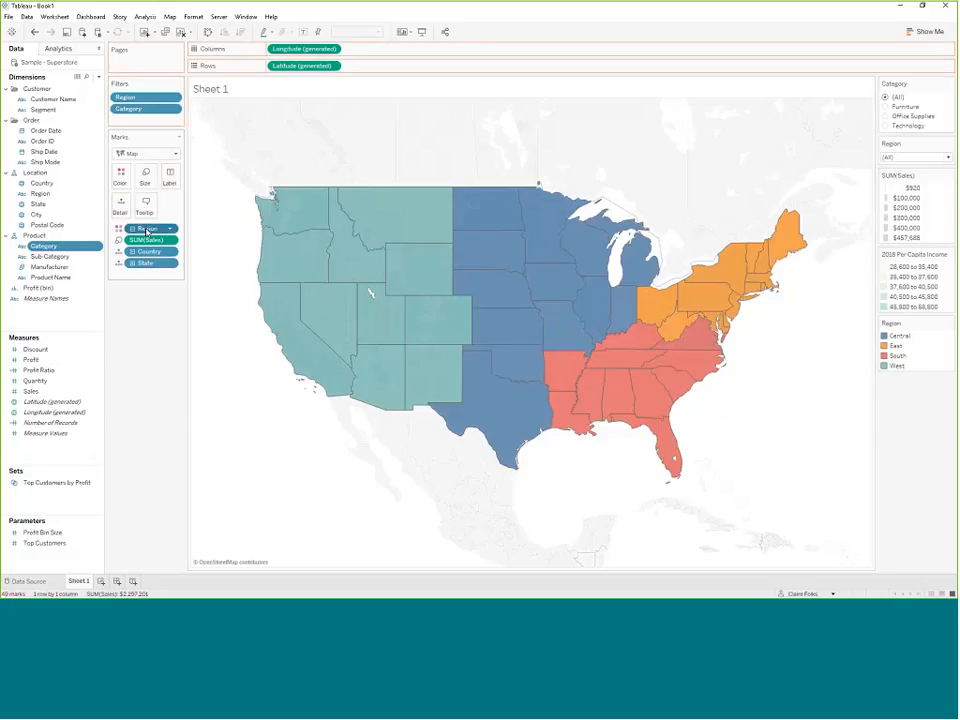
# Color the map by Profit and compare the Technology and Furniture categories before restoring all categories.
pyautogui.moveTo(147, 228); pyautogui.dragTo(117, 177)
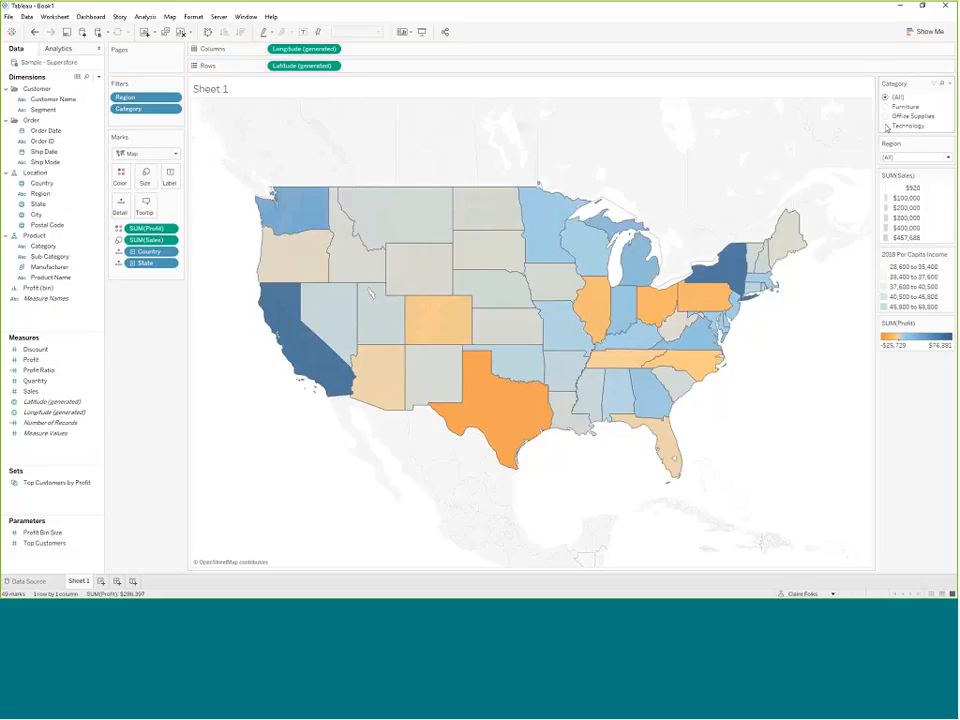
pyautogui.click(885, 126)
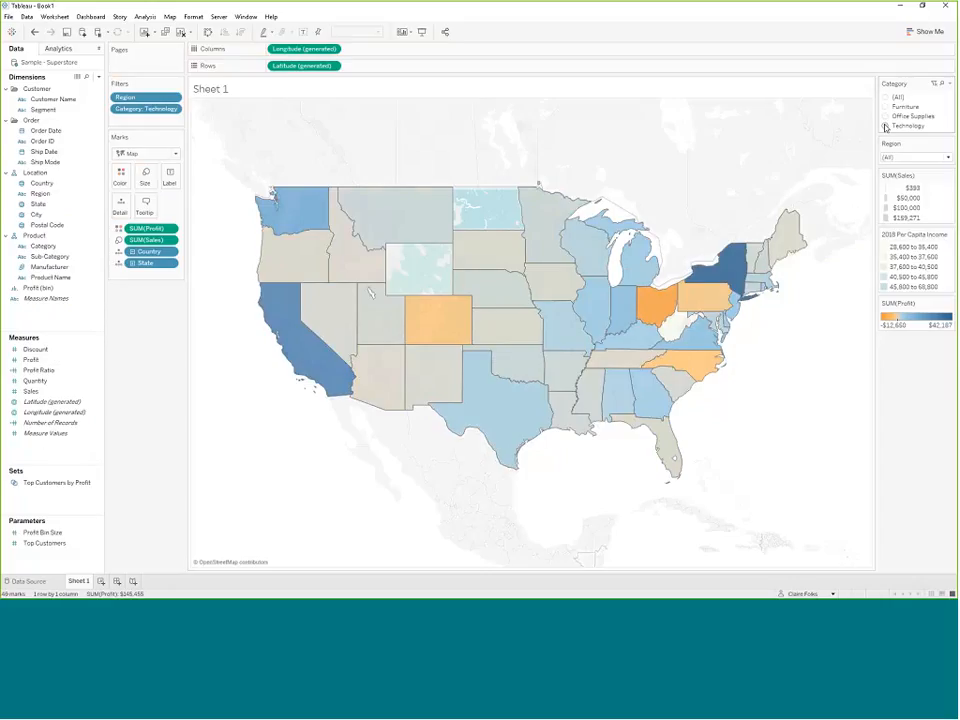
pyautogui.click(885, 106)
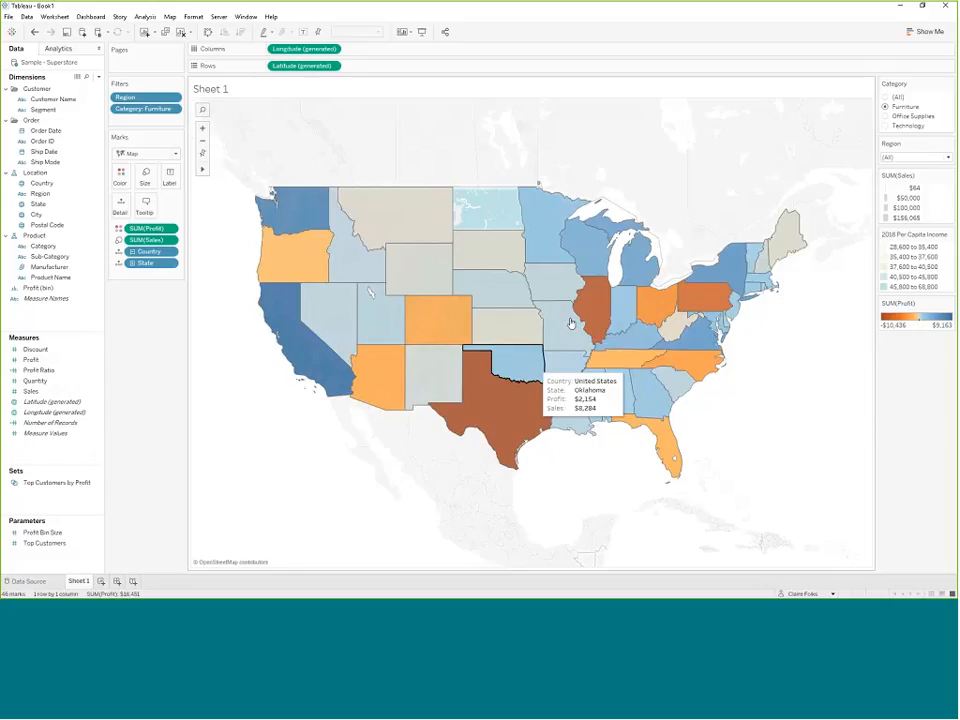
pyautogui.click(891, 97)
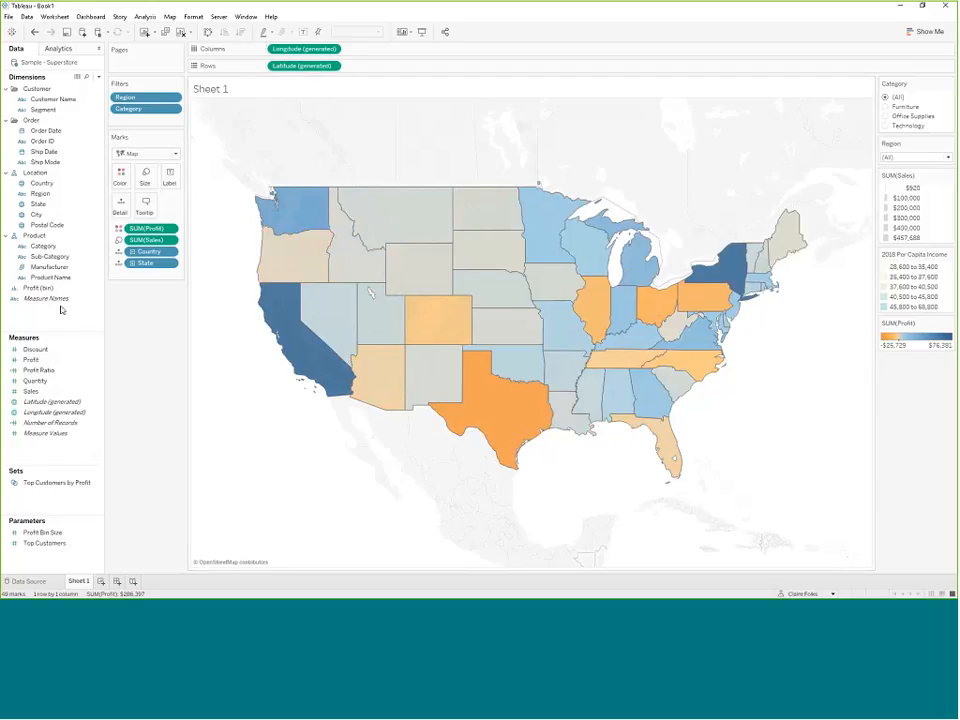
pyautogui.click(47, 226)
pyautogui.click(46, 391)
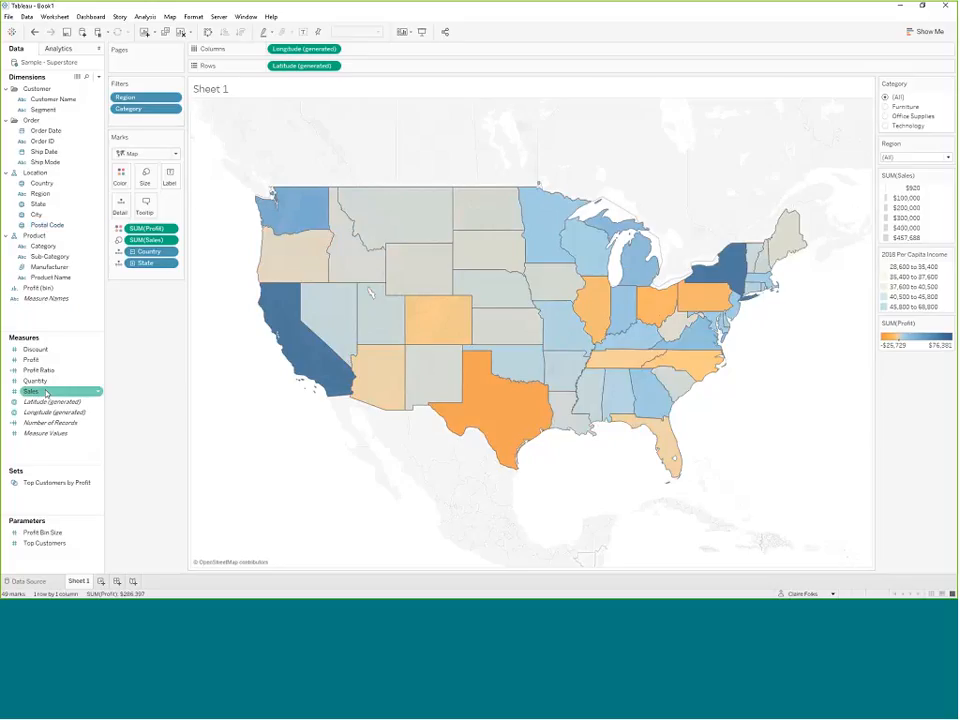
pyautogui.click(142, 109)
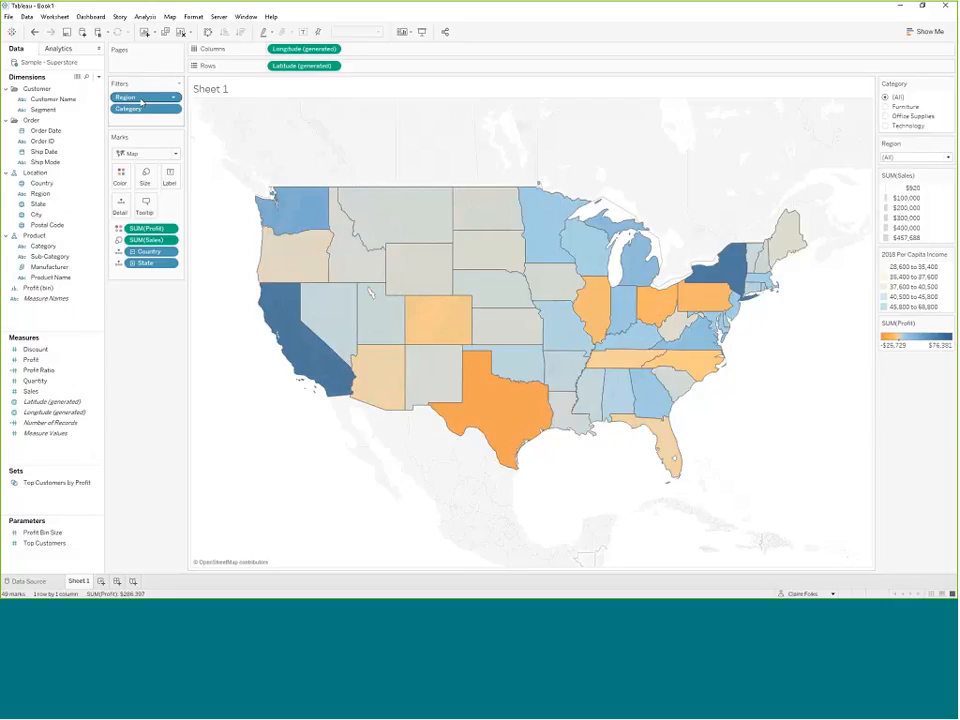
pyautogui.click(45, 141)
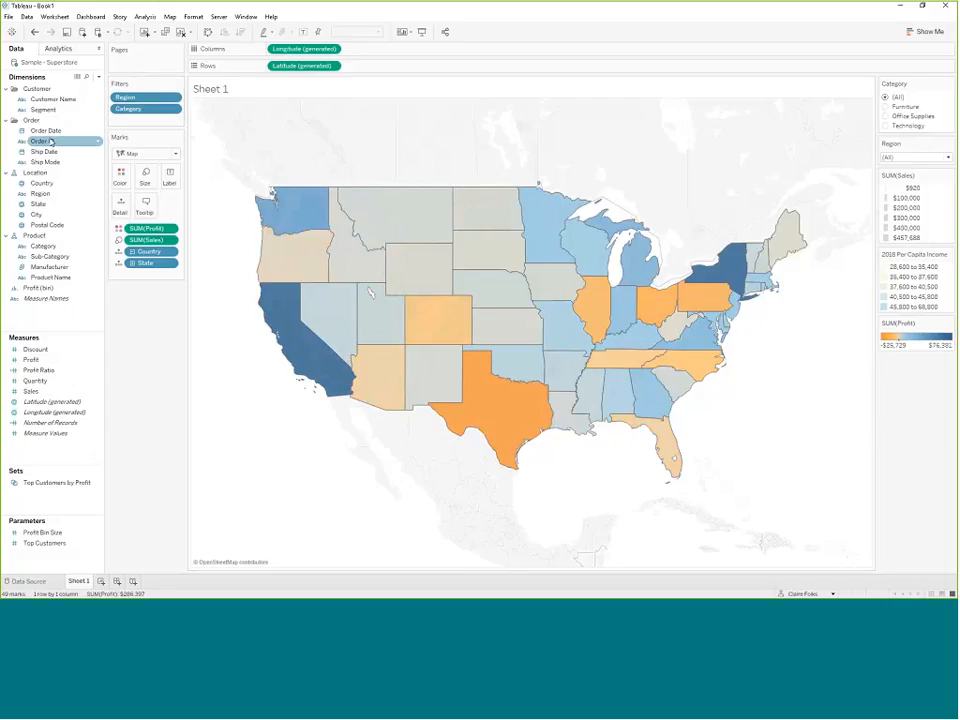
pyautogui.keyDown('ctrl'); pyautogui.click(50, 278); pyautogui.keyUp('ctrl')
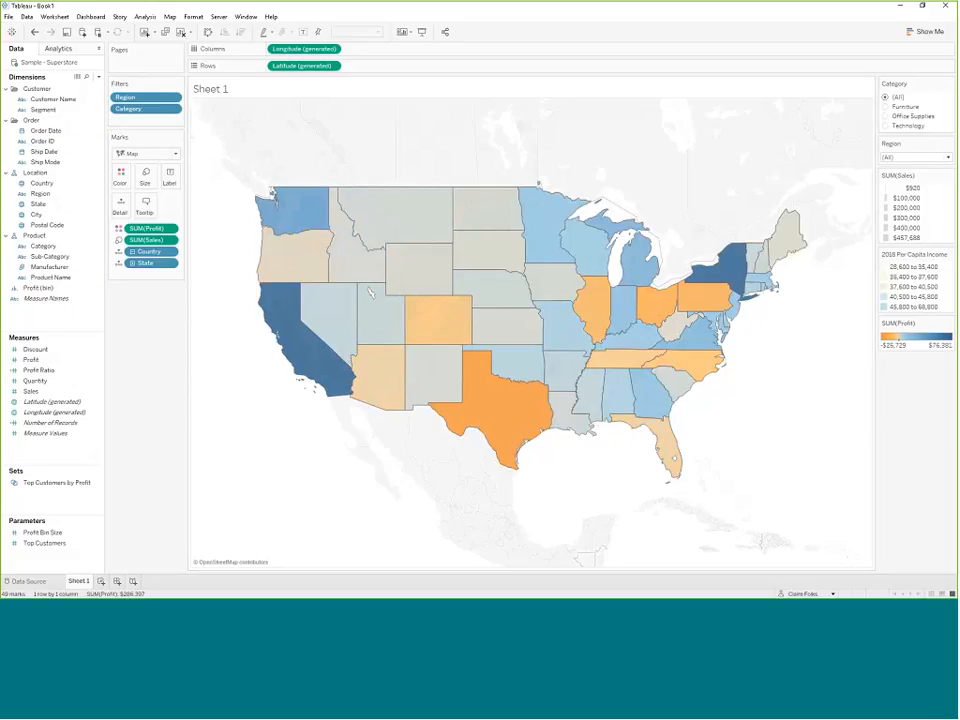
# Add a filter on the sum of Profit covering the full range of values and show its control beside the map.
pyautogui.moveTo(31, 360); pyautogui.dragTo(145, 116)
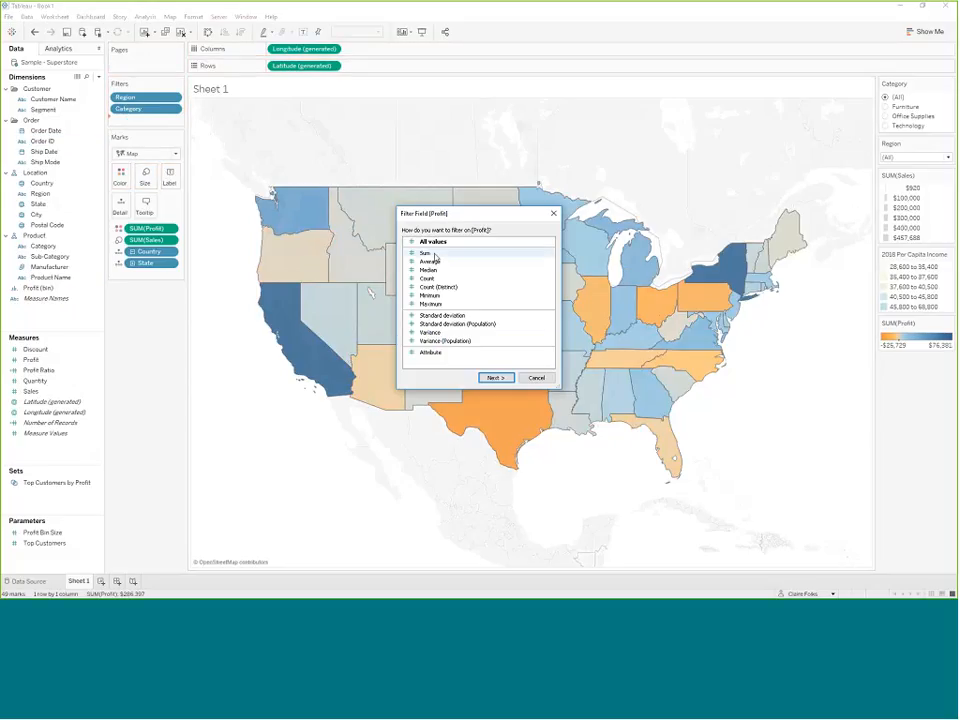
pyautogui.click(494, 378)
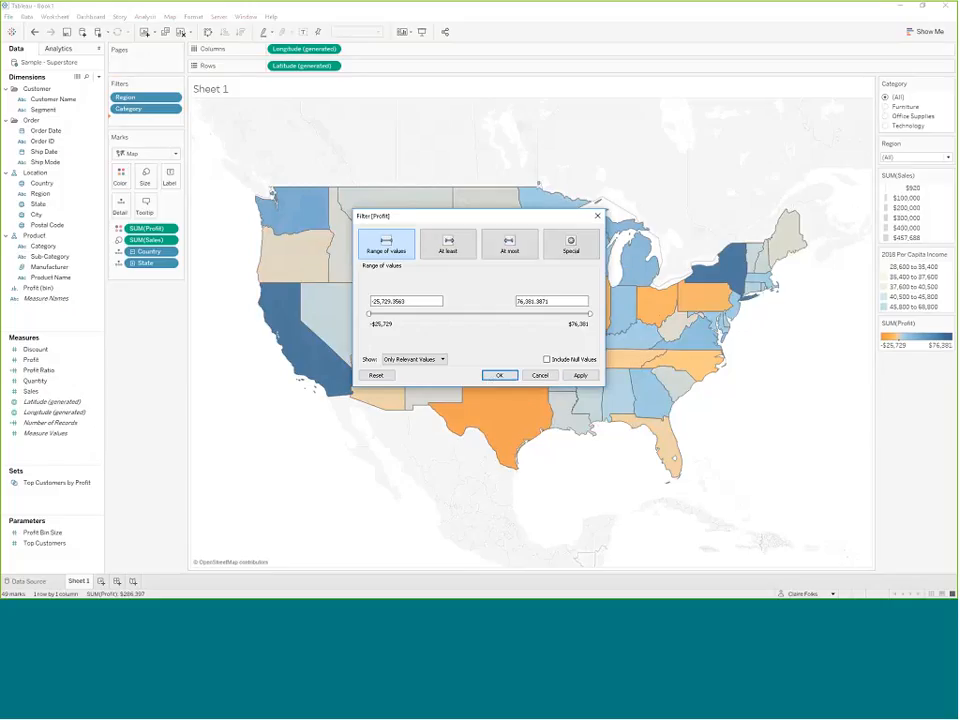
pyautogui.press('Tab')
pyautogui.click(499, 375)
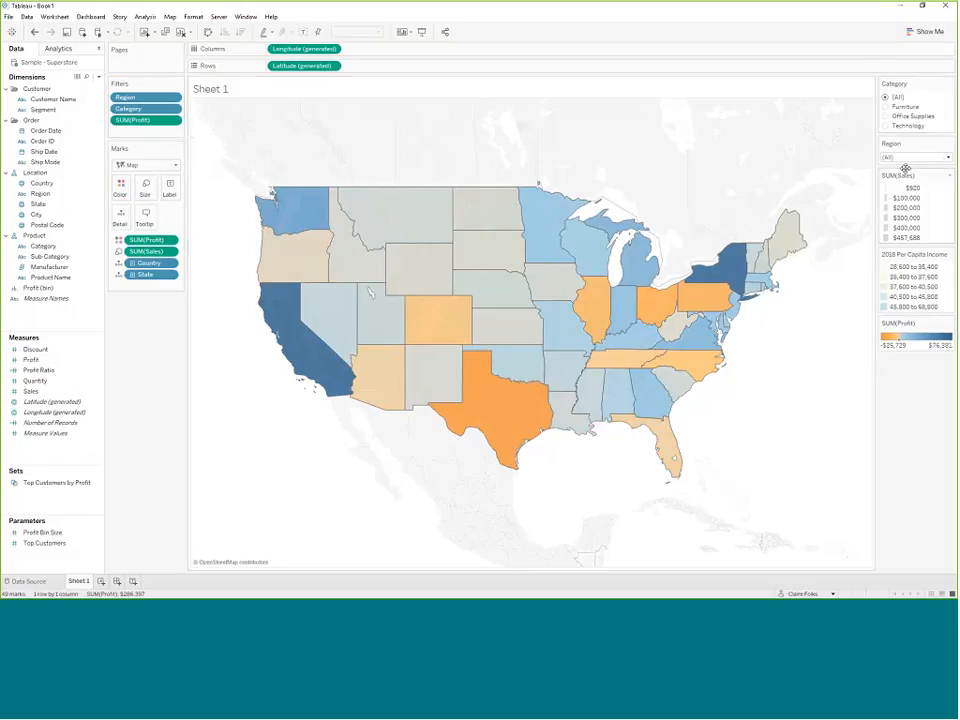
pyautogui.rightClick(130, 121)
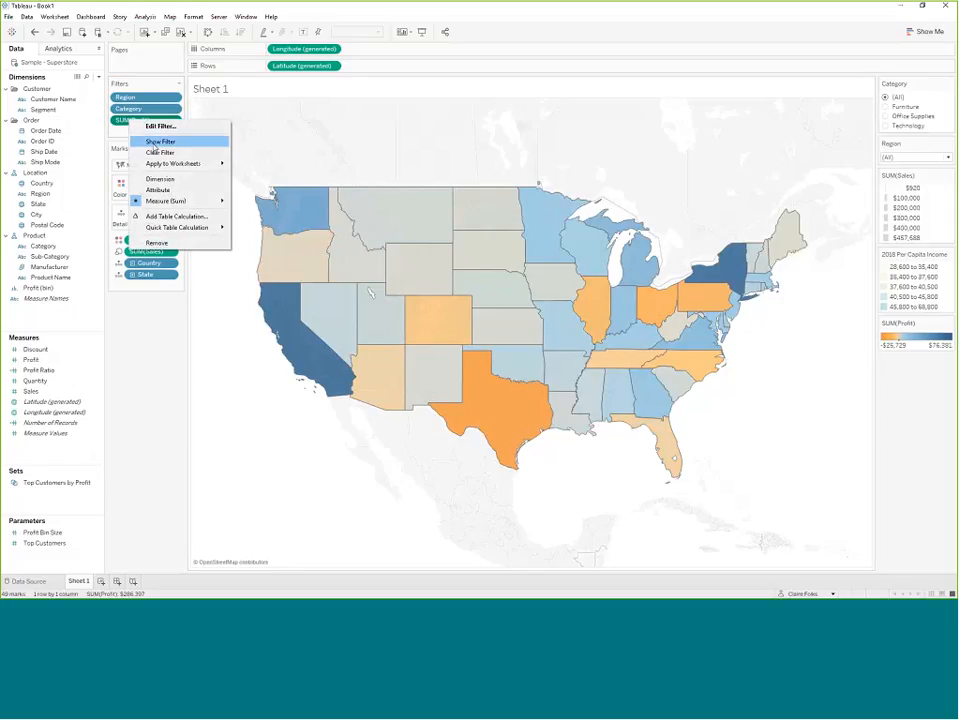
pyautogui.click(154, 144)
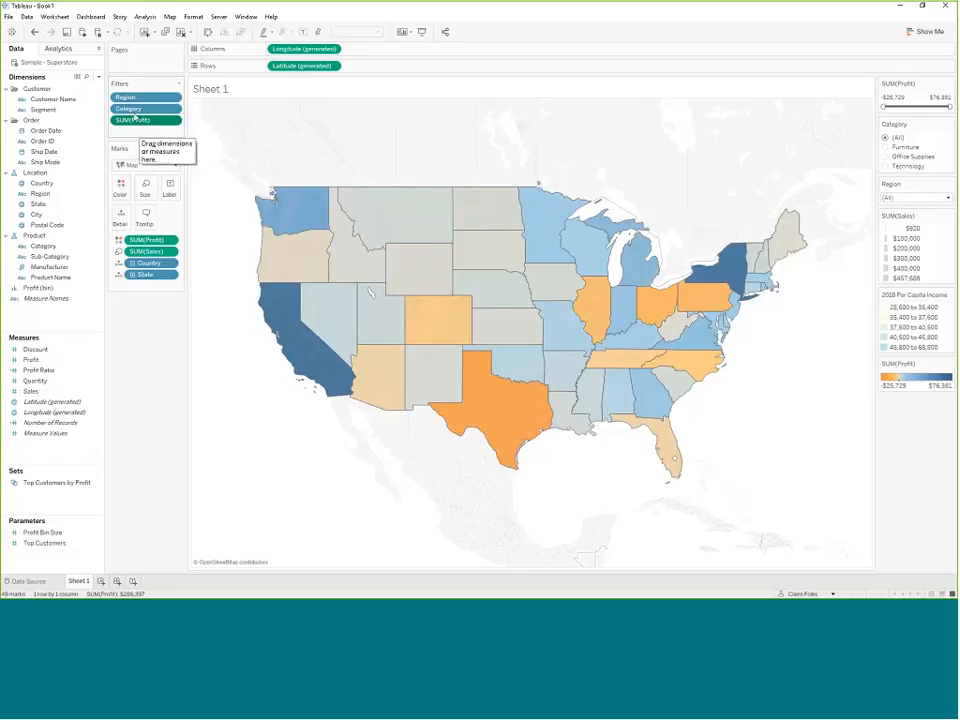
pyautogui.press('ctrl')
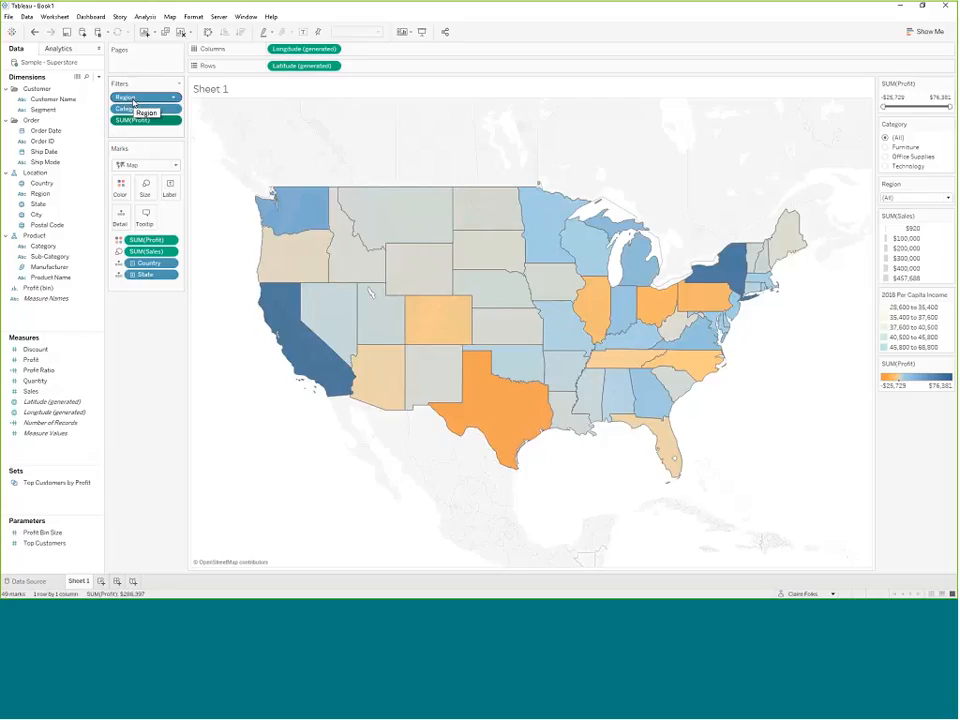
pyautogui.rightClick(131, 101)
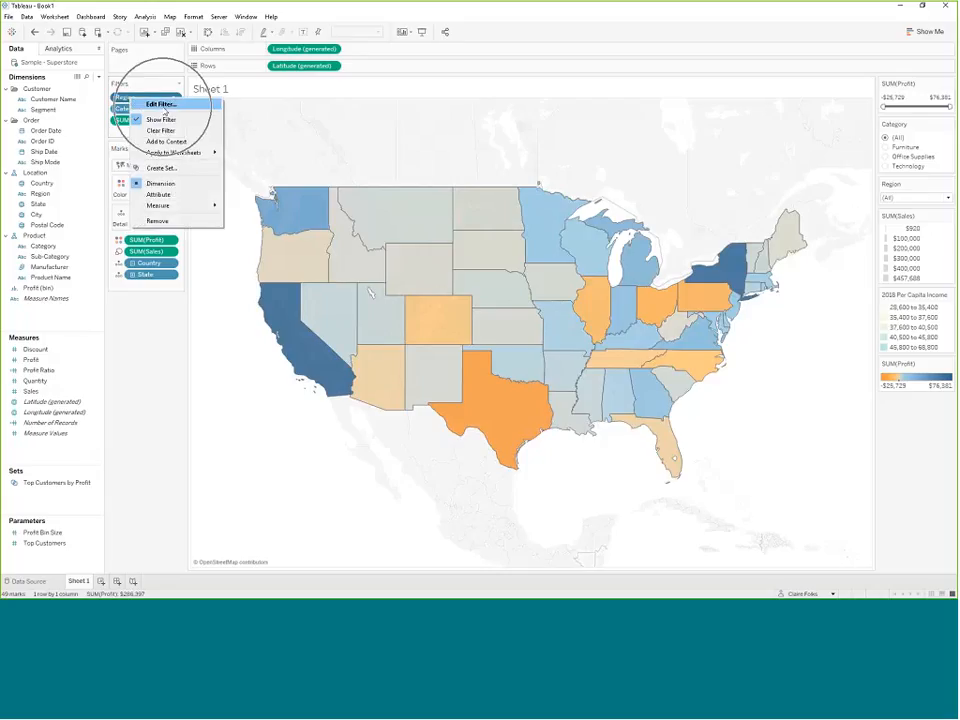
pyautogui.click(118, 133)
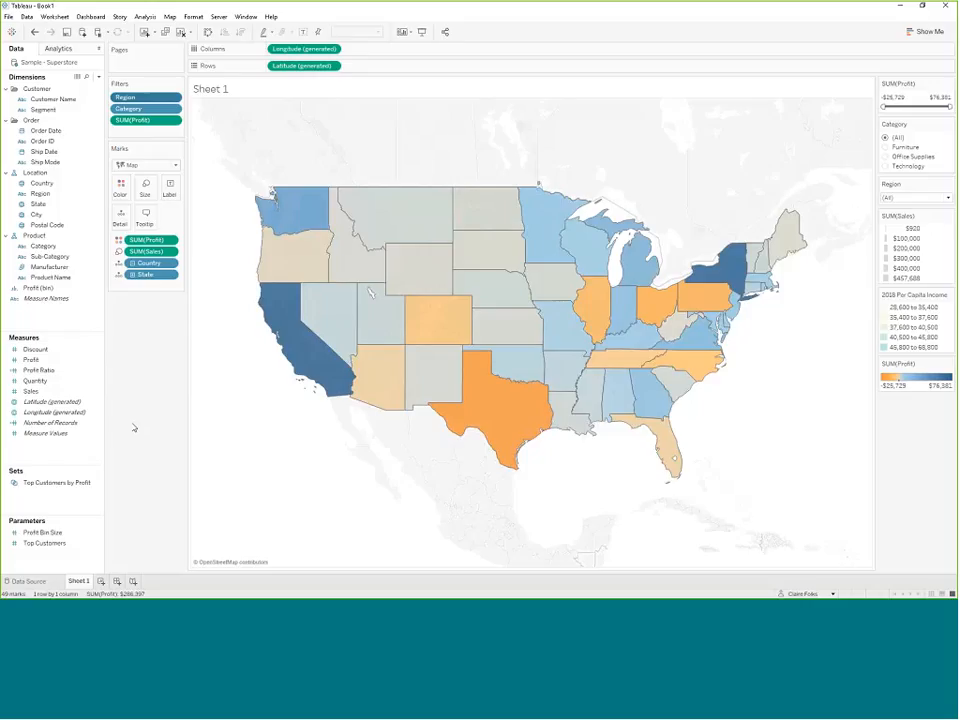
# Try the Profit Ratio formula as SUM([Profit])/[Sales], check the calculation's error details, and discard the edit.
pyautogui.click(36, 370)
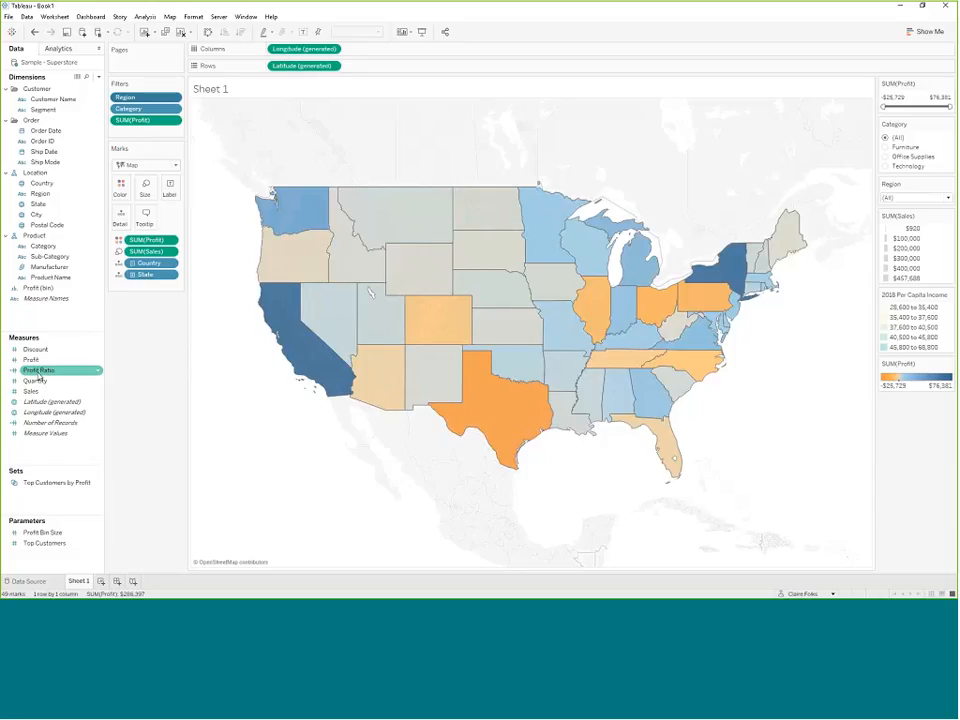
pyautogui.rightClick(38, 374)
pyautogui.click(71, 206)
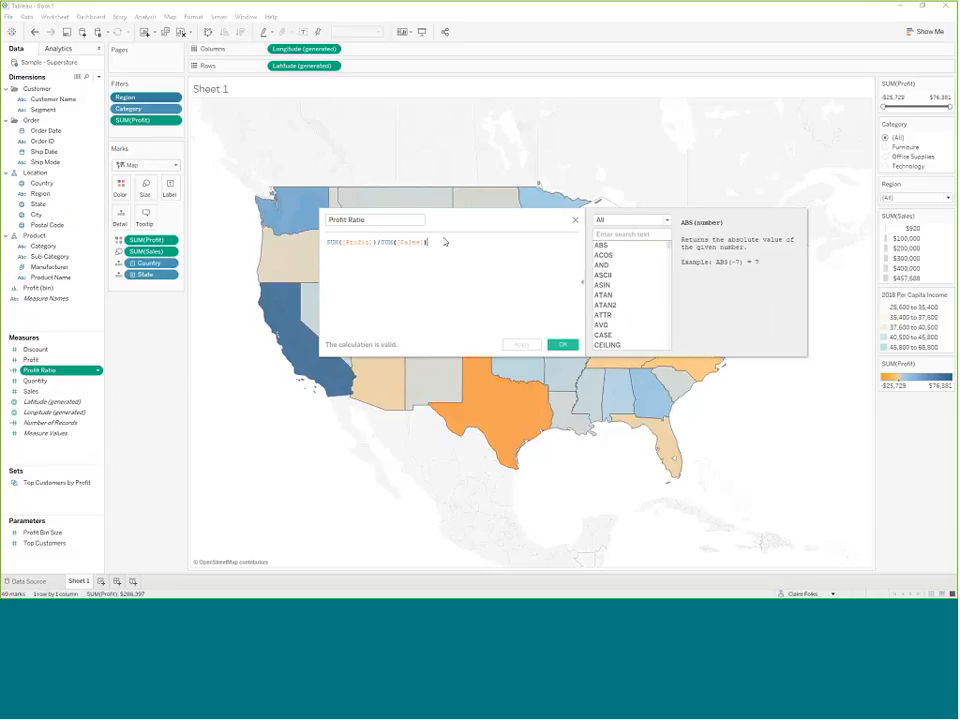
pyautogui.press('BackSpace')
pyautogui.click(397, 243)
pyautogui.press('BackSpace')
pyautogui.press('BackSpace')
pyautogui.press('BackSpace')
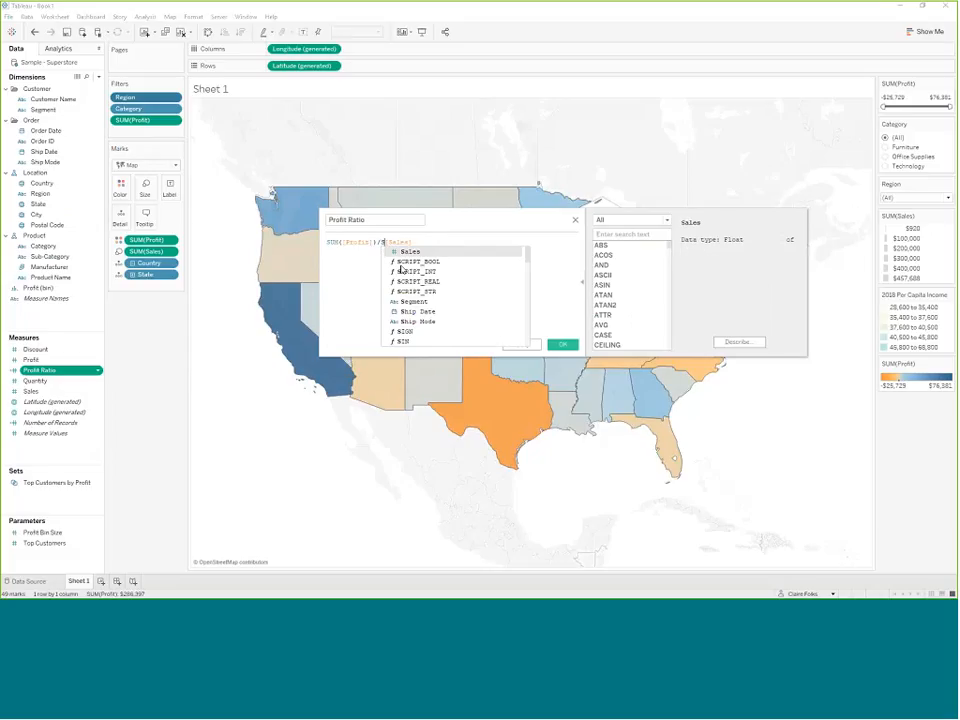
pyautogui.press('BackSpace')
pyautogui.click(418, 243)
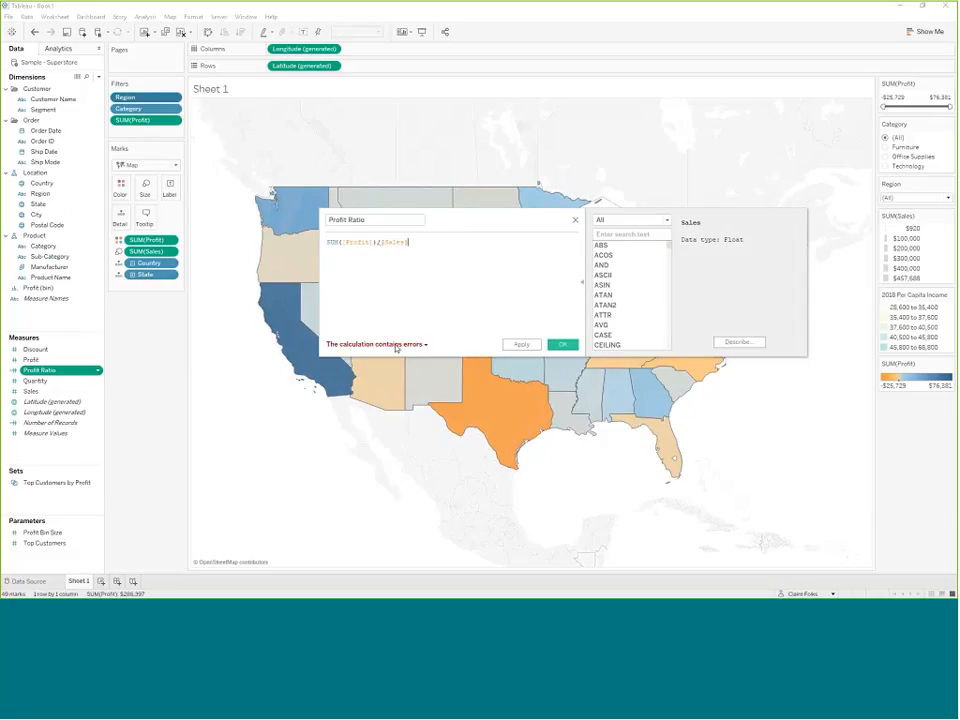
pyautogui.click(396, 346)
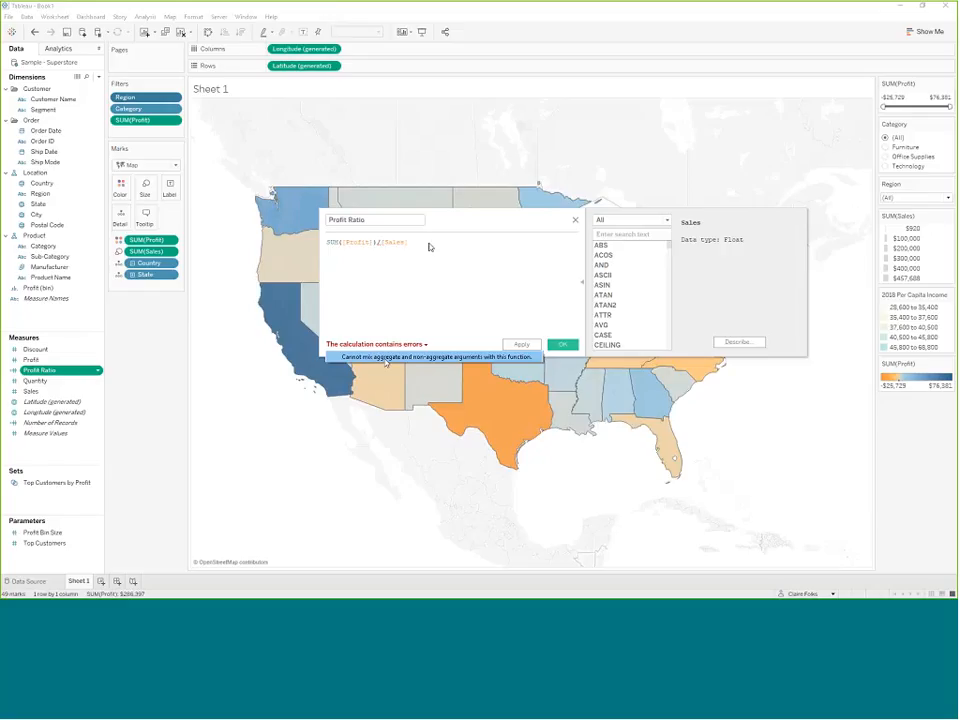
pyautogui.click(576, 221)
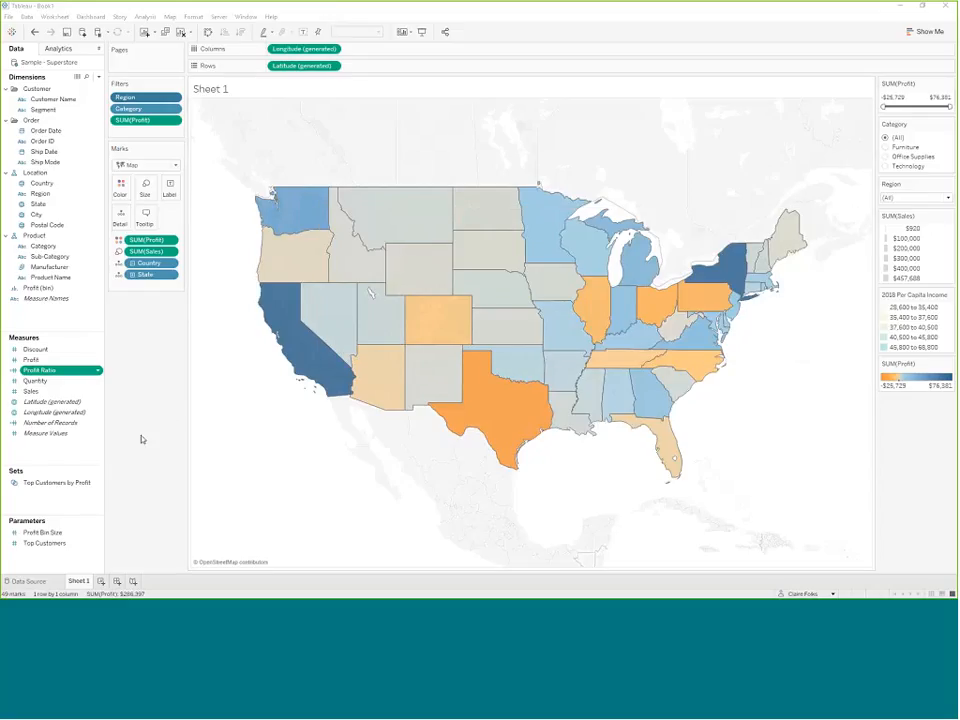
# Create a new worksheet and plot Sales on rows against Profit on columns.
pyautogui.click(101, 581)
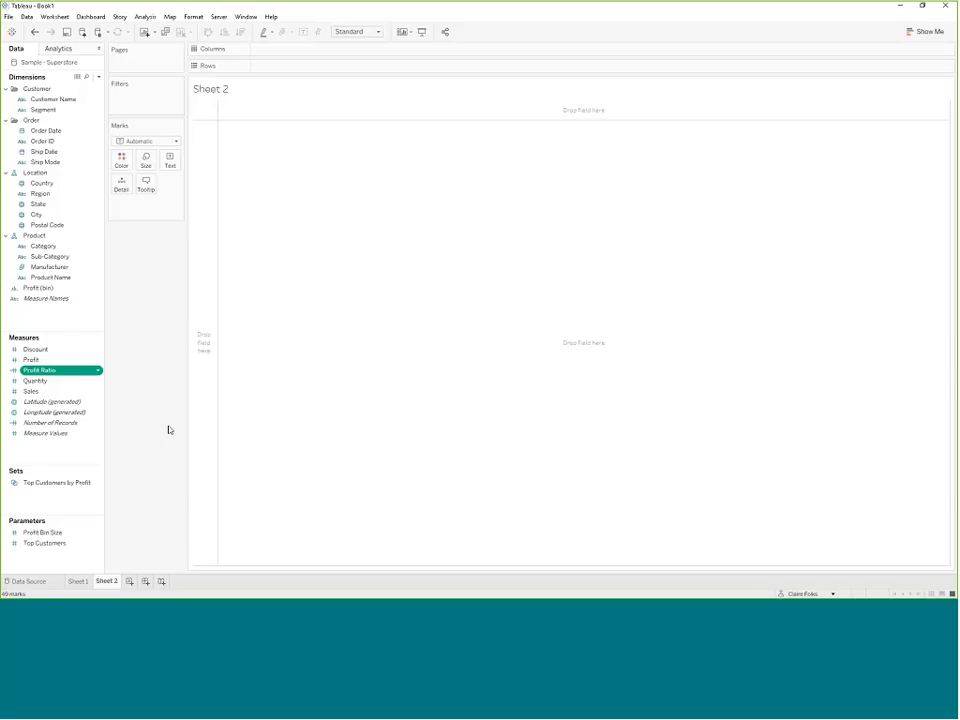
pyautogui.moveTo(169, 430); pyautogui.dragTo(203, 339)
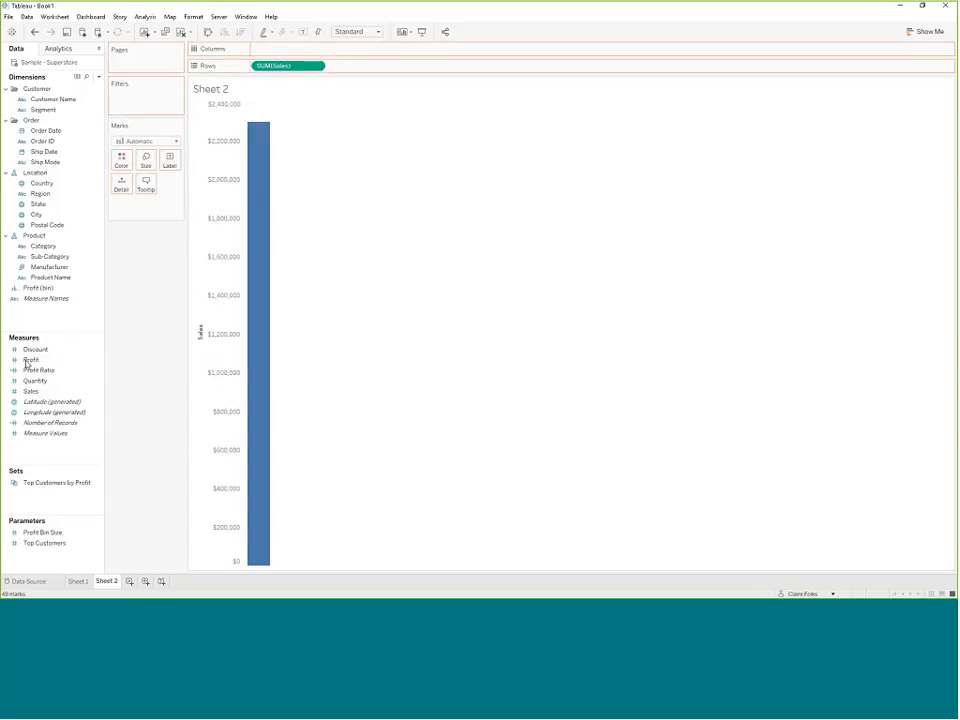
pyautogui.moveTo(25, 360); pyautogui.dragTo(262, 48)
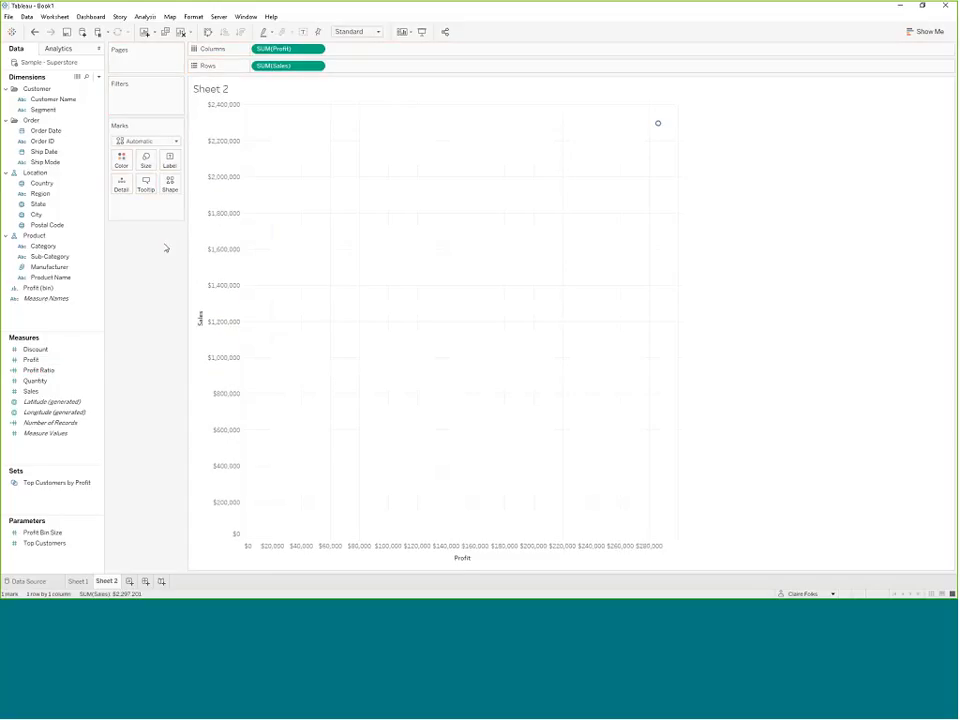
pyautogui.click(213, 324)
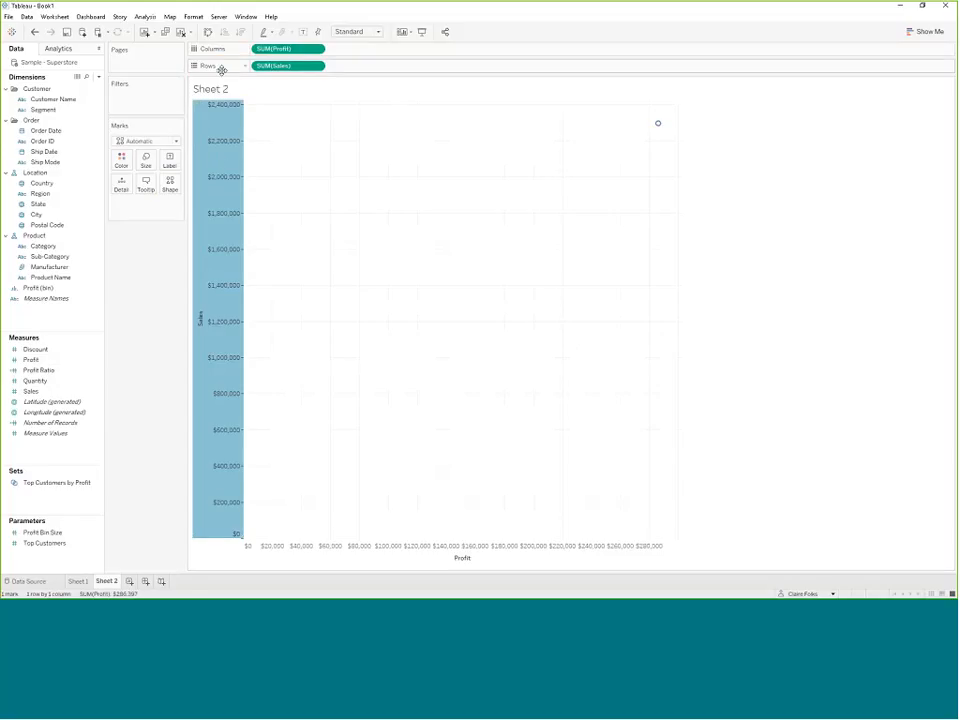
pyautogui.click(431, 562)
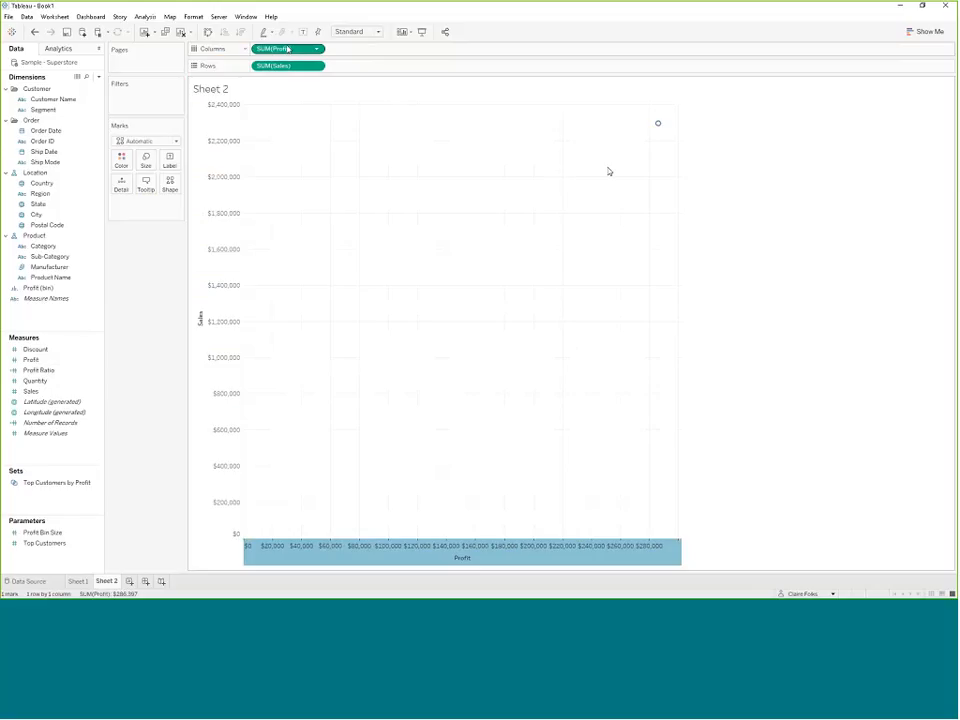
pyautogui.moveTo(658, 130)
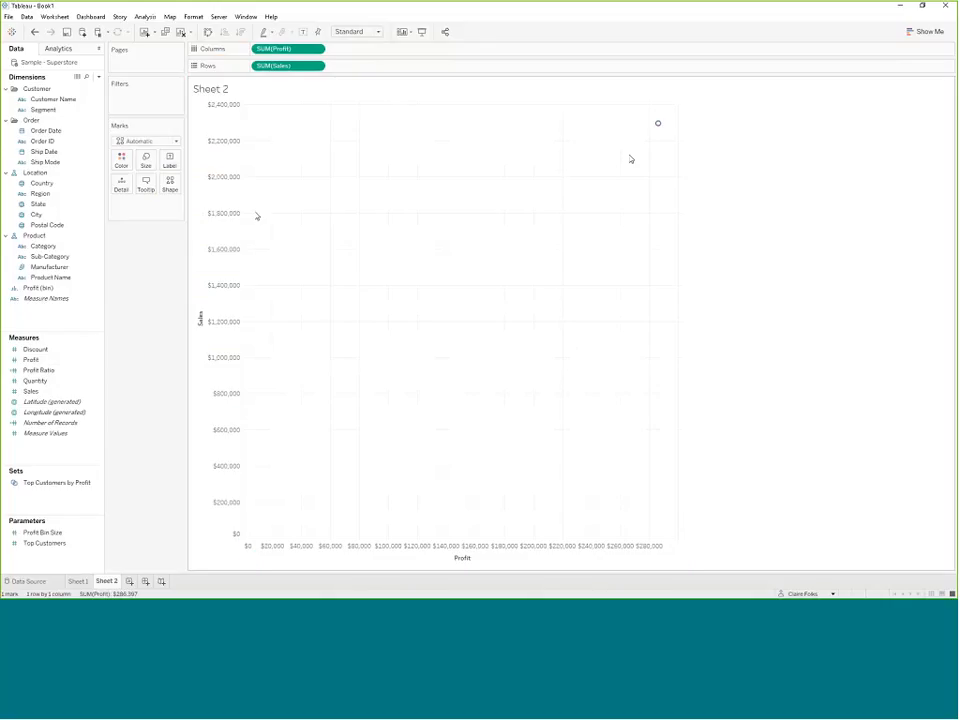
# Break the Sales and Profit mark down by customer by adding Customer Name as detail.
pyautogui.click(45, 100)
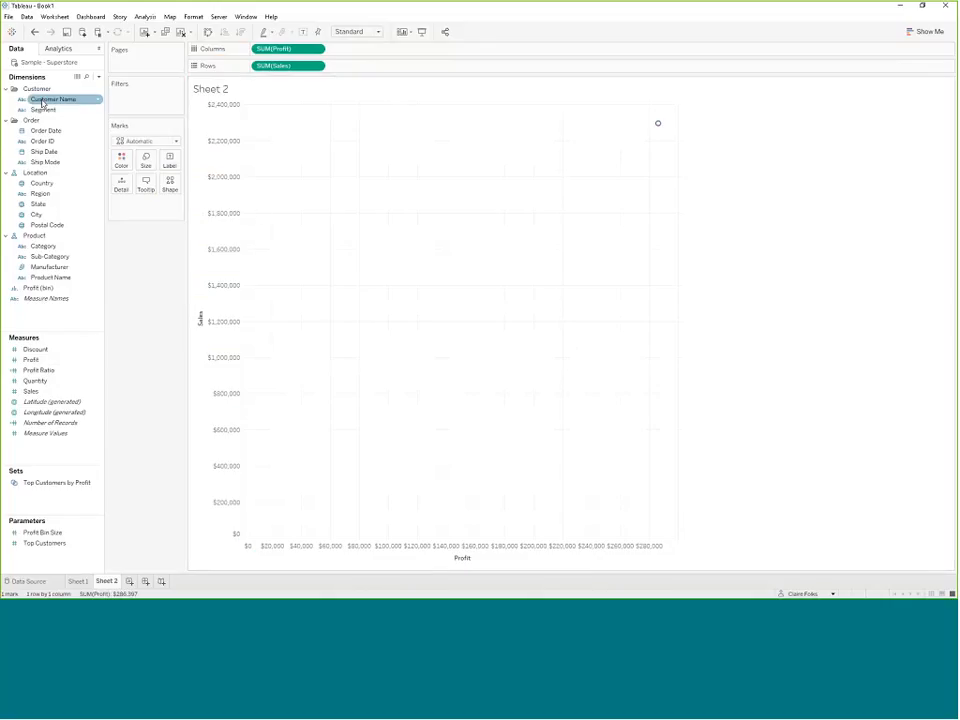
pyautogui.moveTo(42, 103); pyautogui.dragTo(122, 184)
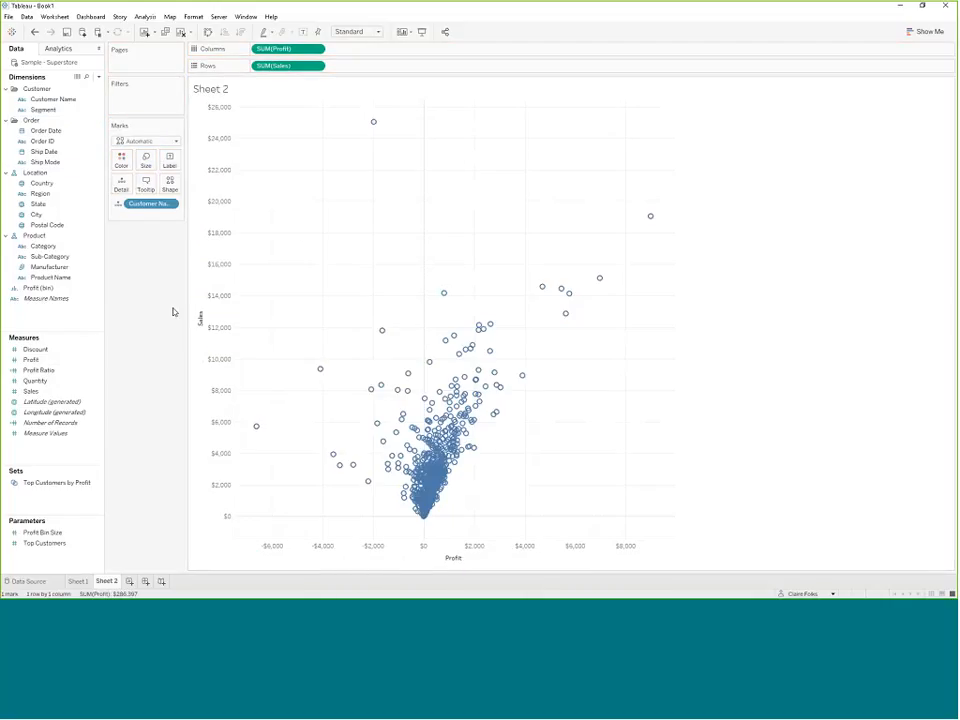
pyautogui.moveTo(320, 373)
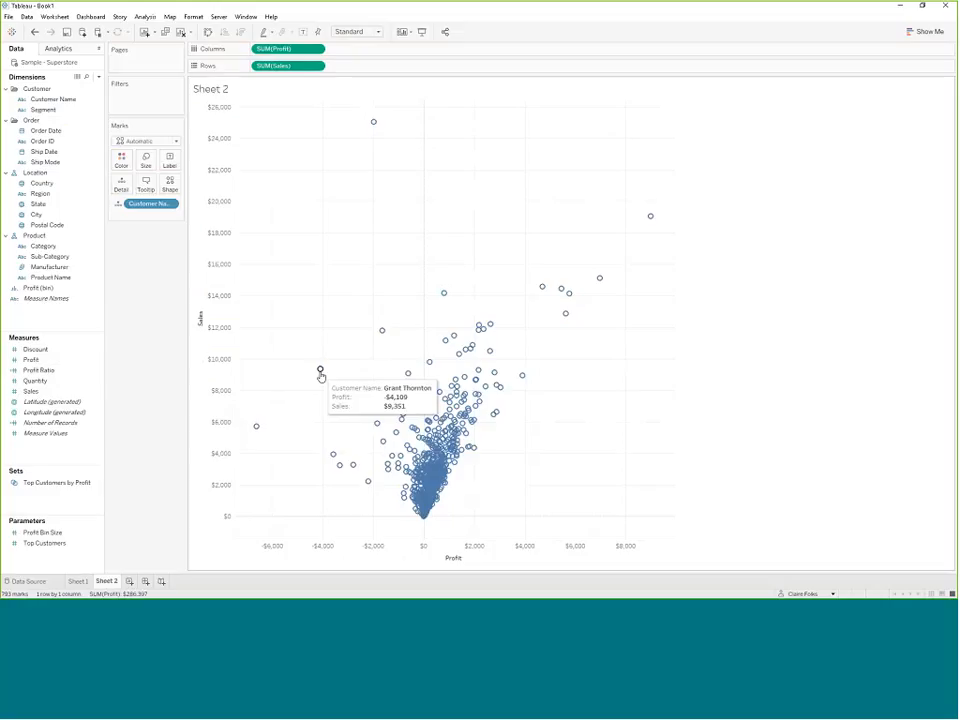
# Swap the axes so Sales is on columns and Profit on rows, and change the scatter plot's mark type to Circle.
pyautogui.click(209, 33)
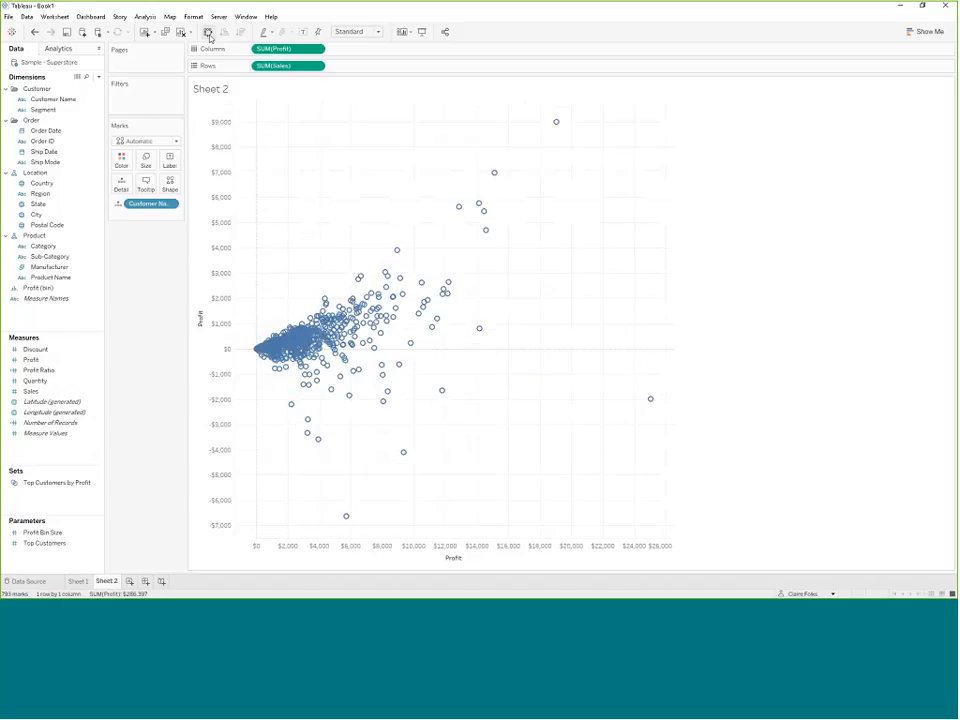
pyautogui.click(209, 33)
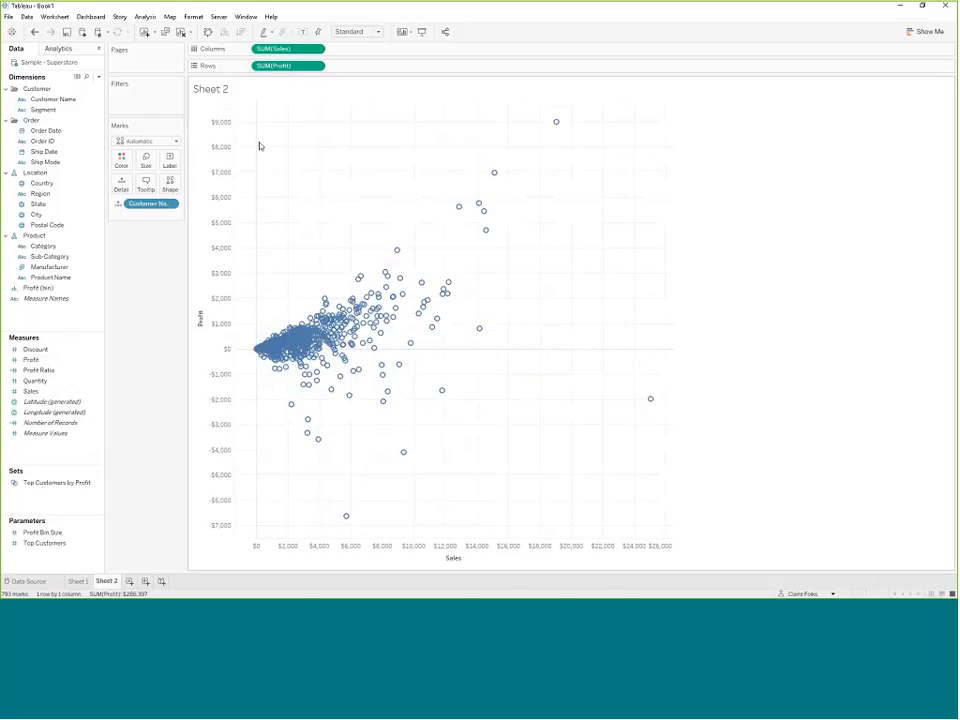
pyautogui.click(146, 141)
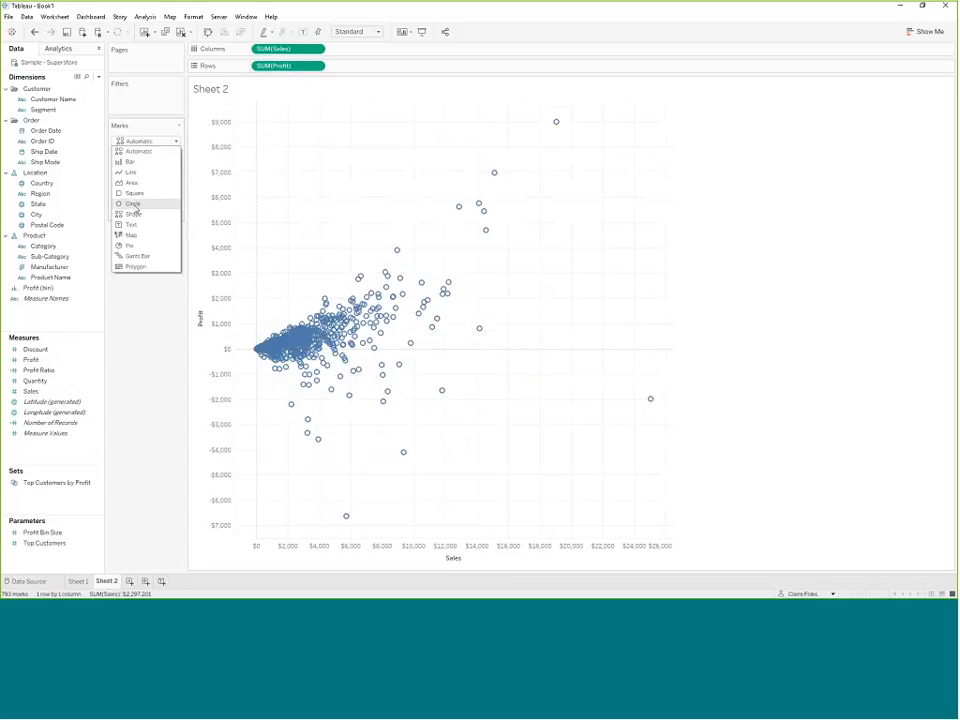
pyautogui.click(132, 203)
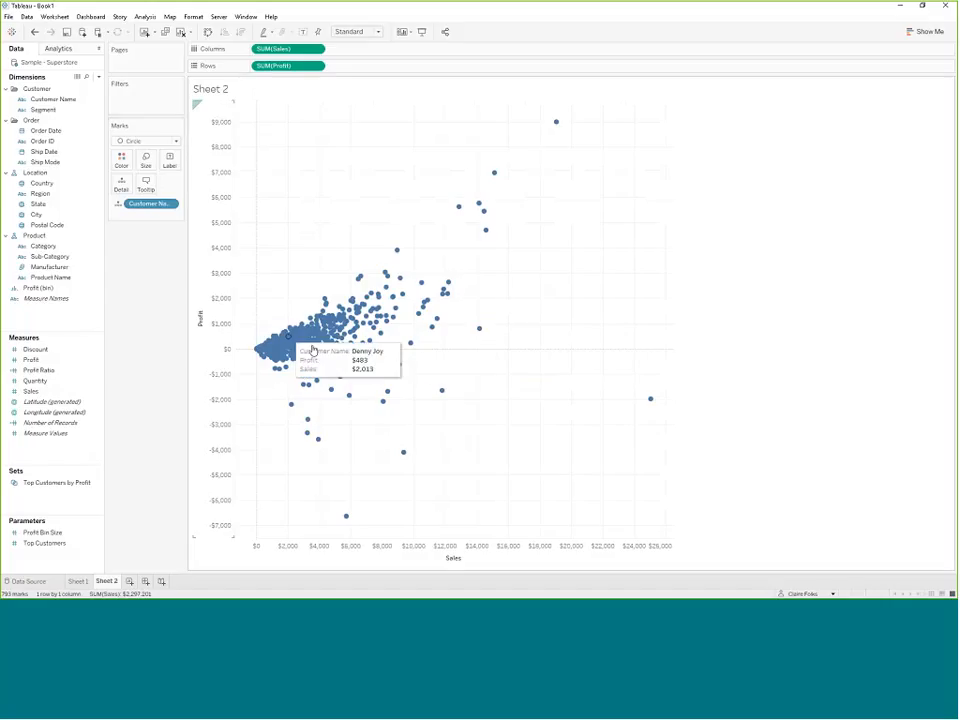
pyautogui.moveTo(383, 300)
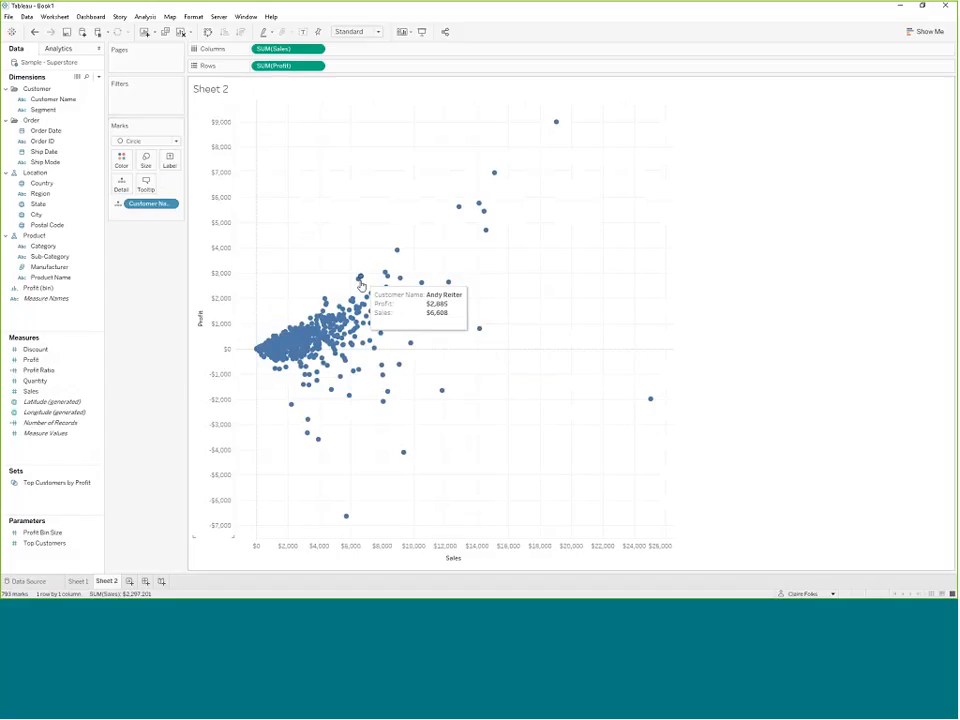
pyautogui.moveTo(290, 349)
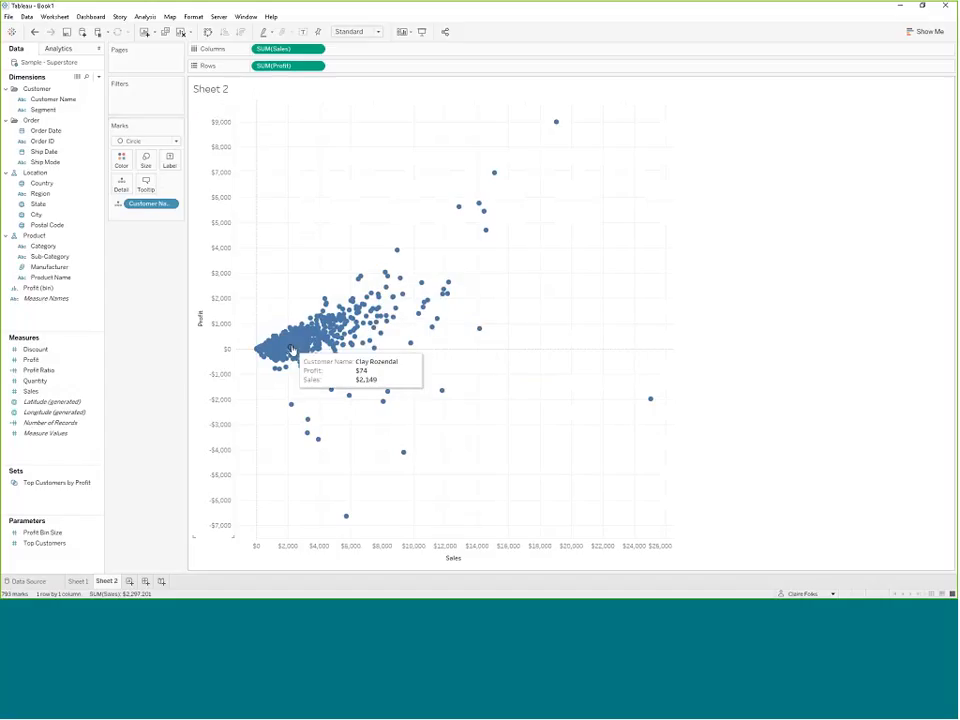
# Create a calculated field and name it Profit KPI.
pyautogui.click(98, 76)
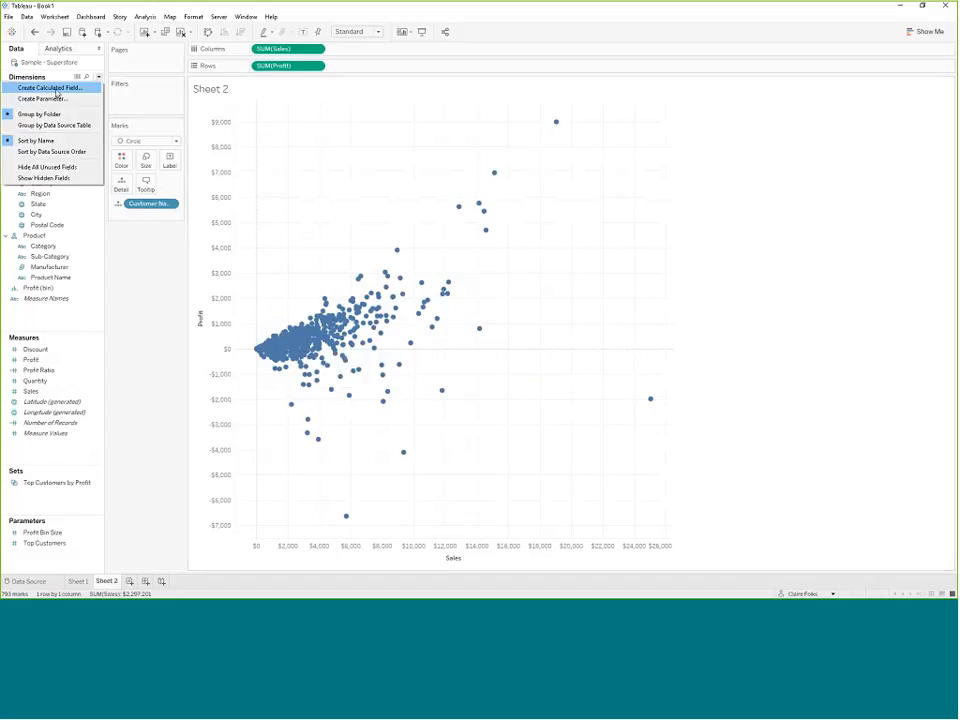
pyautogui.click(56, 90)
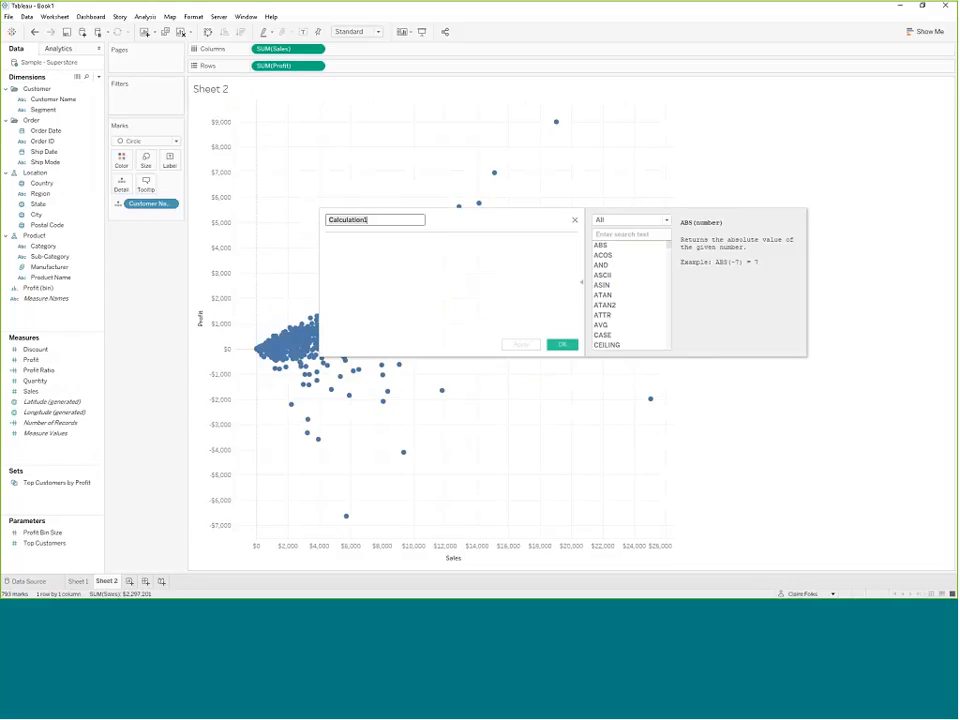
pyautogui.write('Pr')
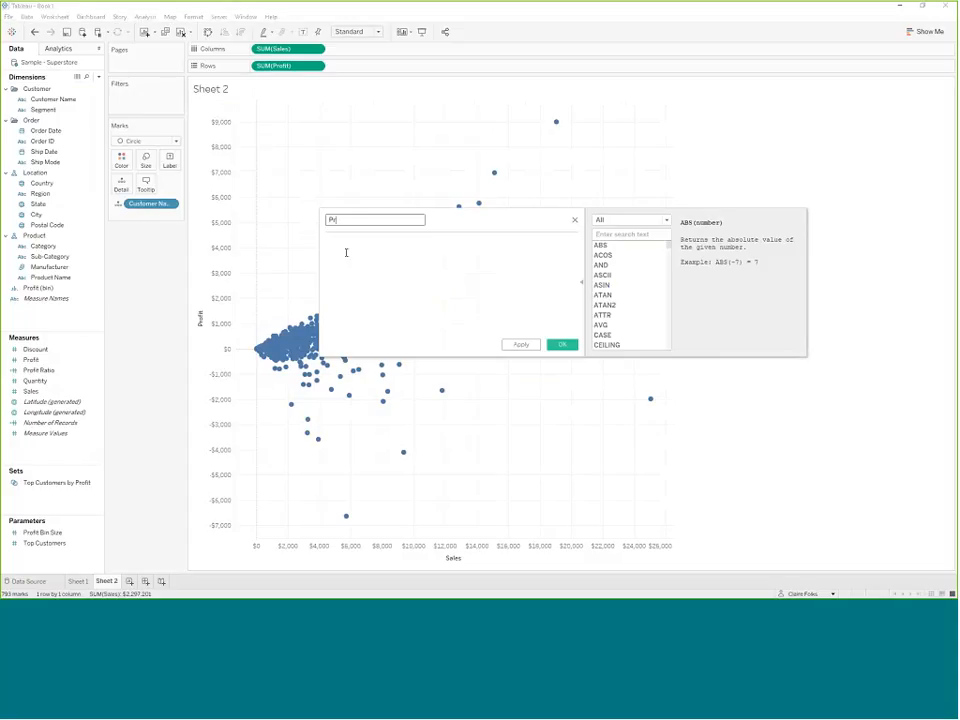
pyautogui.write('ofit KPI')
# Start the Profit KPI formula with the condition IF SUM([Profit]) > 2000 THEN "goal met".
pyautogui.click(346, 252)
pyautogui.write('IF SUM([')
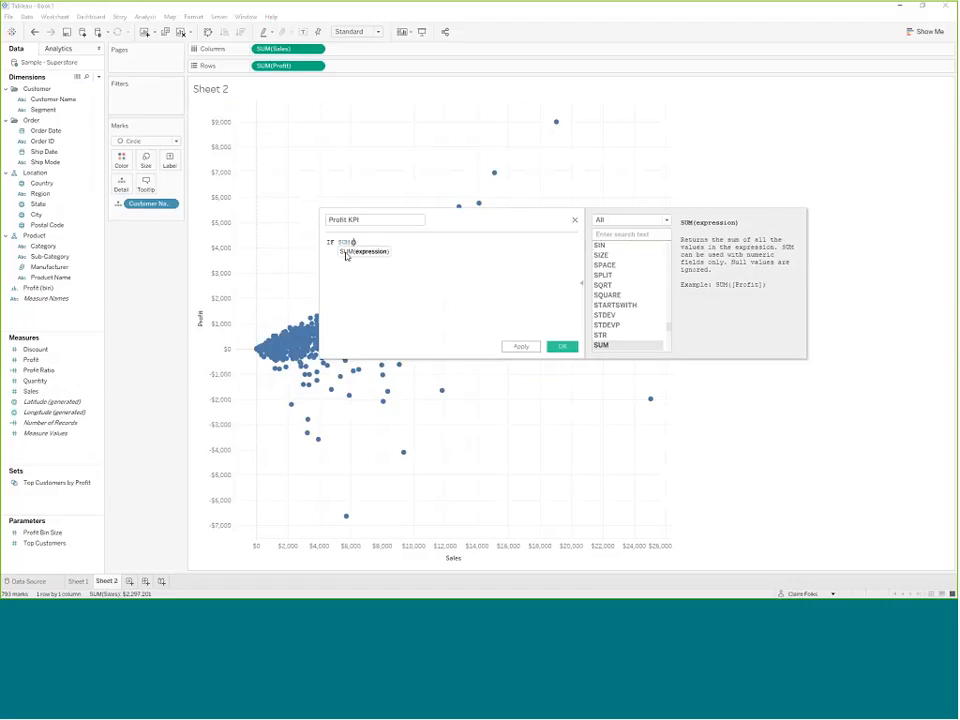
pyautogui.write('Profit')
pyautogui.press('Return')
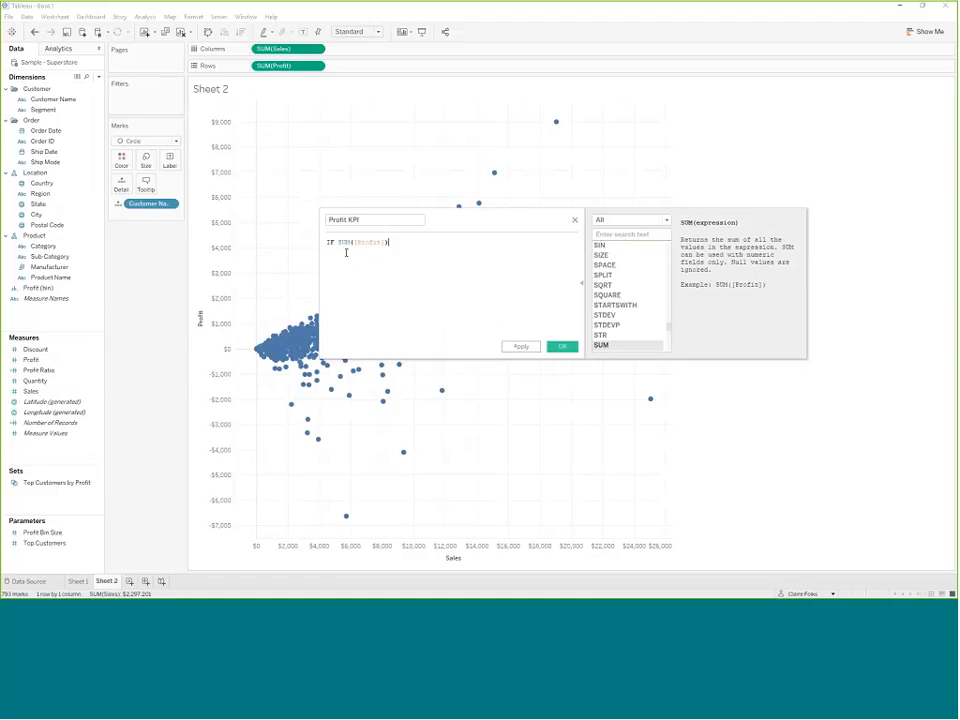
pyautogui.write('> 2000 THEN')
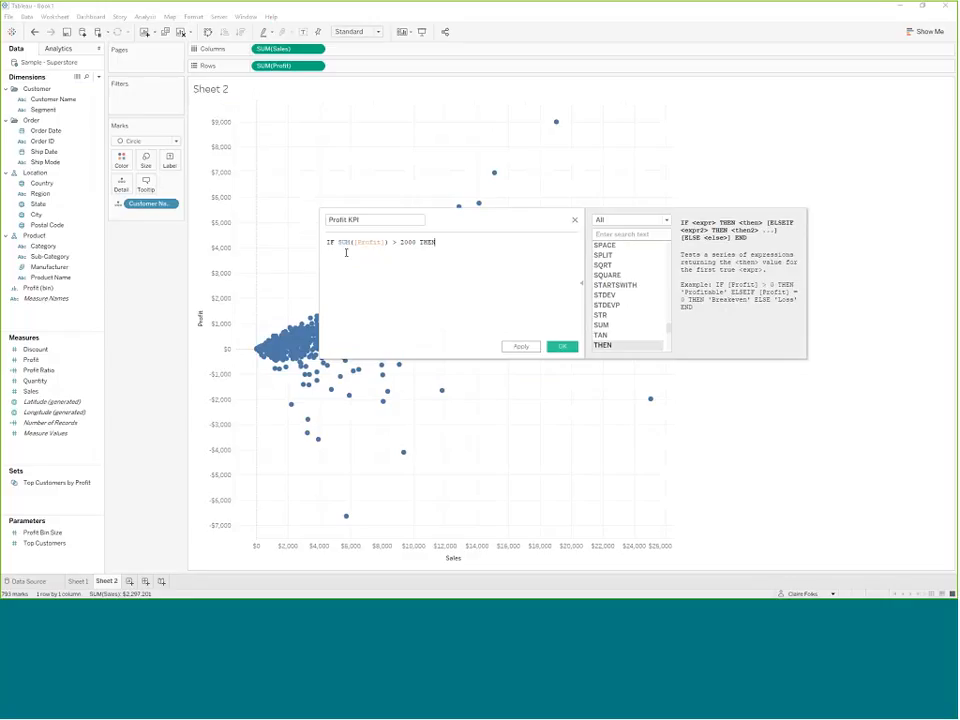
pyautogui.write(' "yes')
pyautogui.press('Return')
# Add a second condition line to the formula: ELSEIF SUM([Profit]) > 1000 THEN "needs improvement".
pyautogui.write('ELSEIF ')
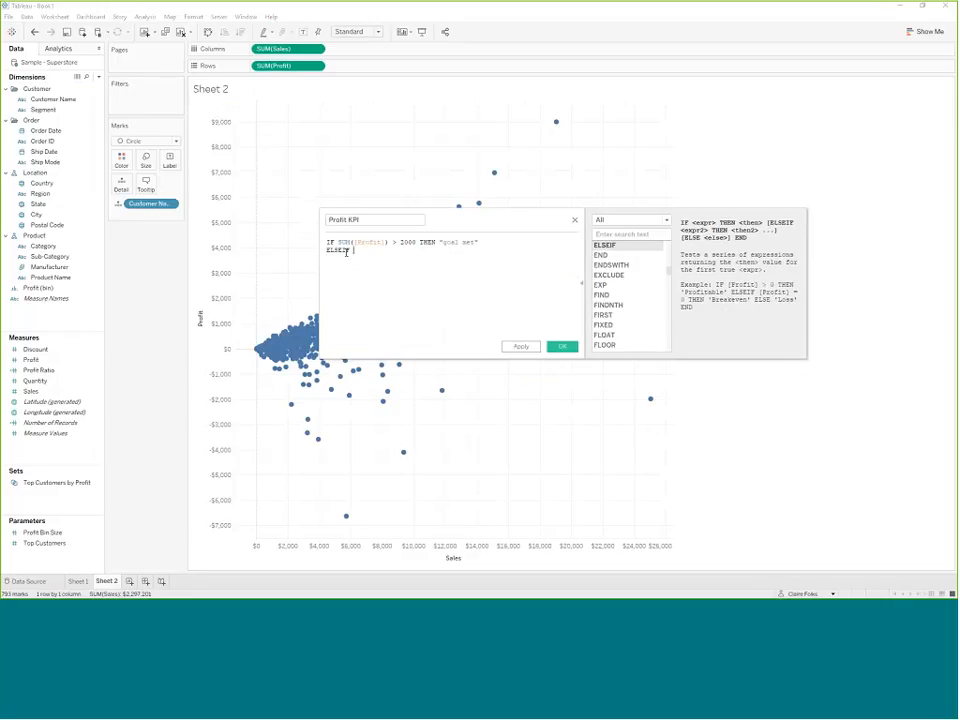
pyautogui.write('SUM(pro')
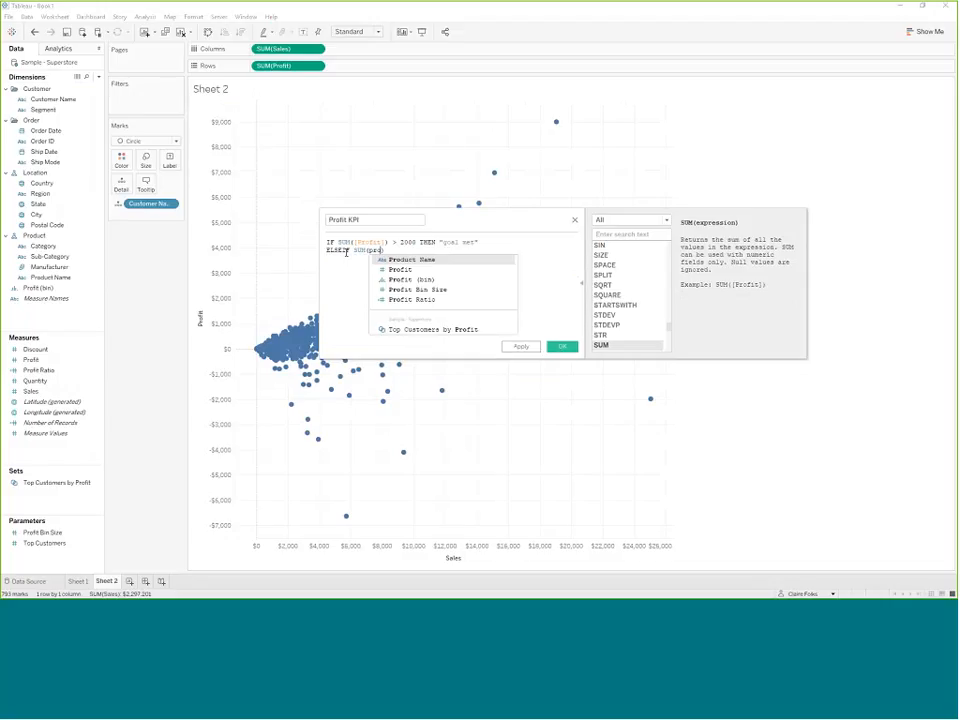
pyautogui.write('f')
pyautogui.press('Return')
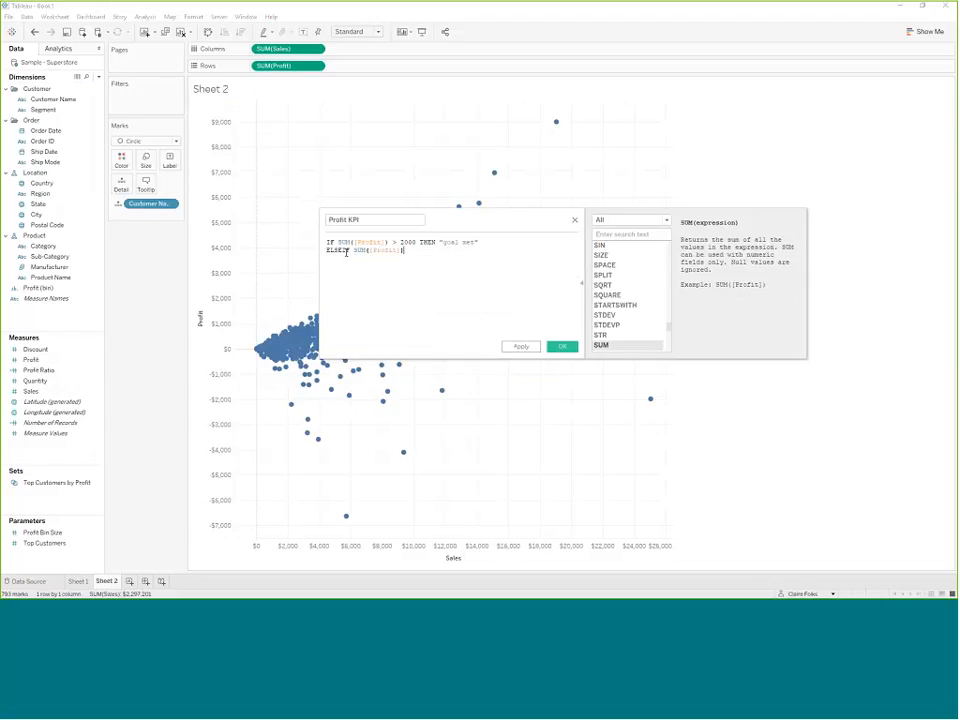
pyautogui.write('> 1000 th')
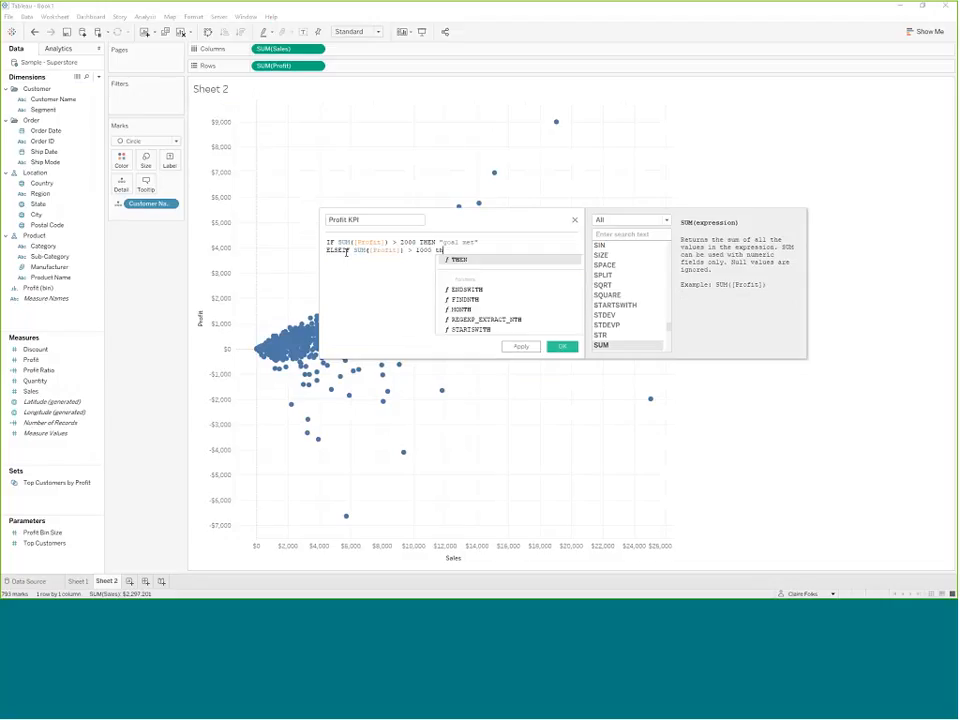
pyautogui.press('Return')
pyautogui.write('"nee')
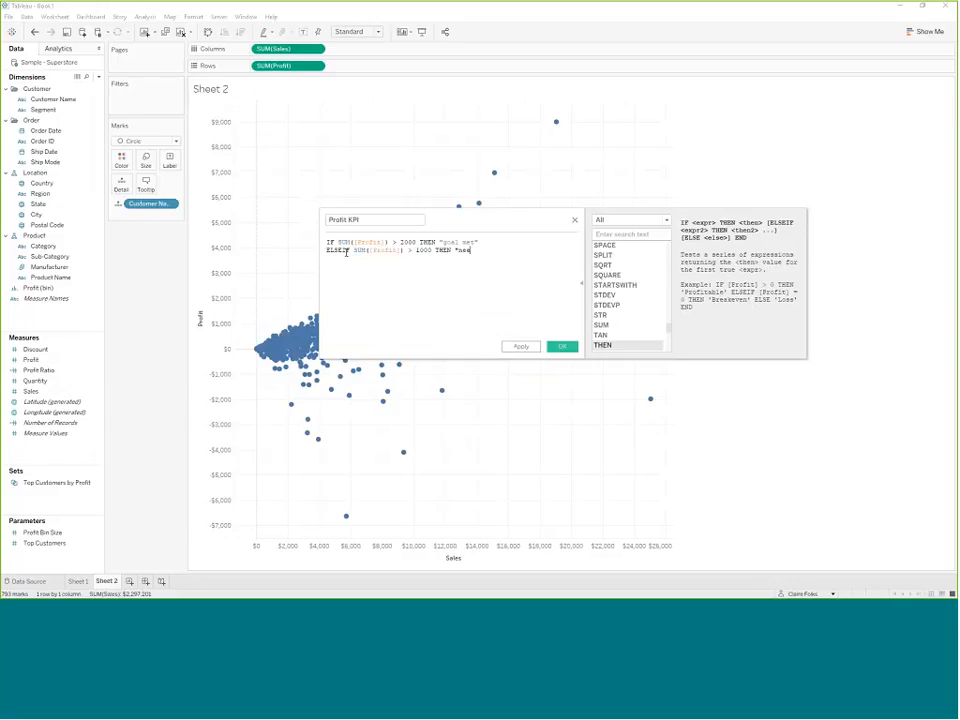
pyautogui.write('ds improvement"')
pyautogui.press('Return')
# Finish the Profit KPI formula with ELSE "does not meet goal" and END on separate lines, and save the calculated field.
pyautogui.write('ELSE')
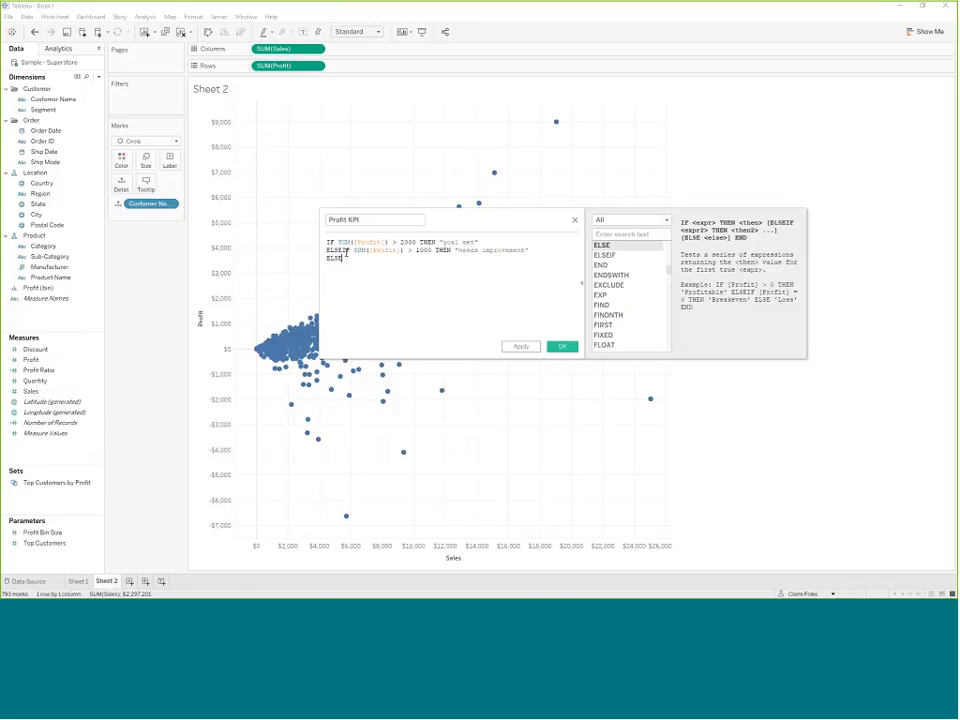
pyautogui.write(' "doesn not meet goal"')
pyautogui.press('Return')
pyautogui.write('END')
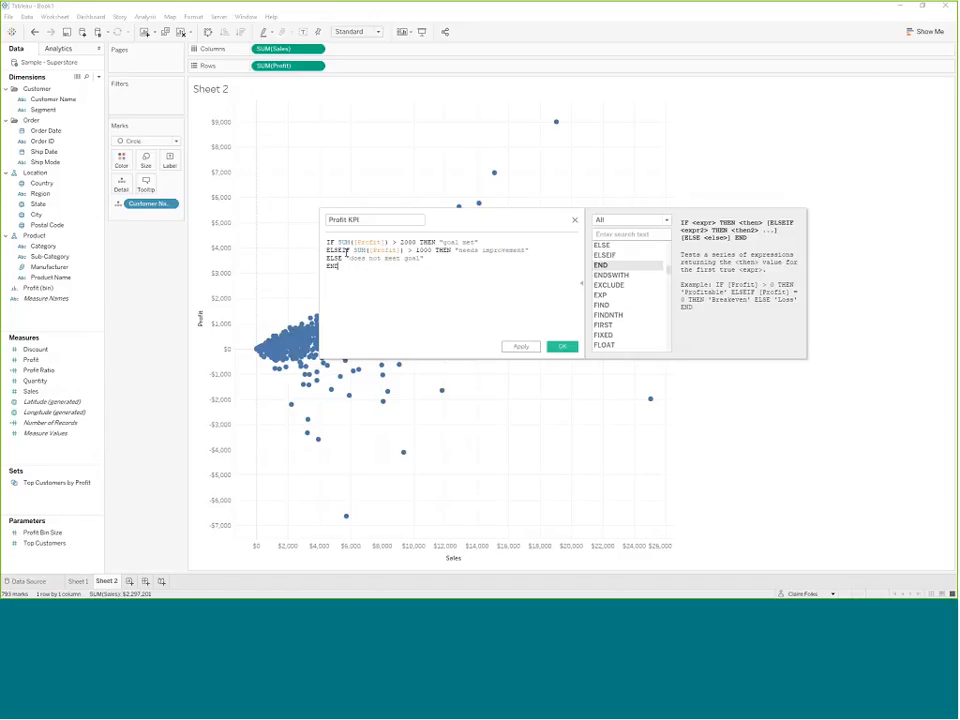
pyautogui.doubleClick(340, 250)
pyautogui.click(351, 250)
pyautogui.click(363, 219)
pyautogui.click(566, 350)
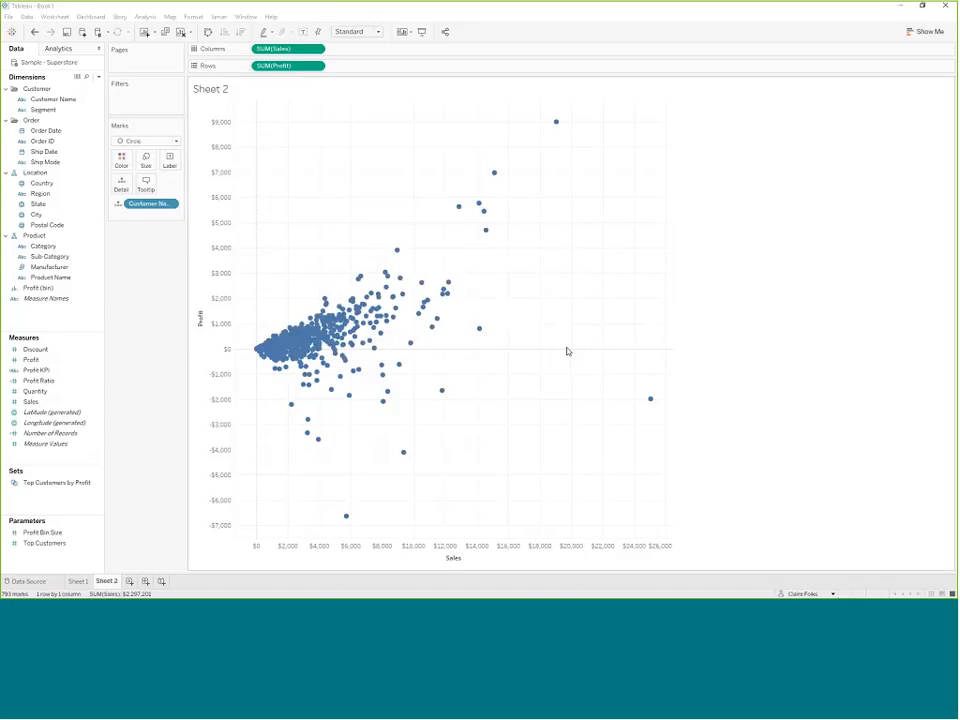
# Color the scatter plot's marks by the Profit KPI field.
pyautogui.click(36, 371)
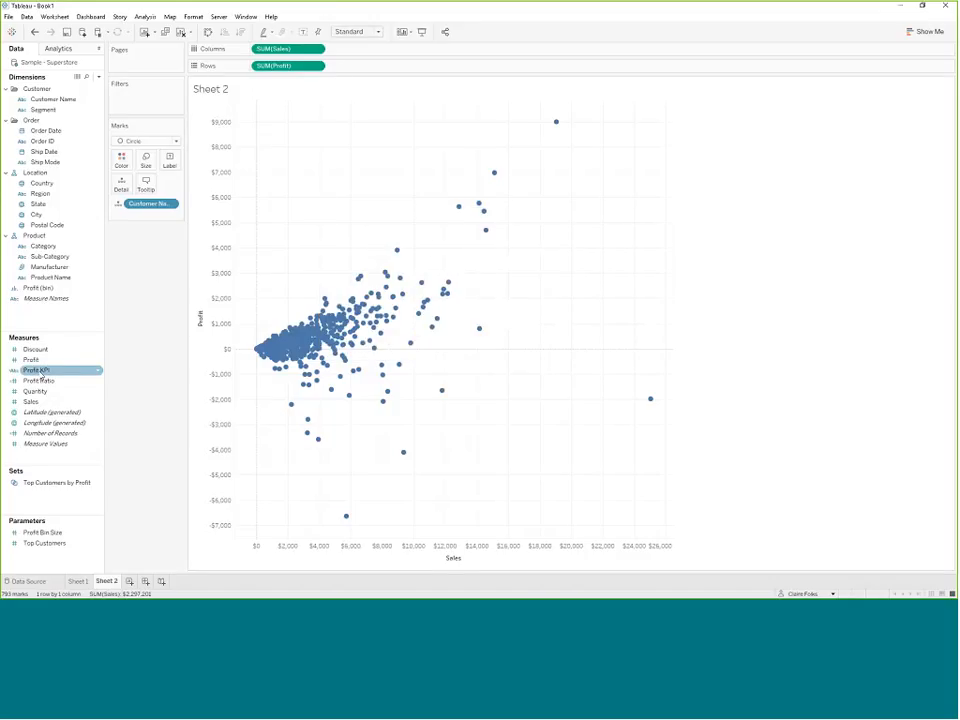
pyautogui.click(41, 381)
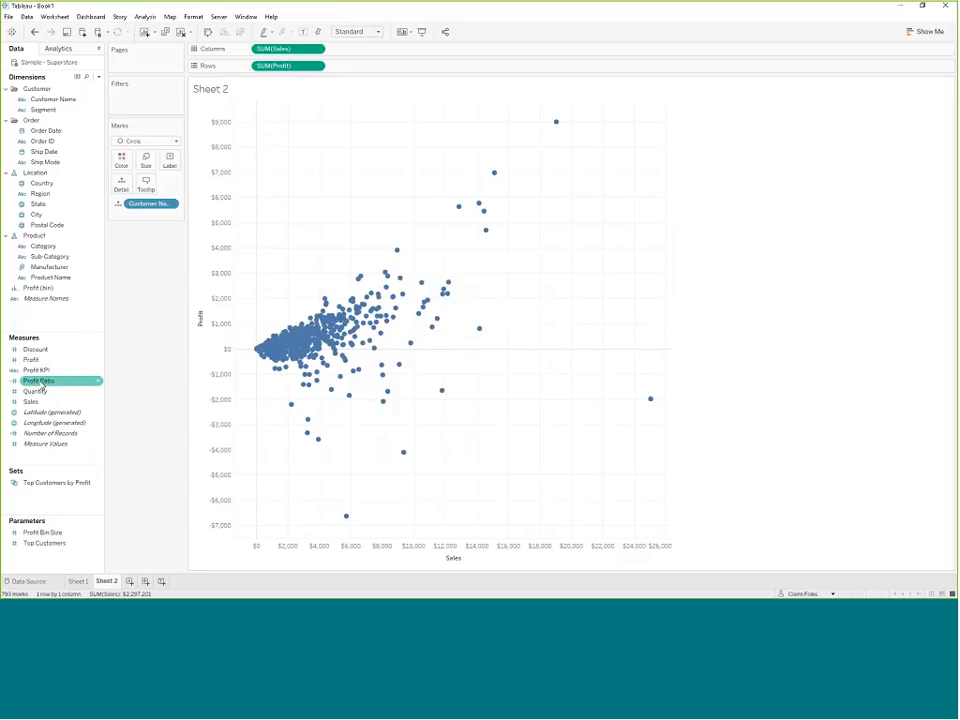
pyautogui.click(35, 371)
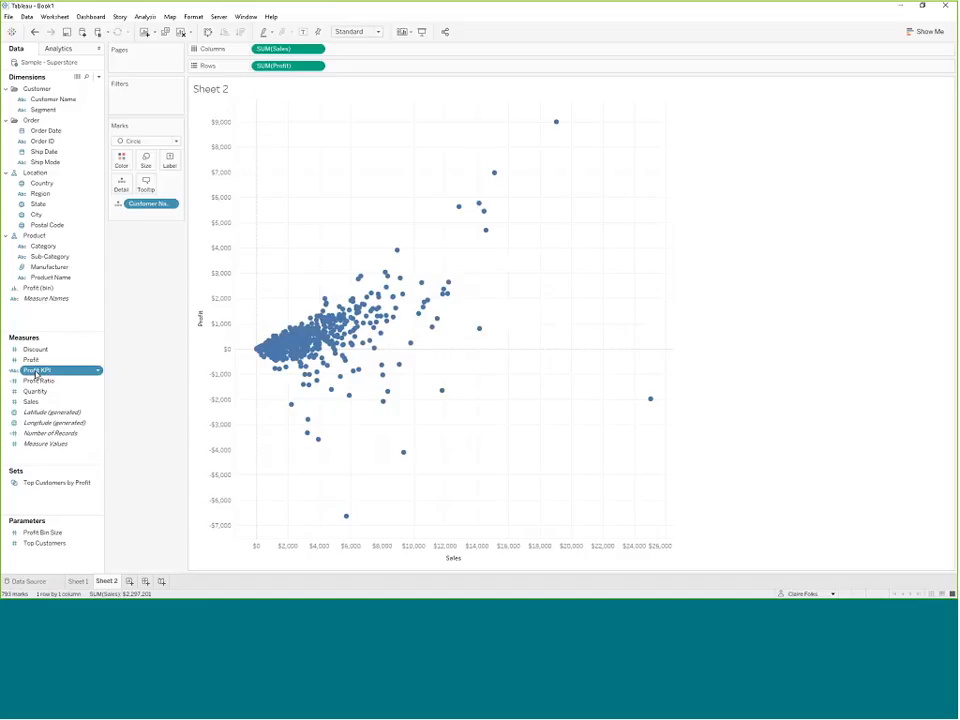
pyautogui.moveTo(36, 372); pyautogui.dragTo(121, 163)
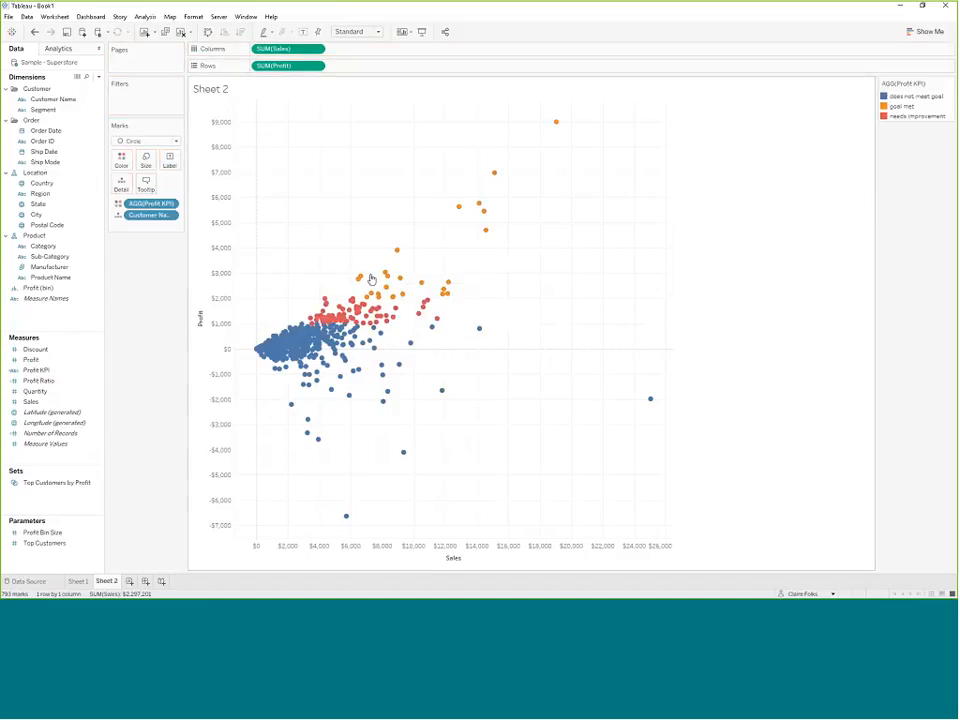
pyautogui.moveTo(367, 303)
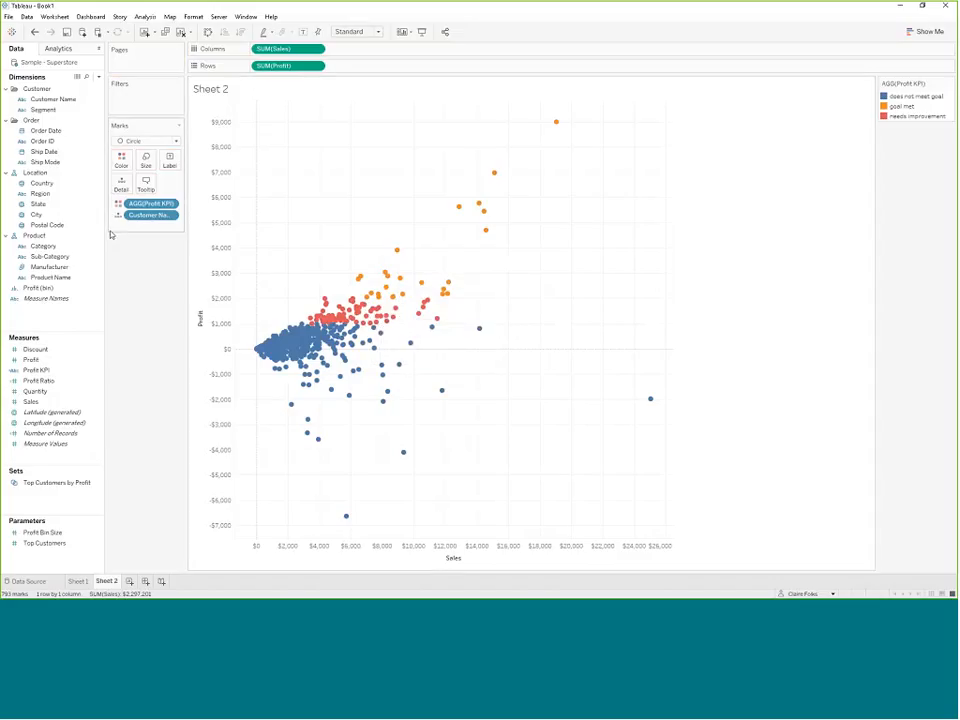
# Edit the Profit KPI colors: yellow for needs improvement, red for does not meet goal, and green for goal met.
pyautogui.click(121, 159)
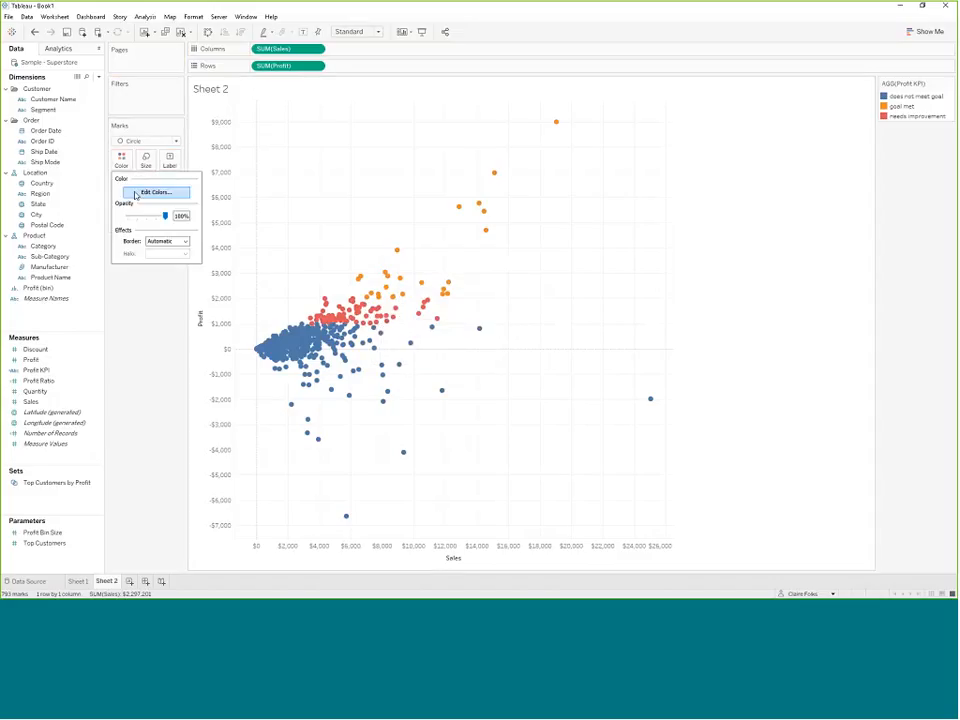
pyautogui.click(135, 194)
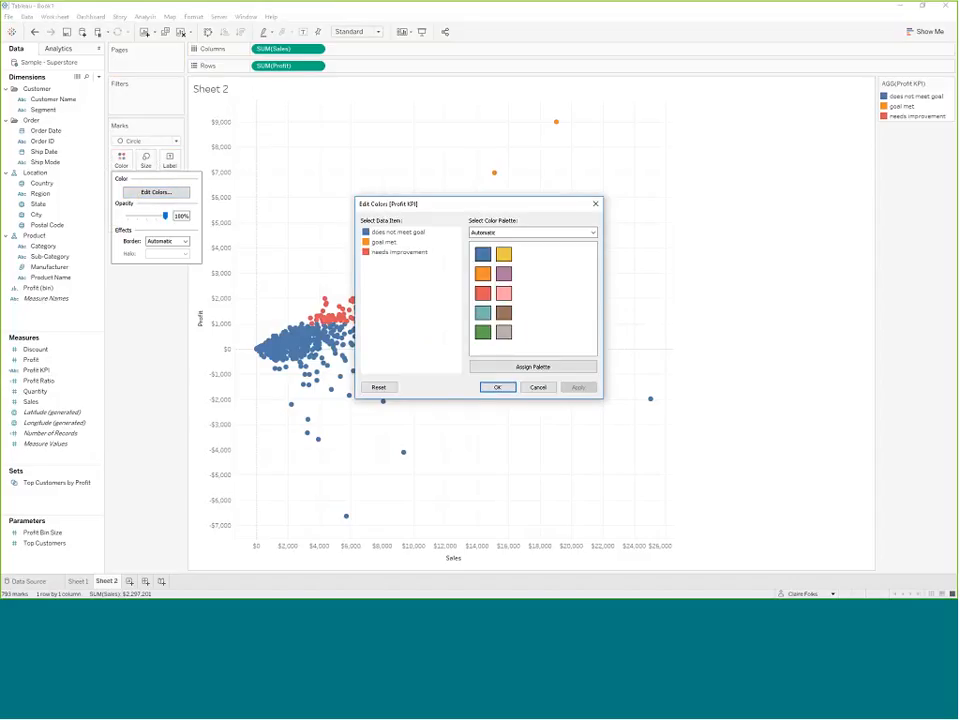
pyautogui.click(387, 253)
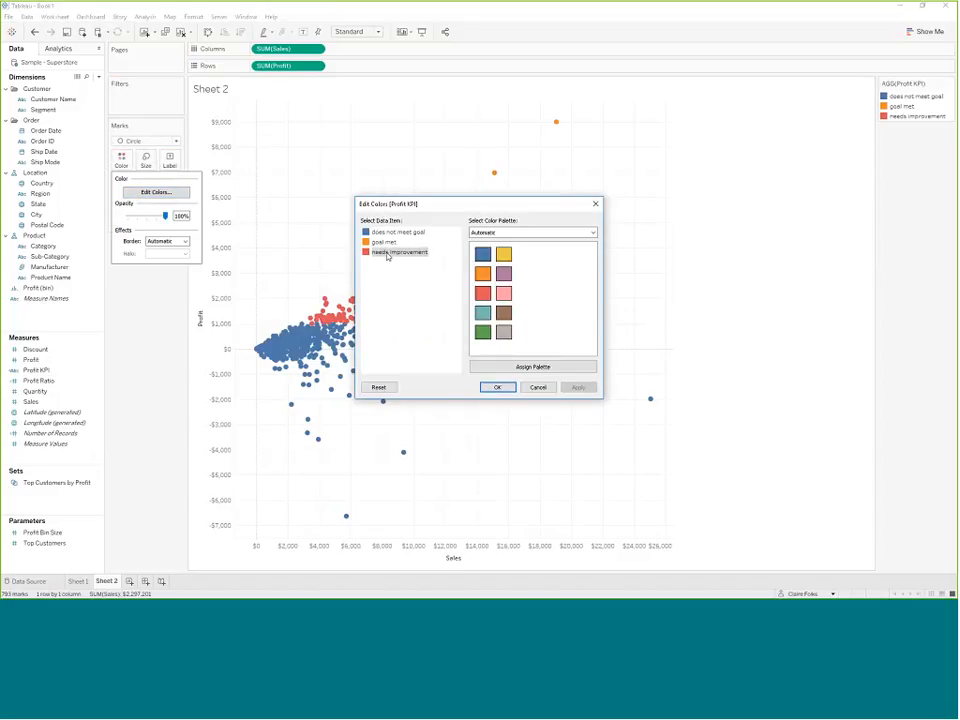
pyautogui.click(503, 255)
pyautogui.click(388, 233)
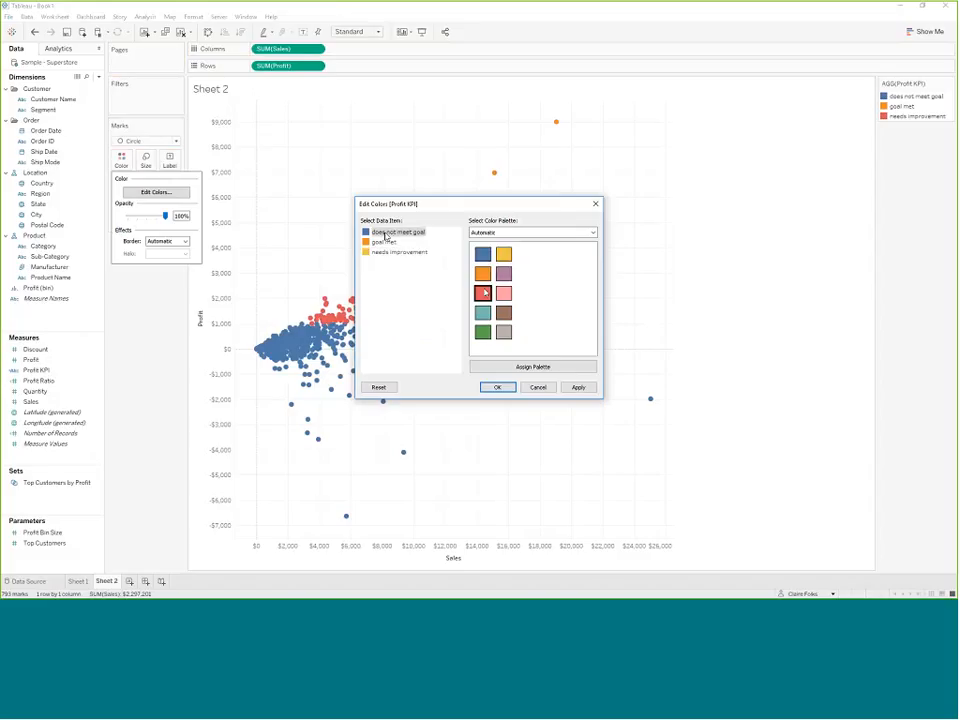
pyautogui.click(384, 242)
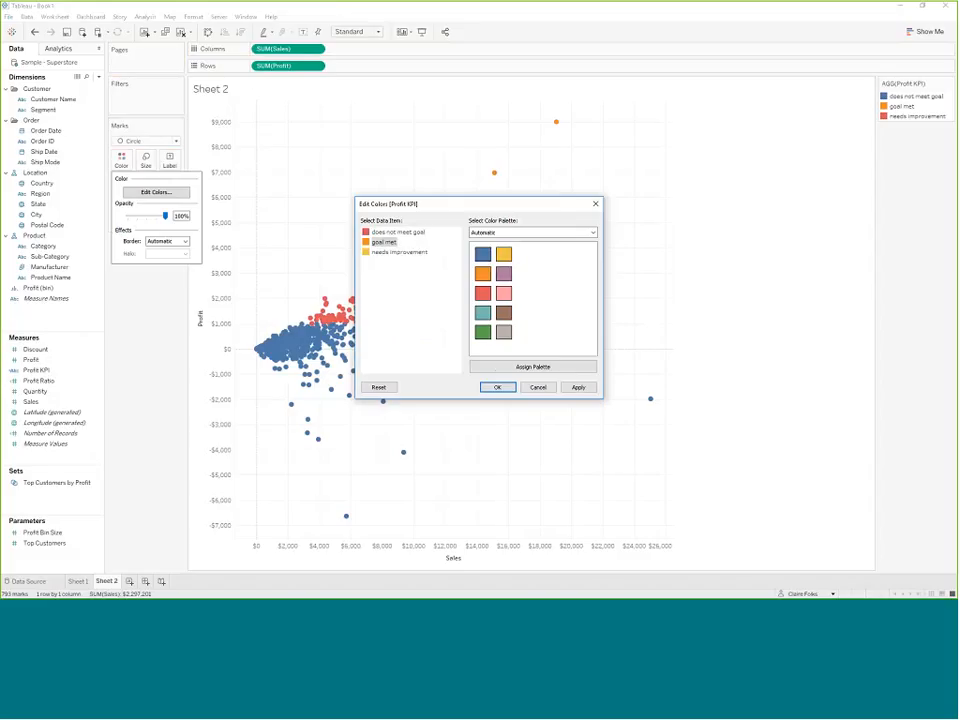
pyautogui.click(483, 332)
pyautogui.click(499, 388)
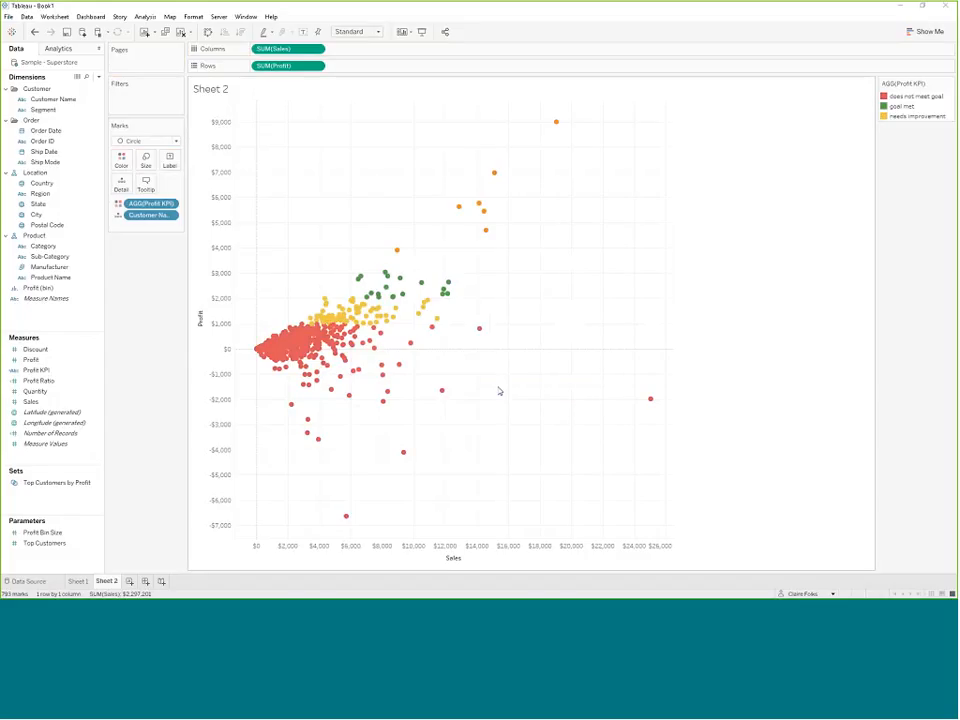
pyautogui.moveTo(482, 333)
# Add a constant line at 2000 on the scatter plot's Profit axis.
pyautogui.click(58, 52)
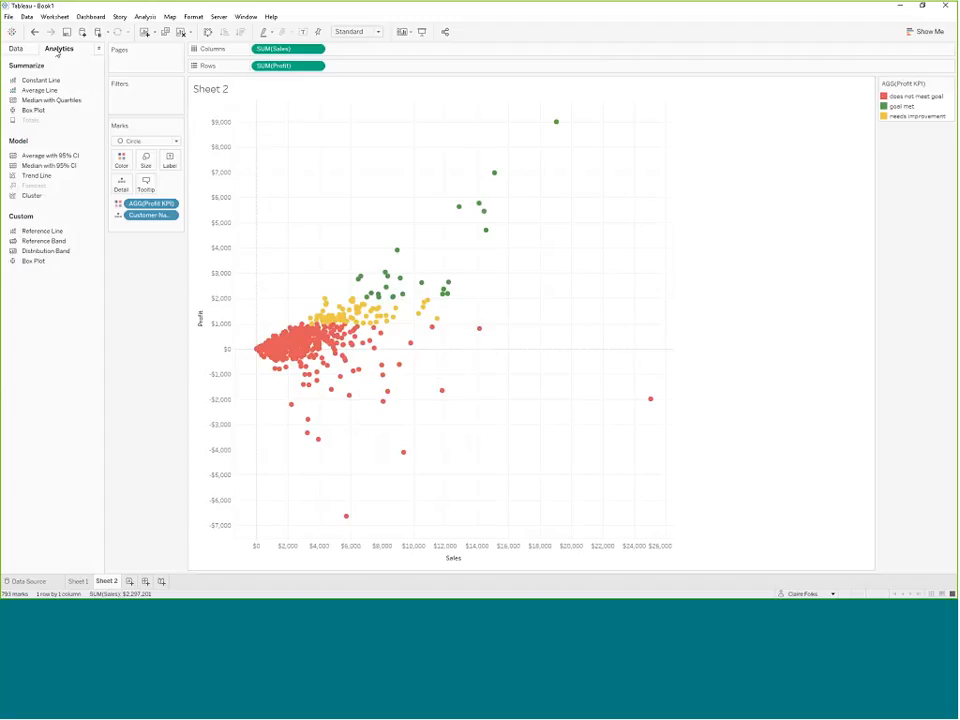
pyautogui.moveTo(40, 80); pyautogui.dragTo(279, 165)
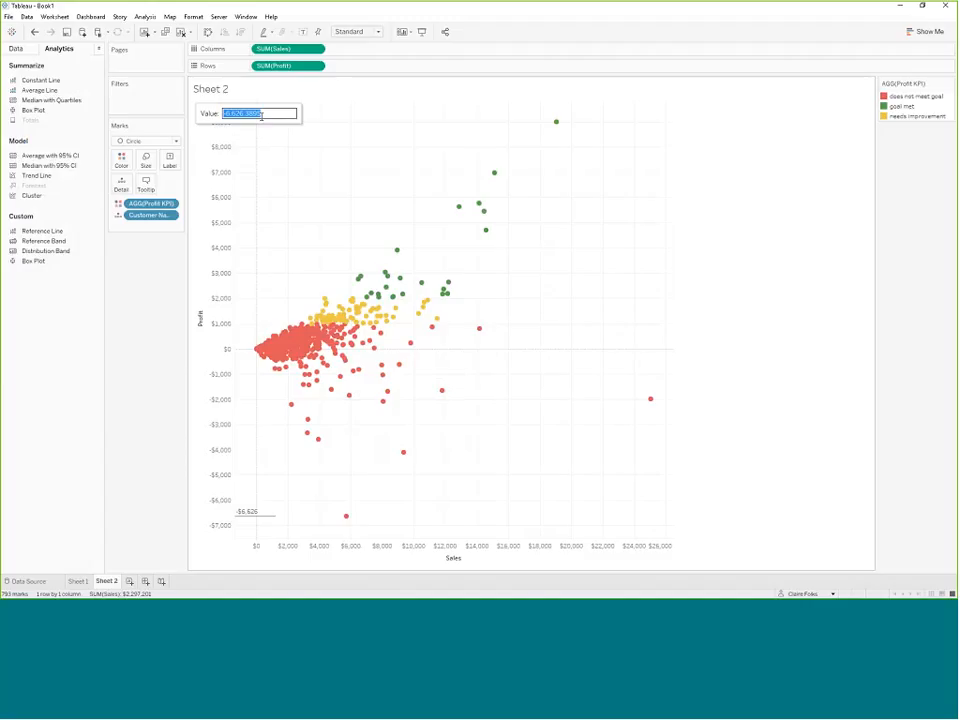
pyautogui.write('2000')
pyautogui.press('Return')
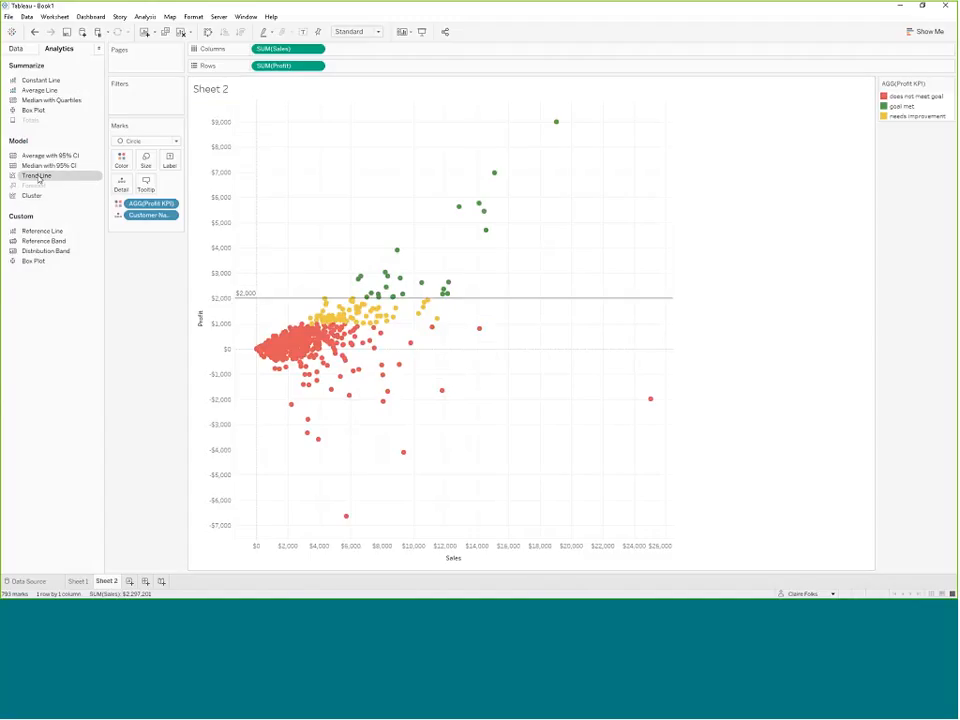
# Add trend lines to the scatter plot, inspect the red and green lines' statistics, and remove the trend lines.
pyautogui.moveTo(39, 179); pyautogui.dragTo(286, 126)
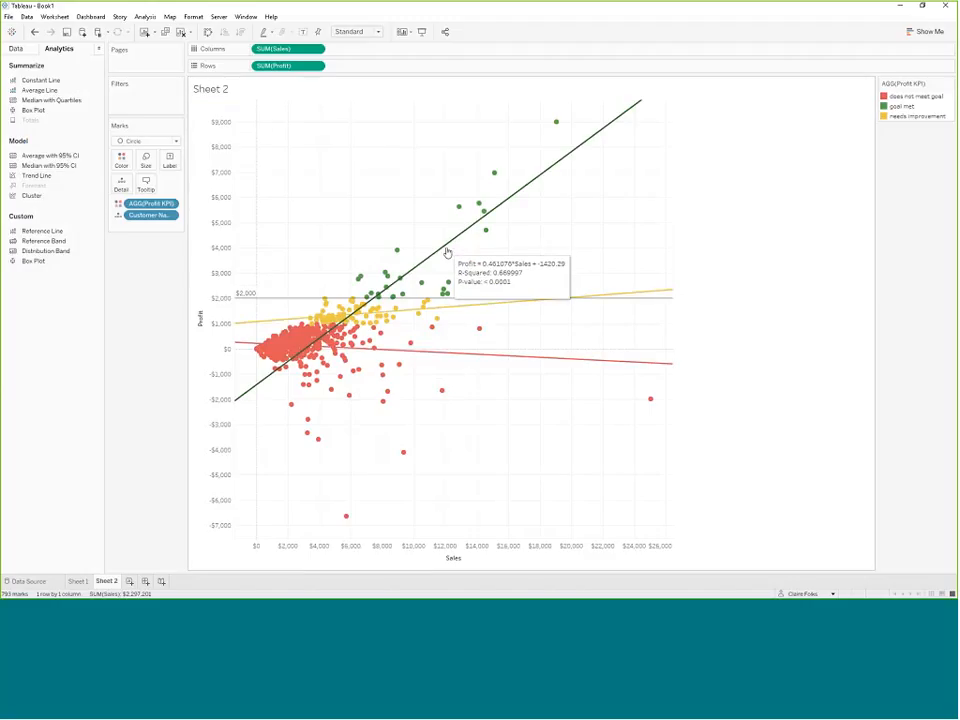
pyautogui.moveTo(448, 366)
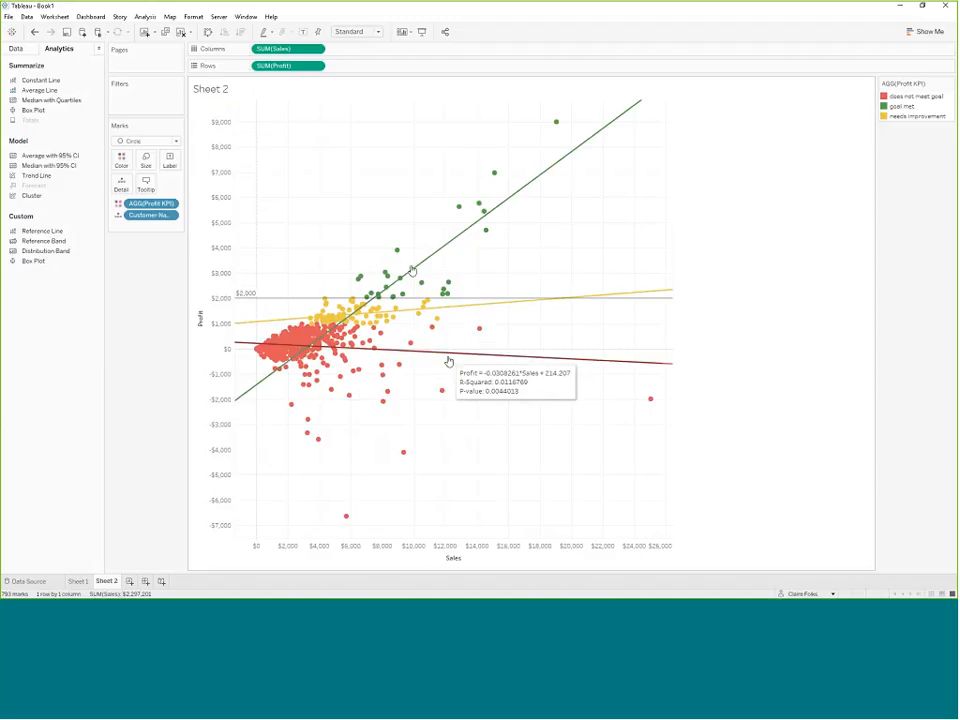
pyautogui.moveTo(450, 246)
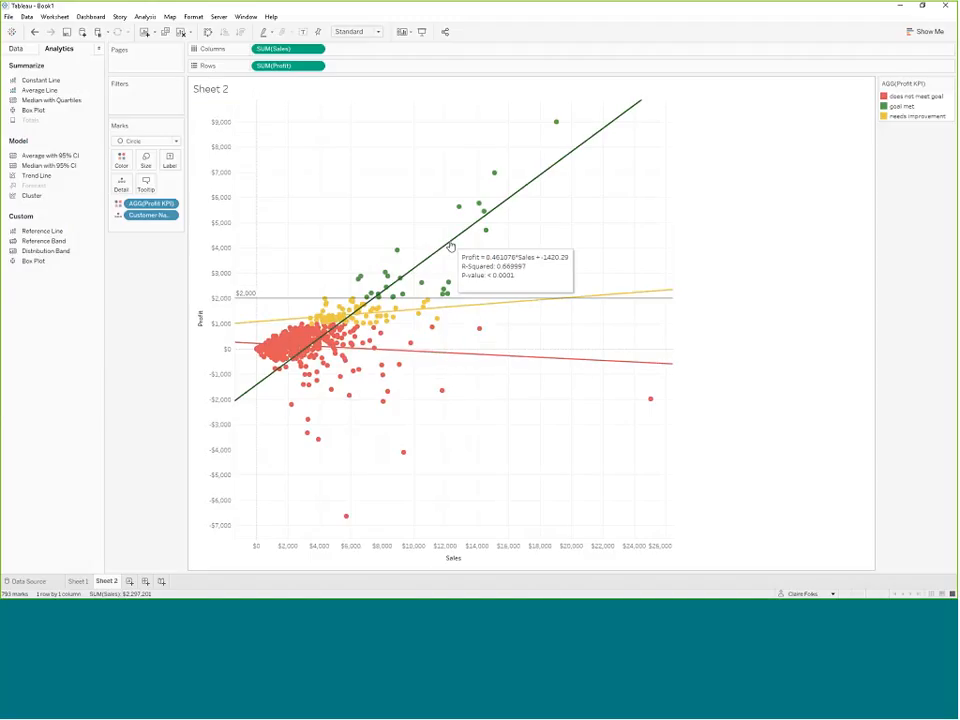
pyautogui.moveTo(450, 246); pyautogui.dragTo(126, 264)
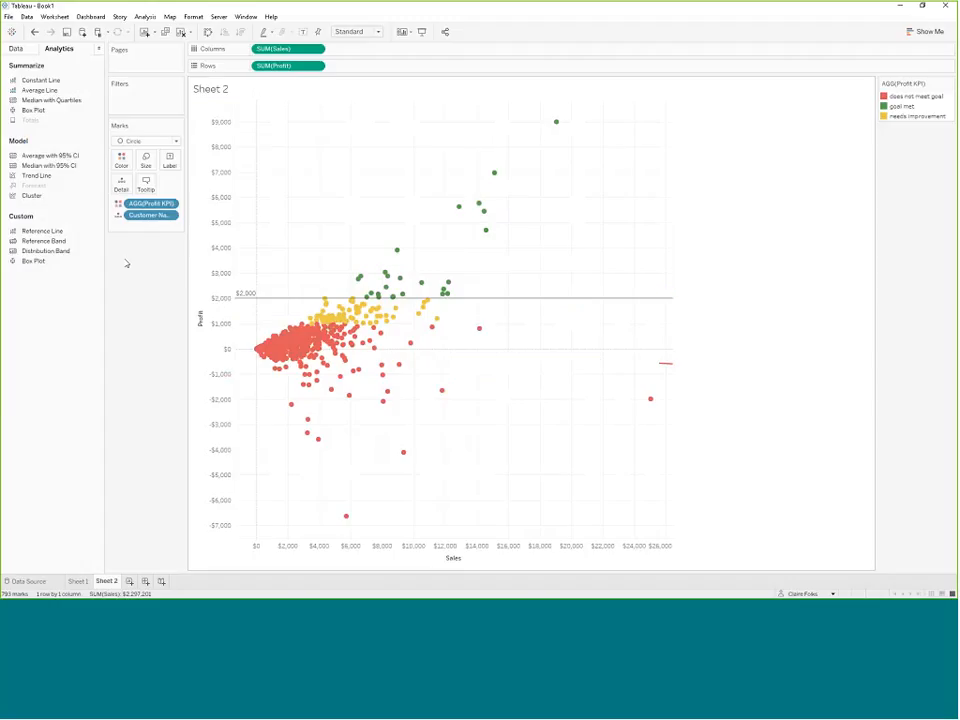
# Browse the function list in a new calculated field's editor, examine the DATEPARSE description, and close the editor without saving.
pyautogui.click(15, 49)
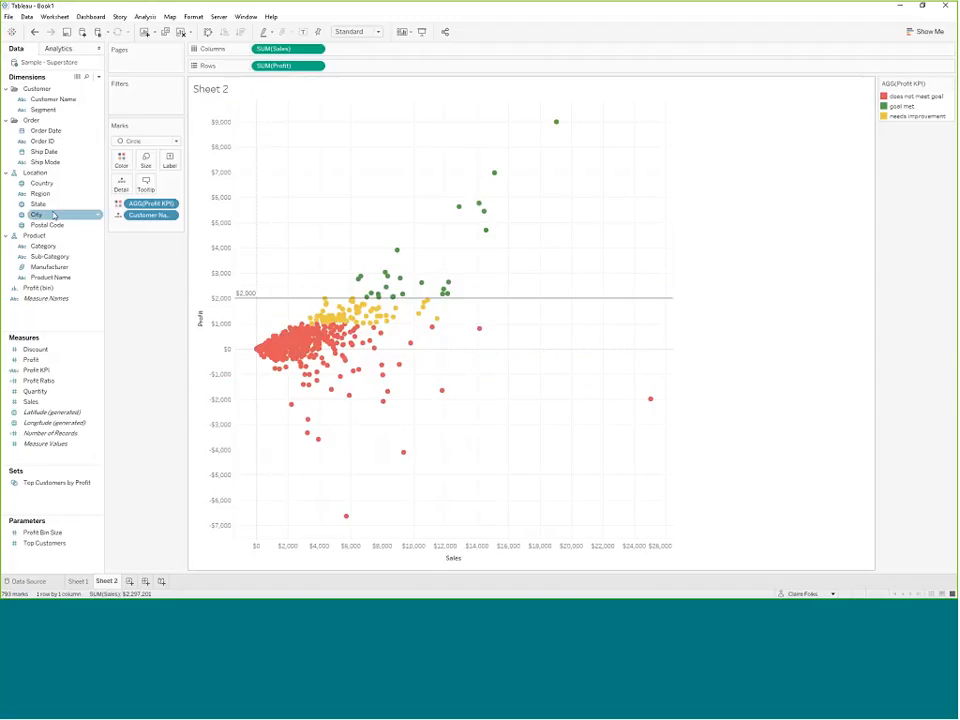
pyautogui.click(98, 48)
pyautogui.click(40, 66)
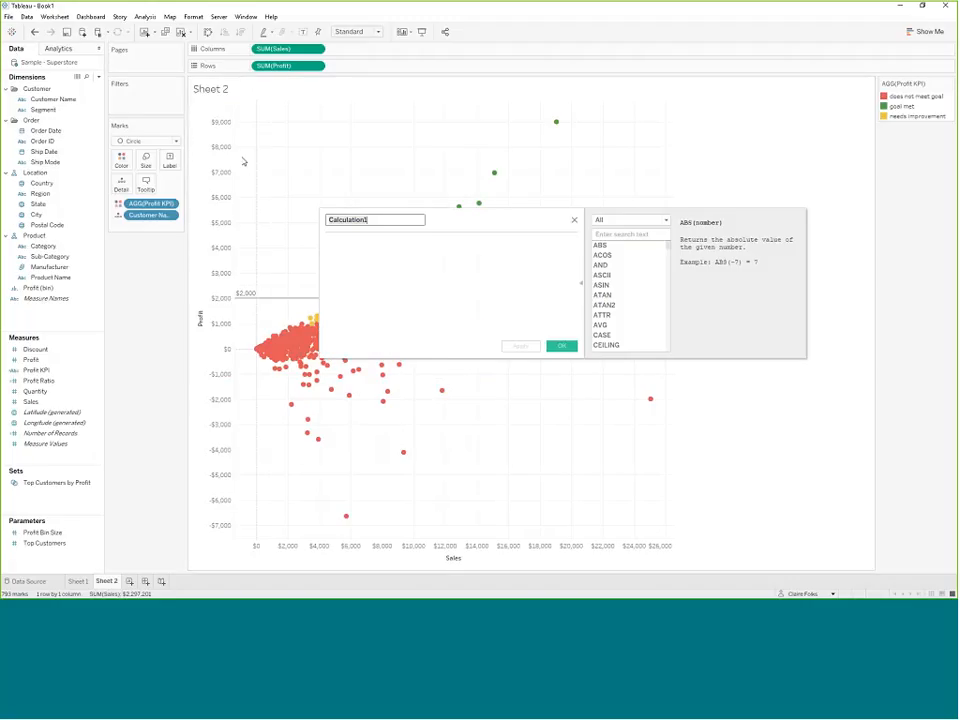
pyautogui.moveTo(474, 223); pyautogui.dragTo(320, 267)
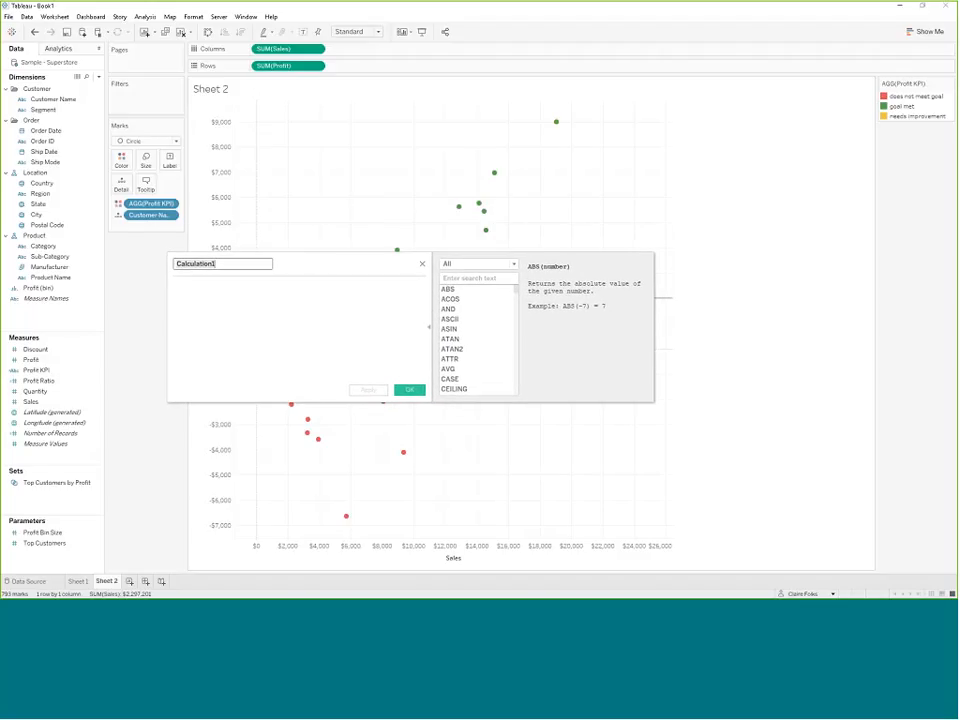
pyautogui.scroll(-1, 471, 318)
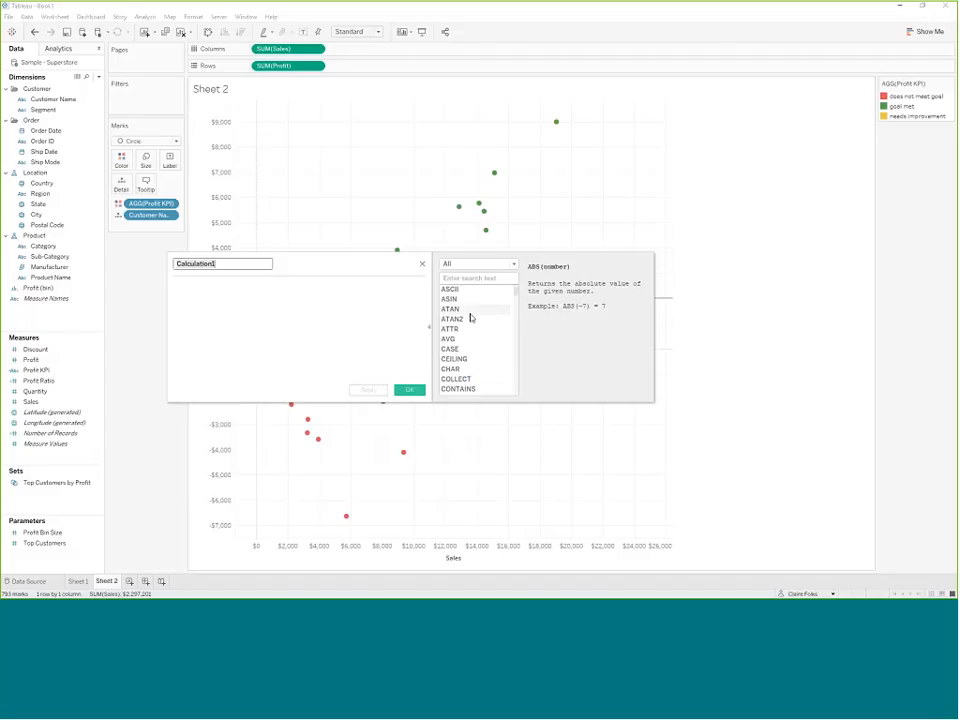
pyautogui.scroll(-7, 467, 327)
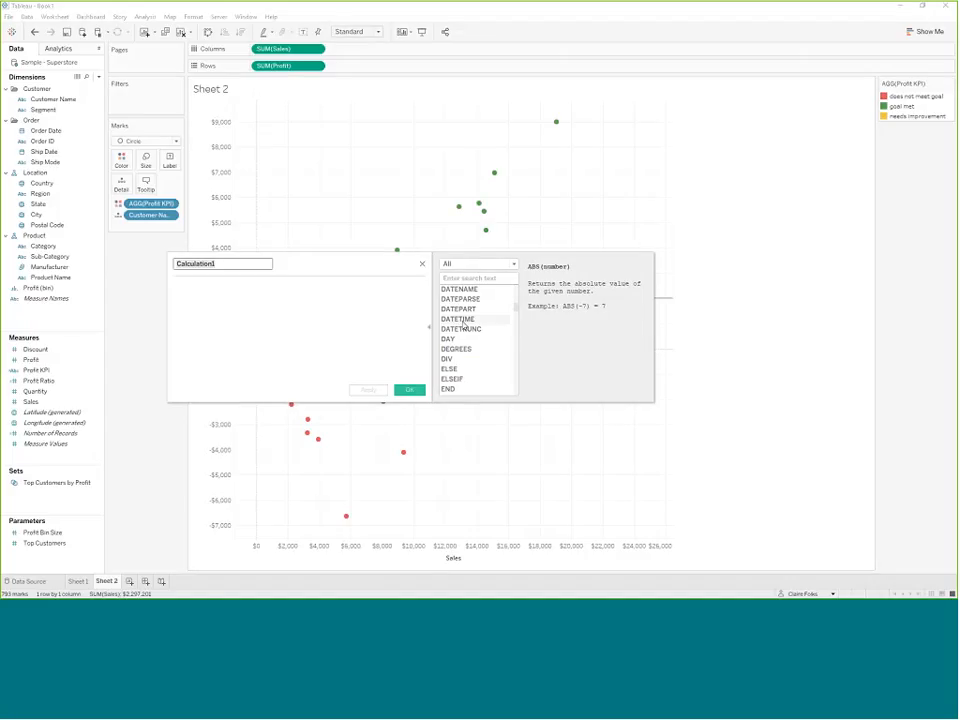
pyautogui.click(253, 315)
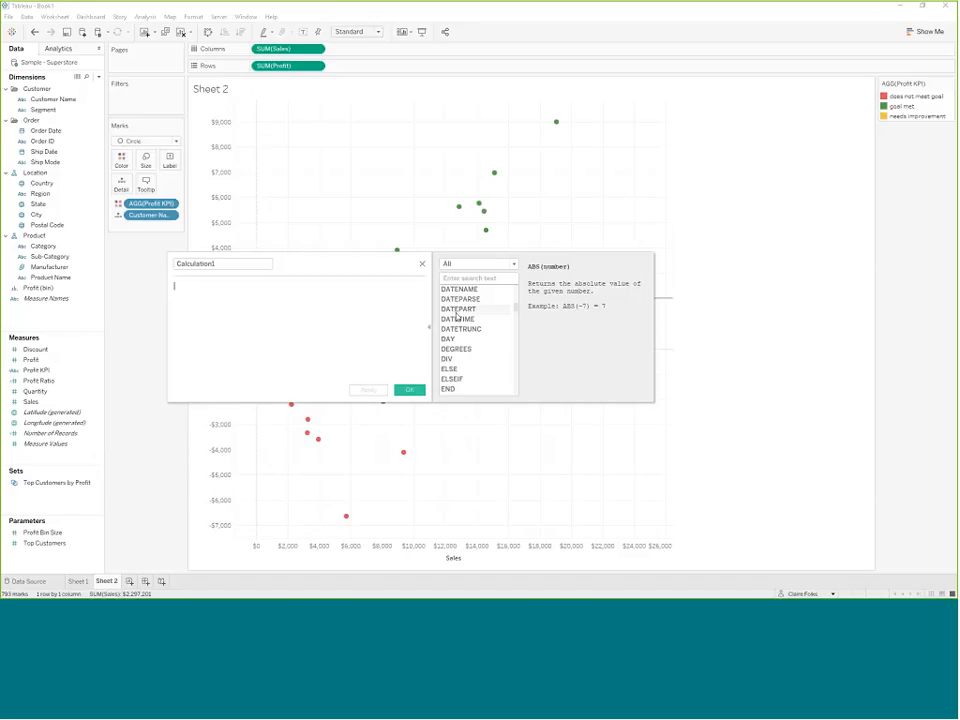
pyautogui.click(458, 303)
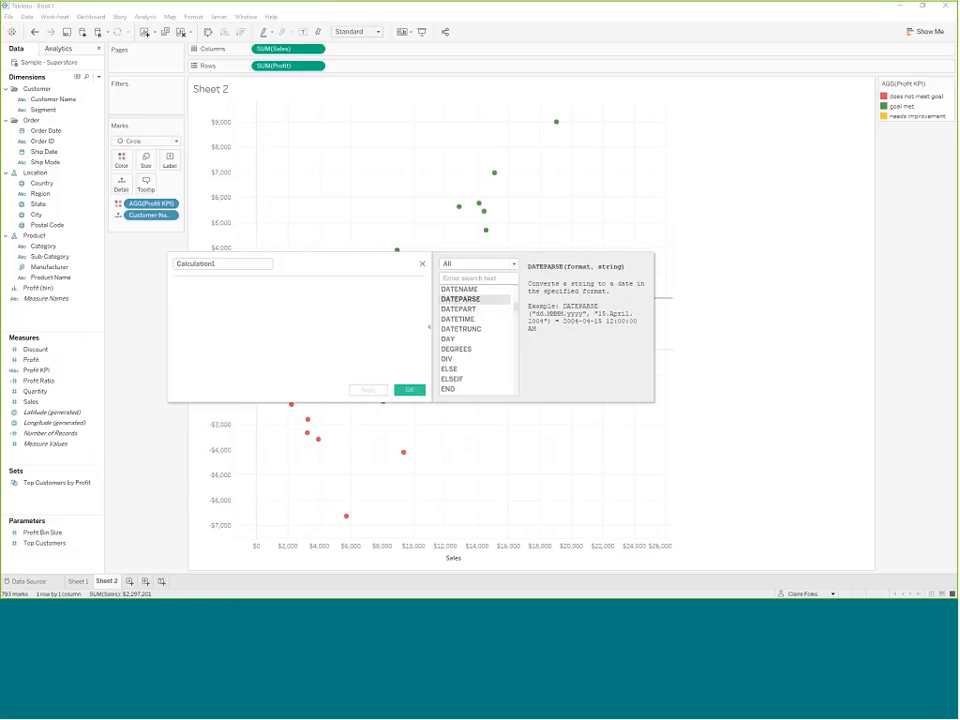
pyautogui.click(199, 394)
pyautogui.click(422, 265)
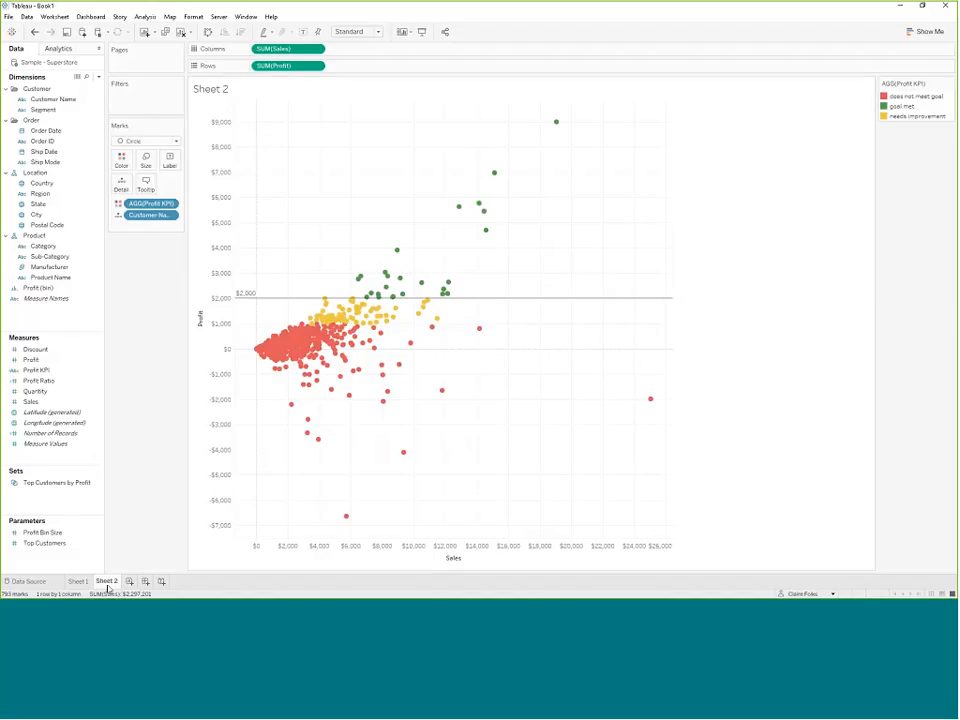
# Build a bar chart of Profit by Sub-Category on a new worksheet, sorted in descending order of profit.
pyautogui.moveTo(108, 587)
pyautogui.click(130, 584)
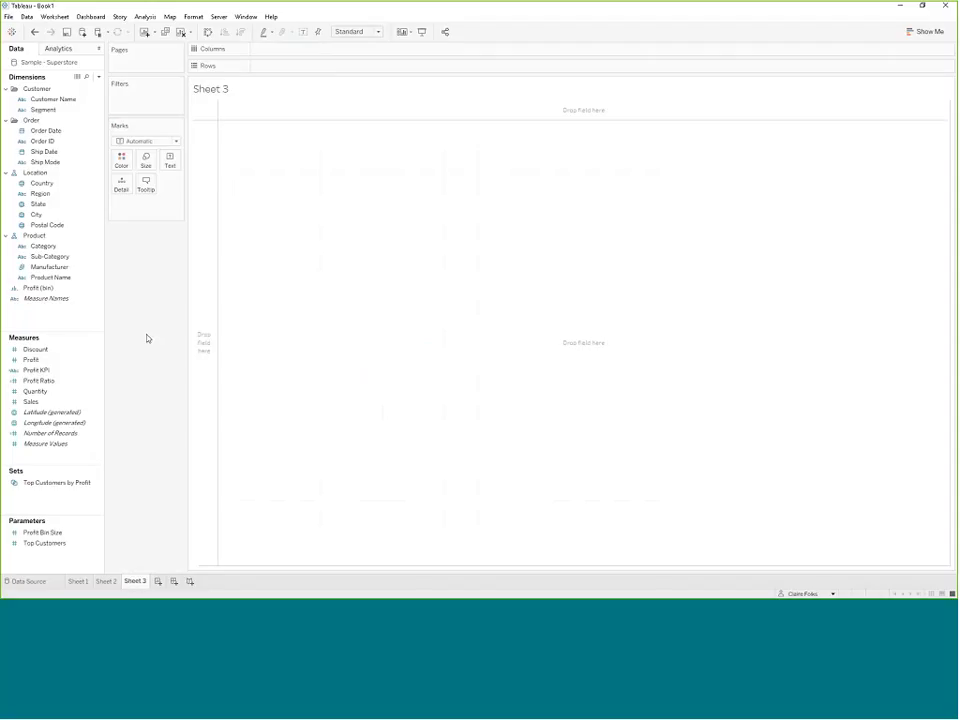
pyautogui.click(90, 237)
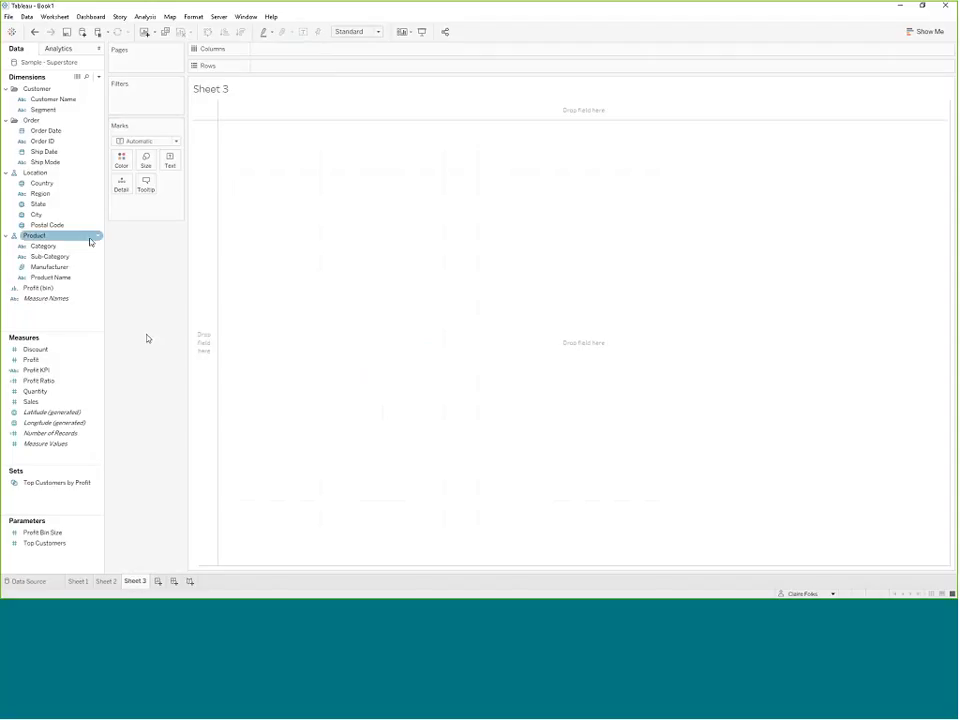
pyautogui.click(56, 257)
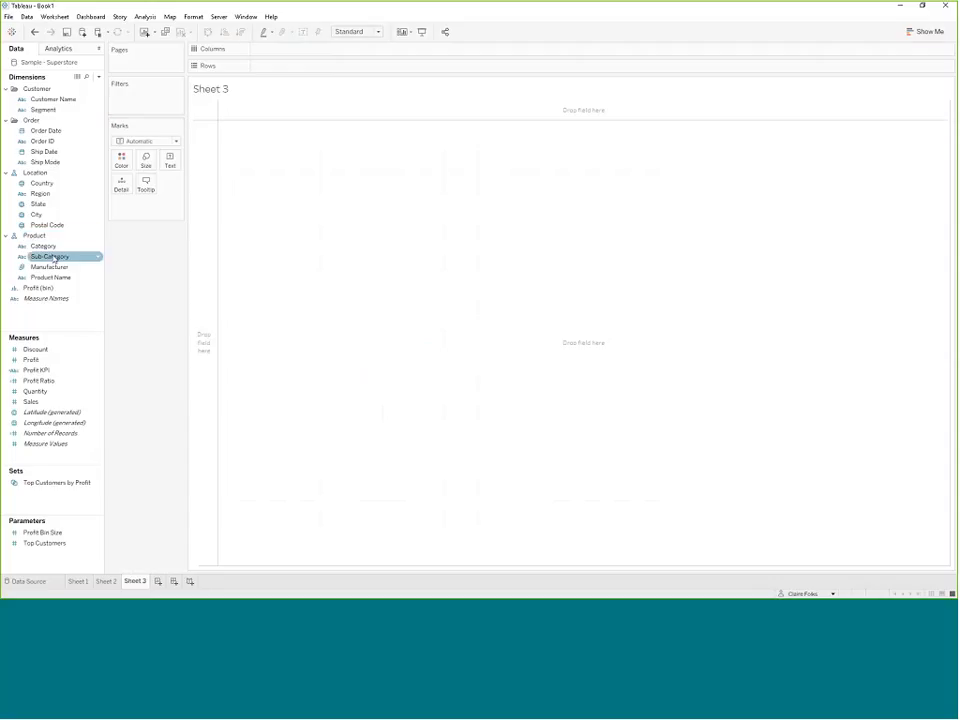
pyautogui.moveTo(54, 258); pyautogui.dragTo(206, 232)
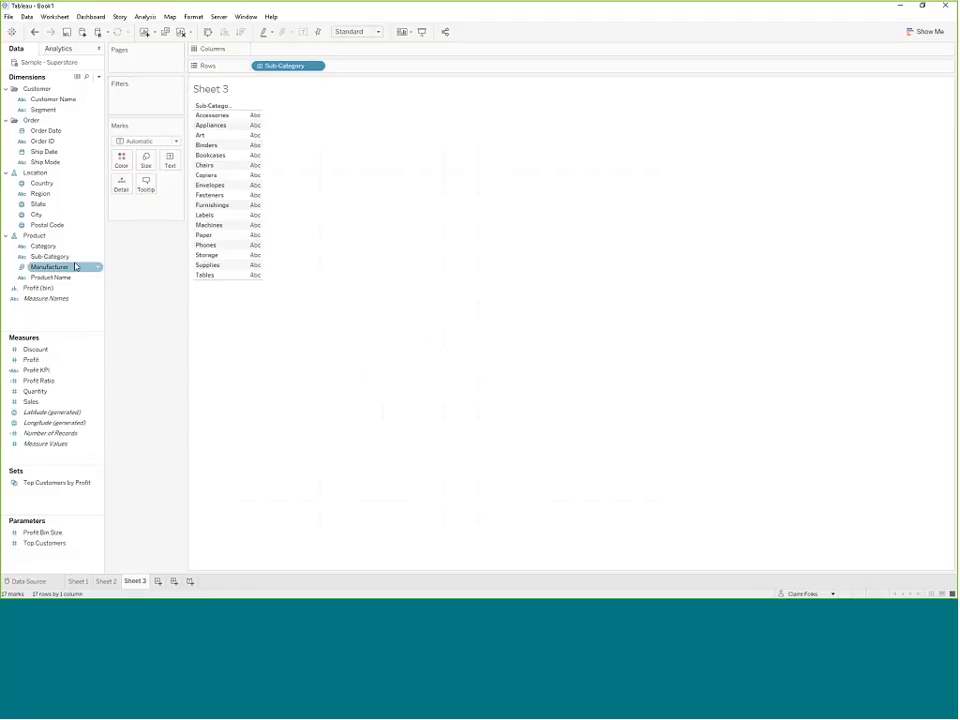
pyautogui.moveTo(40, 349)
pyautogui.mouseDown()
pyautogui.moveTo(46, 366)
pyautogui.moveTo(300, 73)
pyautogui.moveTo(288, 49)
pyautogui.mouseUp()
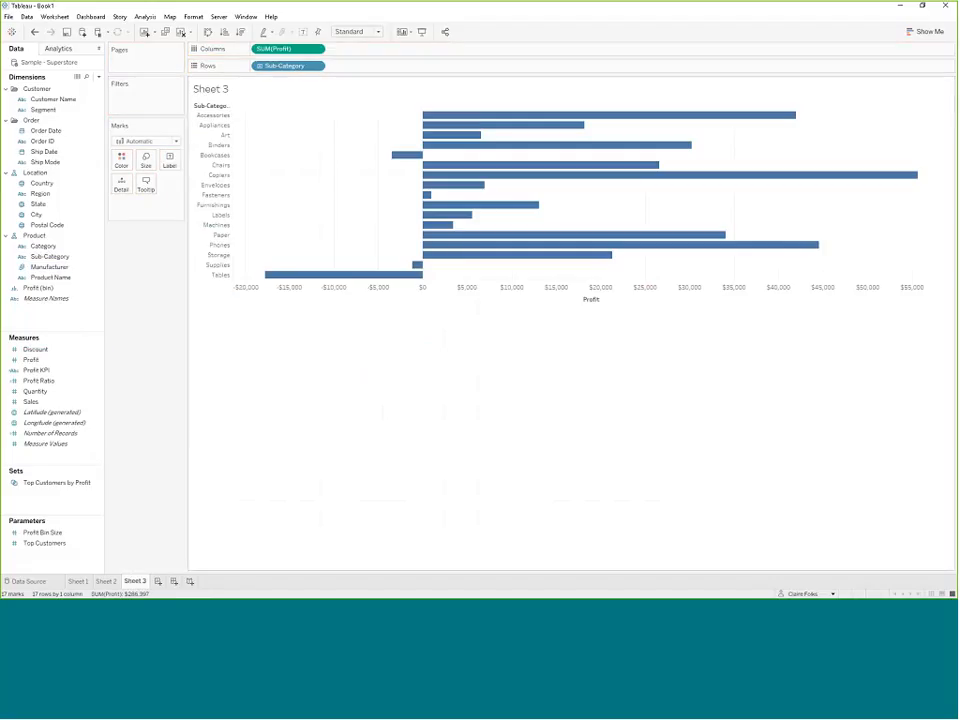
pyautogui.click(240, 31)
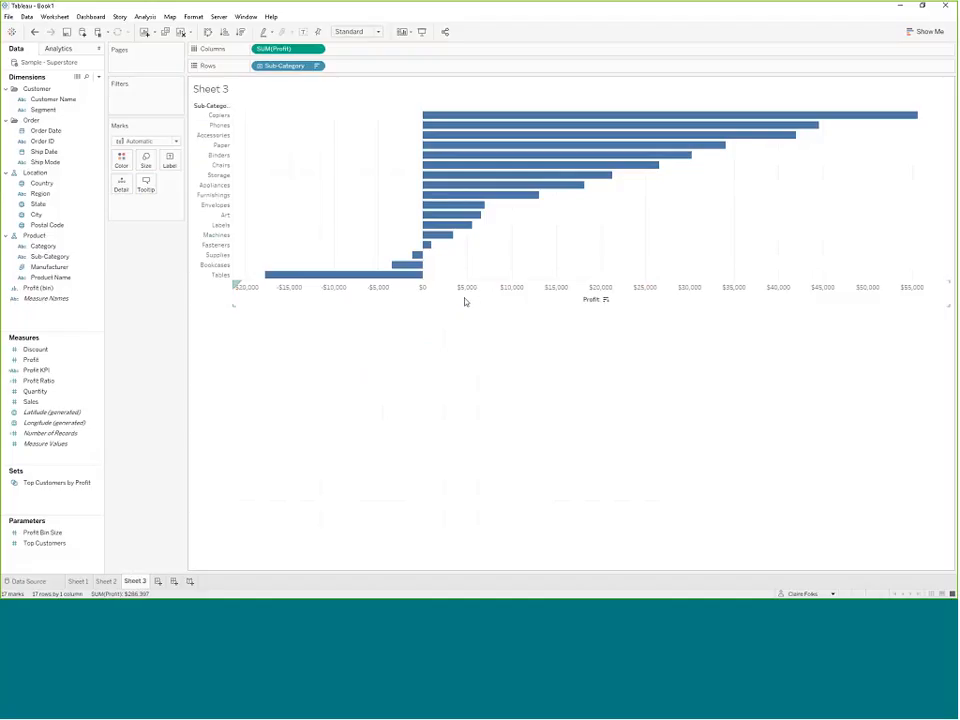
pyautogui.click(497, 296)
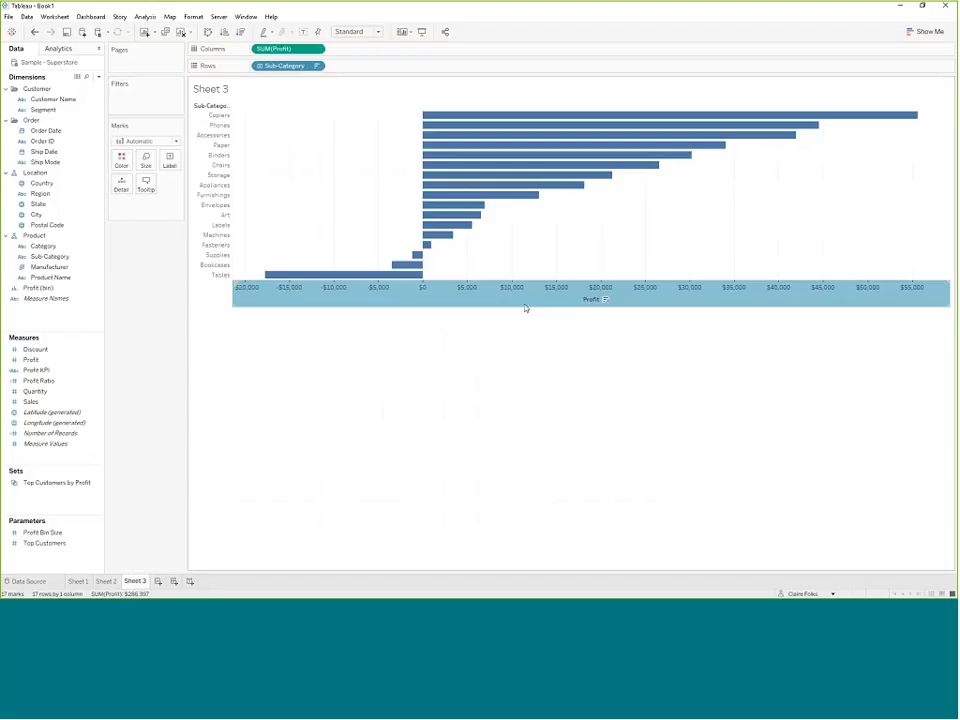
pyautogui.moveTo(525, 308)
pyautogui.click(36, 403)
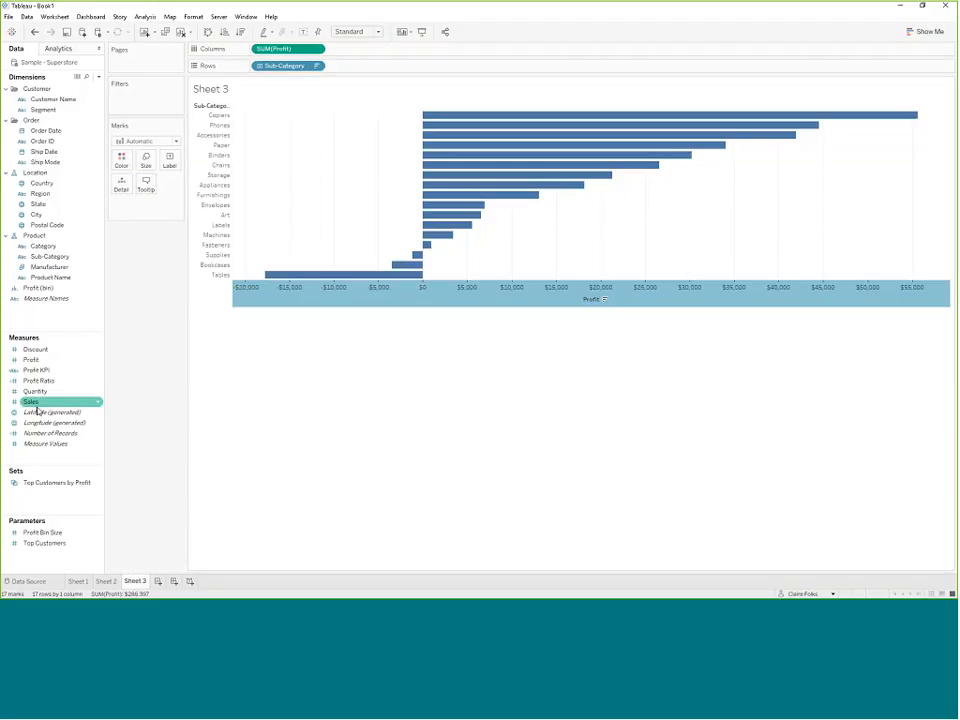
pyautogui.keyDown('ctrl'); pyautogui.click(55, 352); pyautogui.keyUp('ctrl')
pyautogui.click(55, 352)
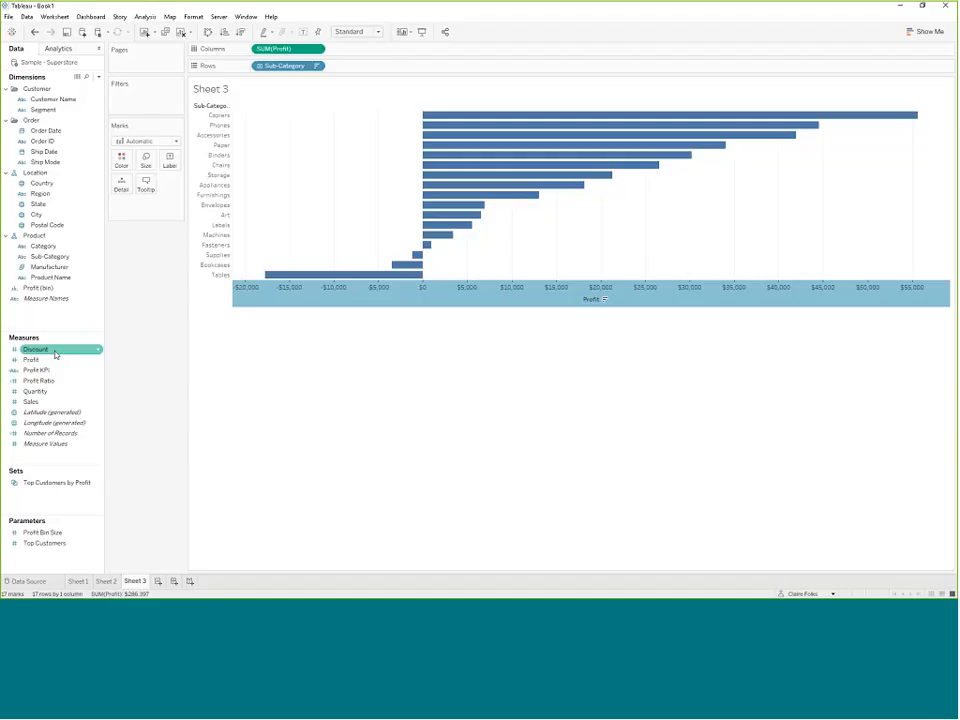
pyautogui.click(168, 326)
# Start a new parameter named Select a Measure with data type String and a list of allowable values.
pyautogui.click(98, 78)
pyautogui.click(98, 79)
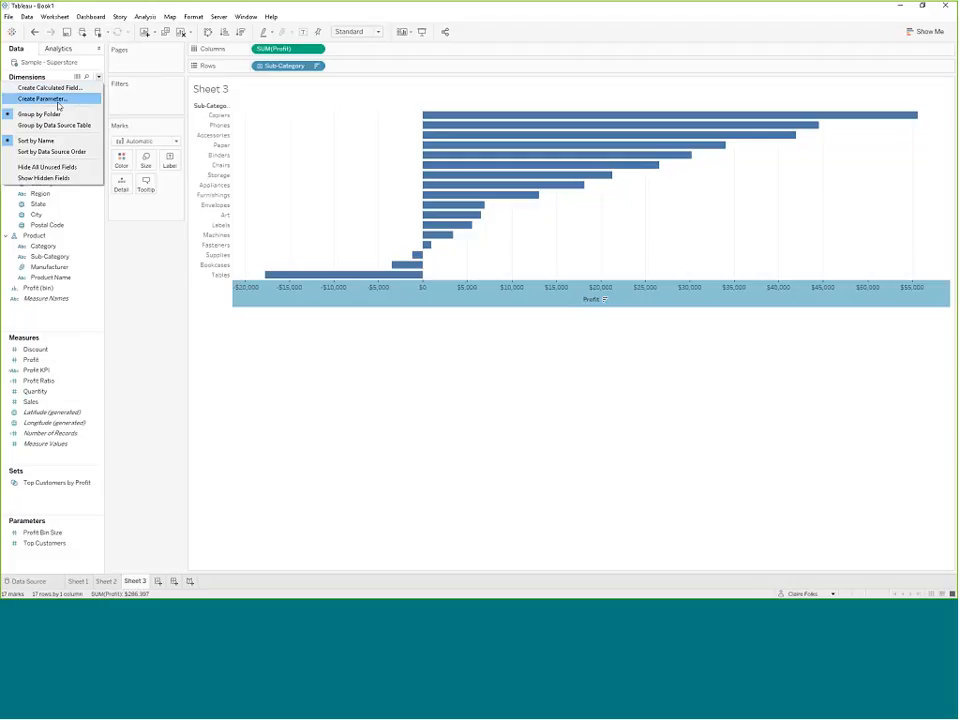
pyautogui.click(42, 99)
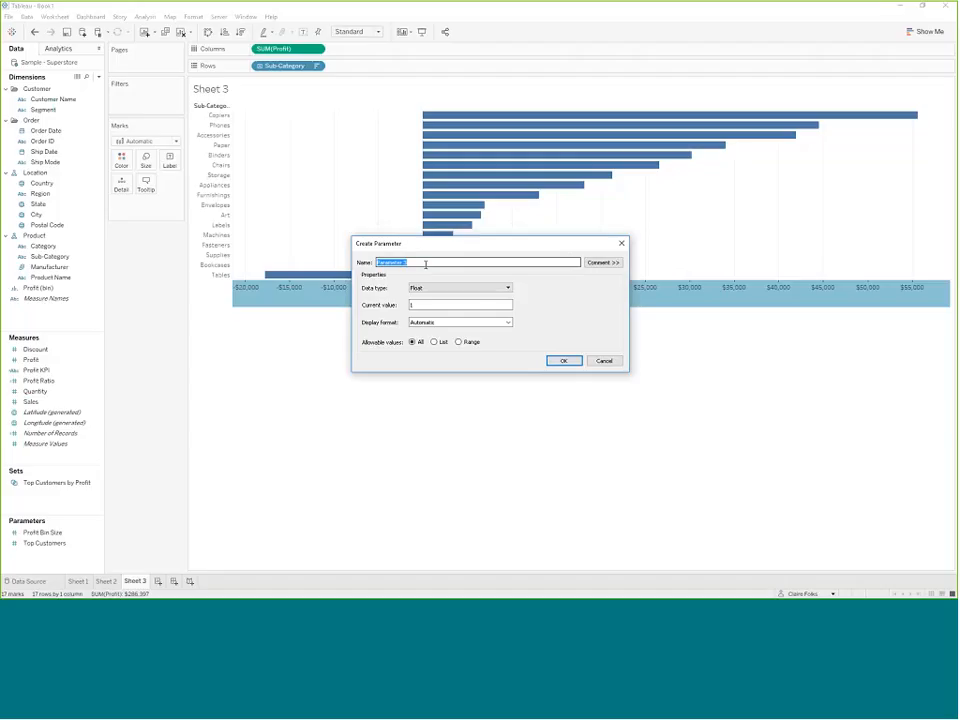
pyautogui.write('Select a Measure')
pyautogui.click(507, 288)
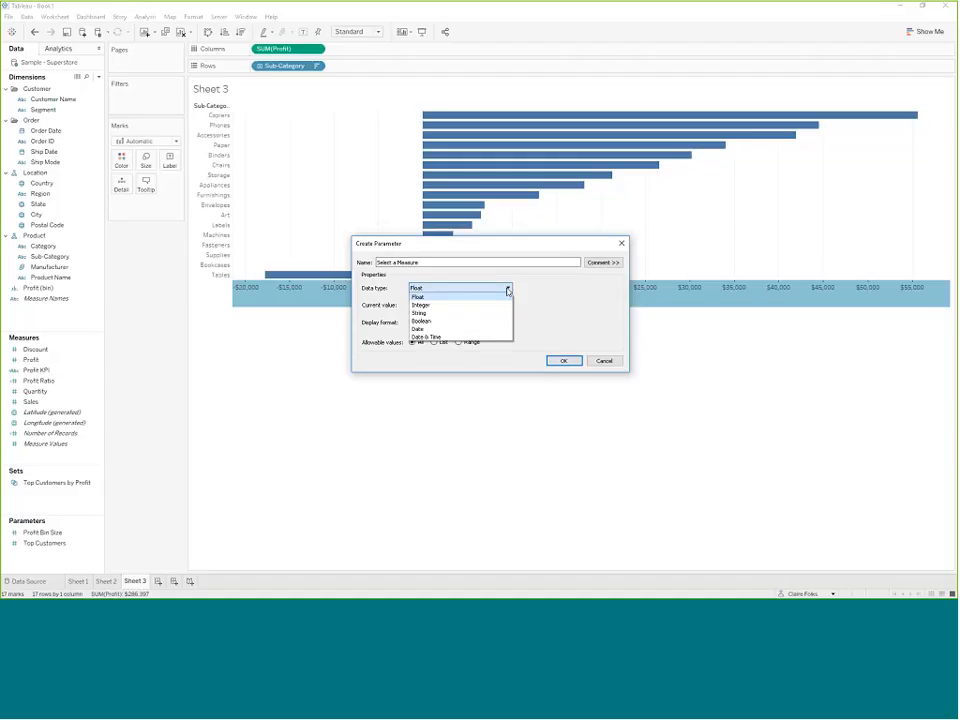
pyautogui.click(420, 312)
pyautogui.click(436, 343)
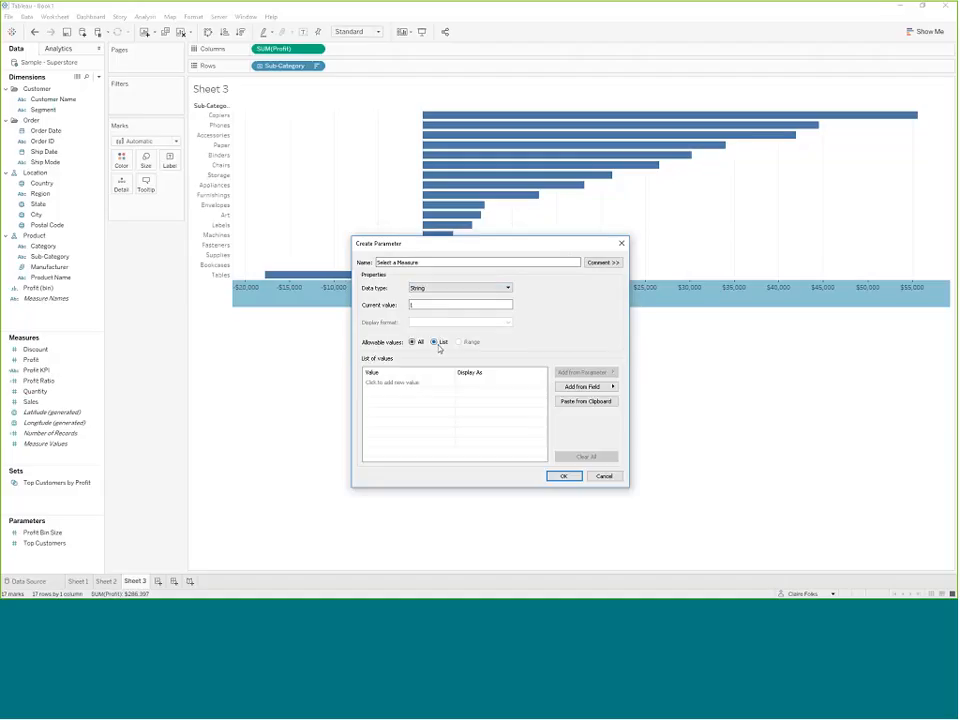
# Add Sales, Profit and Discount as the parameter's allowable values and create the parameter.
pyautogui.click(389, 382)
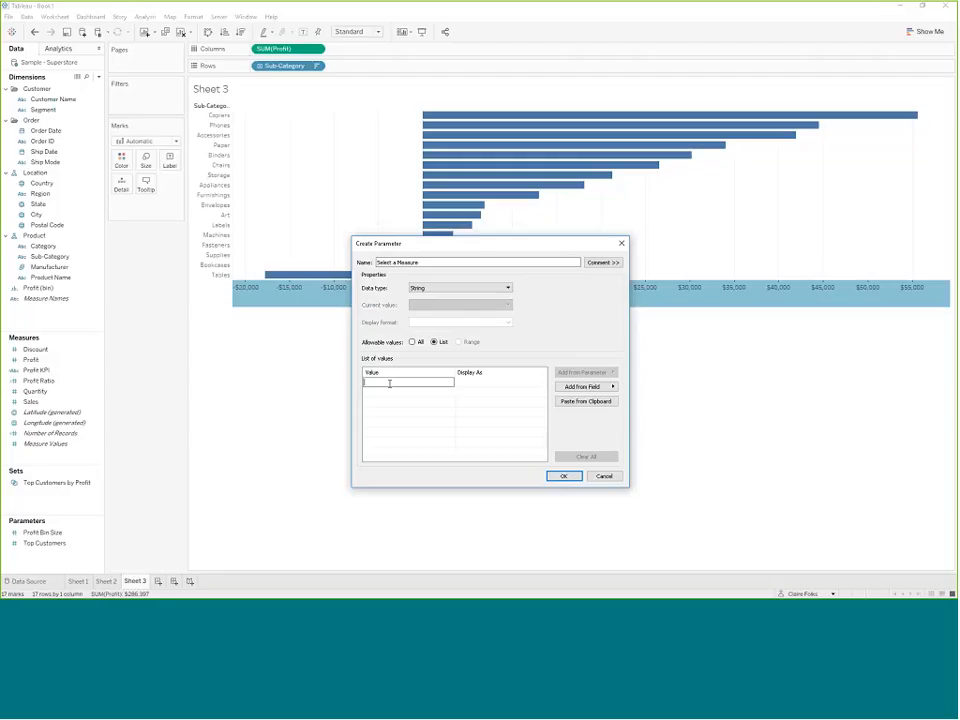
pyautogui.write('Sales')
pyautogui.press('Return')
pyautogui.write('Profit')
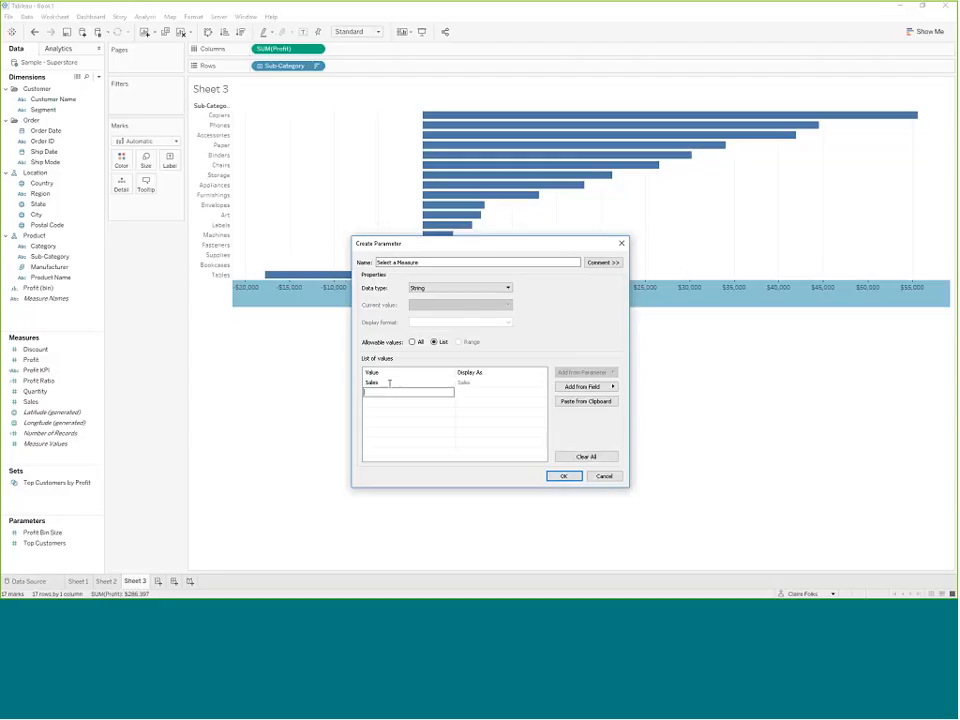
pyautogui.press('Return')
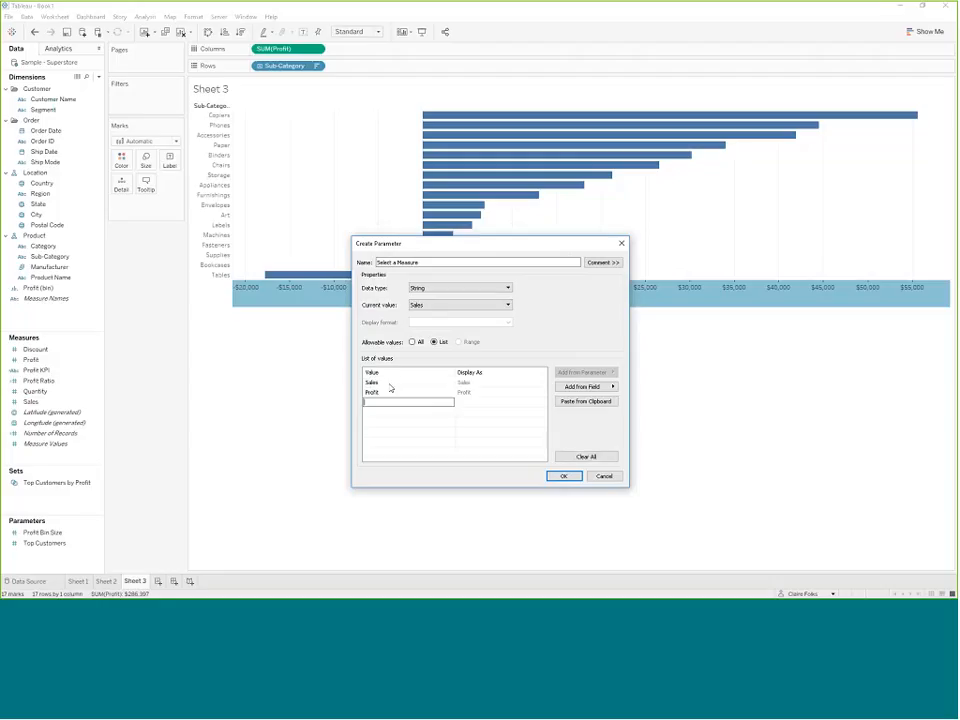
pyautogui.write('Discount')
pyautogui.press('Return')
pyautogui.click(560, 476)
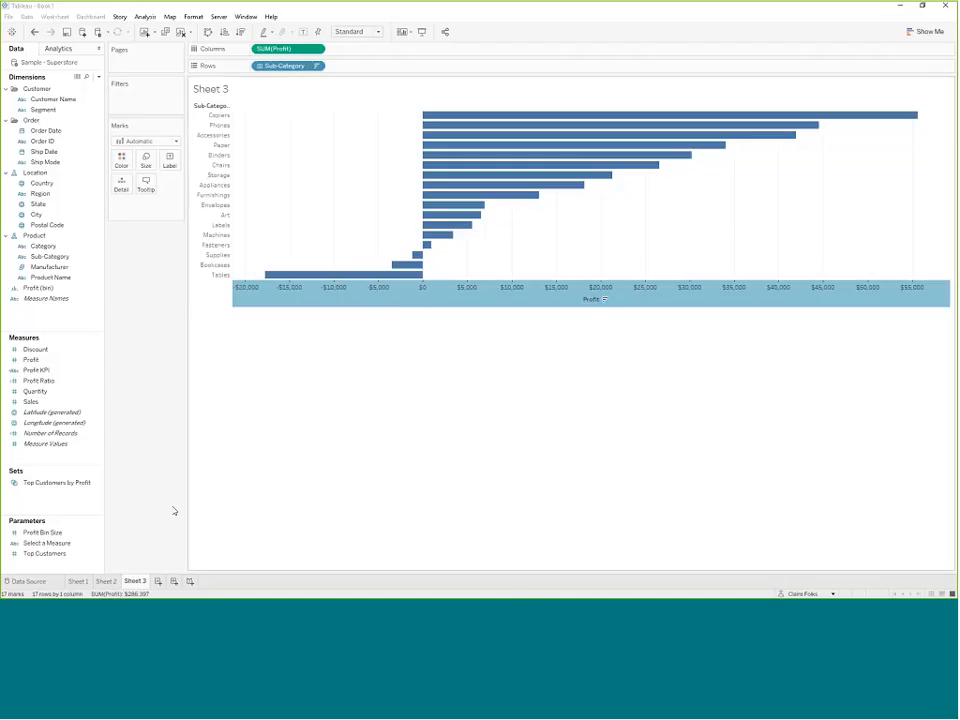
# Show the parameter control for Select a Measure on Sheet 3.
pyautogui.click(50, 546)
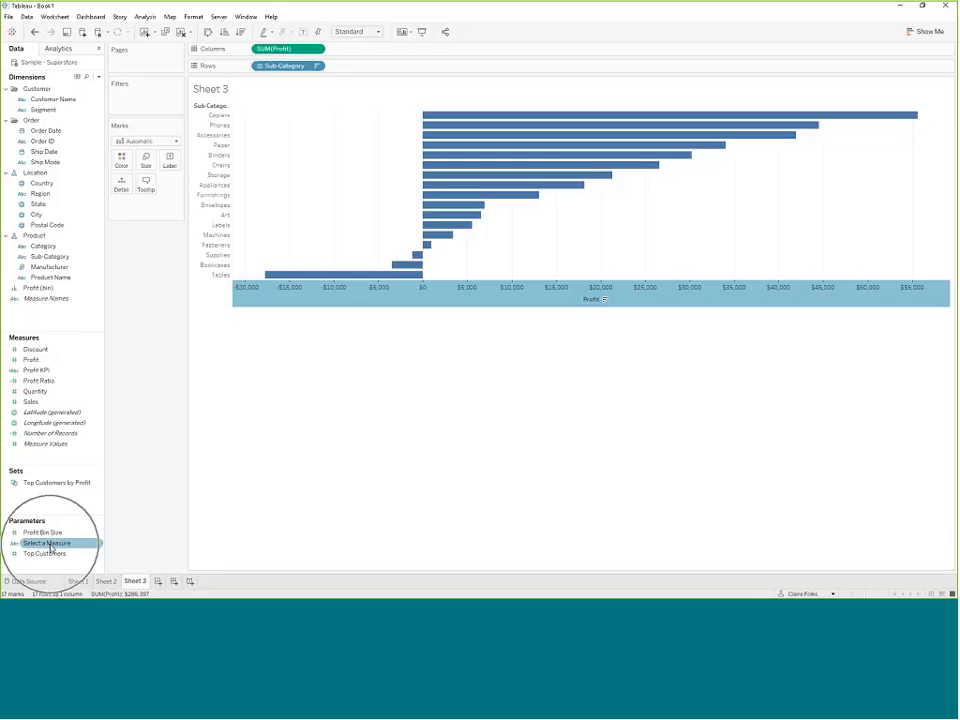
pyautogui.rightClick(48, 545)
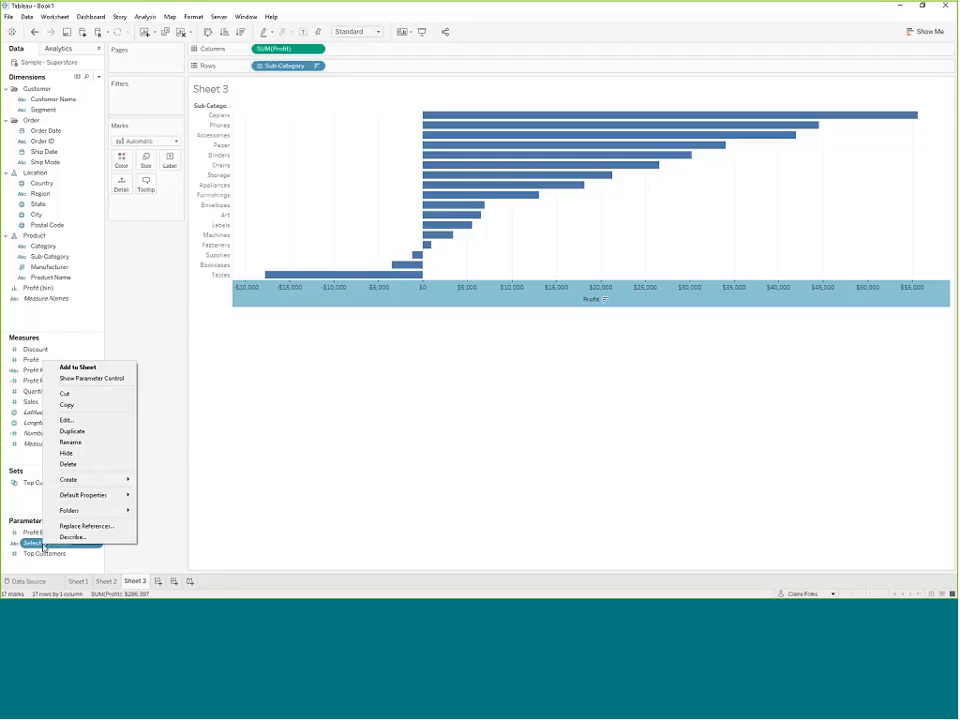
pyautogui.click(90, 378)
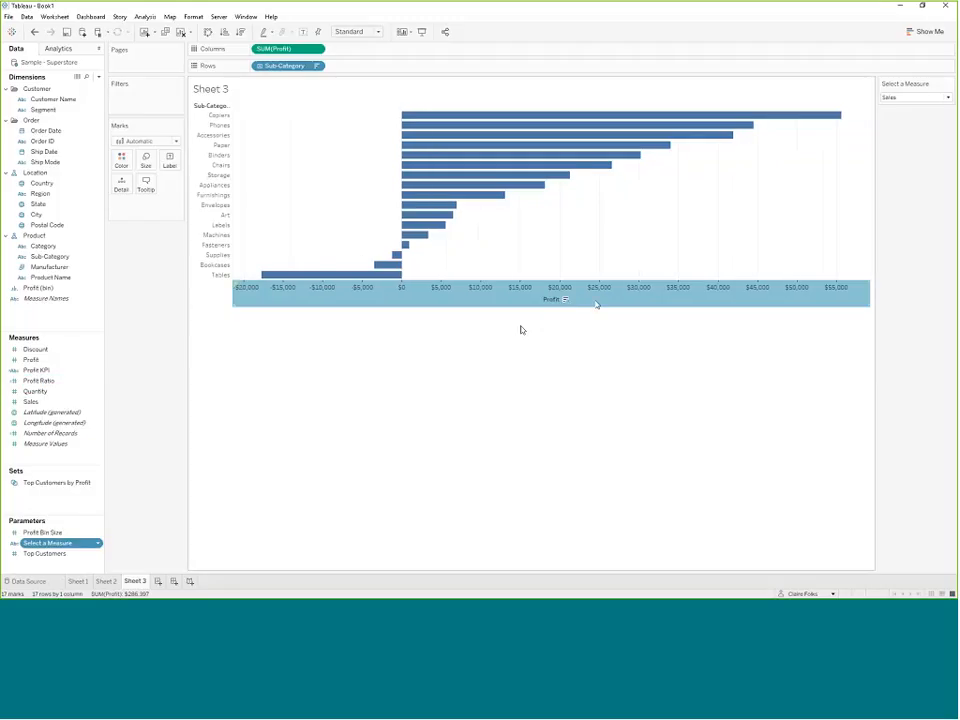
# Try the Select a Measure control with the Discount and Profit options, and set it back to Sales.
pyautogui.click(903, 100)
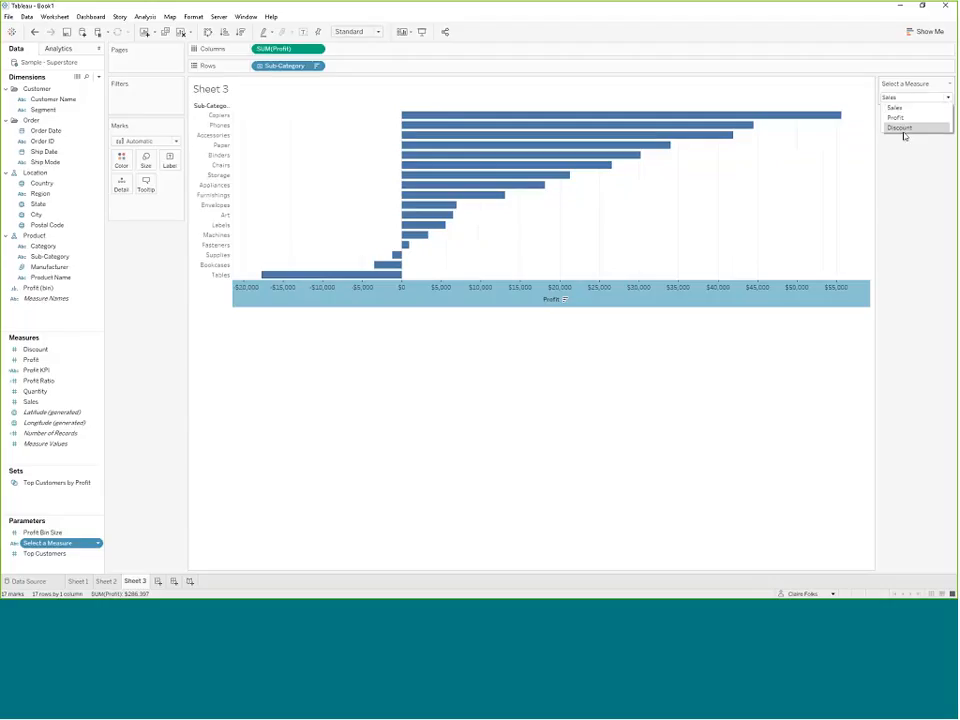
pyautogui.click(901, 128)
pyautogui.click(900, 97)
pyautogui.click(903, 118)
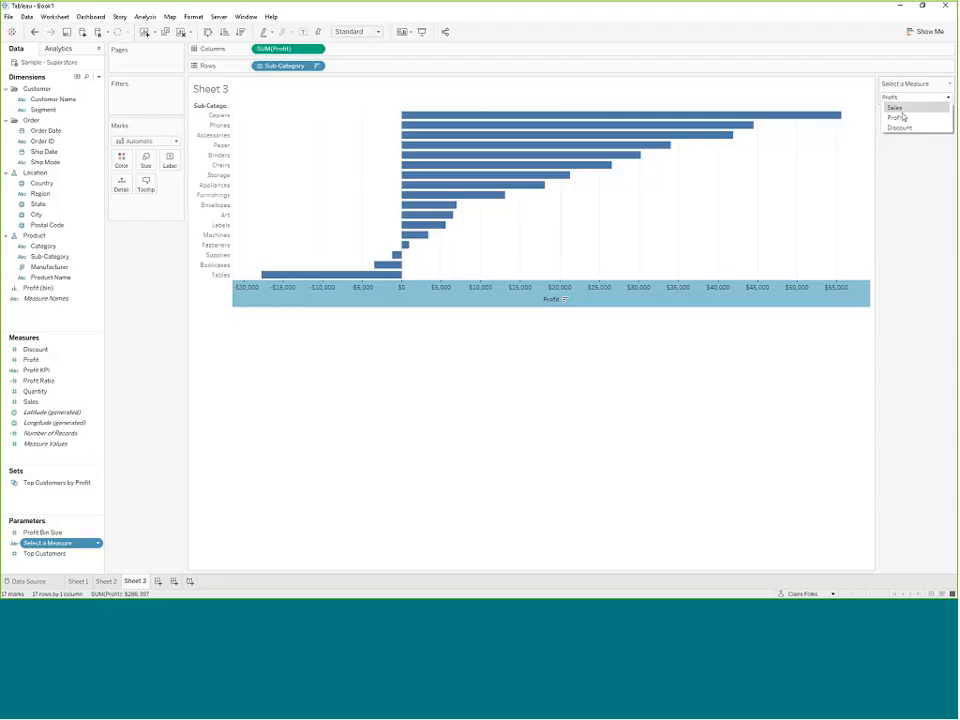
pyautogui.click(903, 129)
pyautogui.click(901, 99)
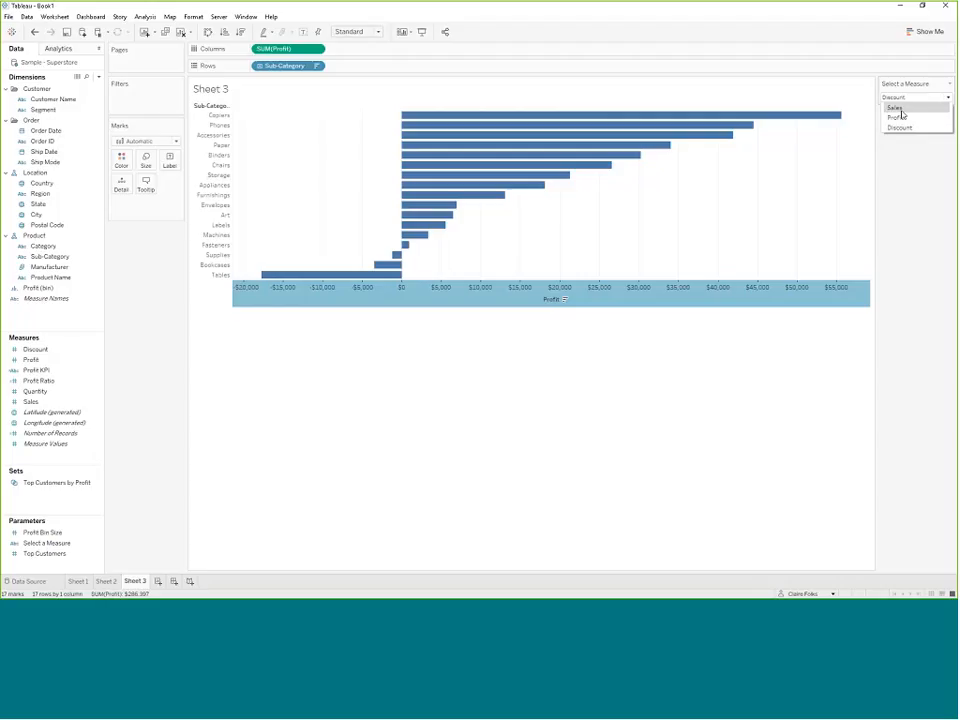
pyautogui.click(902, 108)
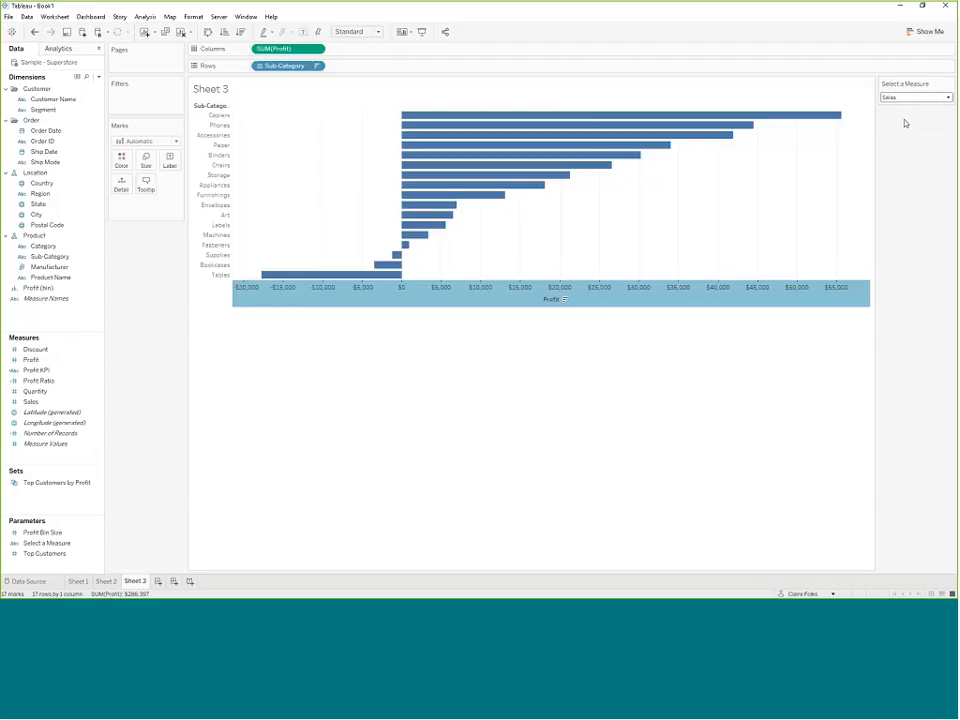
pyautogui.click(900, 100)
pyautogui.click(904, 154)
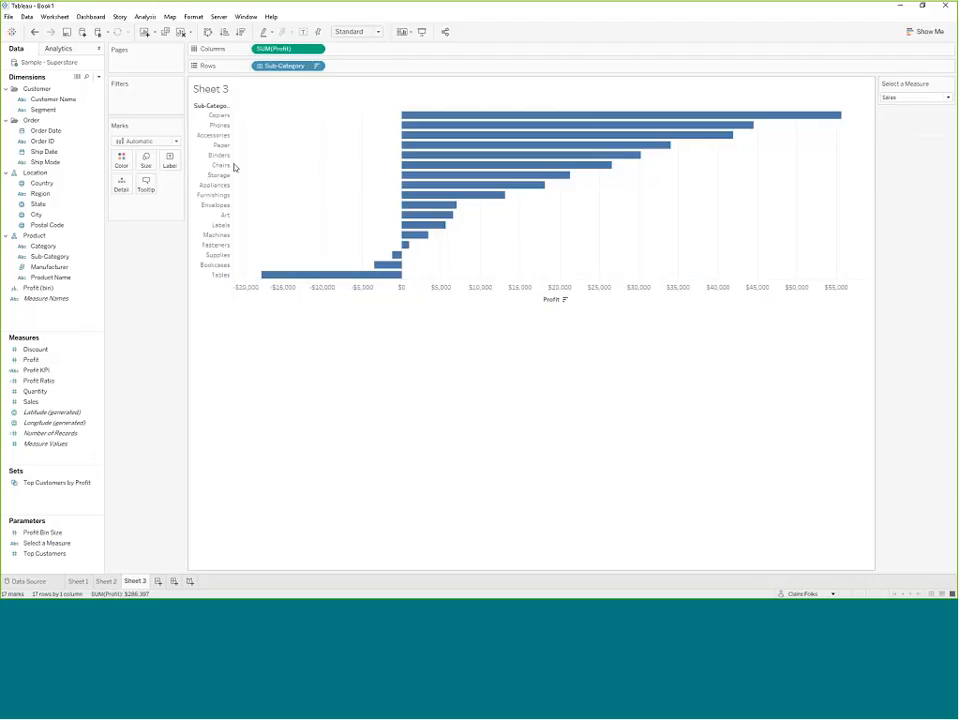
# Start a calculated field named Selected Measure and begin its formula with CASE [Select a Measure].
pyautogui.click(98, 77)
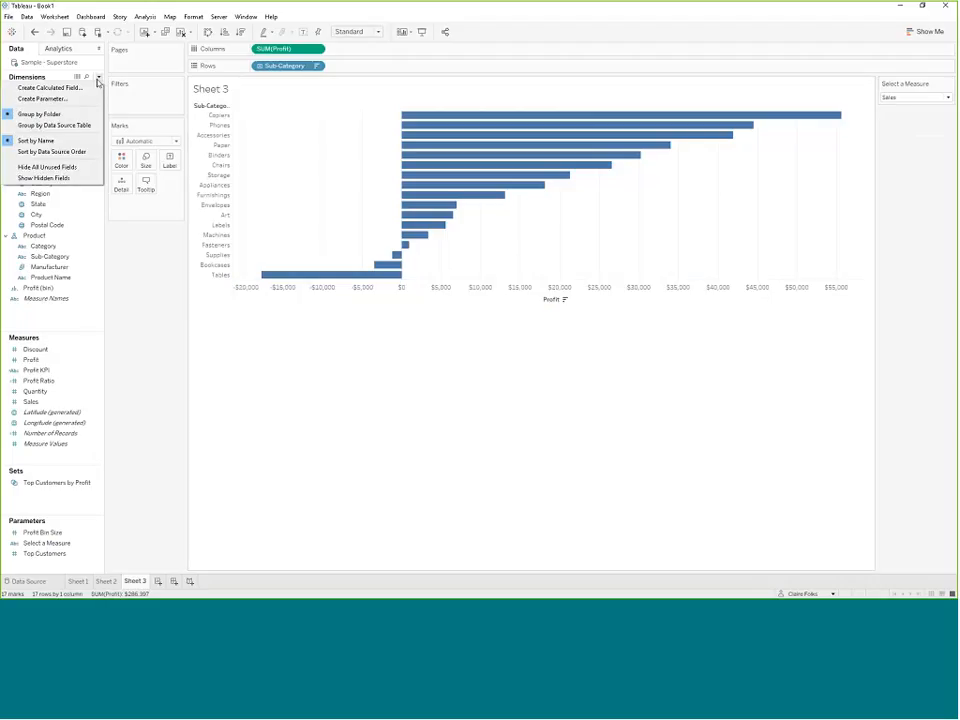
pyautogui.click(60, 87)
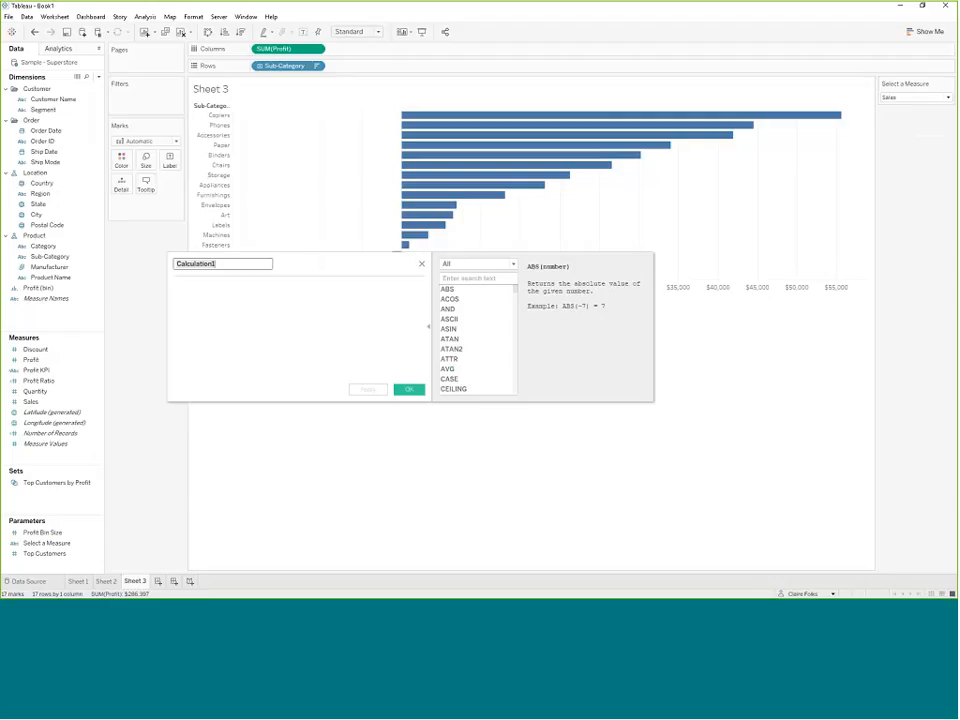
pyautogui.moveTo(386, 272); pyautogui.dragTo(484, 270)
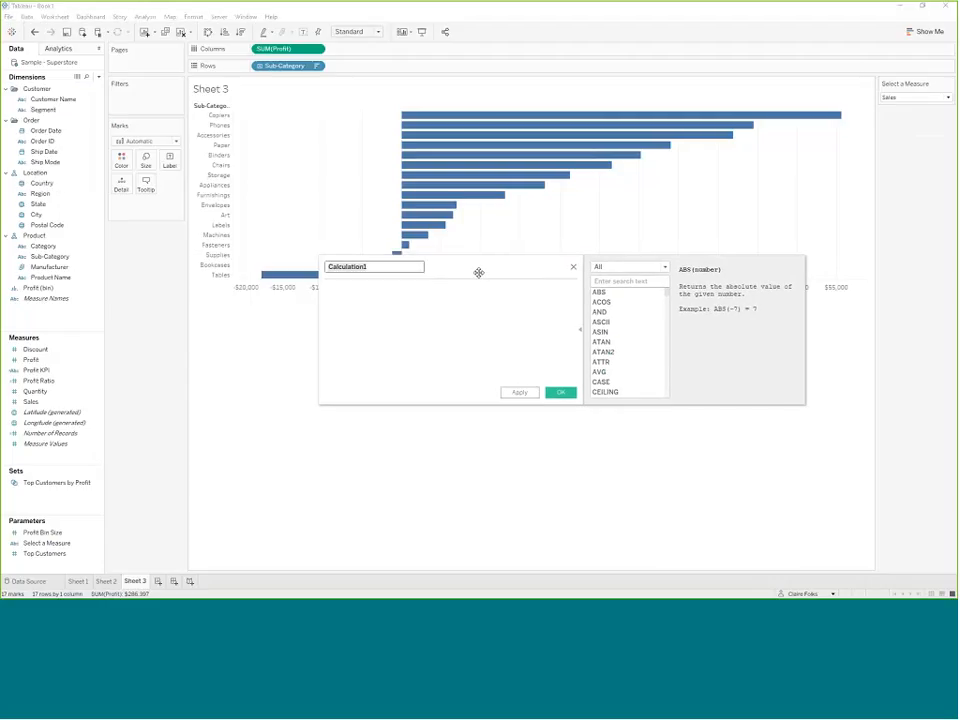
pyautogui.write('Selected Measure')
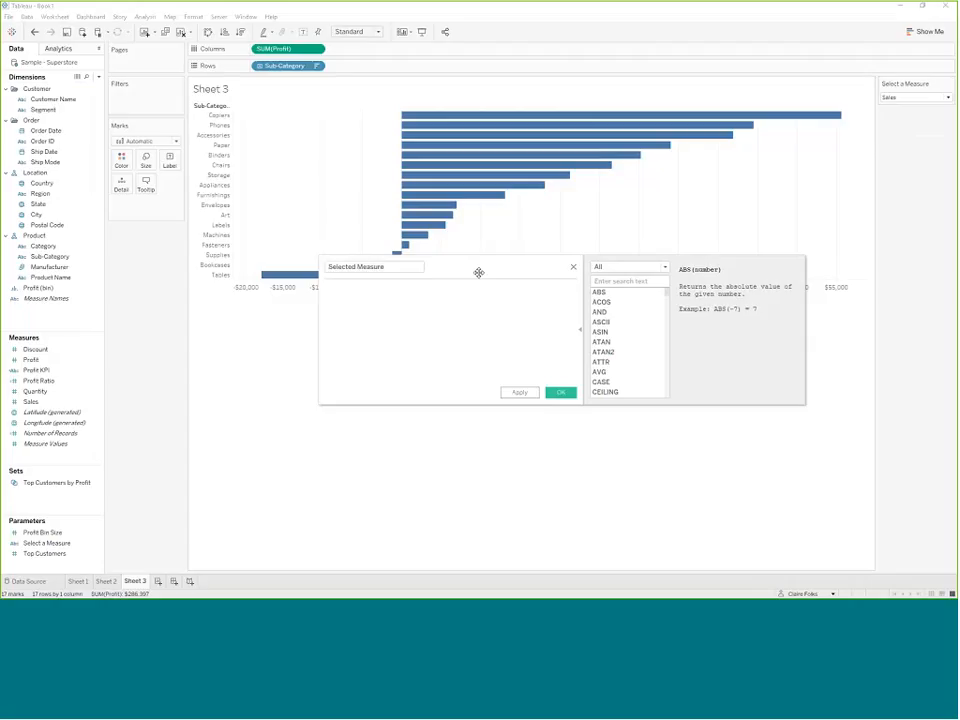
pyautogui.write('ca')
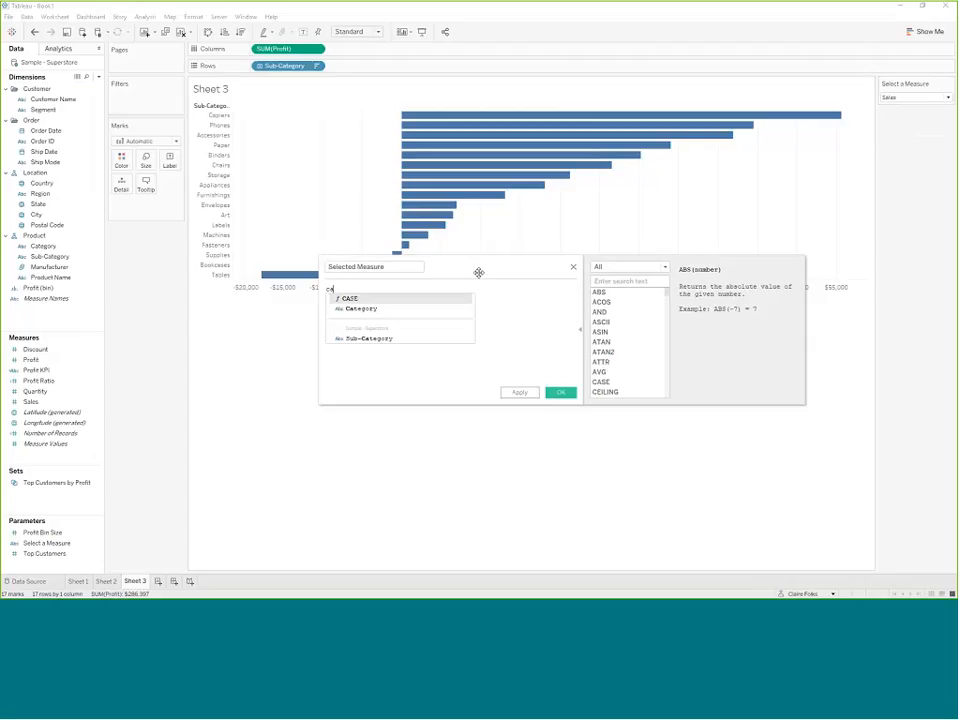
pyautogui.press('Return')
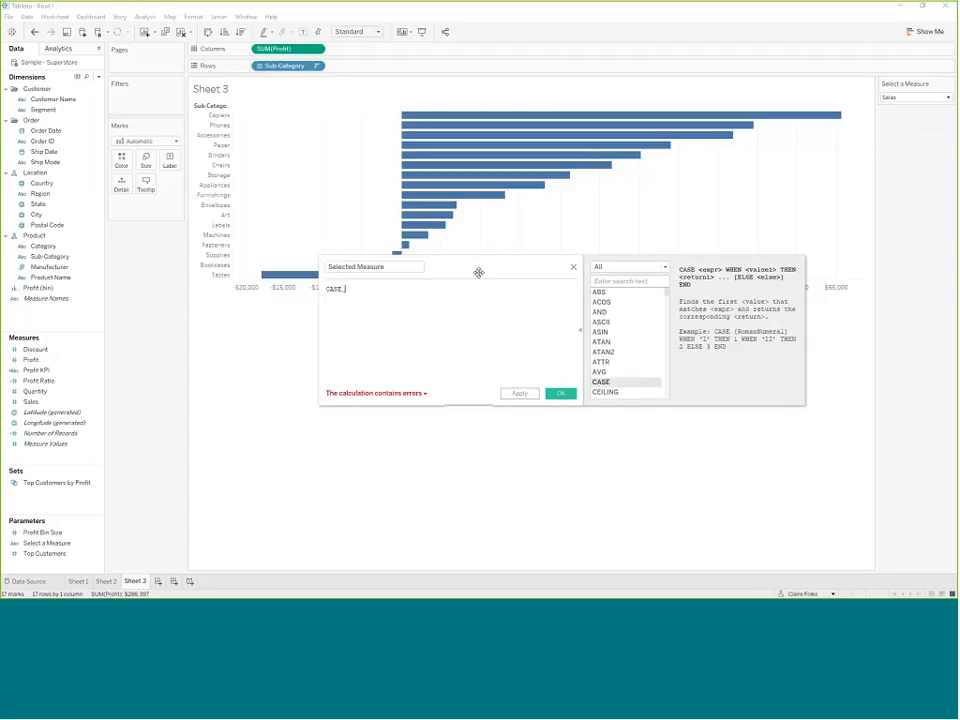
pyautogui.write('mea')
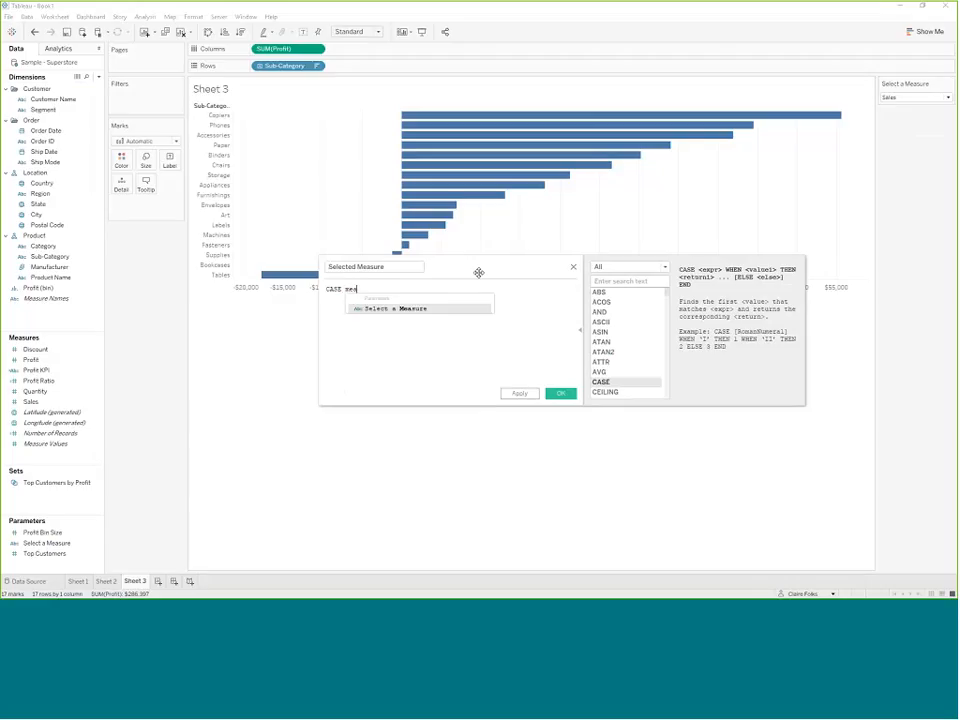
pyautogui.press('Return')
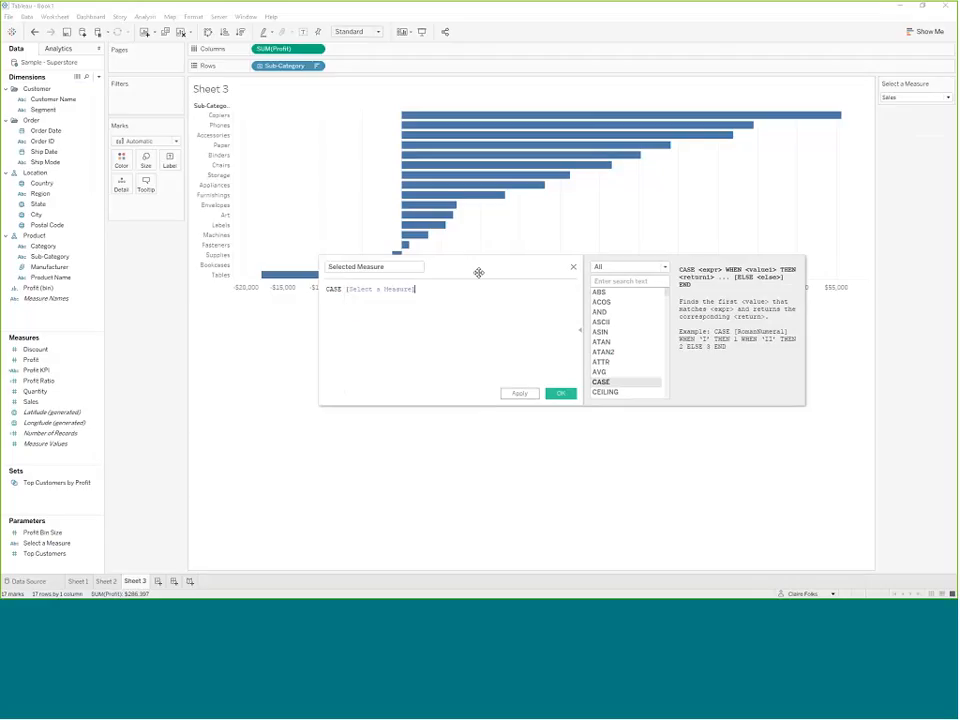
# Add the formula line WHEN "Sales" THEN SUM([Sales]) below the CASE line.
pyautogui.press('Return')
pyautogui.write('when')
pyautogui.press('Return')
pyautogui.press('BackSpace')
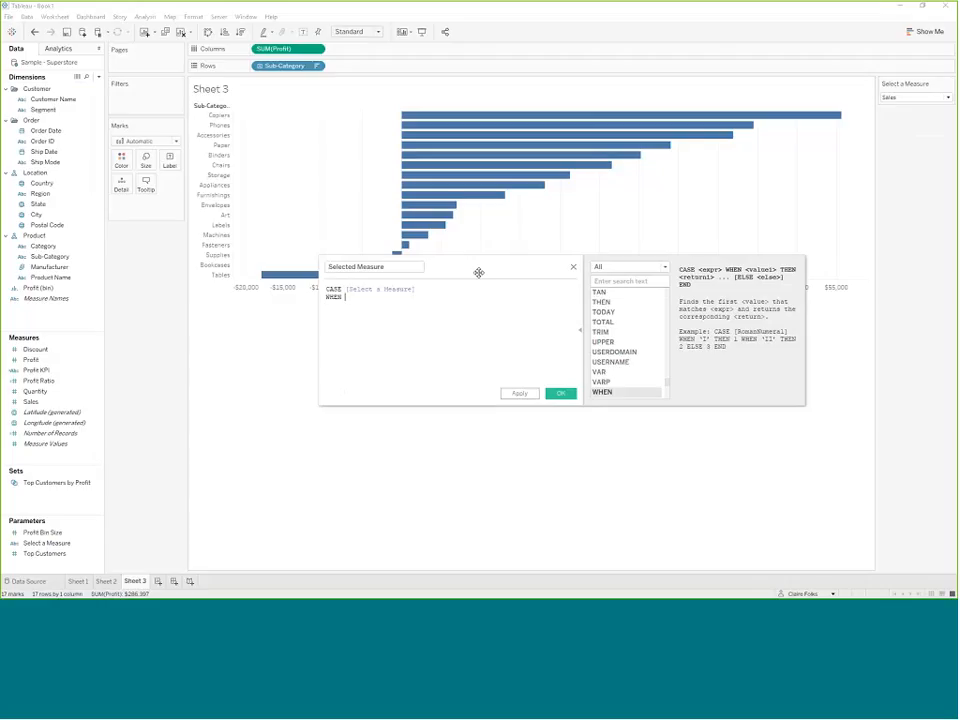
pyautogui.write('"Sales" th')
pyautogui.press('Return')
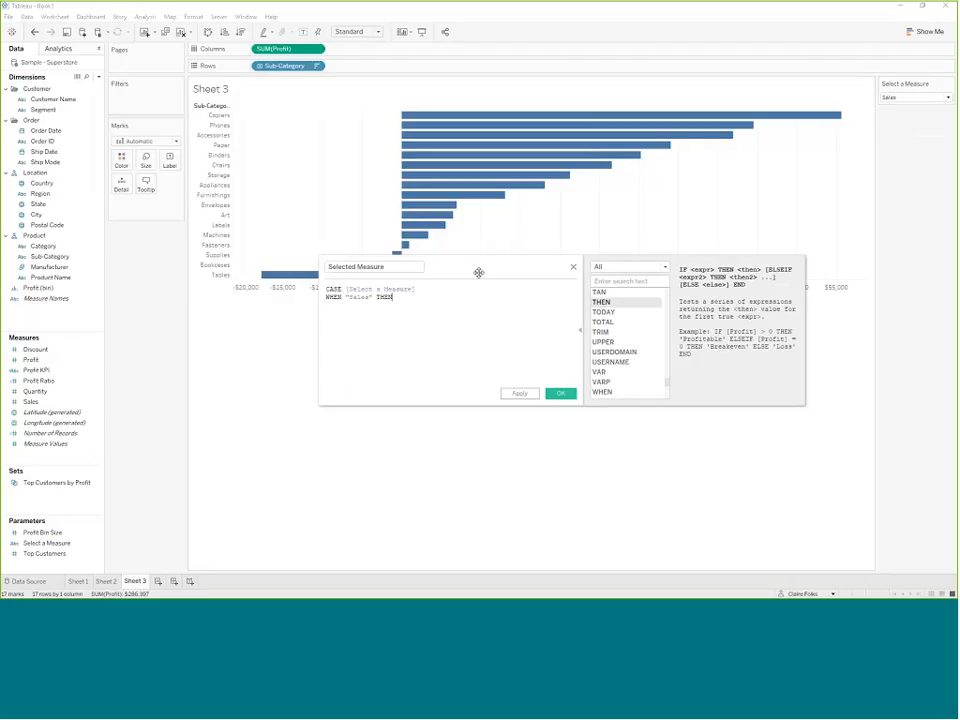
pyautogui.write('sum')
pyautogui.press('Return')
pyautogui.write('[sa')
pyautogui.press('Return')
pyautogui.write(')')
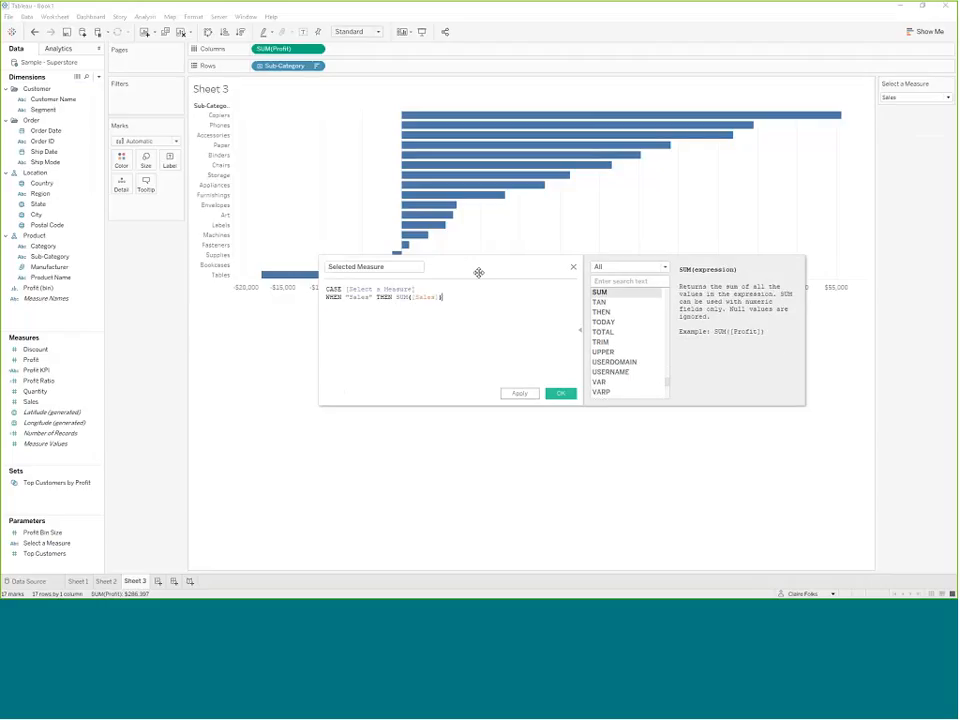
# Add the formula line WHEN "Profit" THEN SUM([Profit]) below the Sales condition.
pyautogui.press('Return')
pyautogui.write('WHEN ')
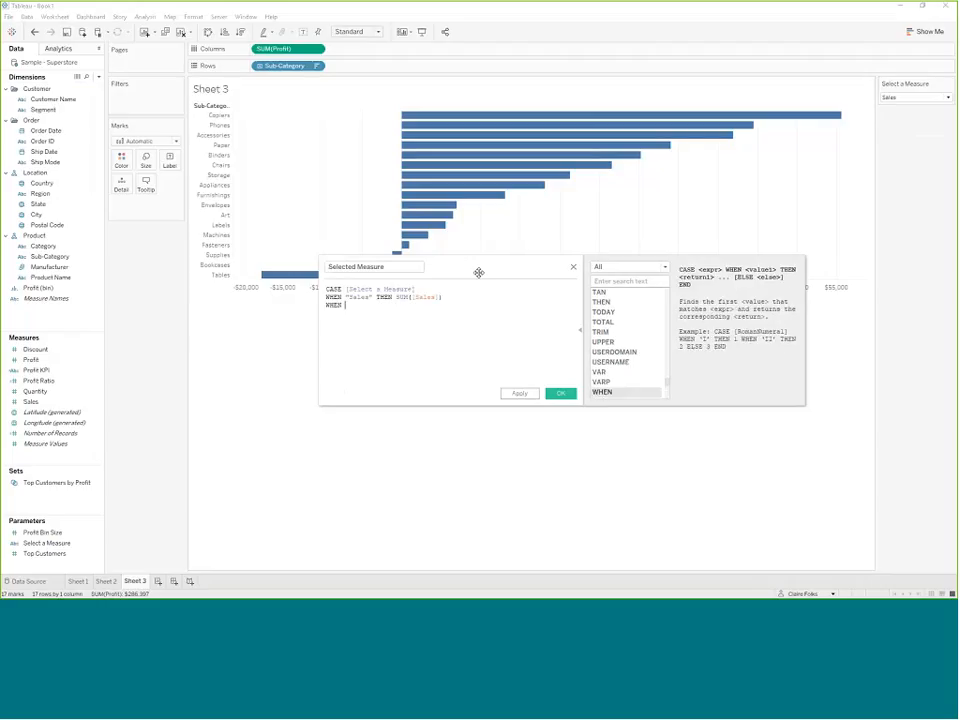
pyautogui.write('"Profit" THEN s')
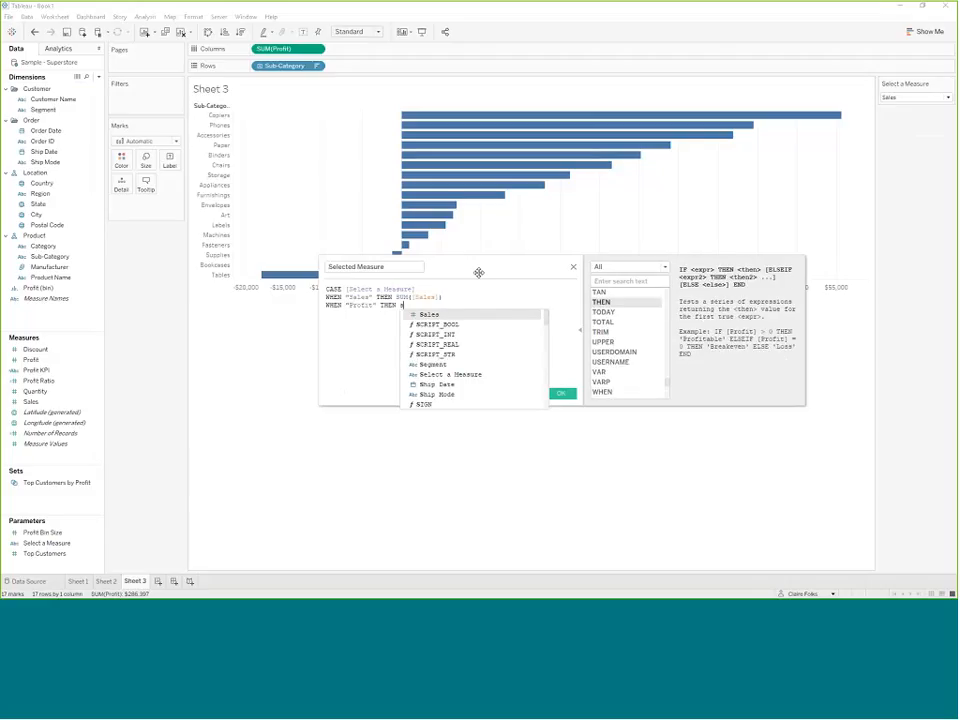
pyautogui.write('um')
pyautogui.press('Return')
pyautogui.write('pro')
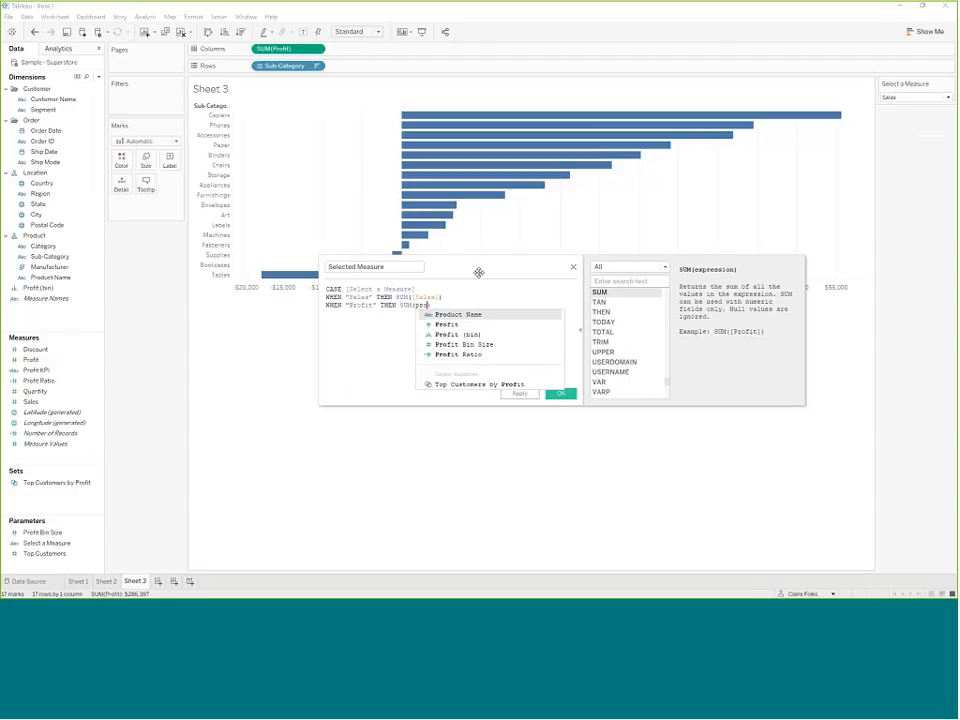
pyautogui.press('Down')
pyautogui.press('Return')
pyautogui.write(')')
# Add the formula line WHEN "Discount" THEN AVG([Discount]) and close the CASE statement with END.
pyautogui.press('Return')
pyautogui.write('WHEN ')
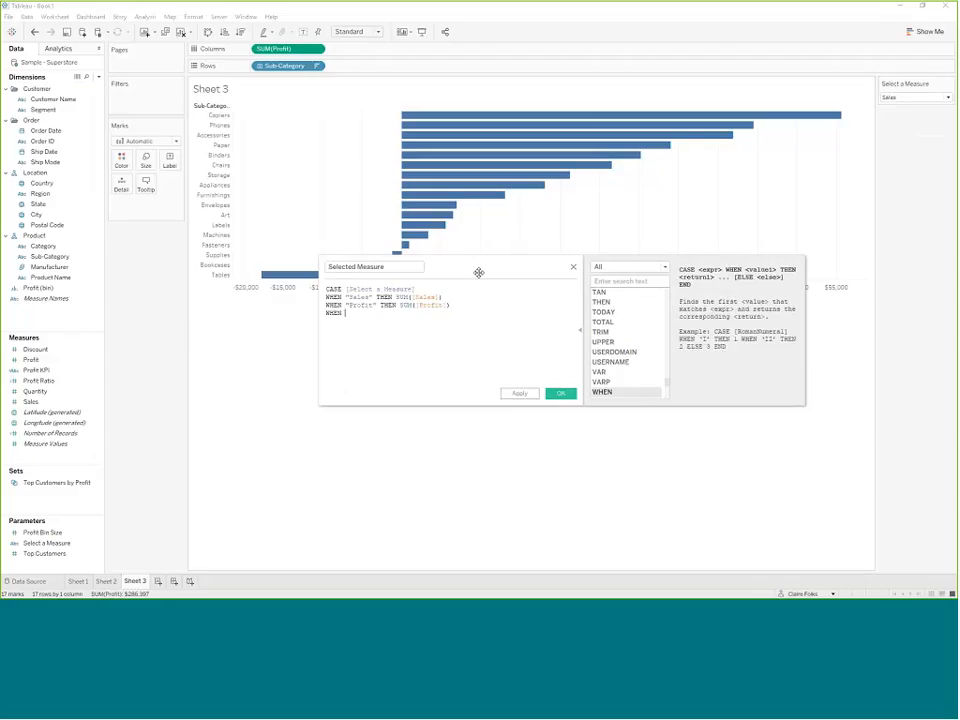
pyautogui.write('"Discount" THEN av')
pyautogui.press('Return')
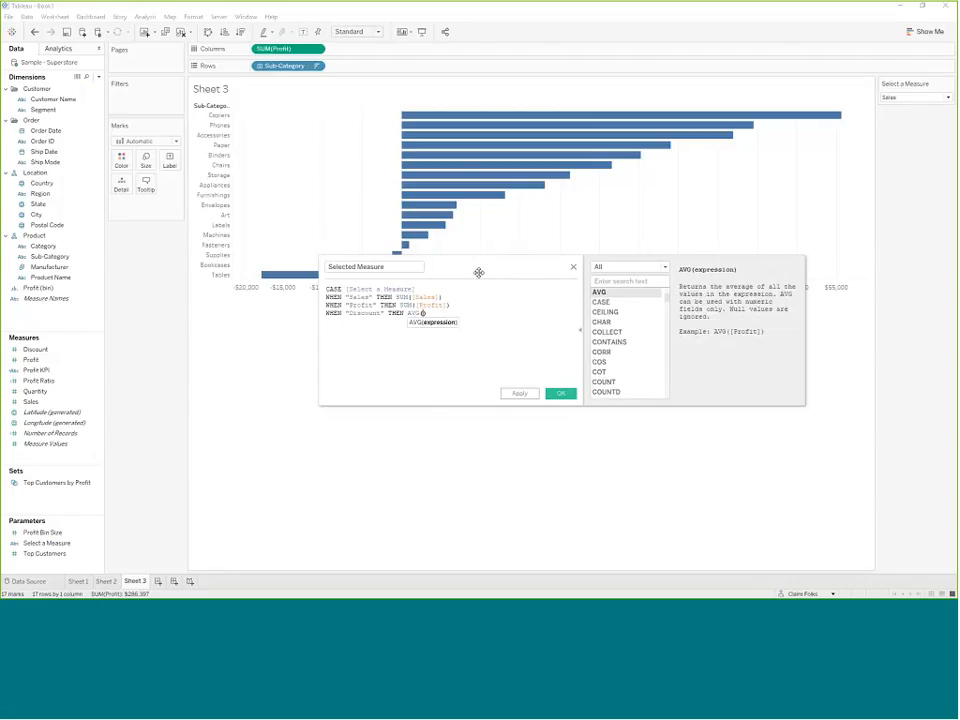
pyautogui.write('[Dis')
pyautogui.press('Return')
pyautogui.write(')')
pyautogui.press('Return')
pyautogui.write('en')
pyautogui.press('Return')
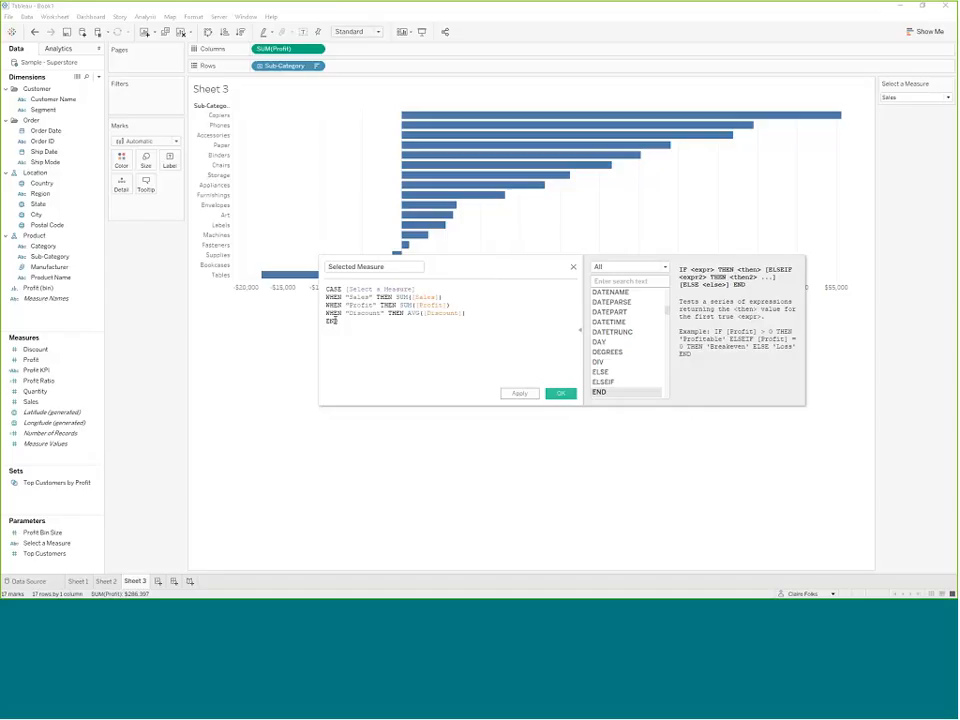
# Delete the closing END from the Selected Measure formula and enter END again.
pyautogui.moveTo(325, 321); pyautogui.dragTo(373, 344)
pyautogui.press('BackSpace')
pyautogui.moveTo(366, 395)
pyautogui.write('END')
pyautogui.hotkey('ctrl', 'a')
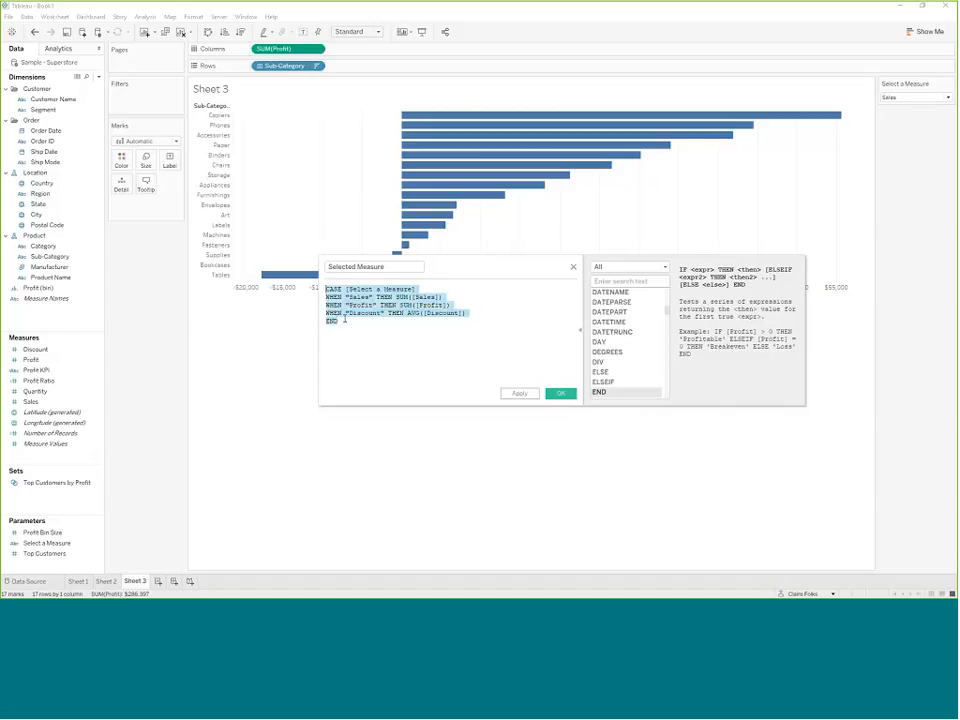
pyautogui.click(344, 320)
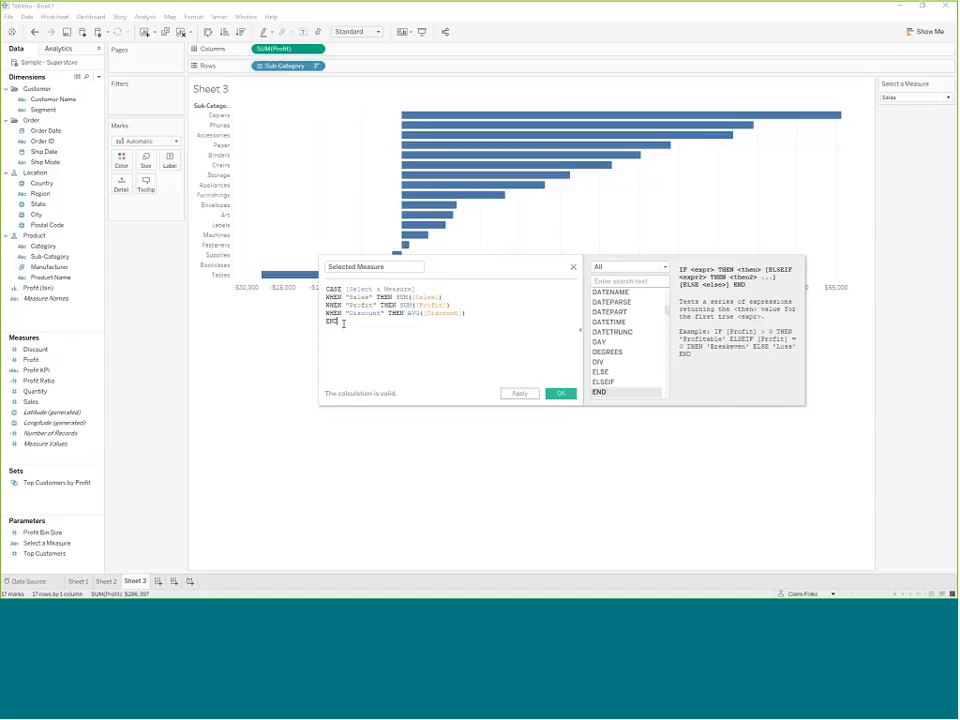
pyautogui.moveTo(347, 313); pyautogui.dragTo(381, 314)
pyautogui.click(908, 99)
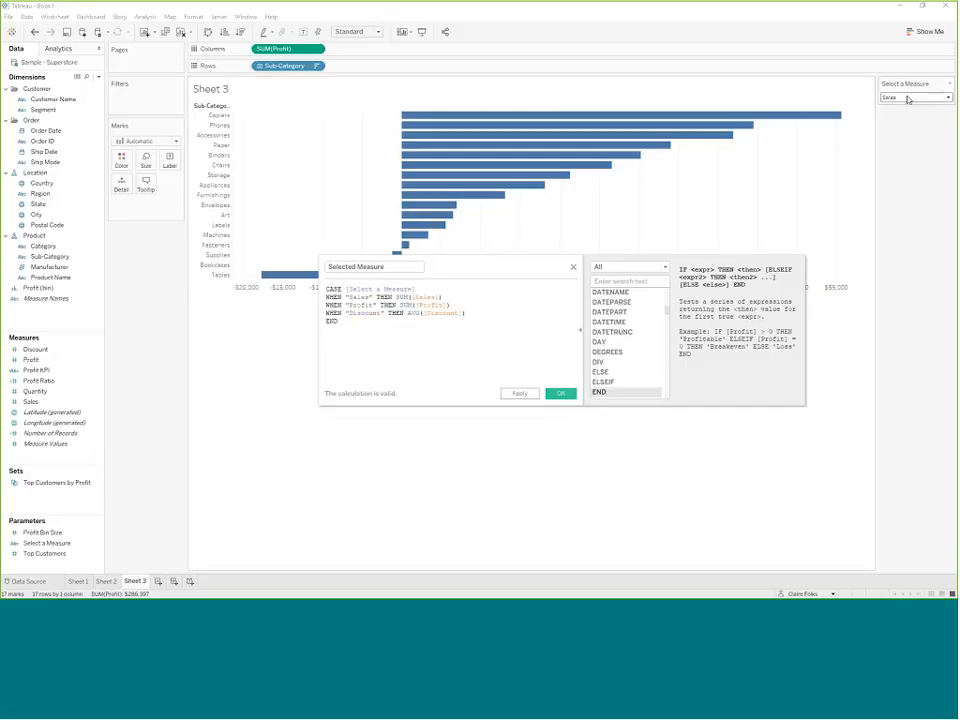
# Save the Selected Measure calculation and use it in place of Profit on Columns in the Sub-Category bar chart.
pyautogui.click(558, 393)
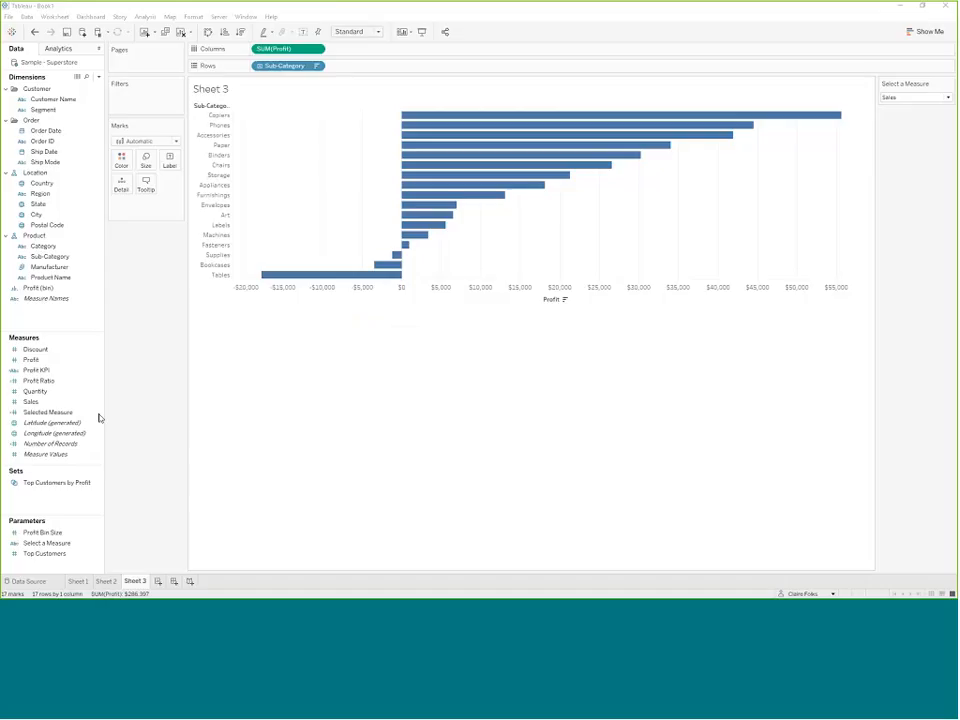
pyautogui.click(42, 418)
pyautogui.click(42, 418)
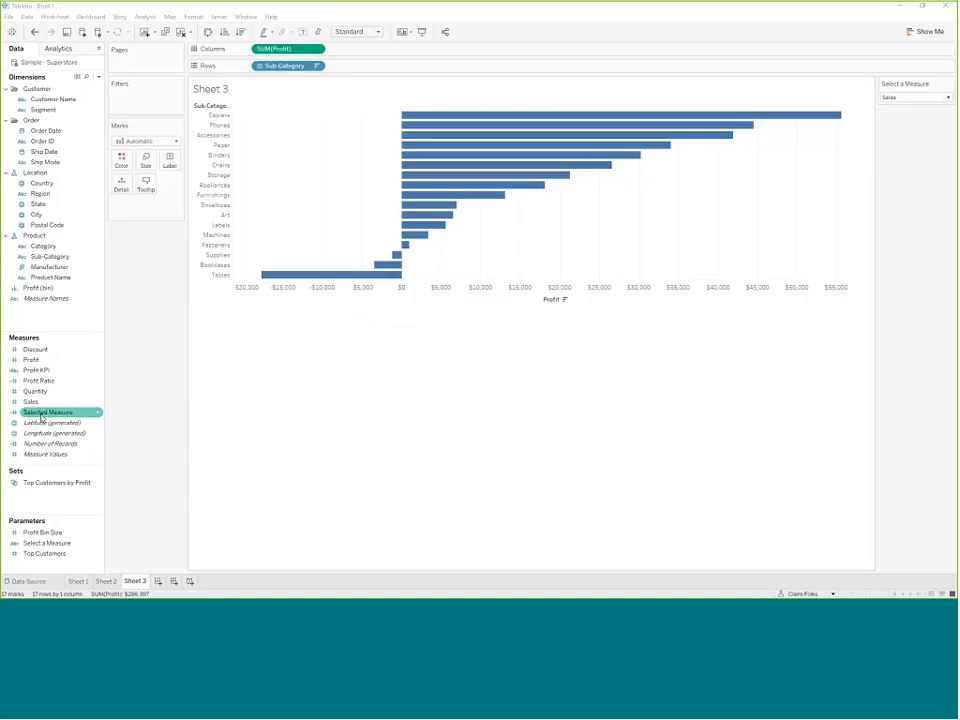
pyautogui.click(42, 418)
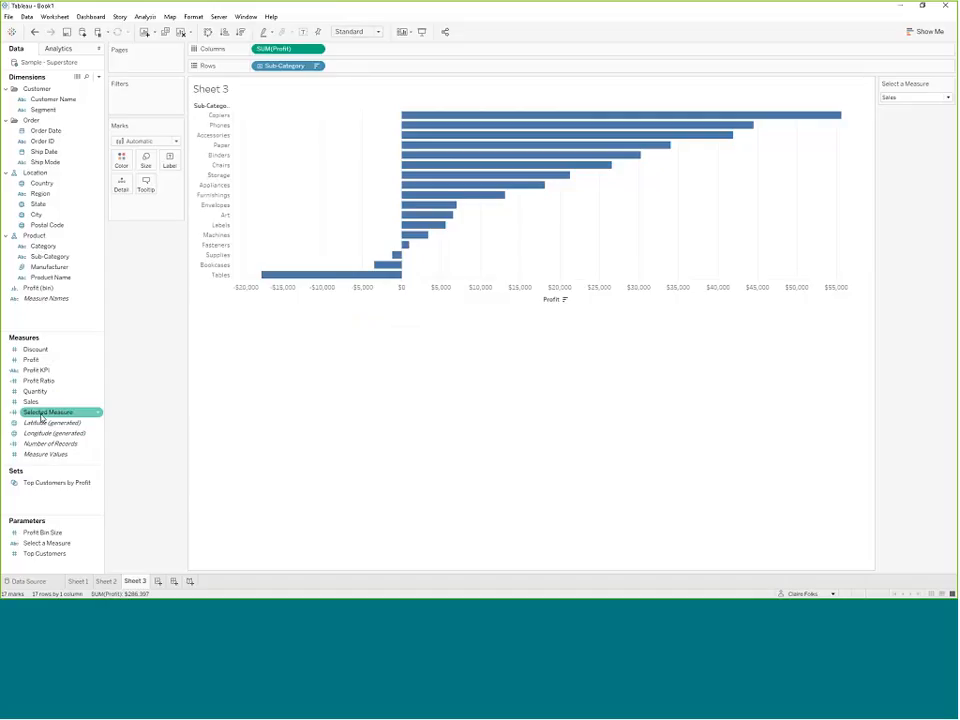
pyautogui.moveTo(42, 418); pyautogui.dragTo(377, 50)
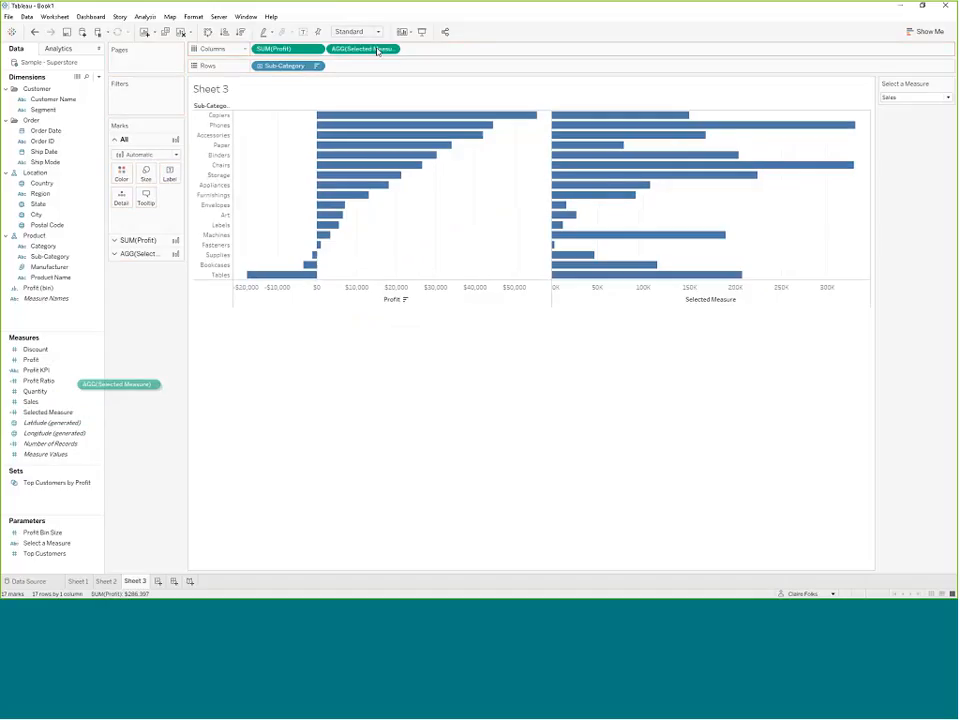
pyautogui.click(643, 301)
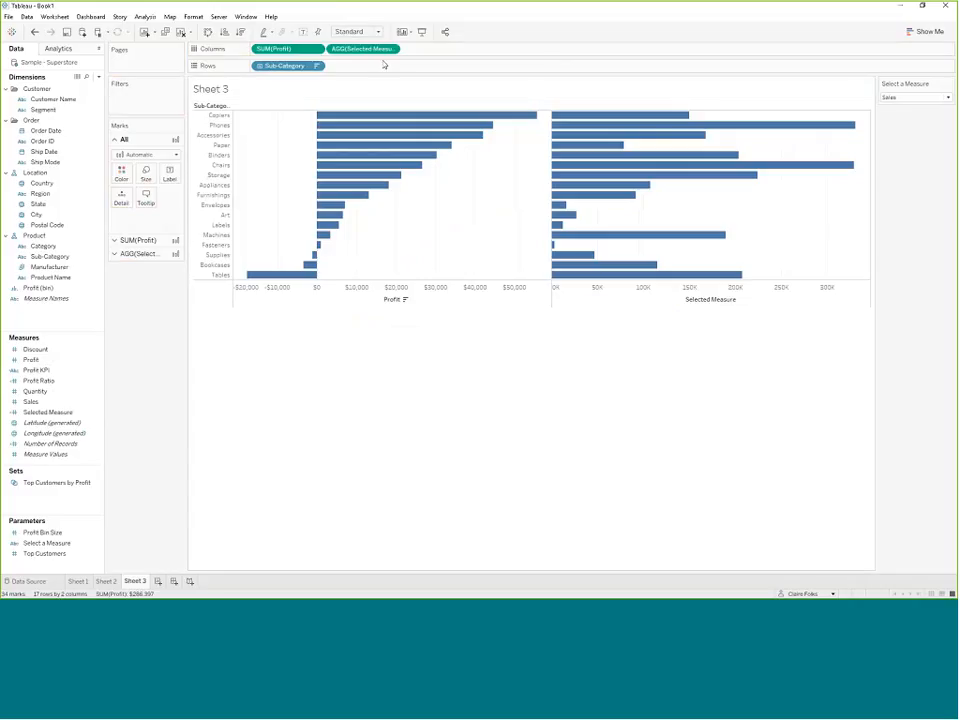
pyautogui.moveTo(289, 50); pyautogui.dragTo(126, 313)
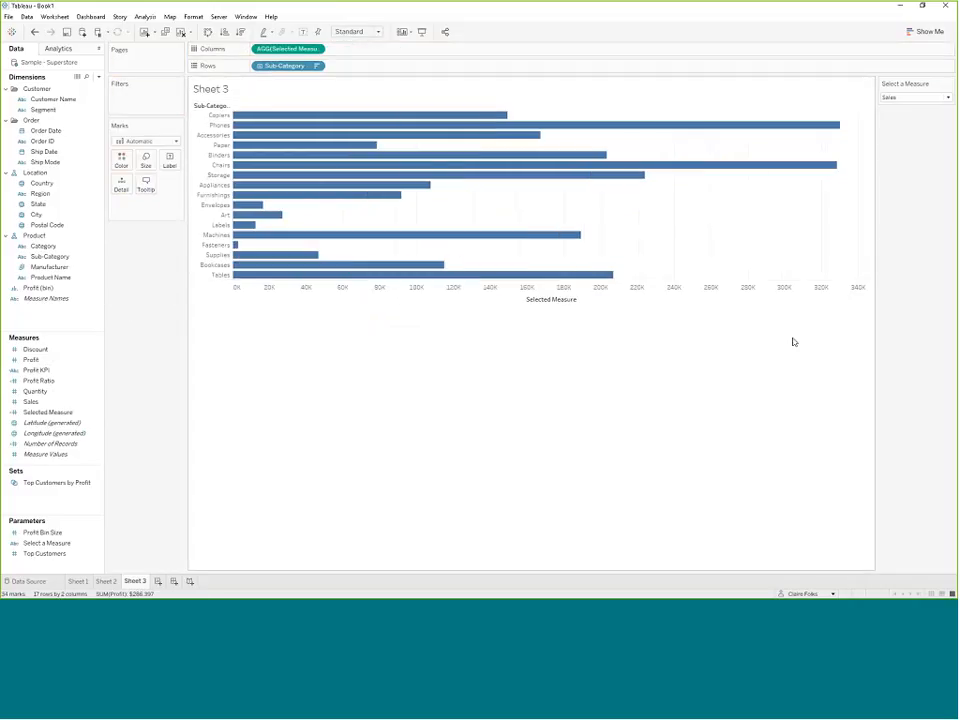
# Test the Select a Measure parameter by switching it to Profit, Discount and back to Sales.
pyautogui.click(902, 107)
pyautogui.click(902, 120)
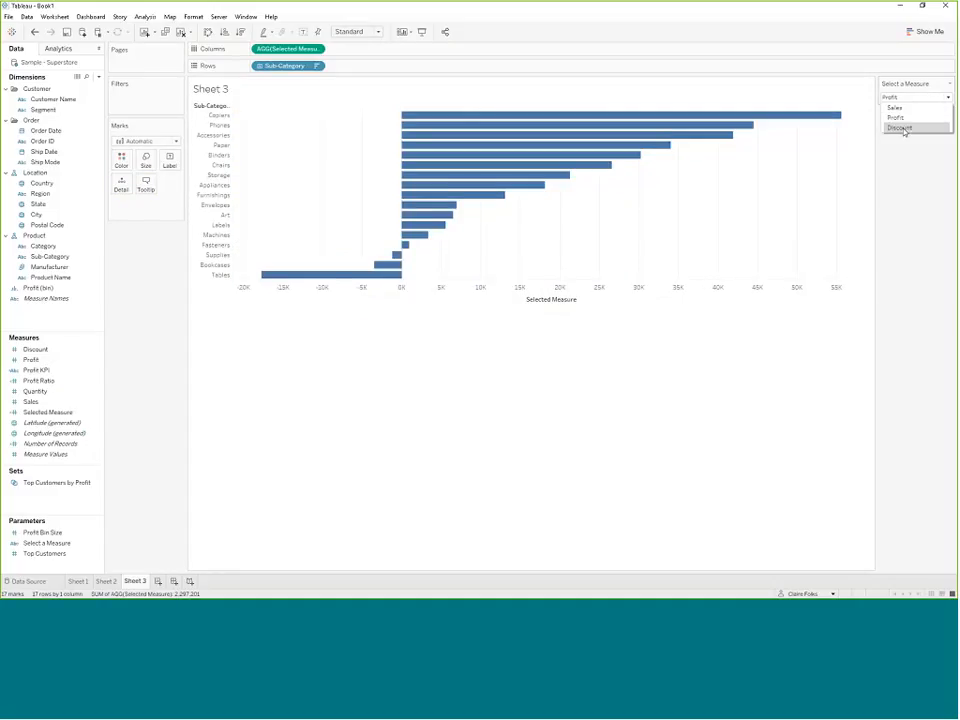
pyautogui.click(899, 128)
pyautogui.click(900, 97)
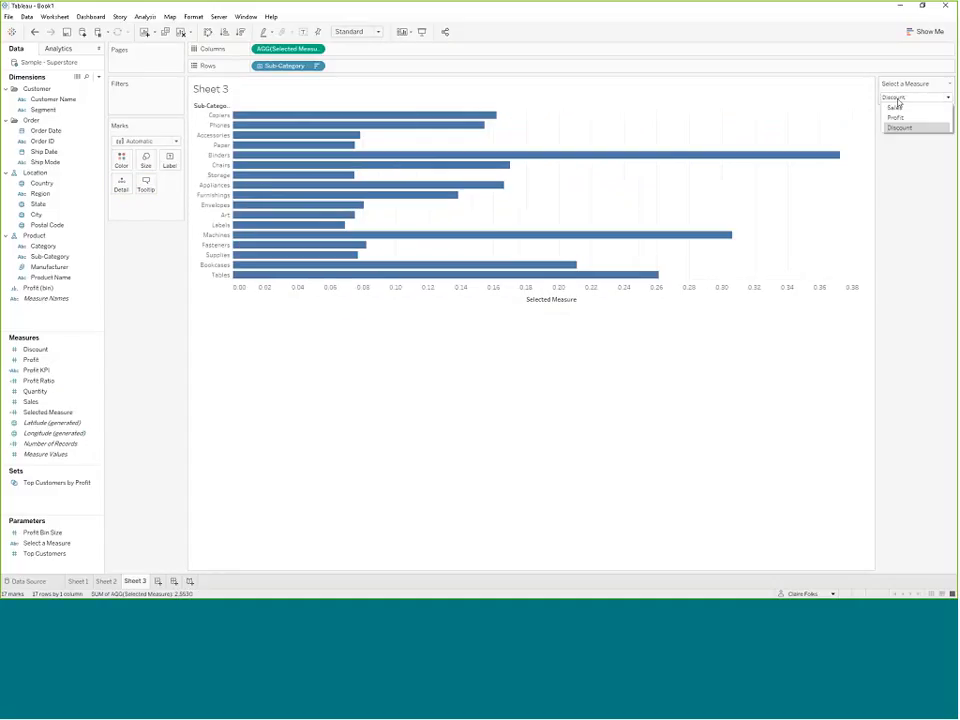
pyautogui.click(900, 126)
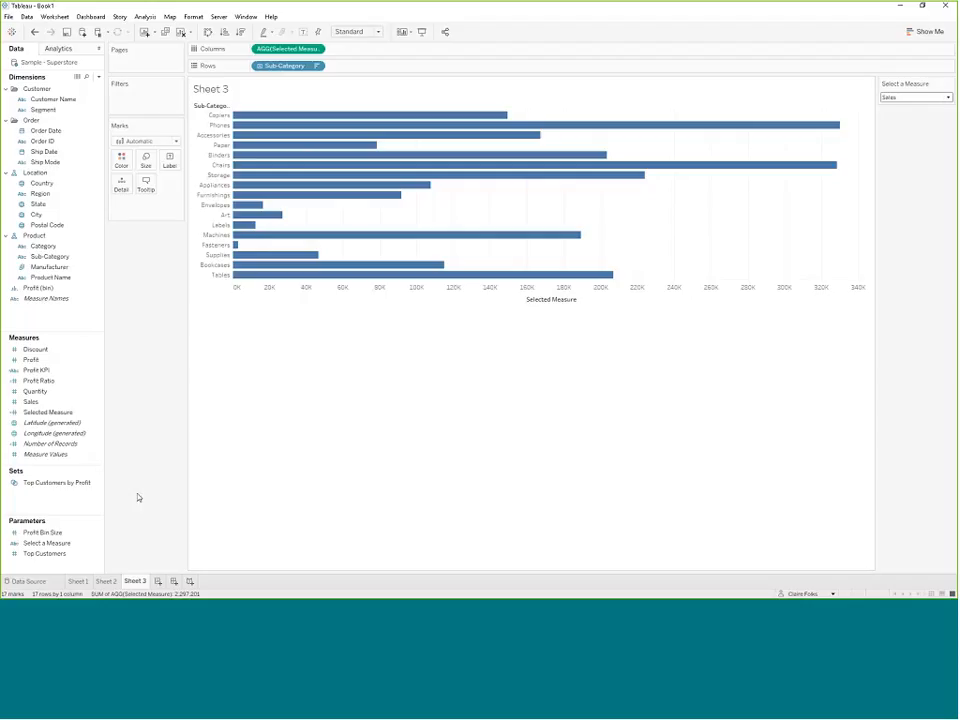
# Create a new dashboard with Sheet 1 across the top and Sheet 2 and Sheet 3 side by side below it.
pyautogui.click(175, 582)
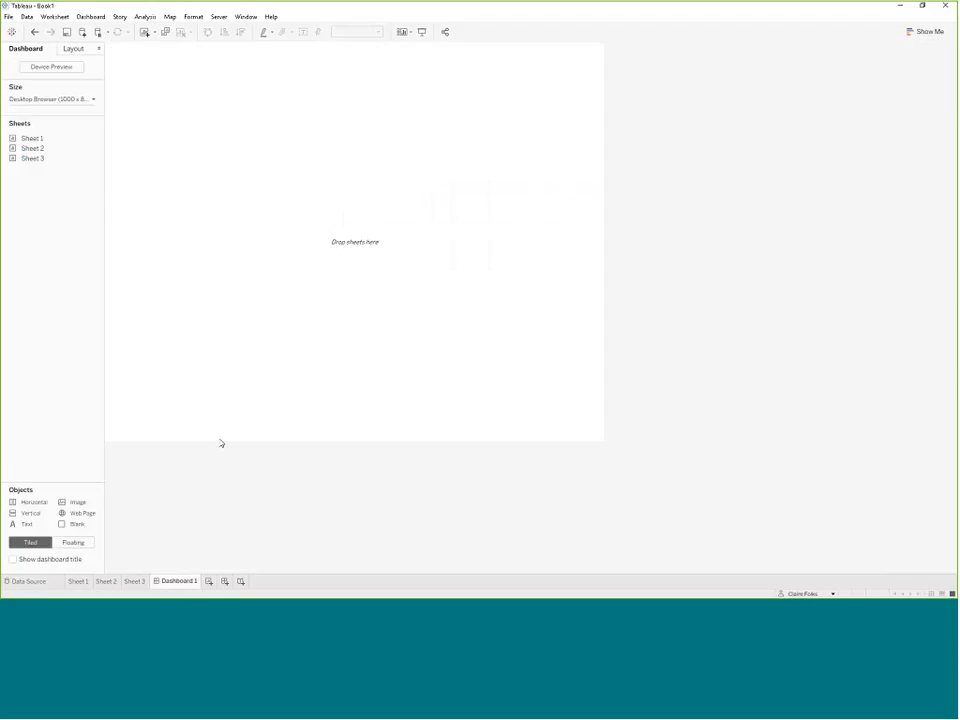
pyautogui.click(40, 148)
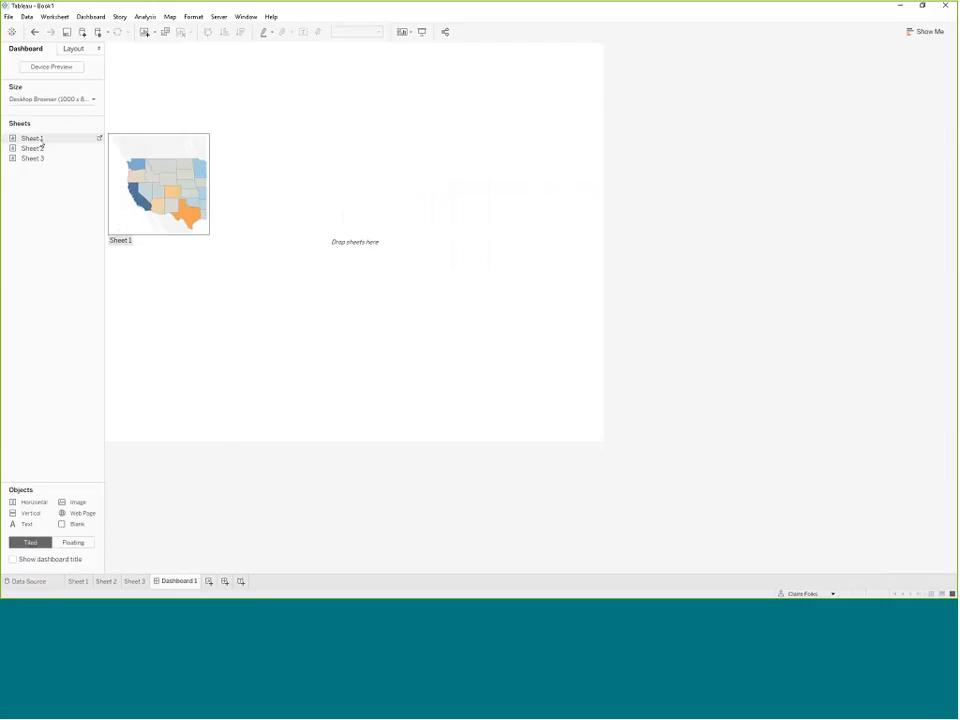
pyautogui.moveTo(42, 145); pyautogui.dragTo(329, 141)
pyautogui.moveTo(32, 148); pyautogui.dragTo(212, 330)
pyautogui.moveTo(32, 158); pyautogui.dragTo(406, 338)
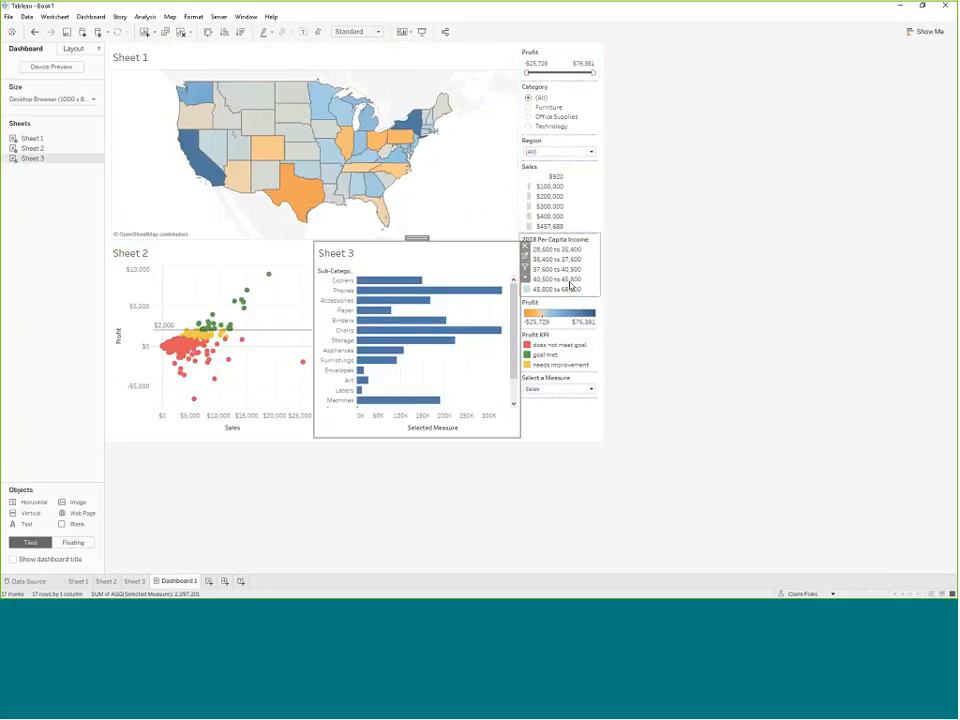
# Remove the Sales size legend and the 2018 Per Capita Income legend from the dashboard.
pyautogui.click(567, 207)
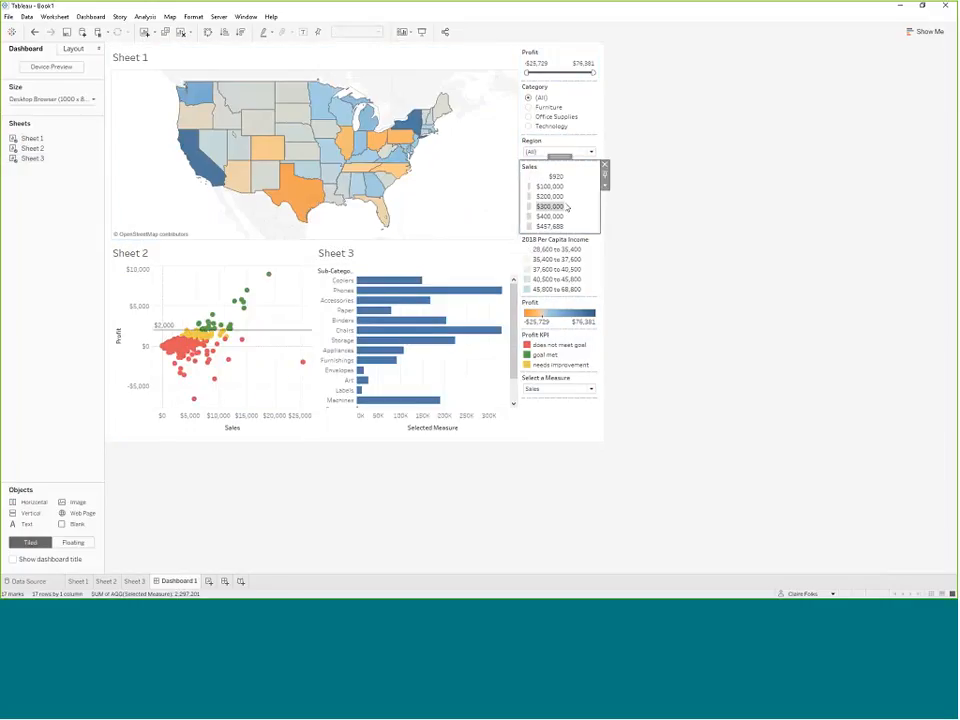
pyautogui.click(604, 165)
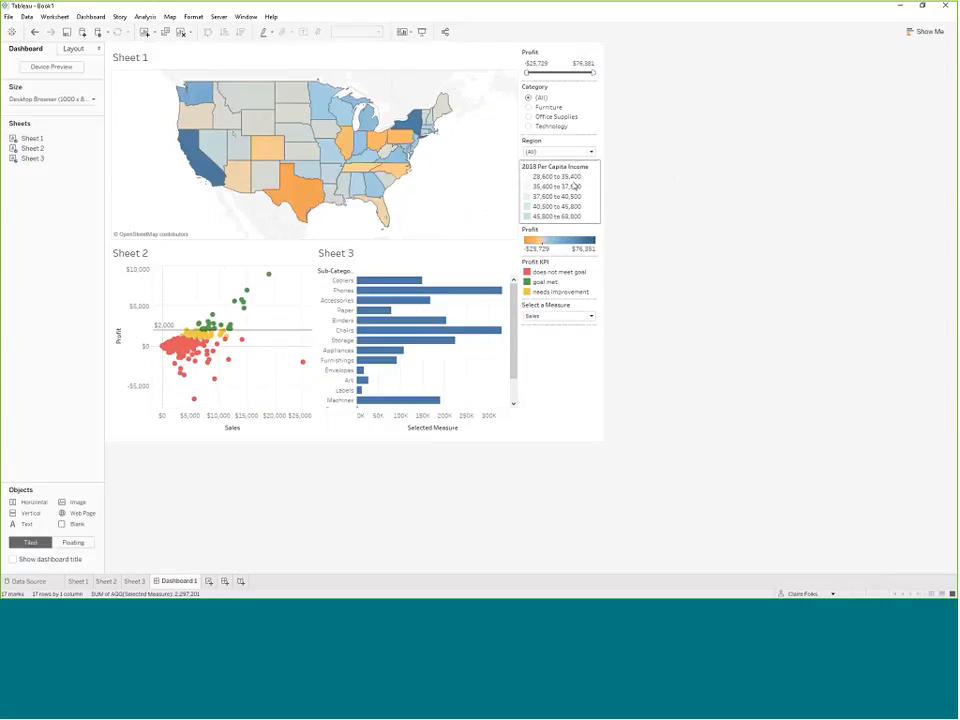
pyautogui.click(575, 187)
pyautogui.click(604, 165)
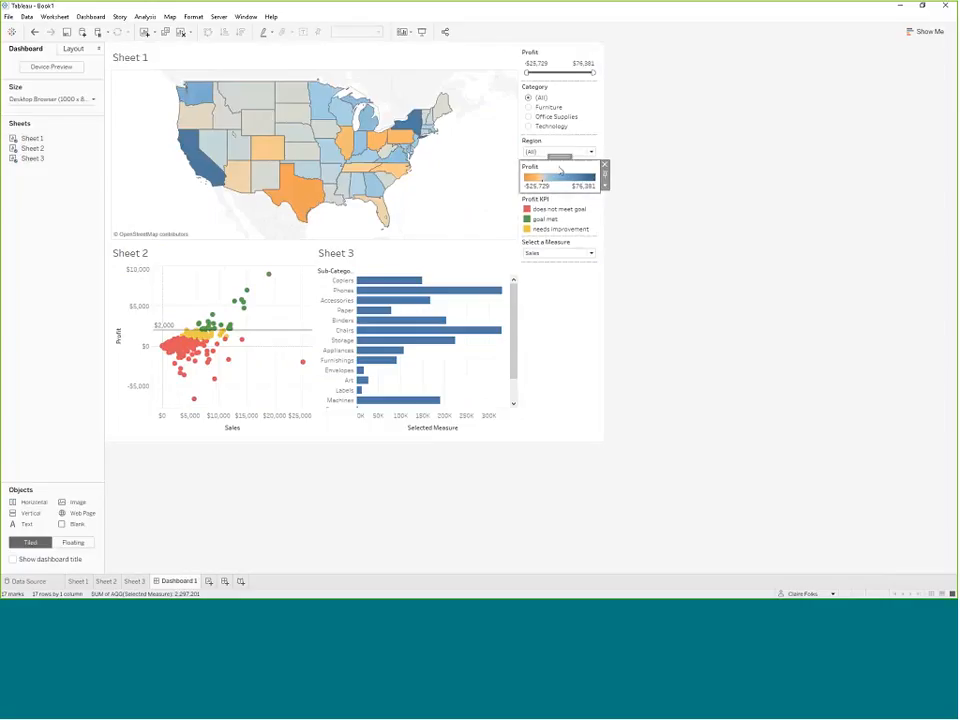
# Make the Profit color legend floating and place it over the lower-left corner of the Sheet 1 map.
pyautogui.click(604, 185)
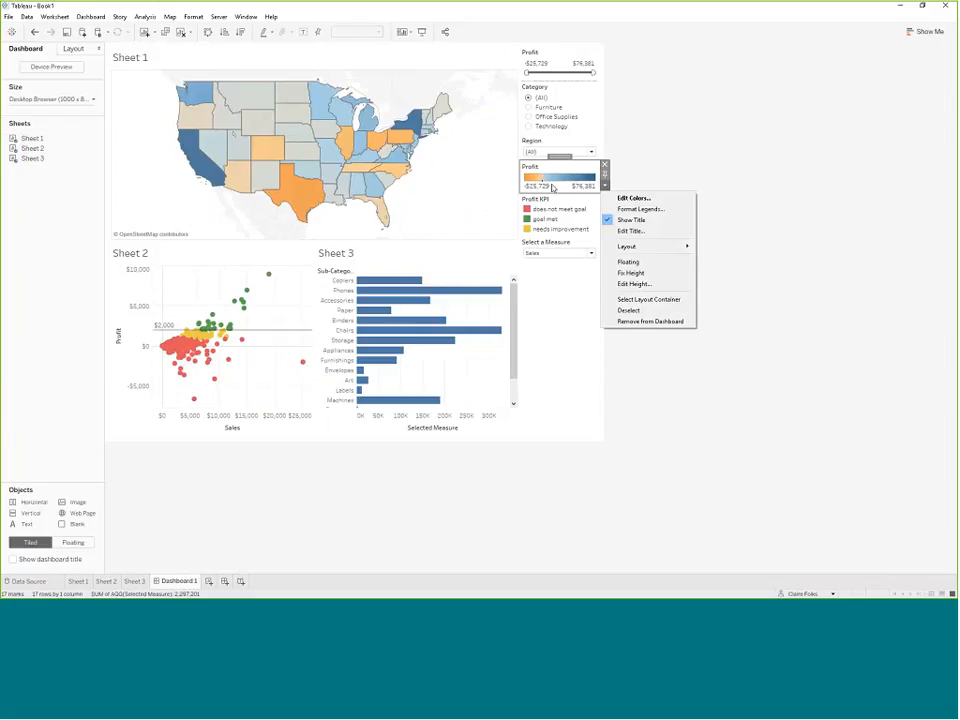
pyautogui.click(619, 264)
pyautogui.moveTo(555, 162); pyautogui.dragTo(150, 184)
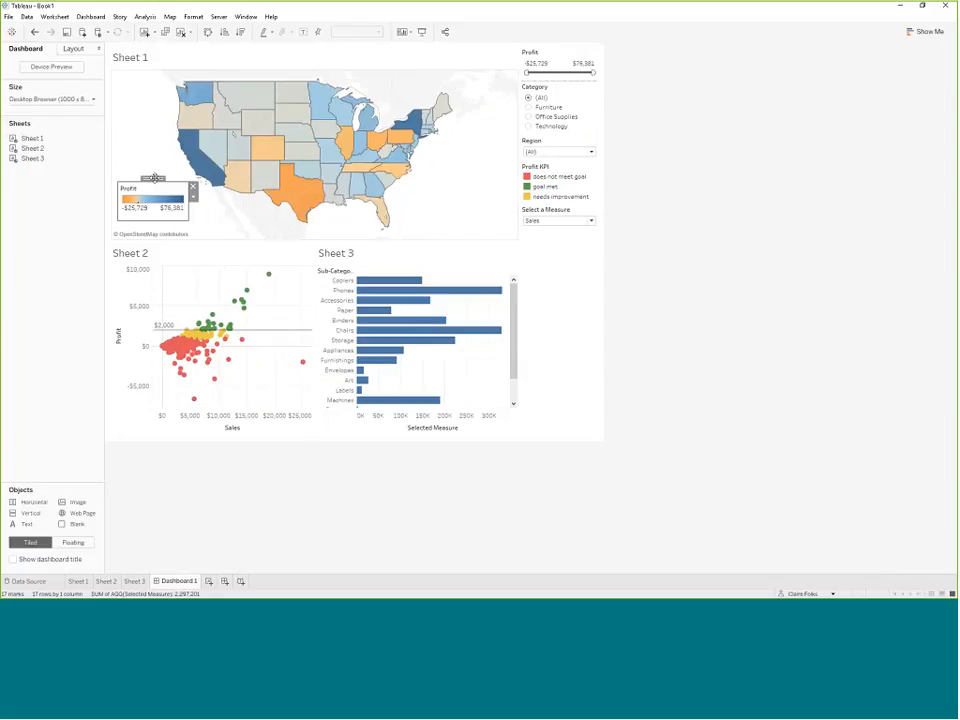
# Float the Profit KPI legend over the lower-right corner of the Sheet 2 scatter plot and enlarge it to fit all three entries.
pyautogui.click(572, 189)
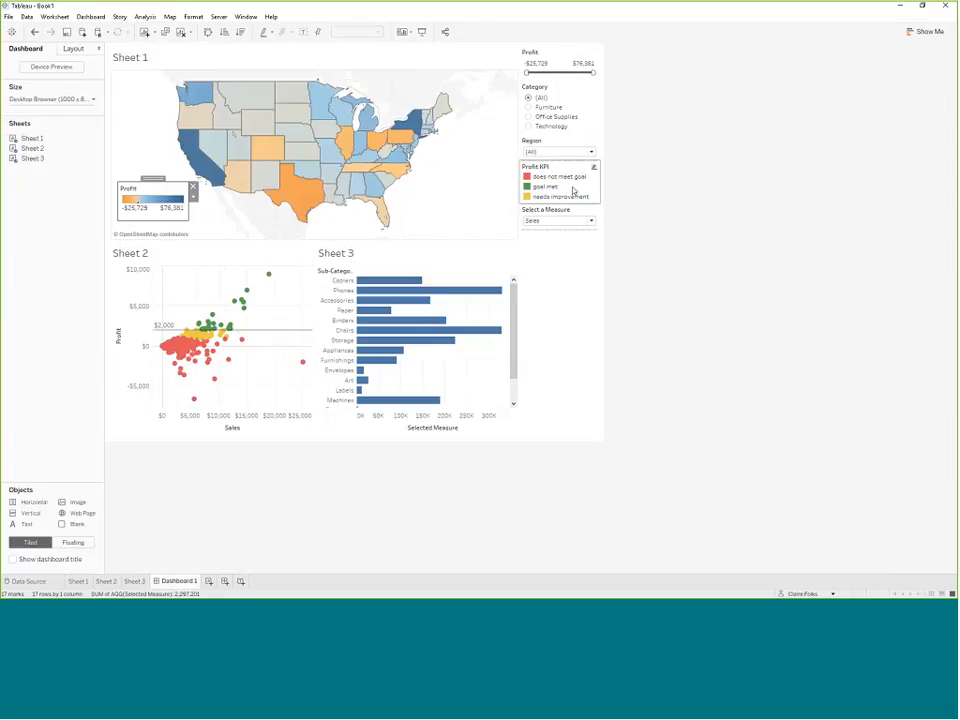
pyautogui.click(604, 187)
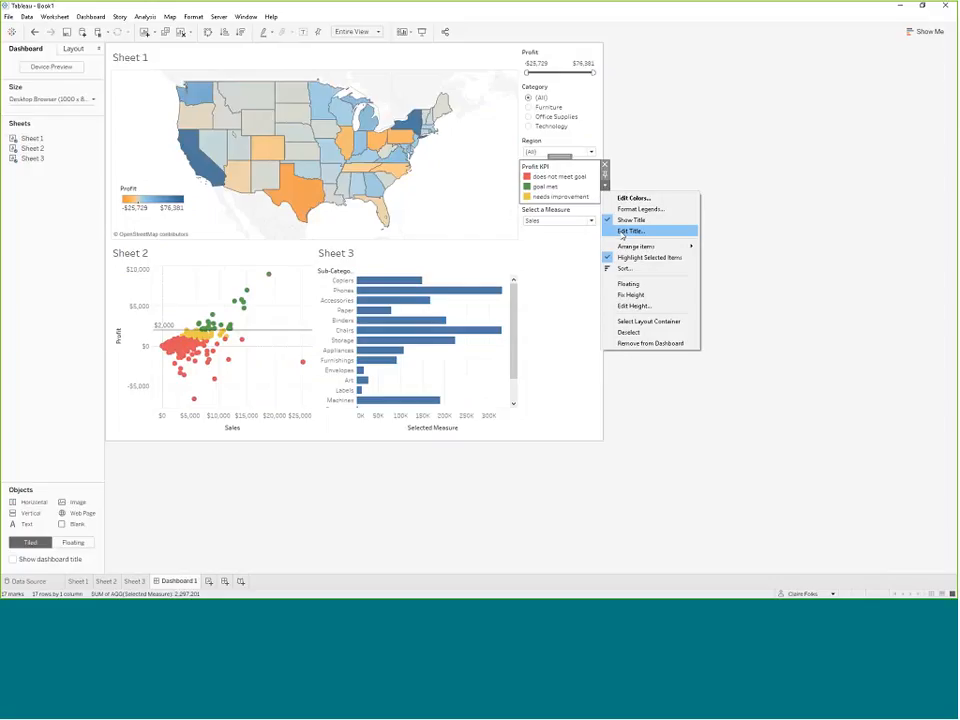
pyautogui.click(628, 285)
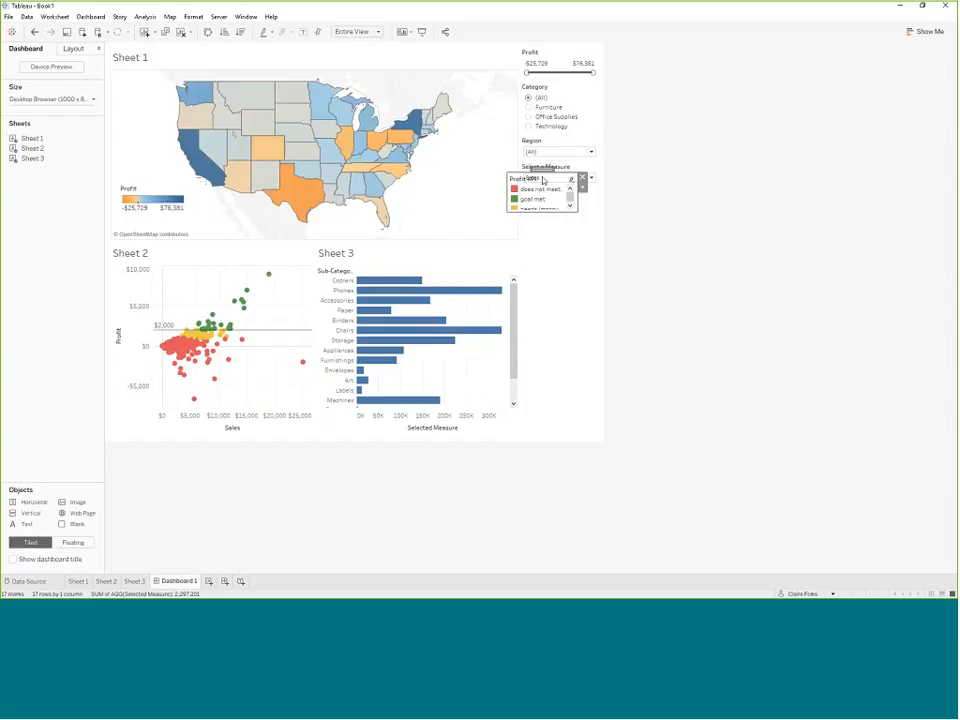
pyautogui.moveTo(543, 170); pyautogui.dragTo(271, 368)
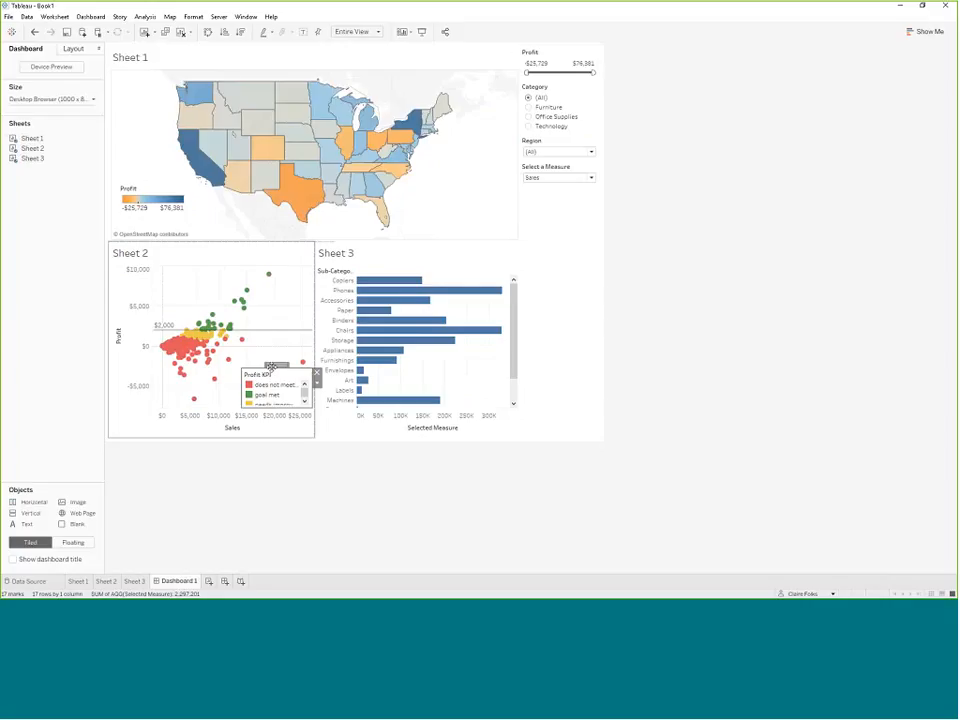
pyautogui.click(277, 366)
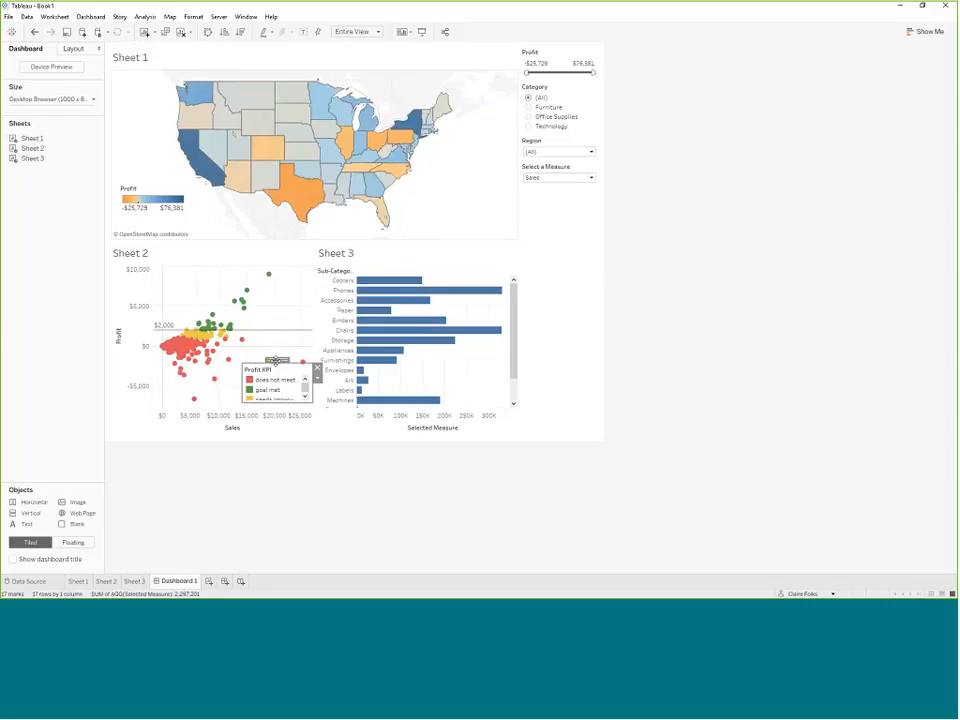
pyautogui.moveTo(256, 363); pyautogui.dragTo(258, 357)
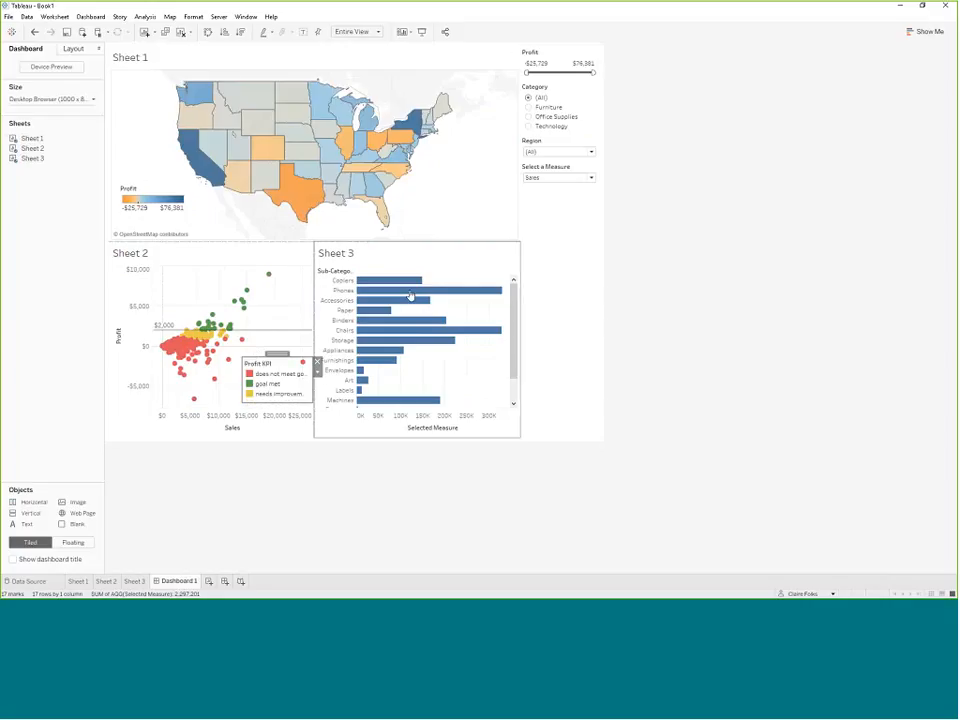
# Set the fit of the Sheet 3 bar chart to Entire View.
pyautogui.click(437, 261)
pyautogui.click(526, 281)
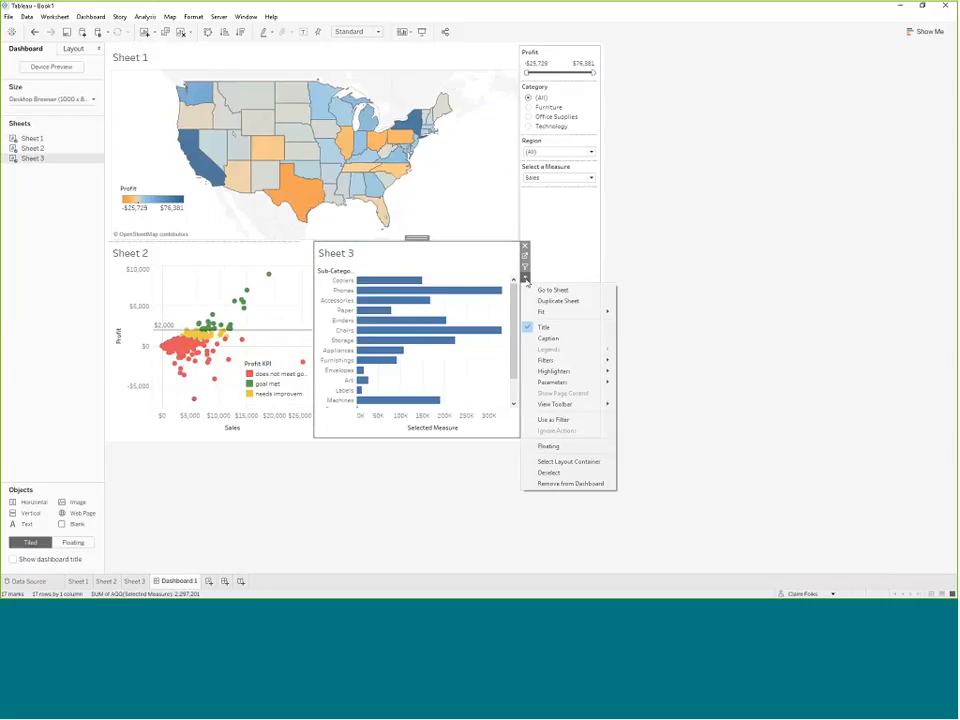
pyautogui.moveTo(550, 317)
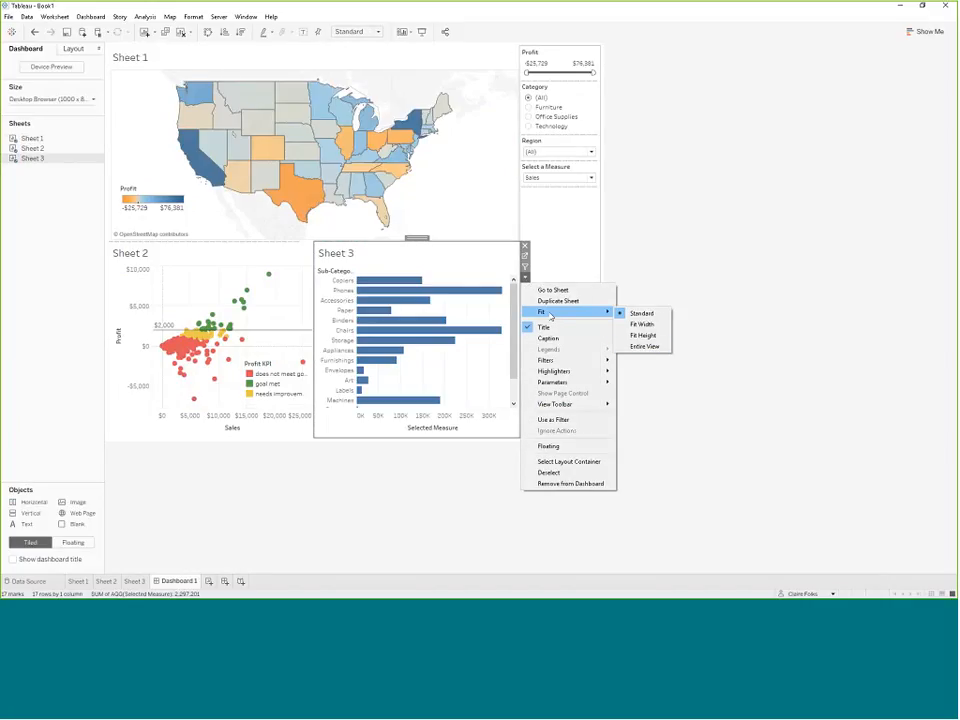
pyautogui.click(646, 346)
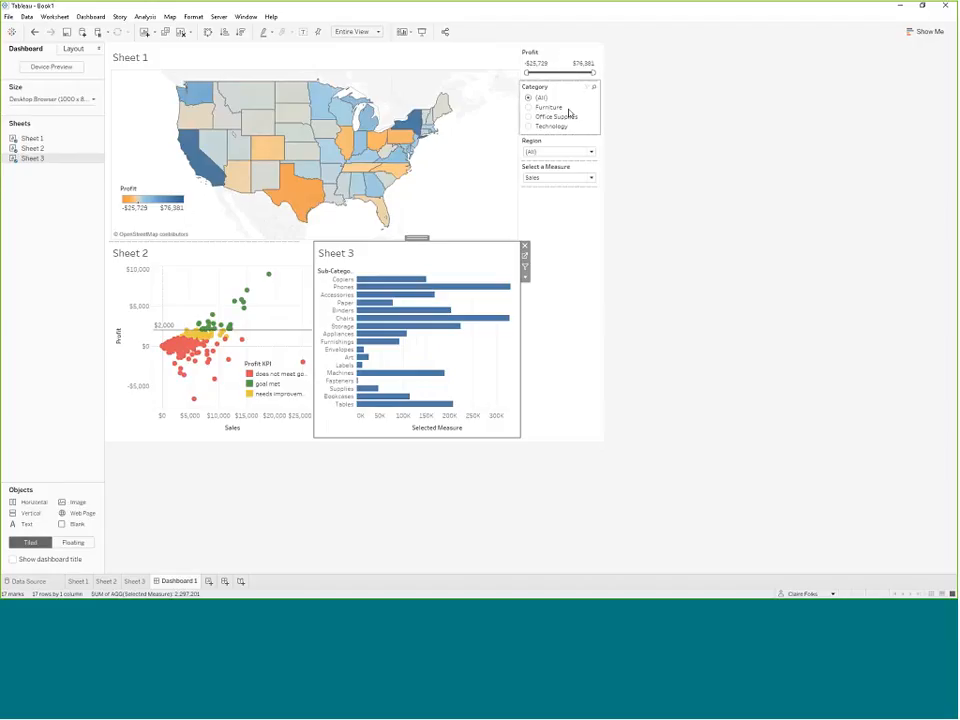
# Use the Sheet 1 map as a dashboard filter and test it by selecting Texas, then clearing the selection.
pyautogui.click(458, 154)
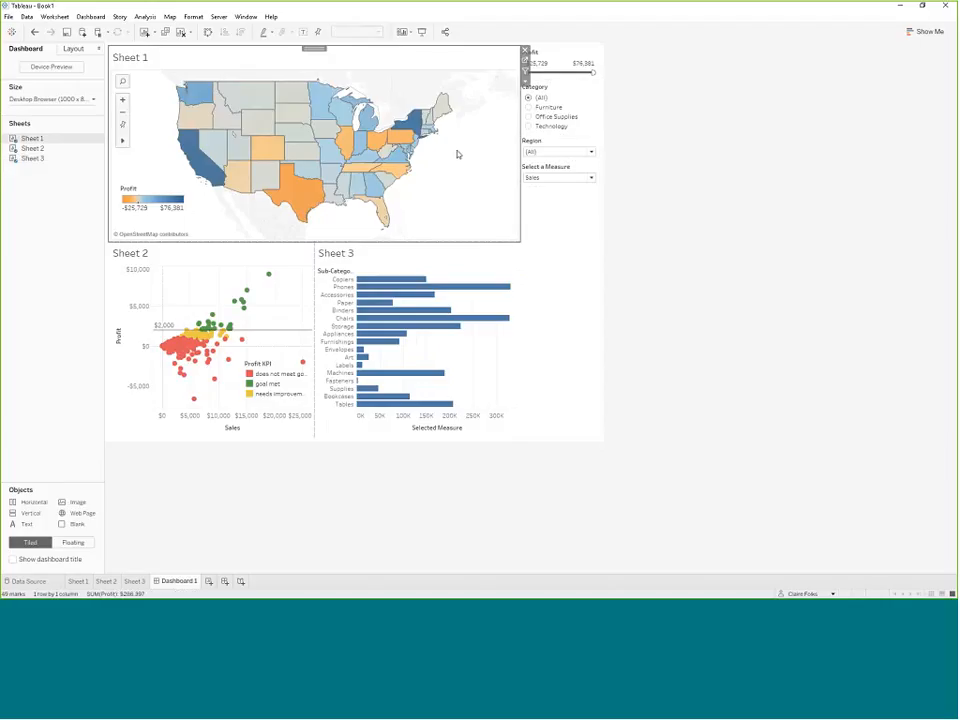
pyautogui.click(525, 72)
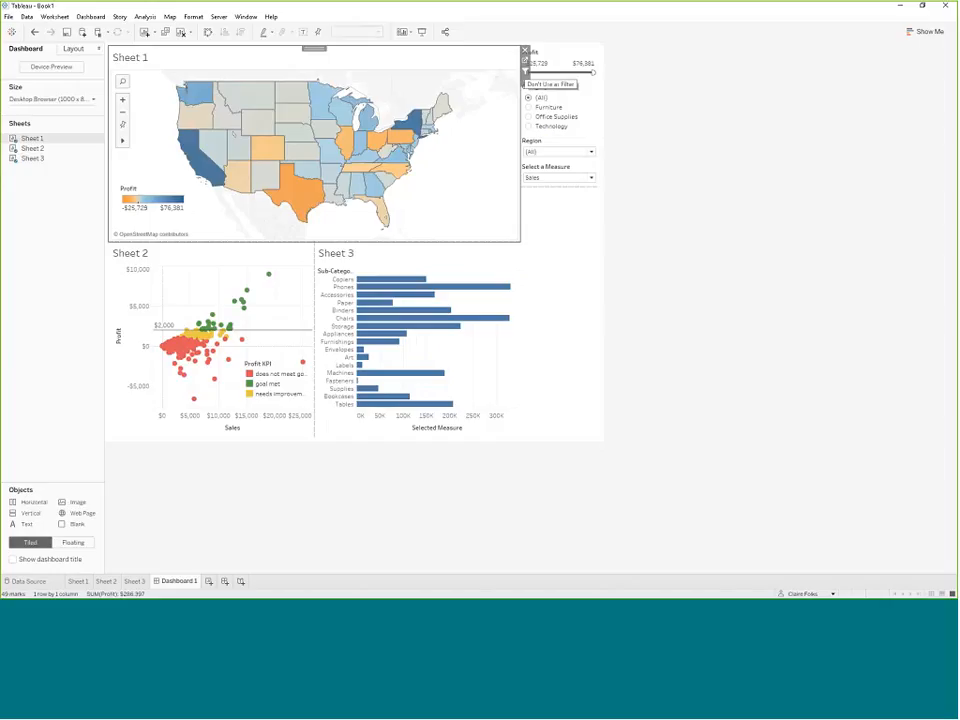
pyautogui.moveTo(299, 194)
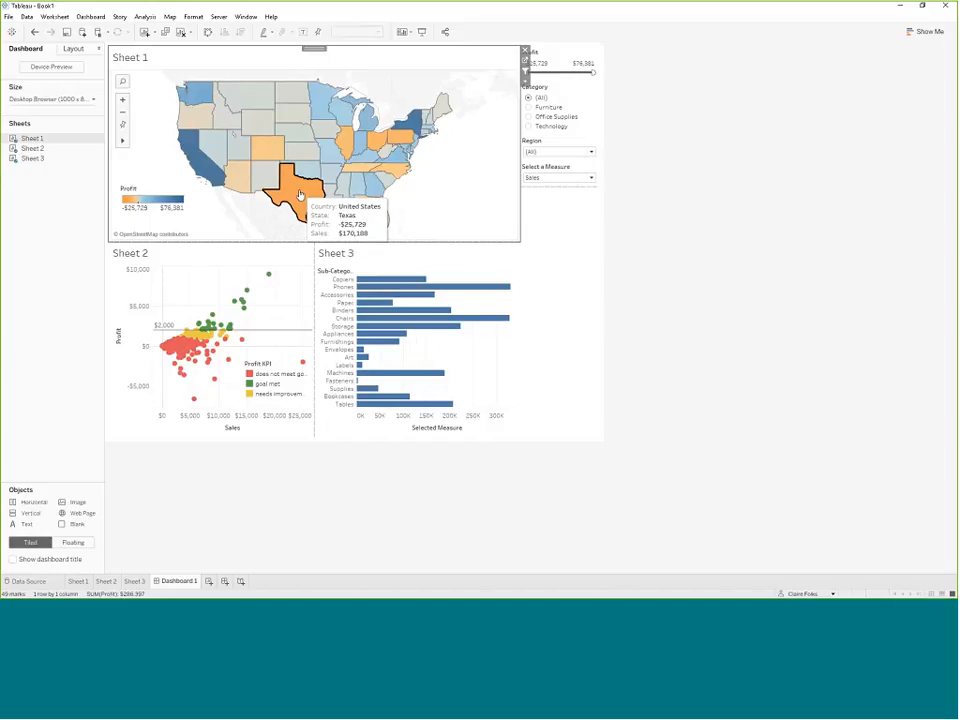
pyautogui.click(299, 194)
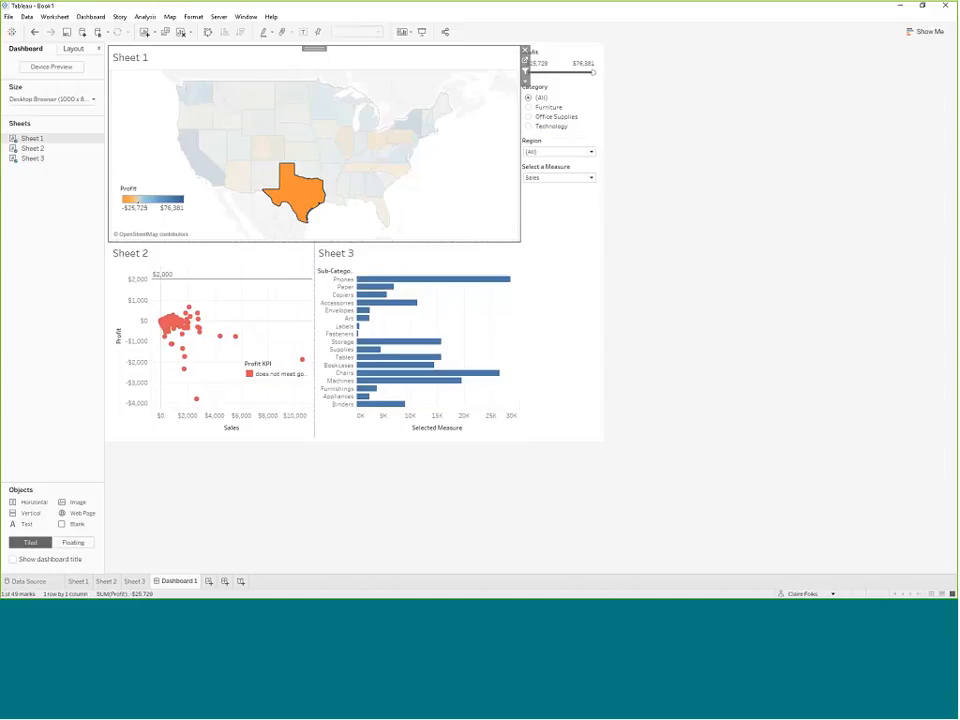
pyautogui.click(306, 200)
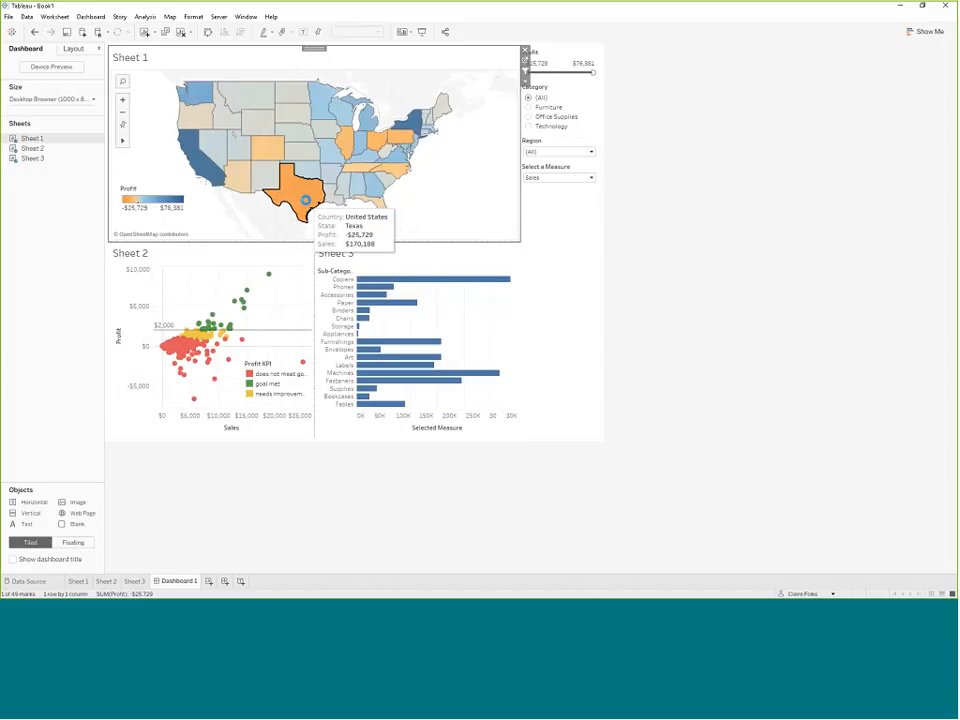
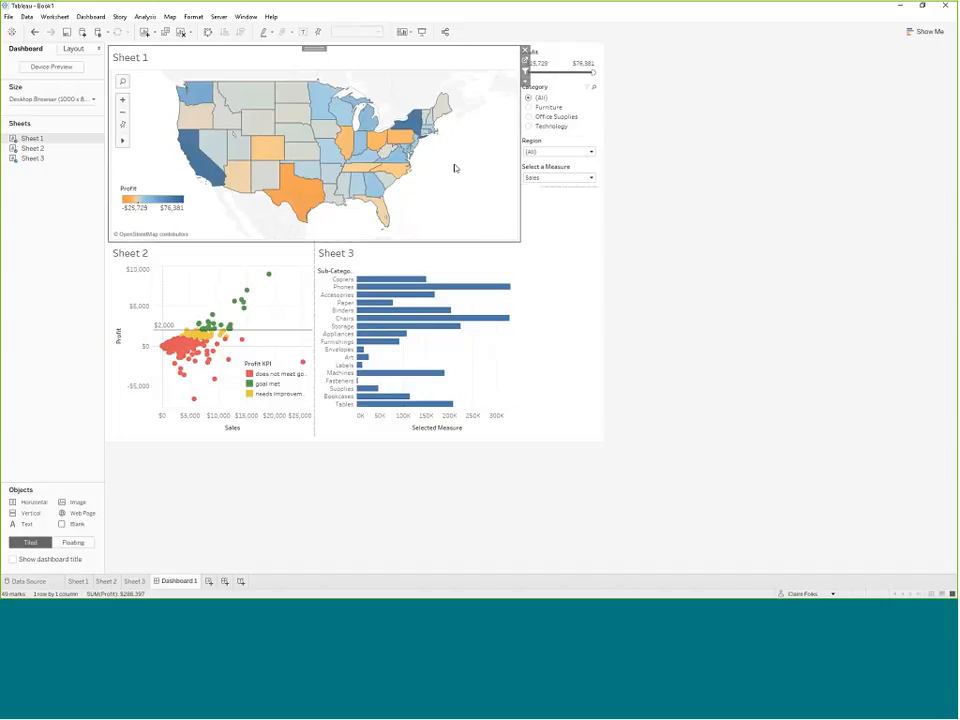
# Use the Sheet 2 scatter plot as a dashboard filter and test it by selecting a customer mark, then clearing the selection.
pyautogui.click(285, 263)
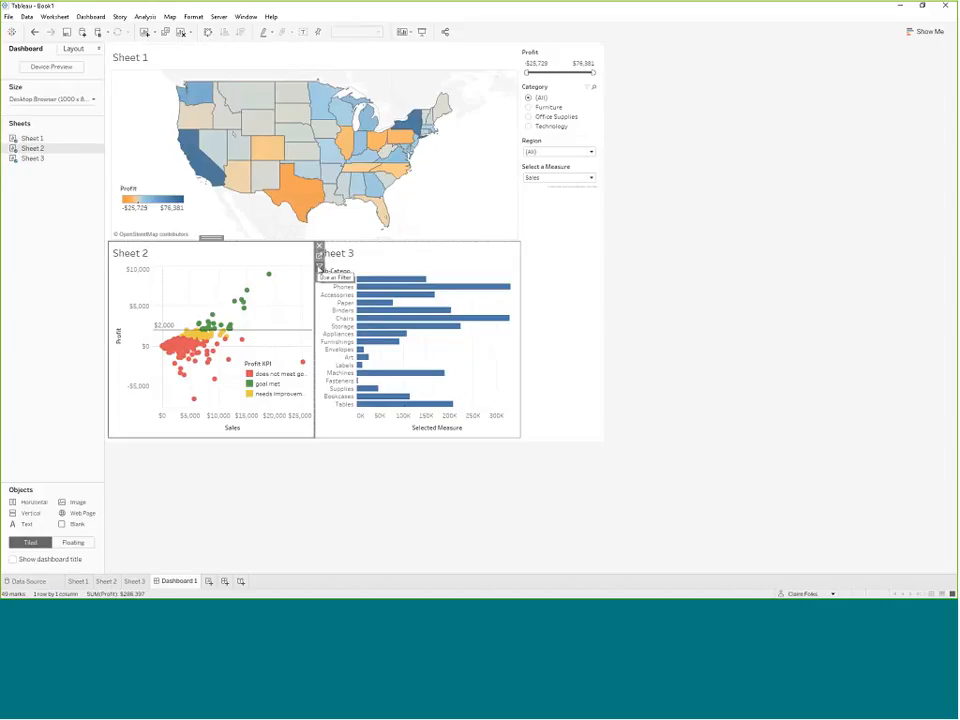
pyautogui.click(215, 382)
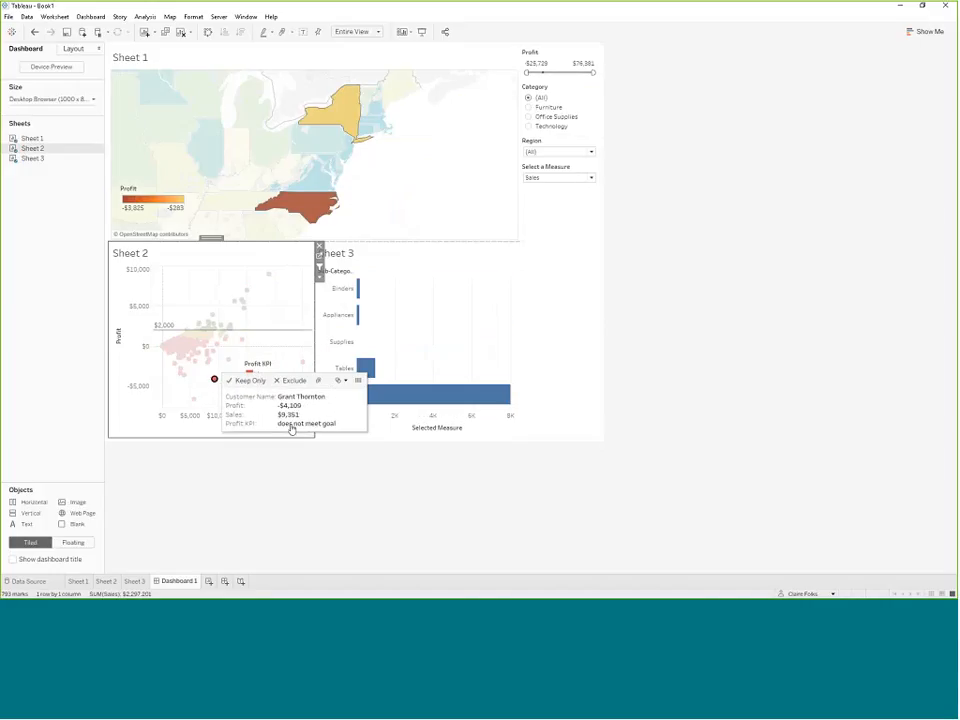
pyautogui.click(291, 425)
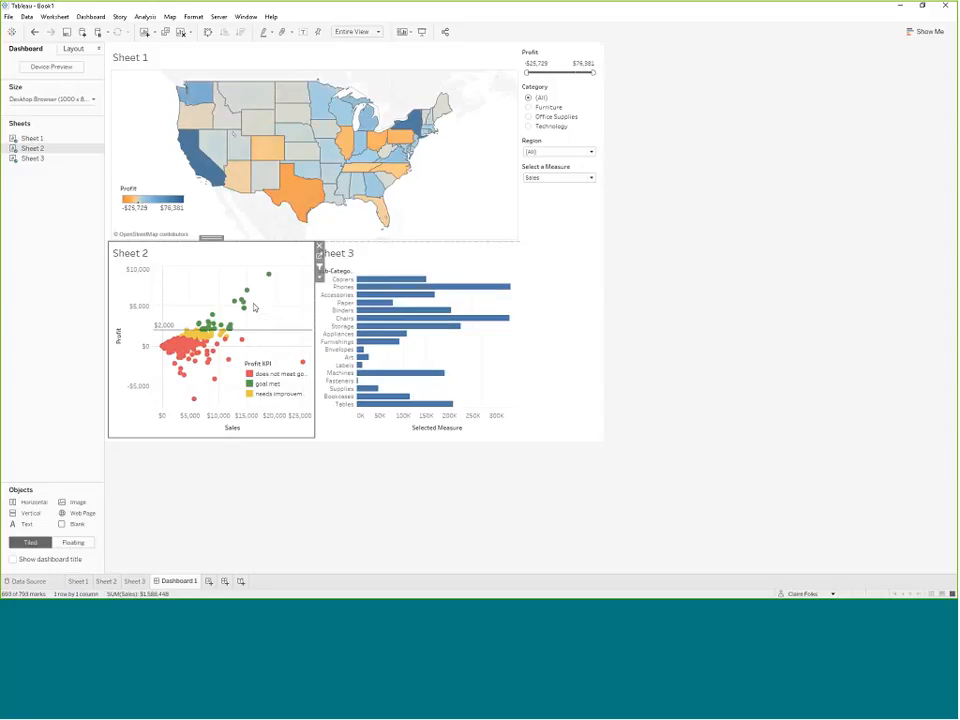
# Test the dashboard's Category filter by choosing Office Supplies, then set it back to (All).
pyautogui.click(572, 104)
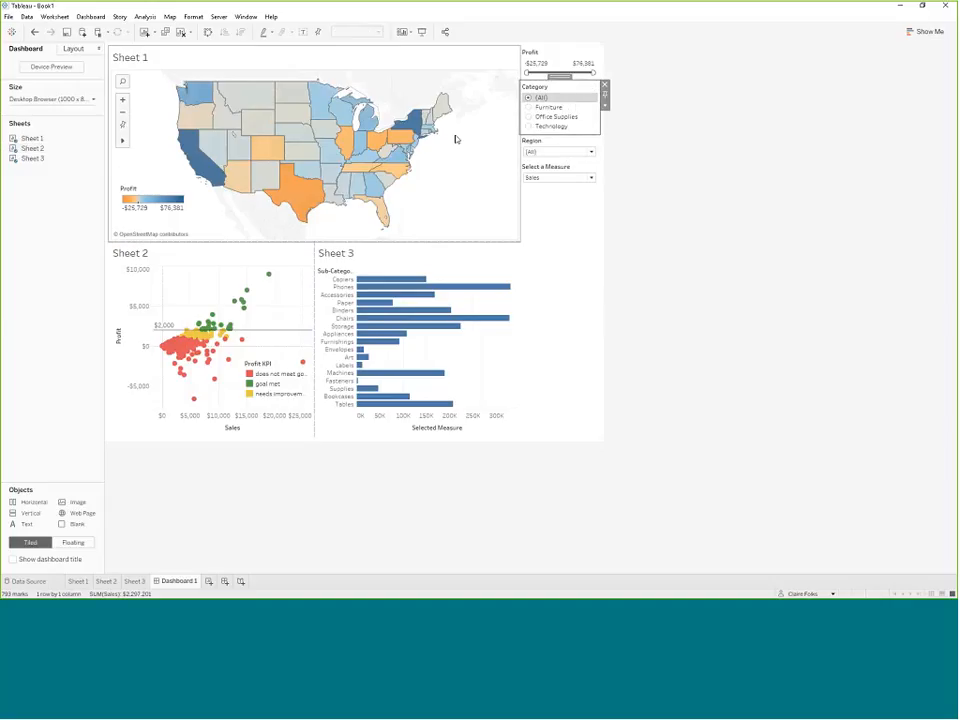
pyautogui.click(529, 107)
pyautogui.click(528, 97)
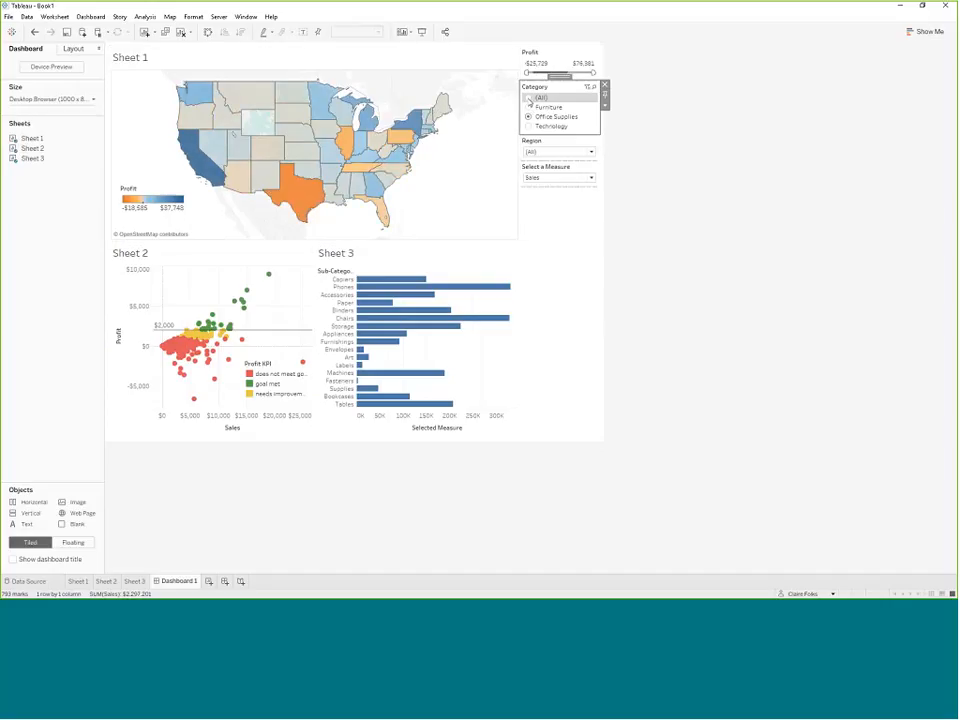
# Apply the Category filter to the selected worksheets Sheet 2 and Sheet 3 in addition to Sheet 1.
pyautogui.click(605, 107)
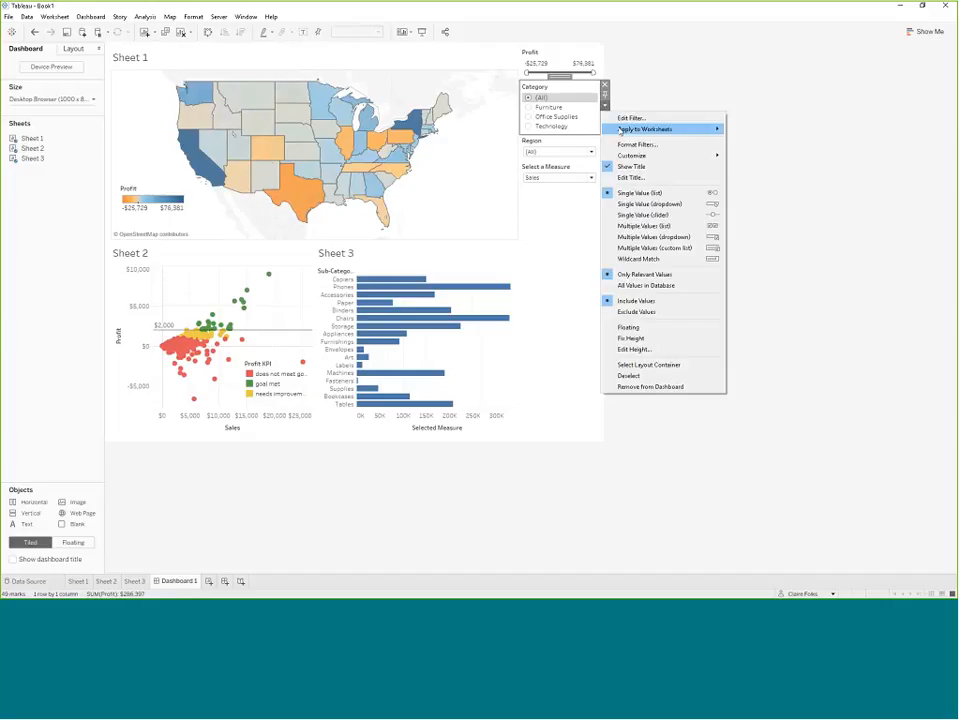
pyautogui.moveTo(621, 131)
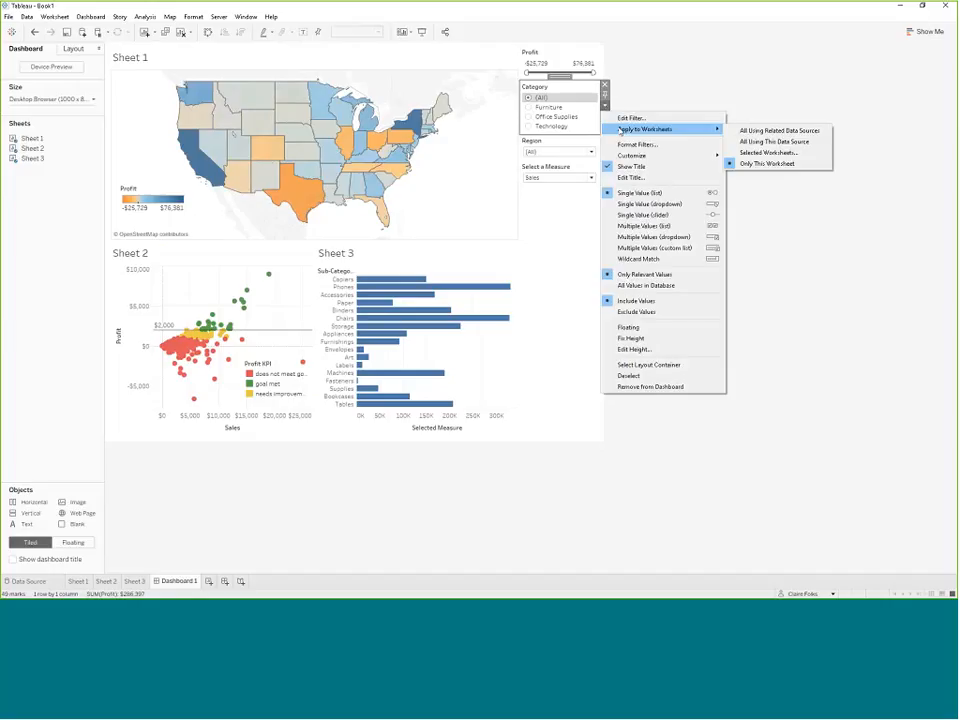
pyautogui.click(769, 153)
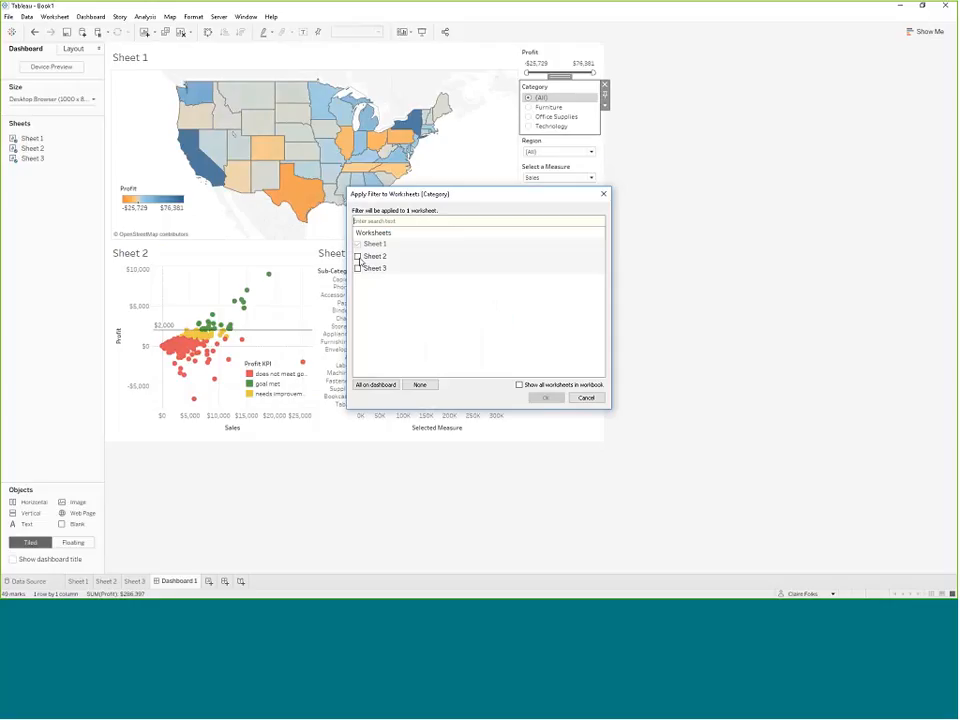
pyautogui.click(359, 257)
pyautogui.click(358, 268)
pyautogui.click(548, 399)
# Filter the dashboard to the Furniture category.
pyautogui.click(531, 113)
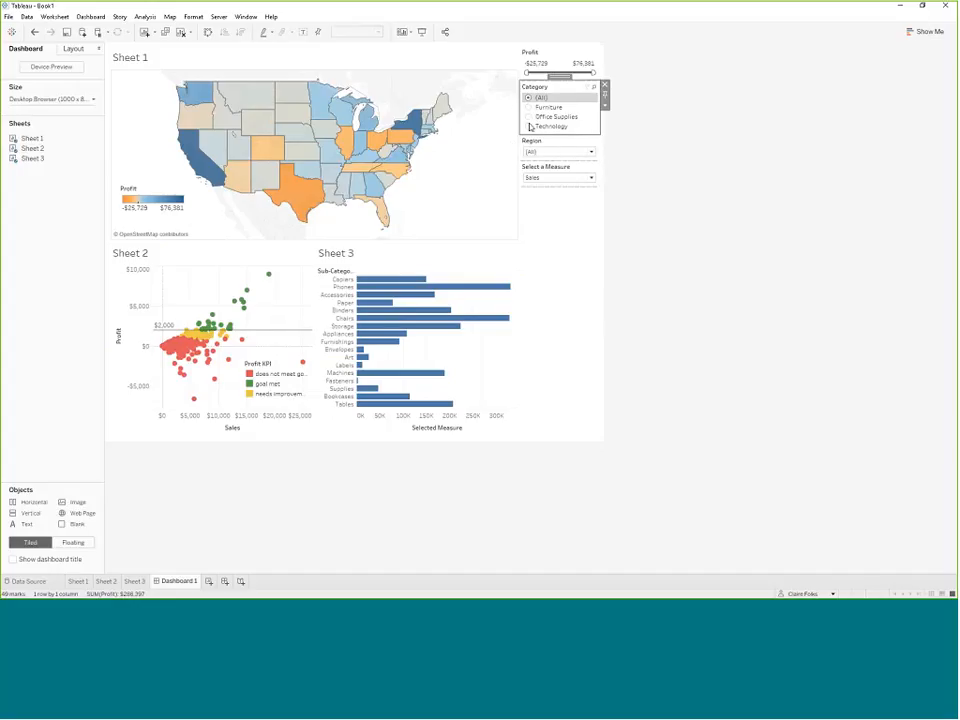
pyautogui.click(529, 111)
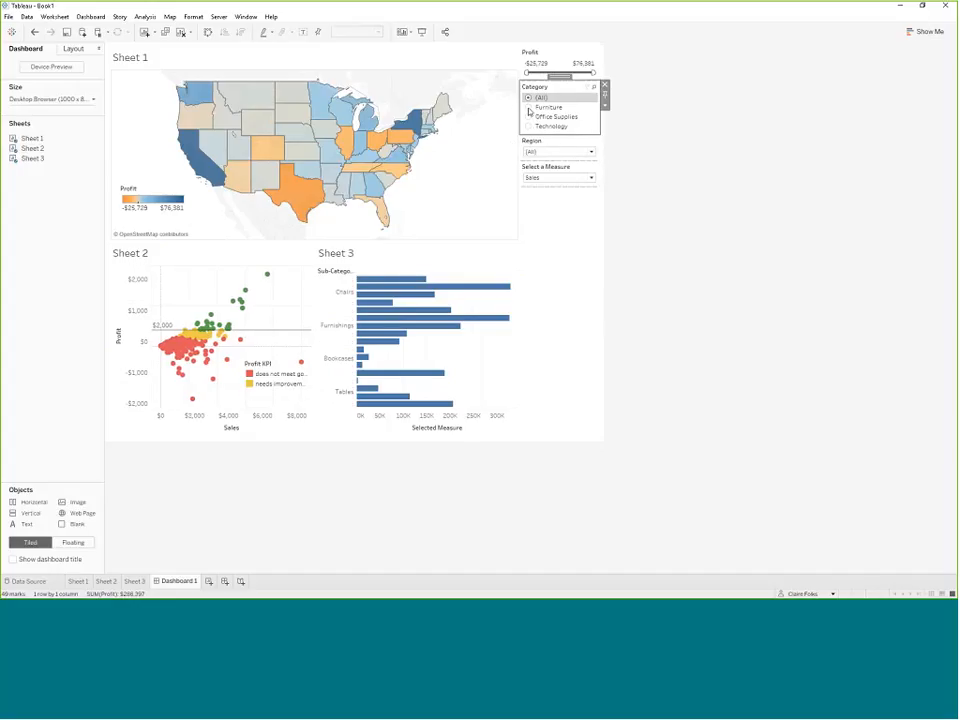
pyautogui.click(529, 111)
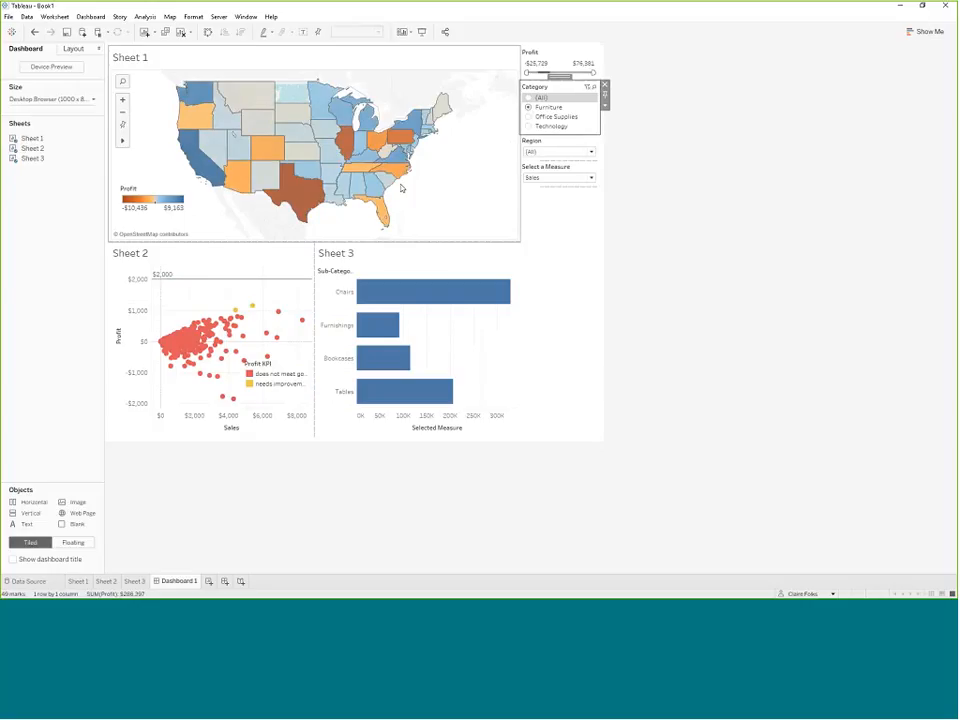
# Select Texas on the map and all its Sheet 2 scatter marks, view their summary and full underlying data, and close the data window.
pyautogui.click(304, 196)
pyautogui.click(304, 196)
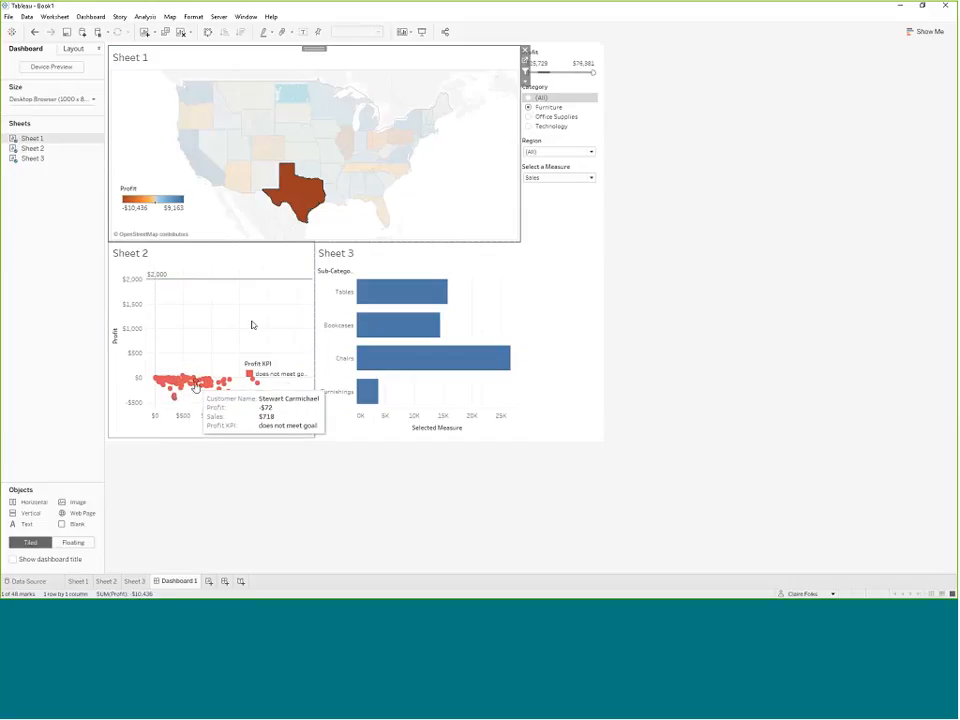
pyautogui.moveTo(120, 366); pyautogui.dragTo(311, 428)
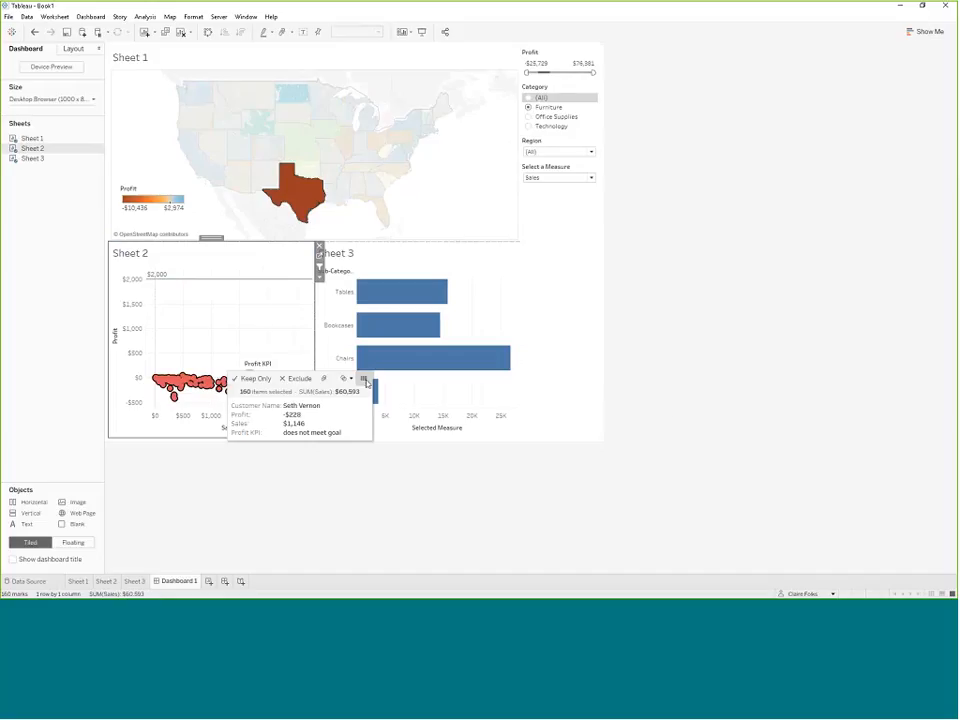
pyautogui.click(365, 380)
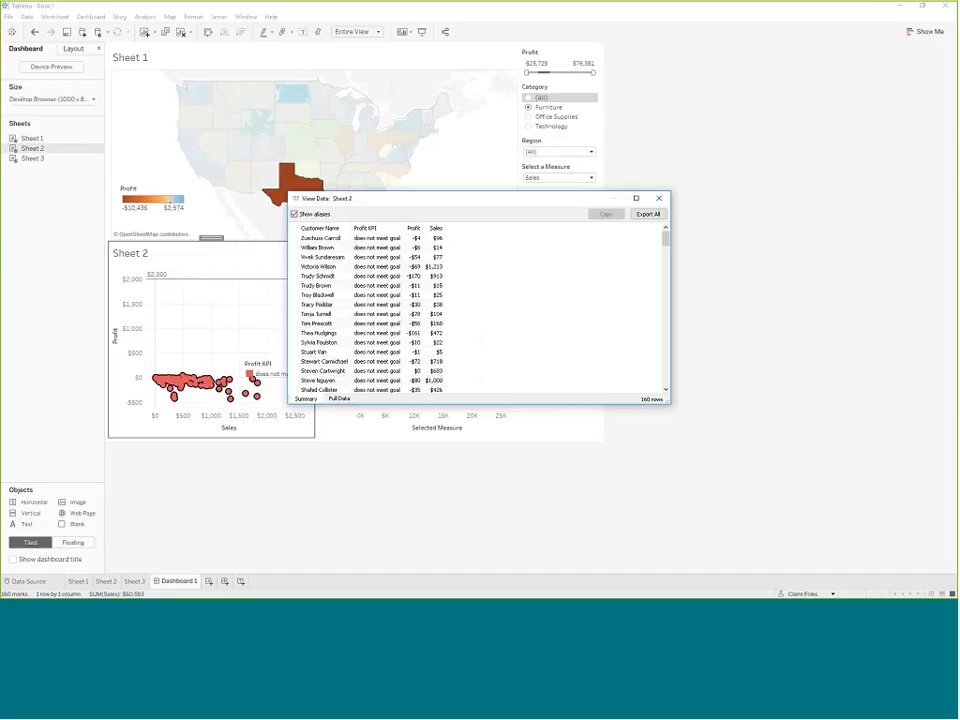
pyautogui.click(339, 399)
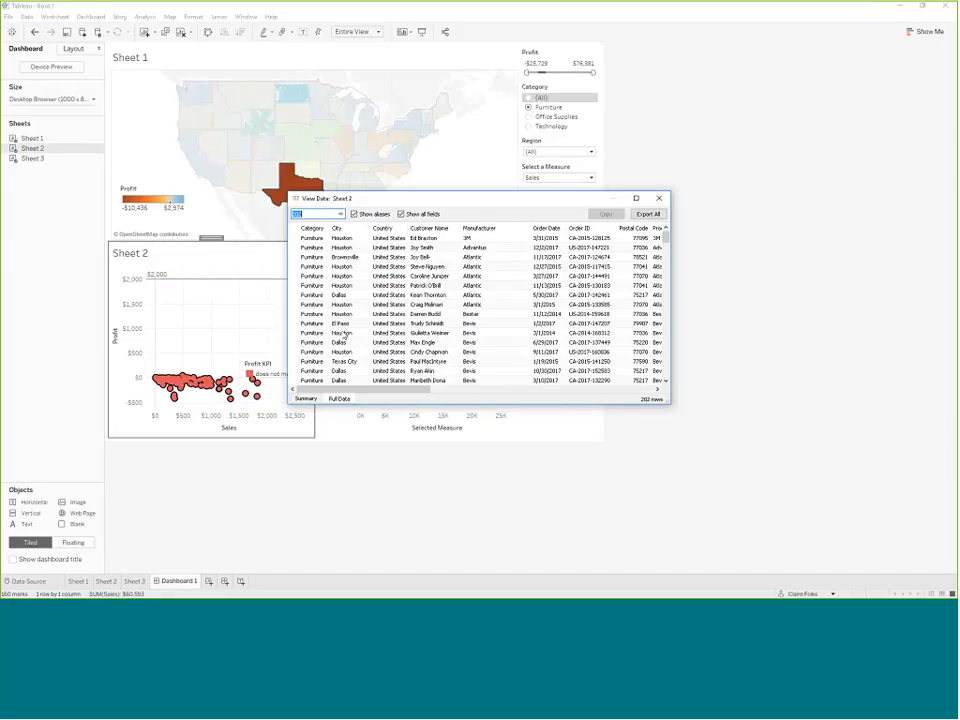
pyautogui.moveTo(345, 390); pyautogui.dragTo(496, 391)
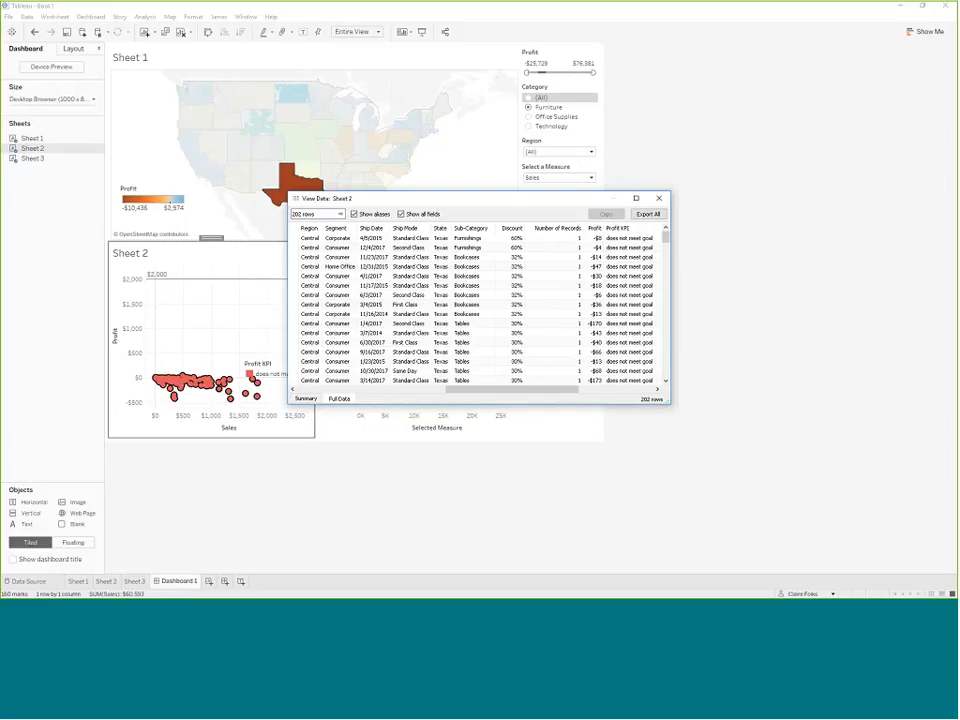
pyautogui.click(659, 199)
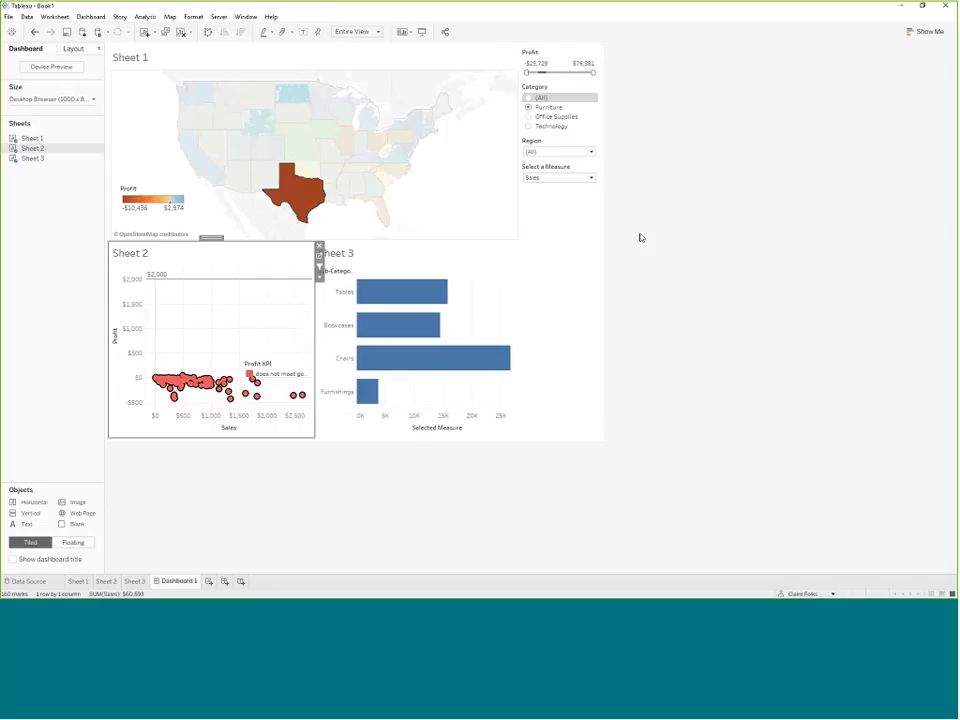
# Clear the Texas selection, test the dashboard with a single customer mark in the Sheet 2 scatter plot, and deselect it.
pyautogui.click(297, 196)
pyautogui.click(297, 196)
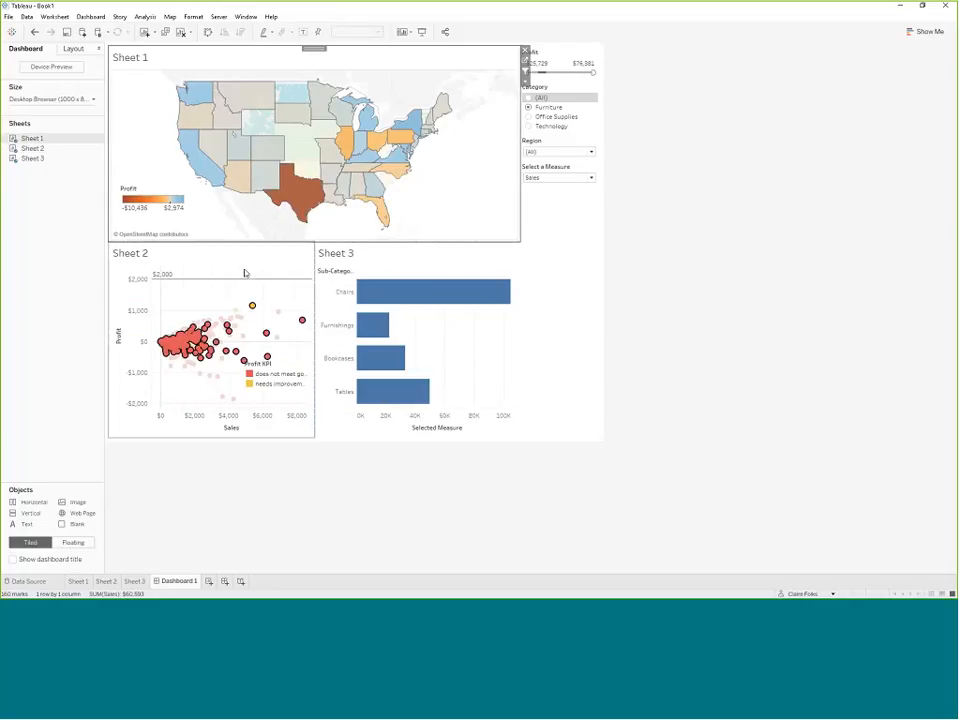
pyautogui.click(192, 341)
pyautogui.click(191, 333)
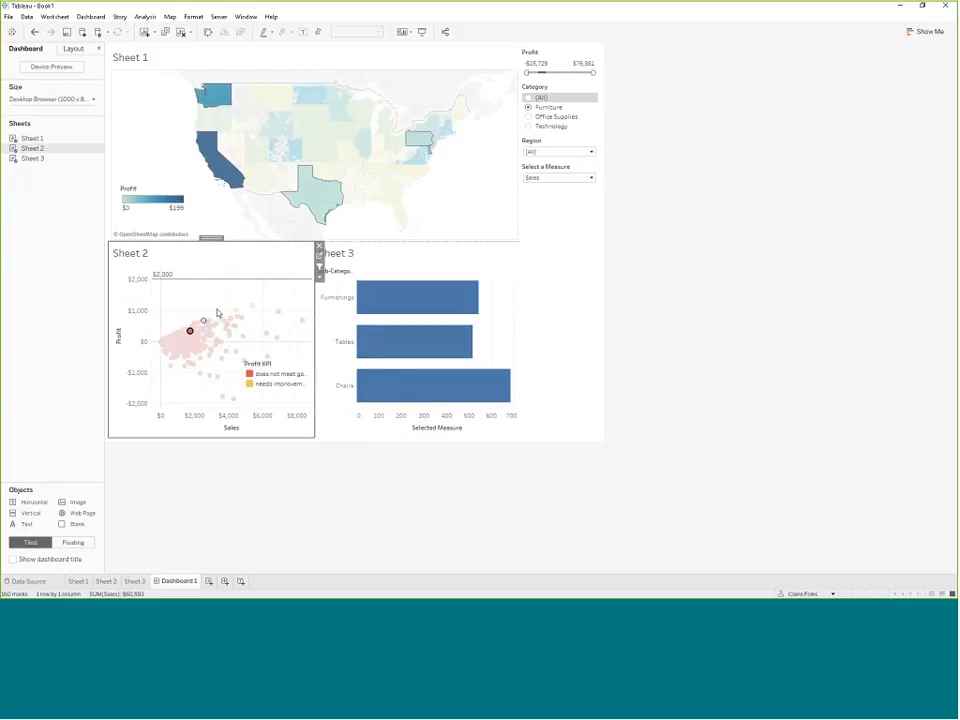
pyautogui.click(191, 333)
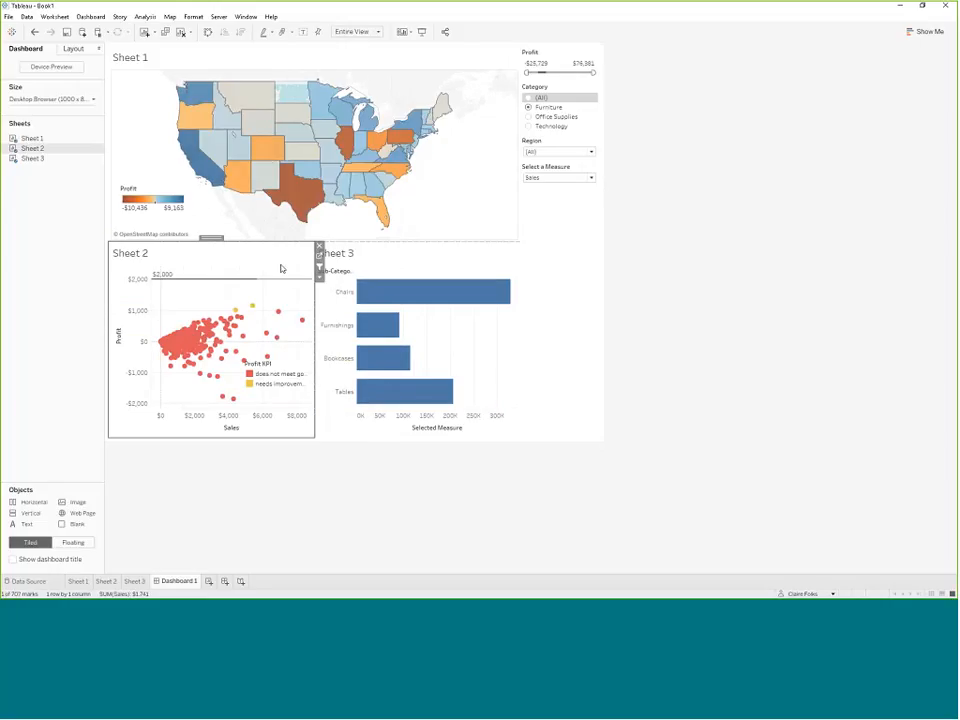
pyautogui.click(473, 68)
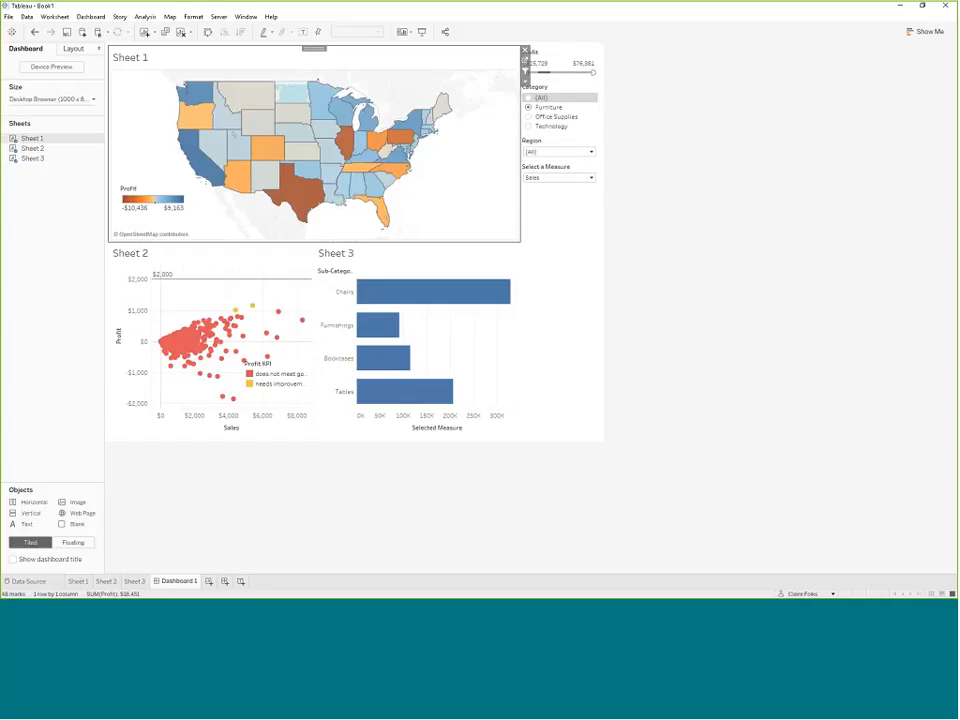
pyautogui.hotkey('alt', 'Tab')
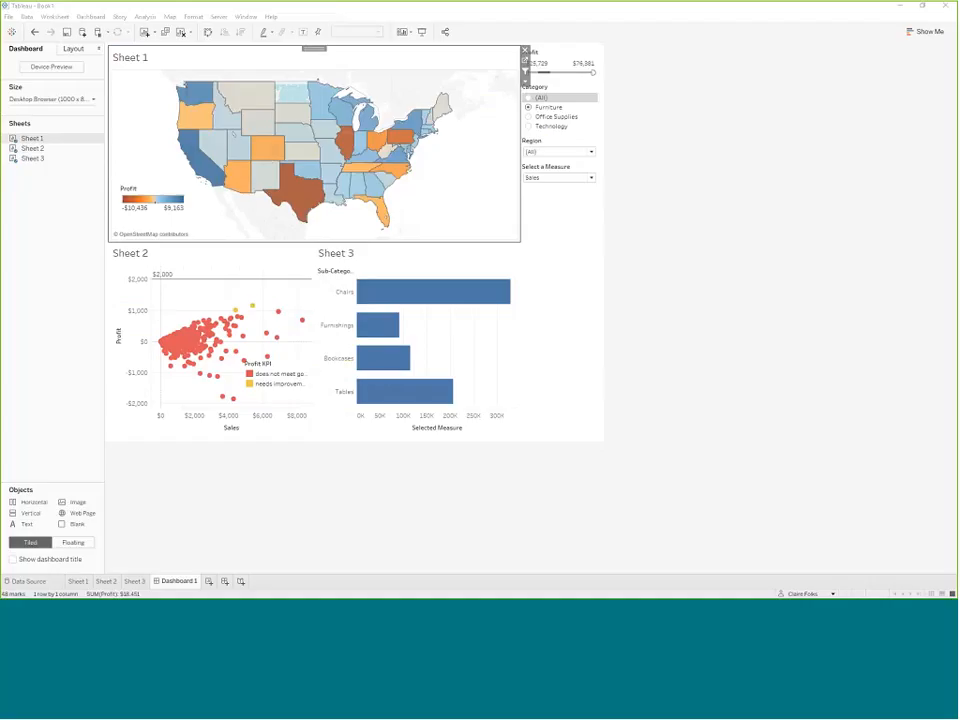
# Open the Sheet 2 worksheet and remove its action and Category filters.
pyautogui.click(134, 581)
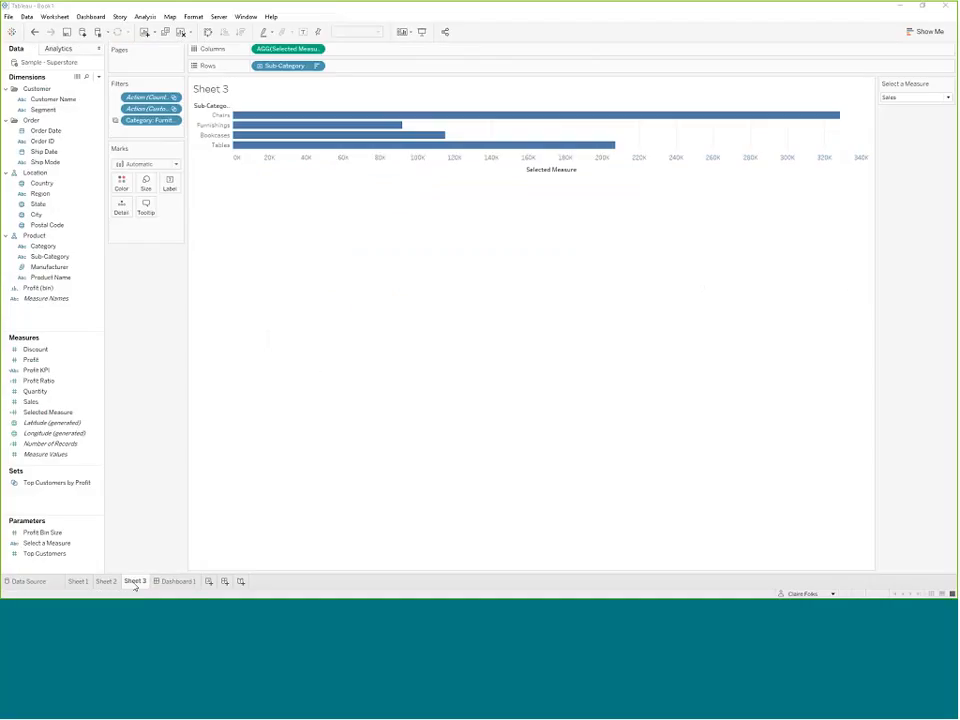
pyautogui.click(106, 581)
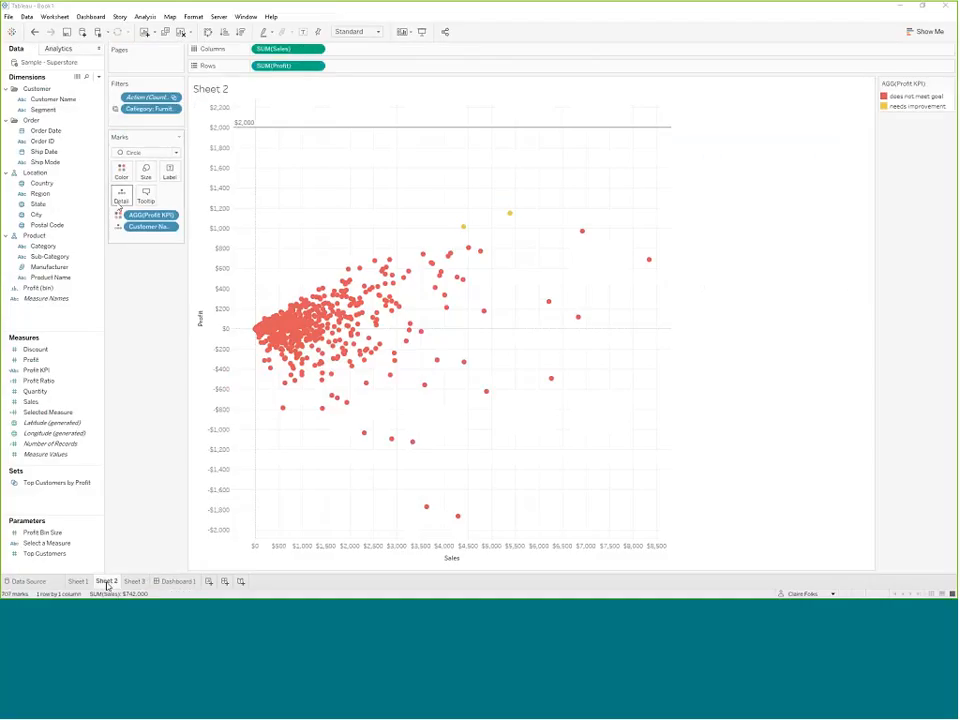
pyautogui.moveTo(148, 98); pyautogui.dragTo(129, 298)
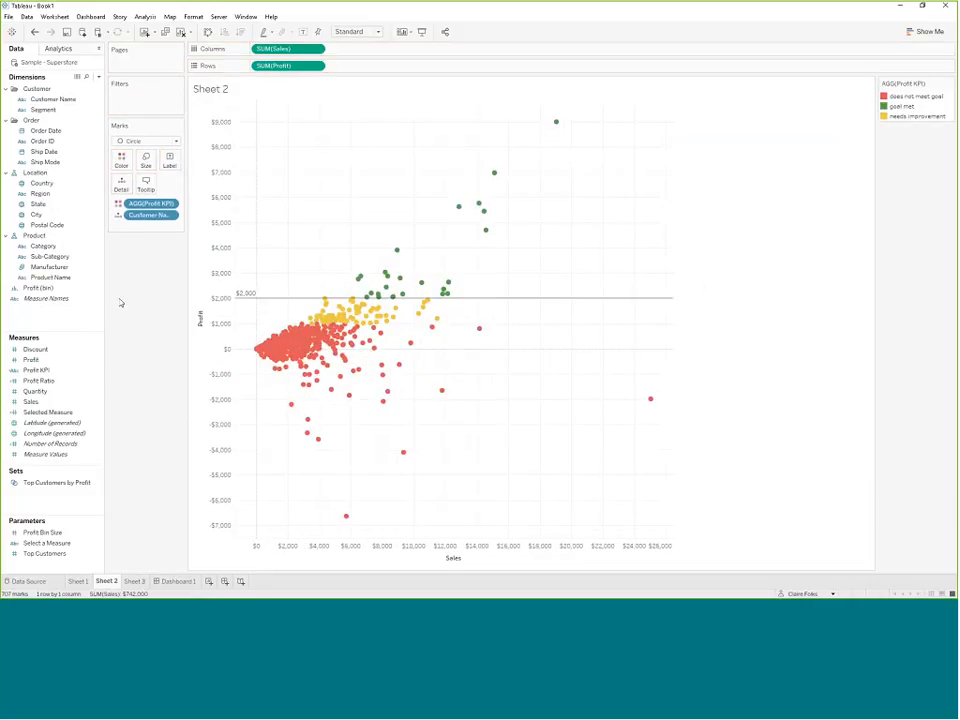
# Open the Profit KPI calculated field for editing and move its editor over the lower part of the scatter plot.
pyautogui.click(37, 370)
pyautogui.rightClick(38, 371)
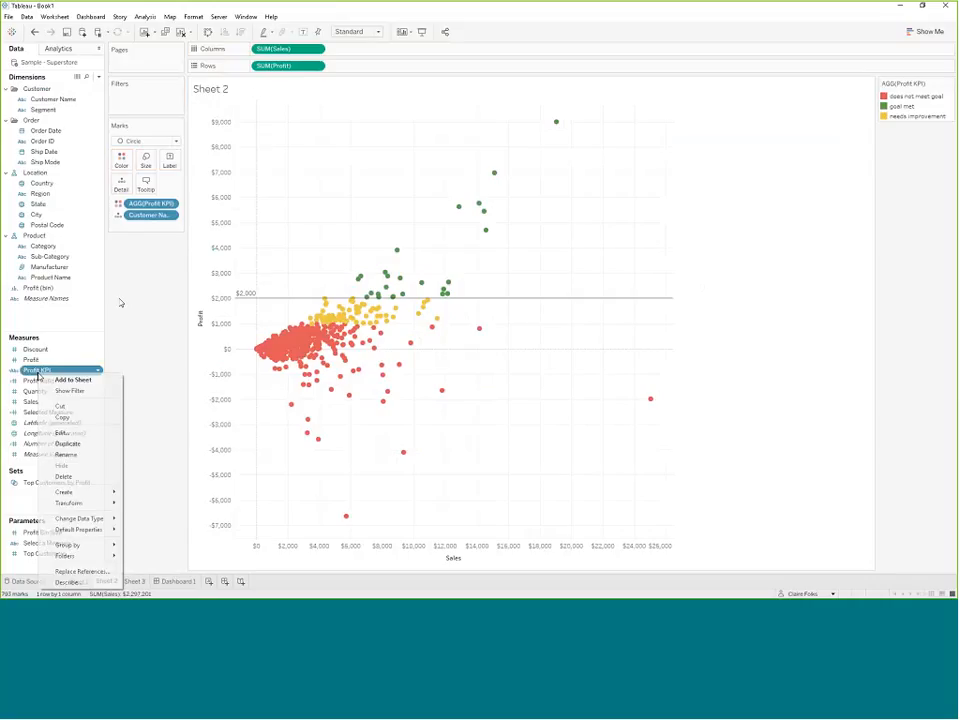
pyautogui.click(66, 433)
pyautogui.moveTo(451, 265); pyautogui.dragTo(310, 394)
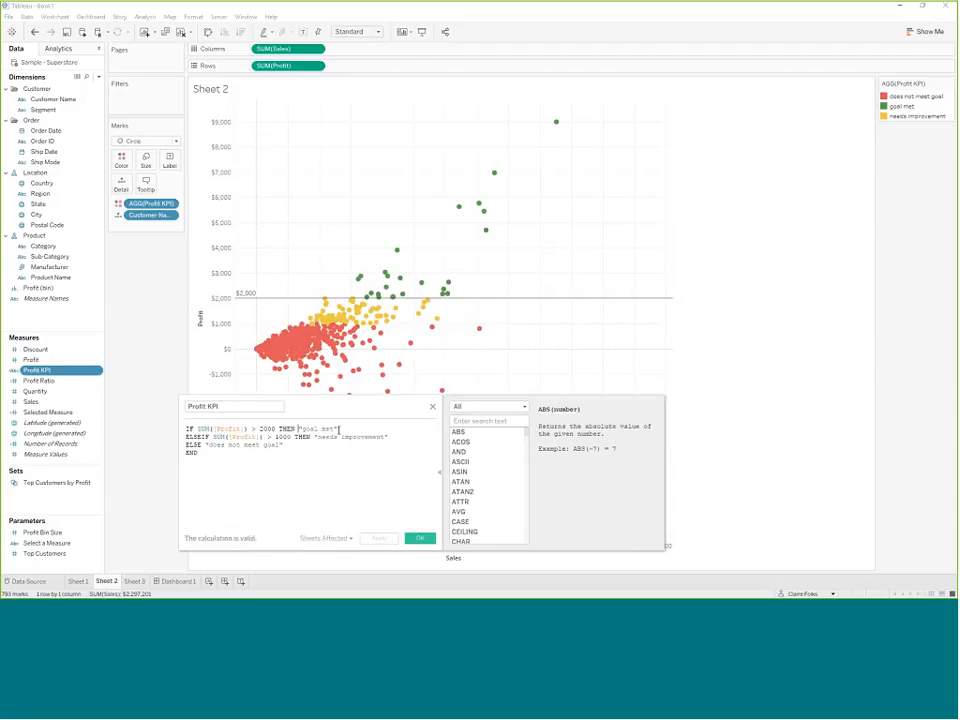
# Highlight the "needs improvement" result and the whole IF statement to review the structure of the Profit KPI formula.
pyautogui.doubleClick(318, 437)
pyautogui.doubleClick(325, 438)
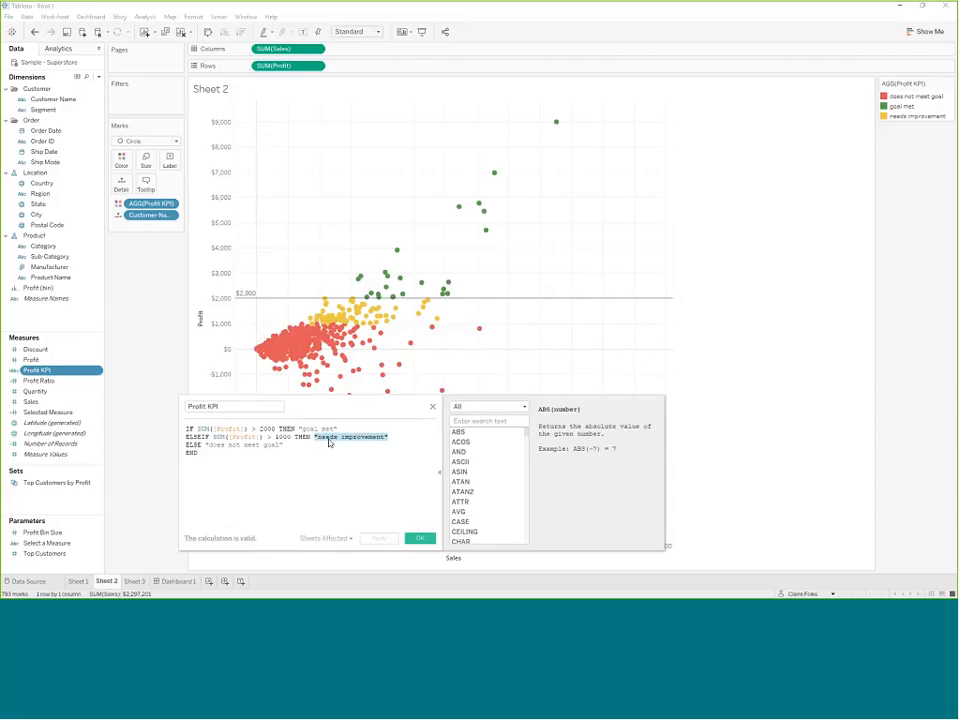
pyautogui.click(323, 437)
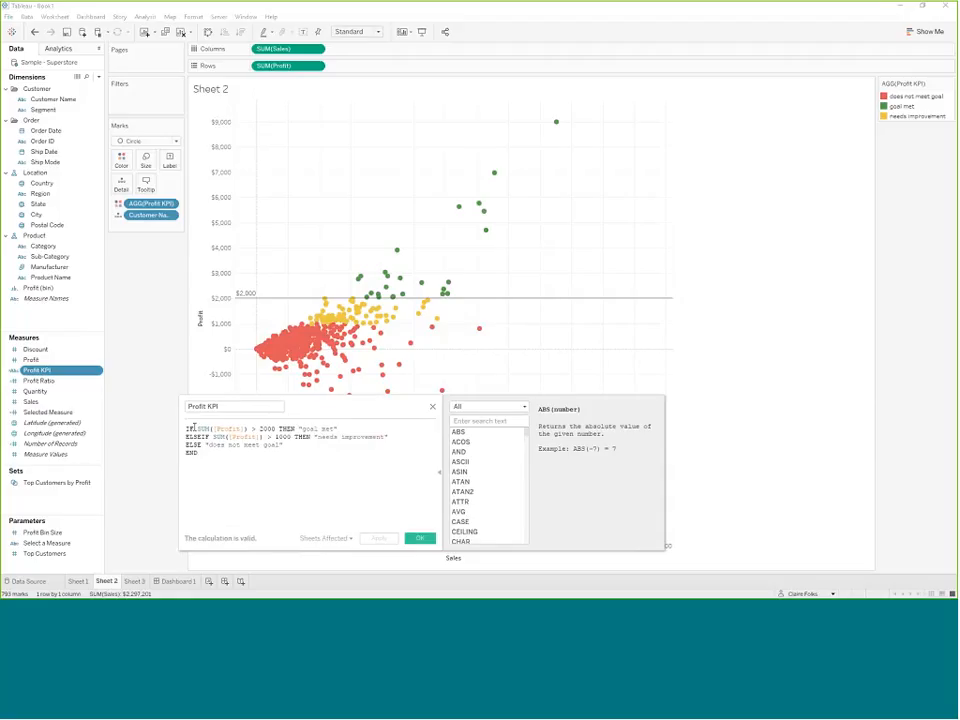
pyautogui.moveTo(187, 428); pyautogui.dragTo(203, 465)
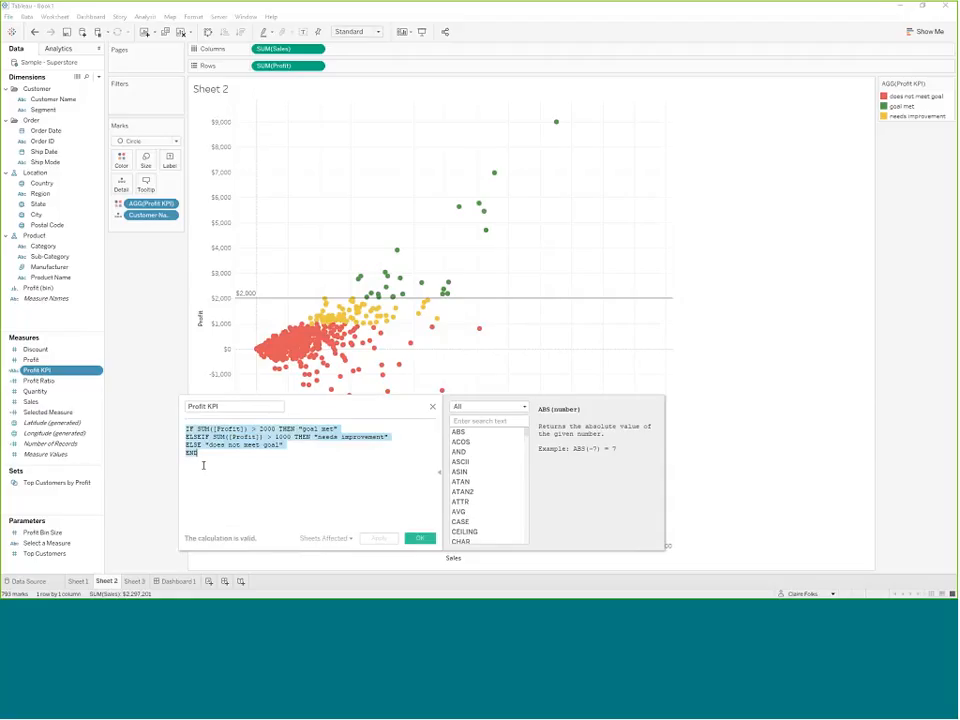
pyautogui.click(203, 453)
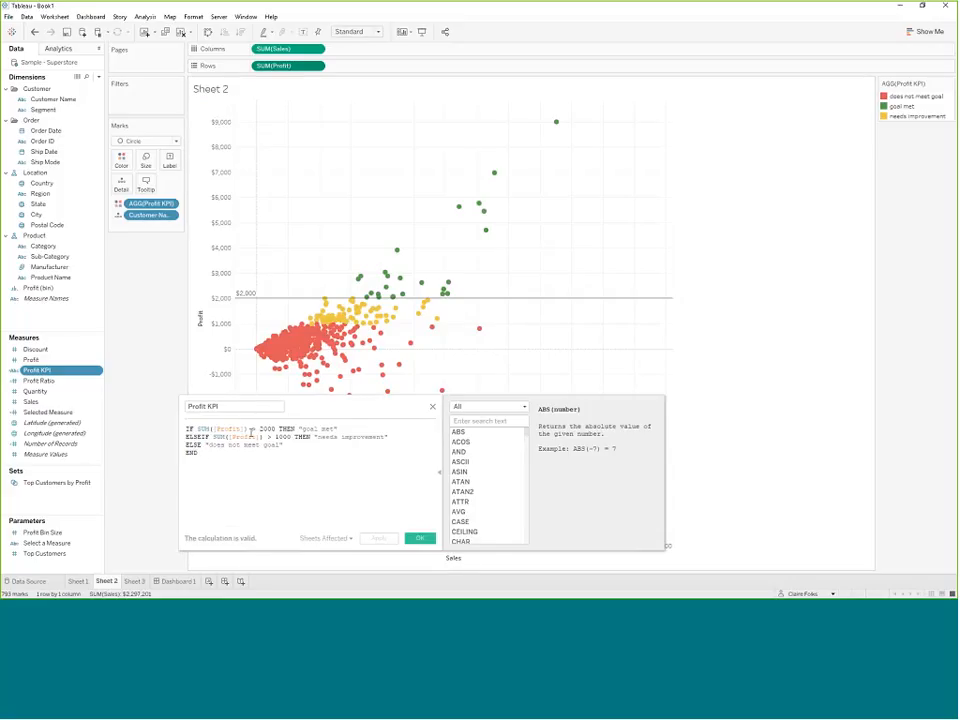
# Examine the Profit KPI formula branch by branch, from the 2000 threshold through the ELSEIF and ELSE lines to END.
pyautogui.moveTo(259, 430); pyautogui.dragTo(275, 430)
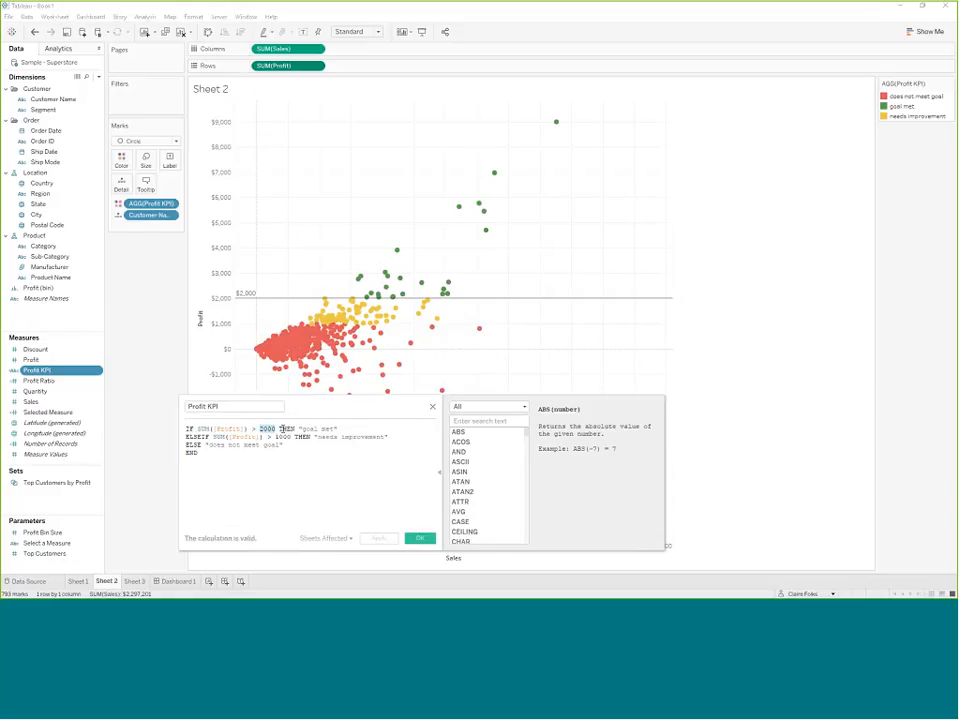
pyautogui.moveTo(275, 430); pyautogui.dragTo(339, 428)
pyautogui.click(339, 429)
pyautogui.moveTo(186, 436); pyautogui.dragTo(402, 435)
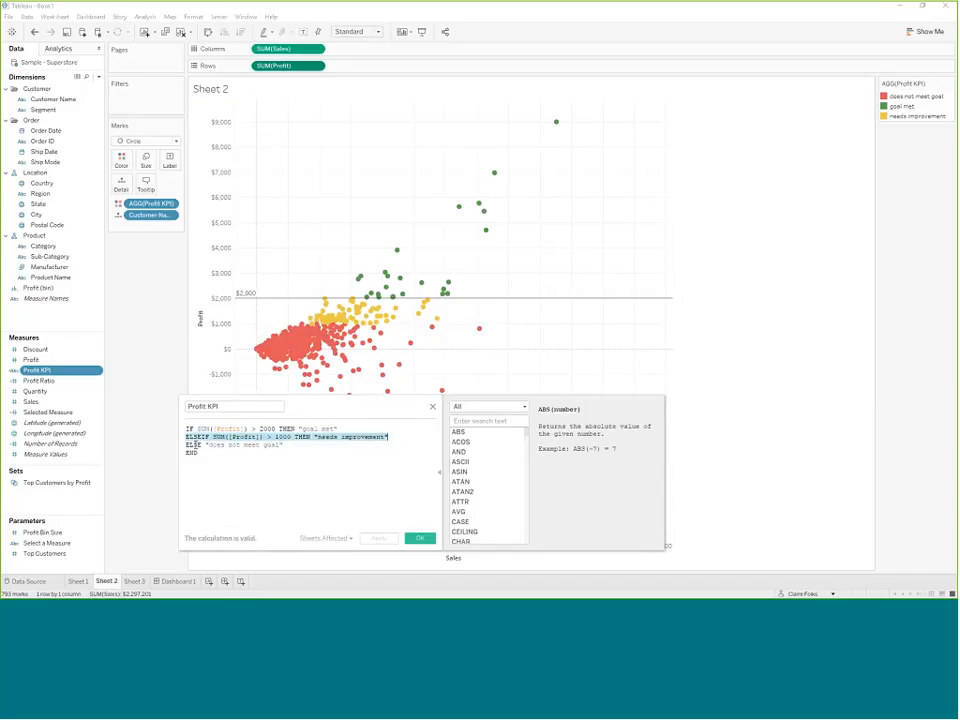
pyautogui.moveTo(186, 444); pyautogui.dragTo(283, 444)
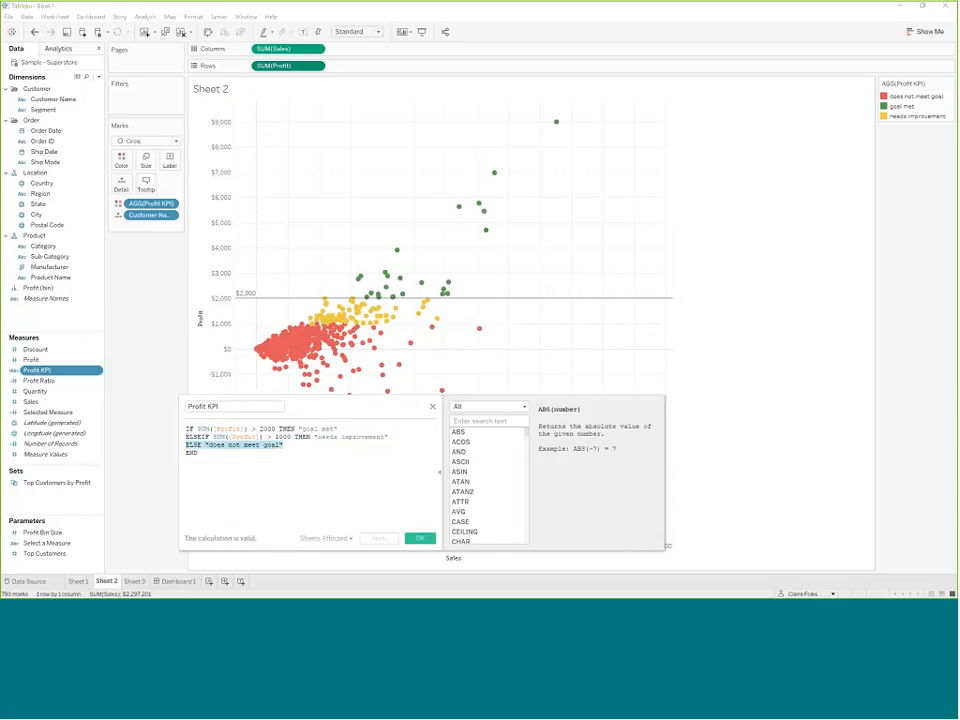
pyautogui.click(282, 445)
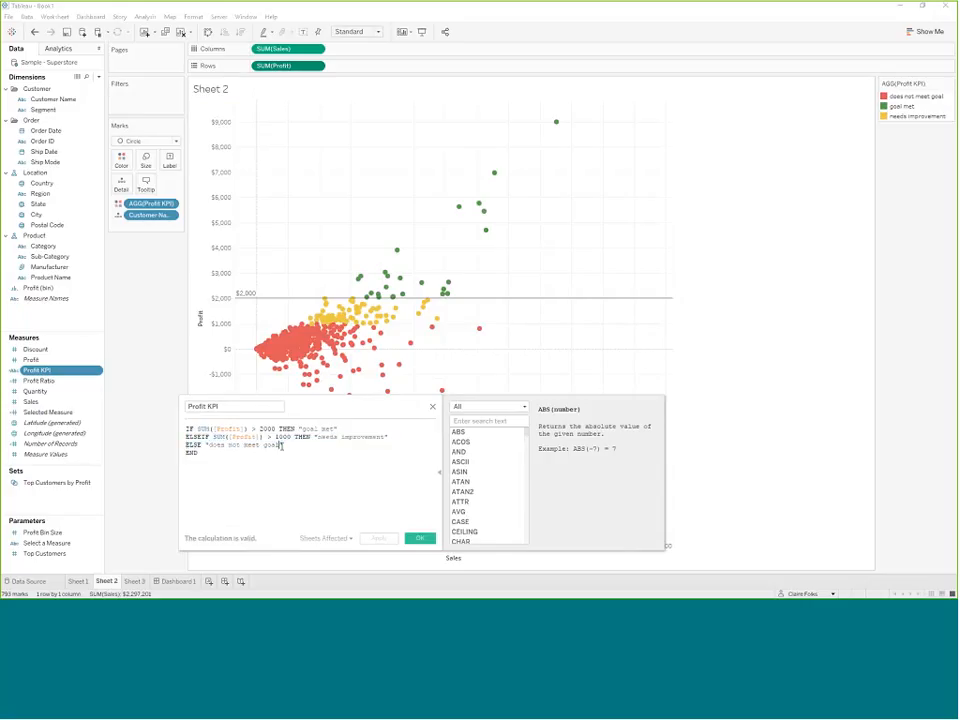
pyautogui.moveTo(281, 446); pyautogui.dragTo(205, 446)
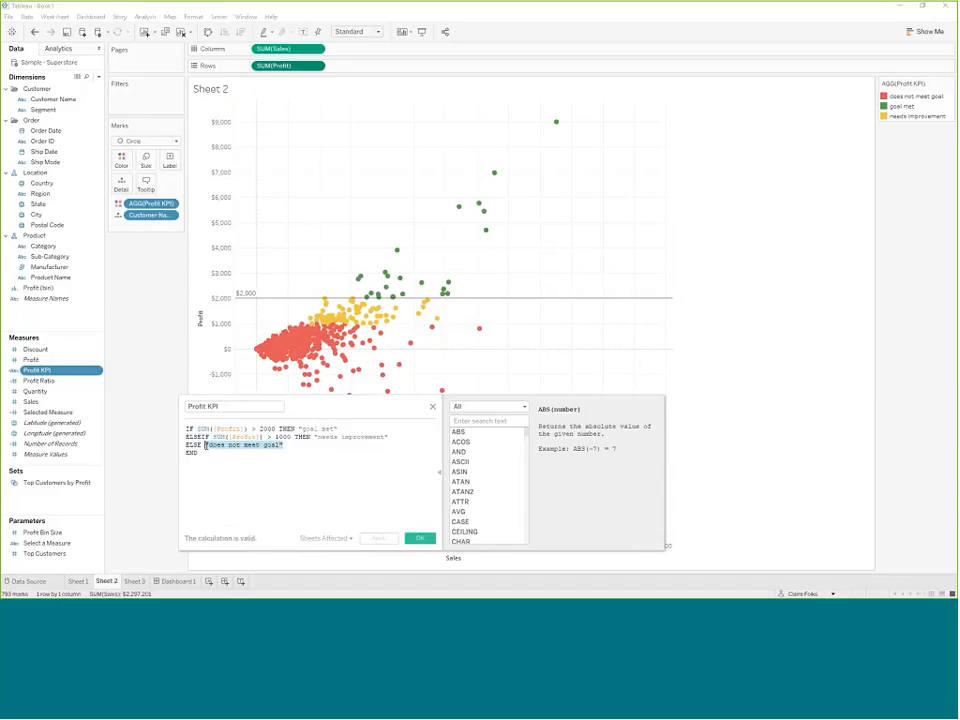
pyautogui.click(286, 446)
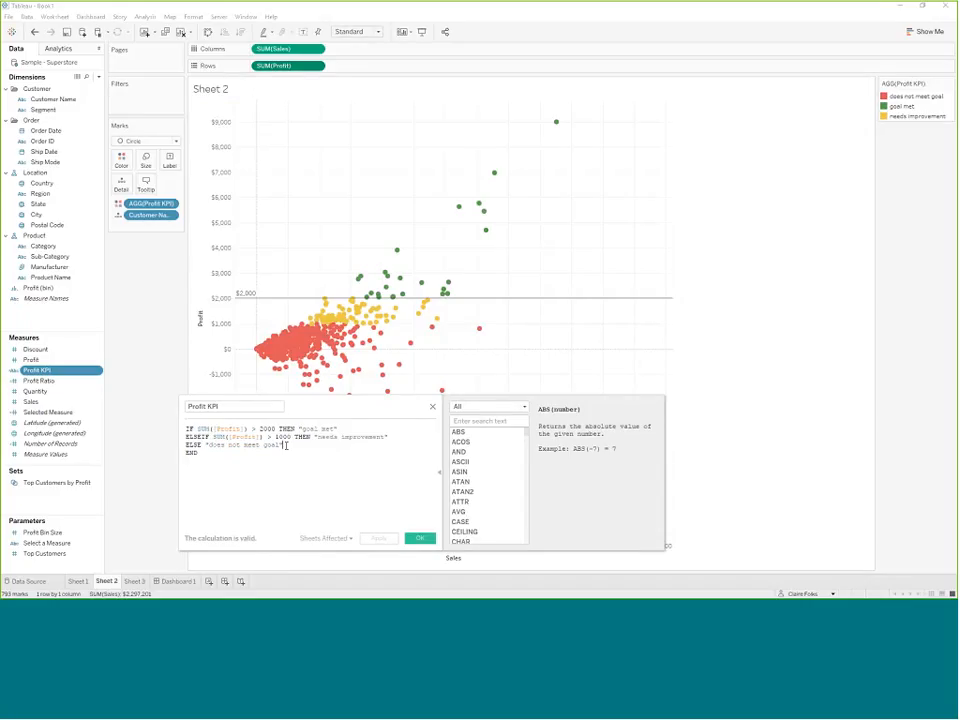
pyautogui.moveTo(345, 408); pyautogui.dragTo(401, 416)
pyautogui.click(257, 461)
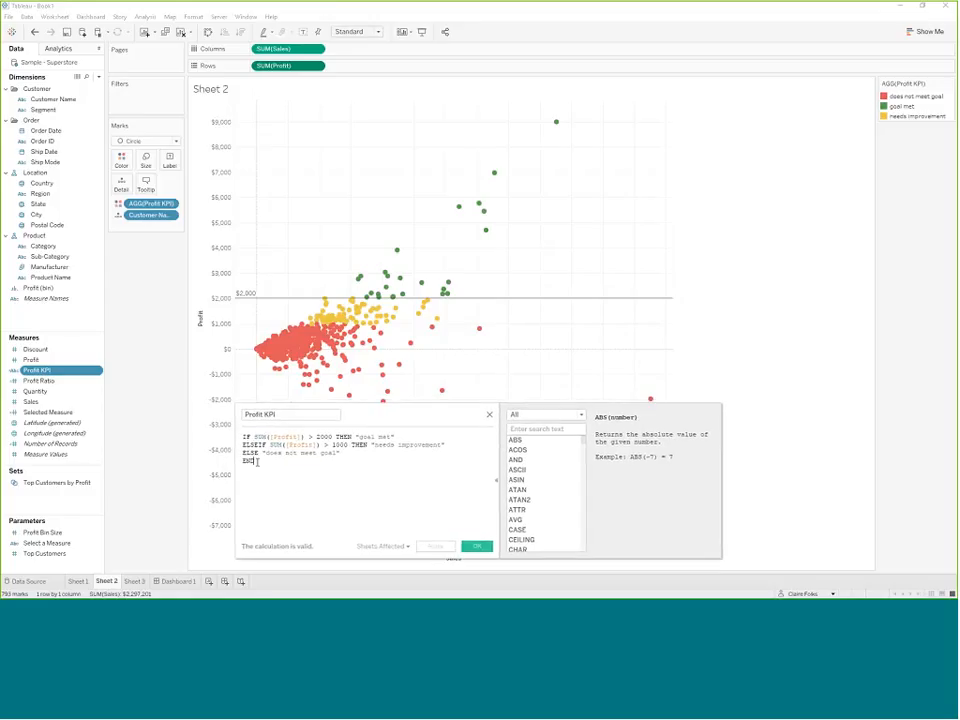
# Highlight the complete Profit KPI formula from IF to END and close its calculation editor.
pyautogui.moveTo(257, 461); pyautogui.dragTo(243, 437)
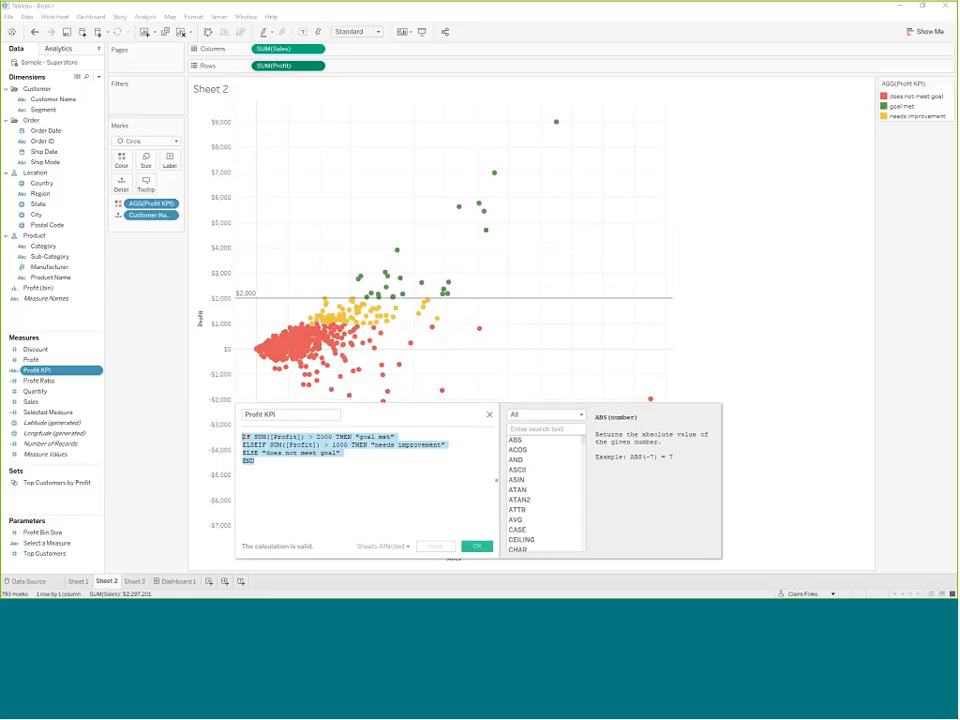
pyautogui.click(260, 461)
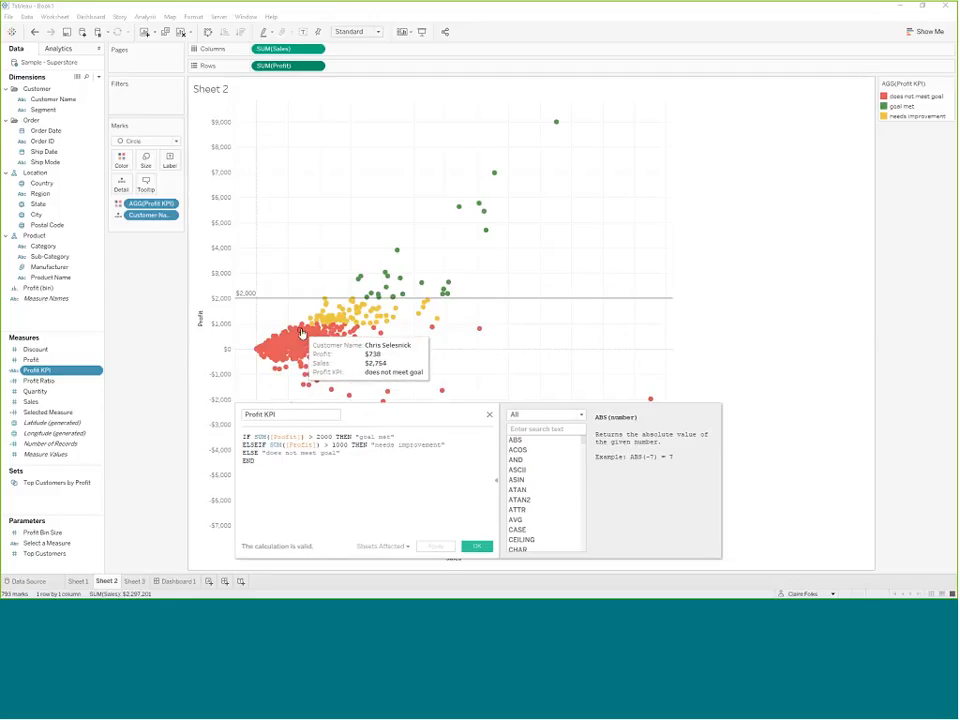
pyautogui.click(477, 546)
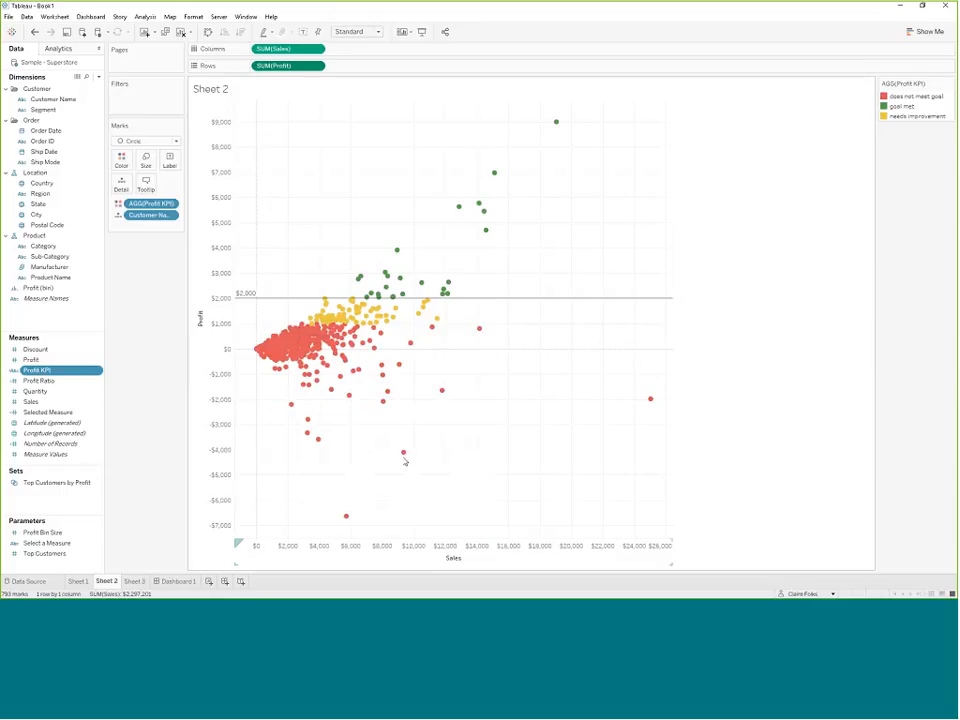
# Duplicate the Sheet 2 worksheet and view the mark property options for Customer Name in the copy.
pyautogui.rightClick(106, 581)
pyautogui.click(124, 530)
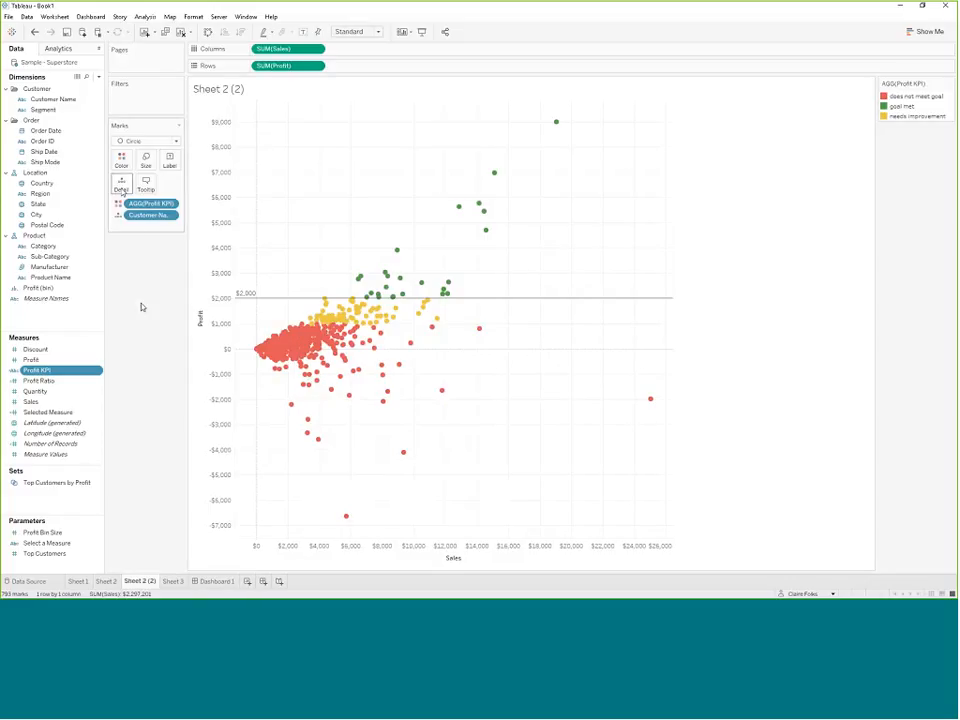
pyautogui.click(119, 218)
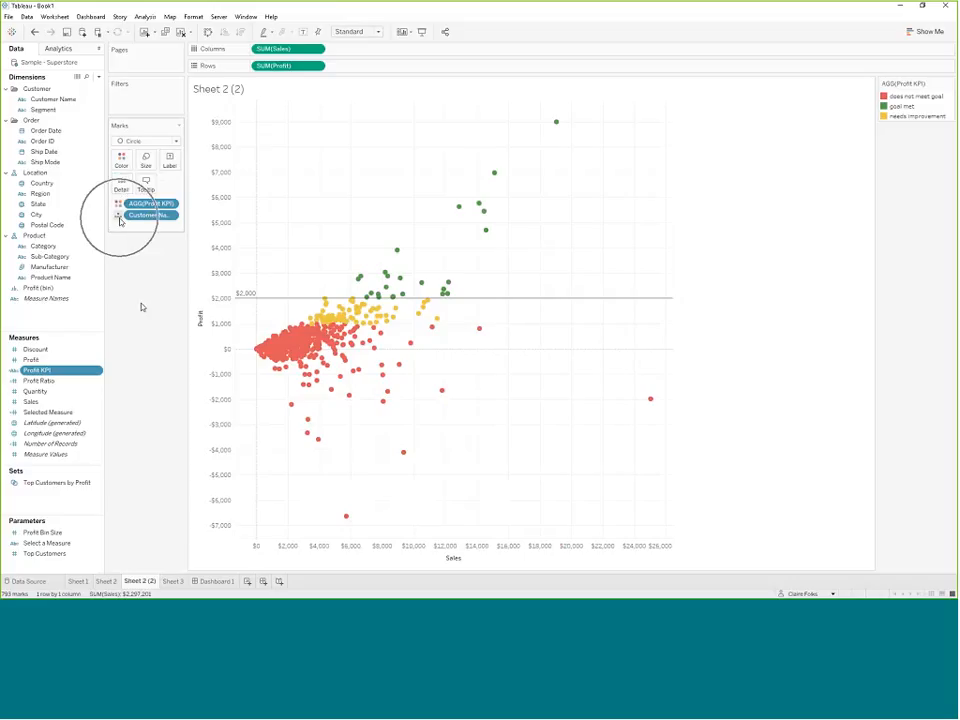
pyautogui.click(119, 218)
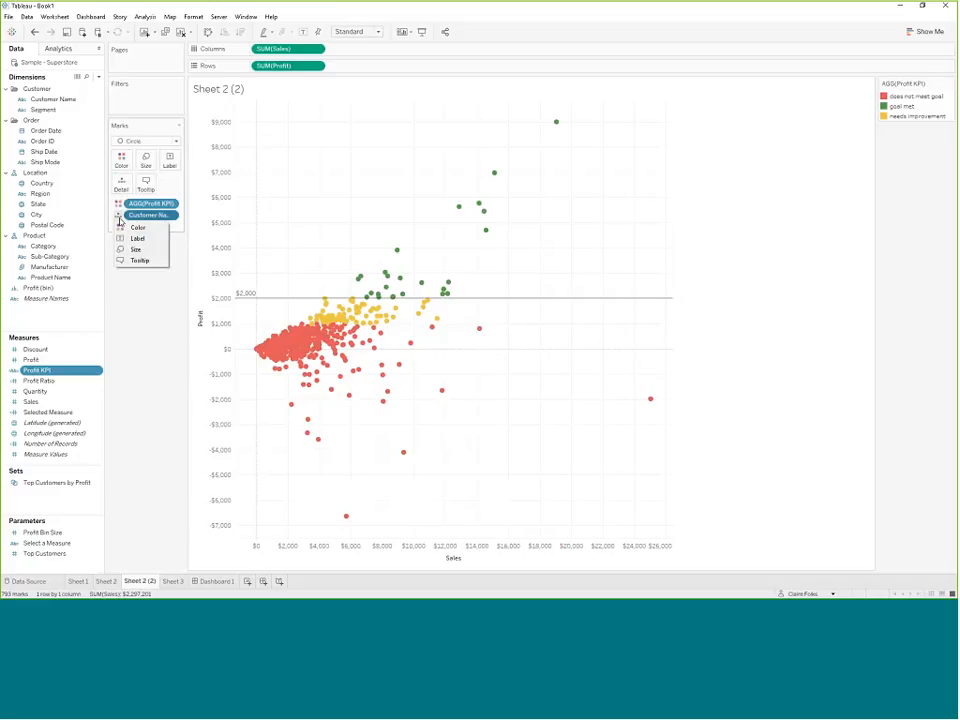
pyautogui.click(119, 220)
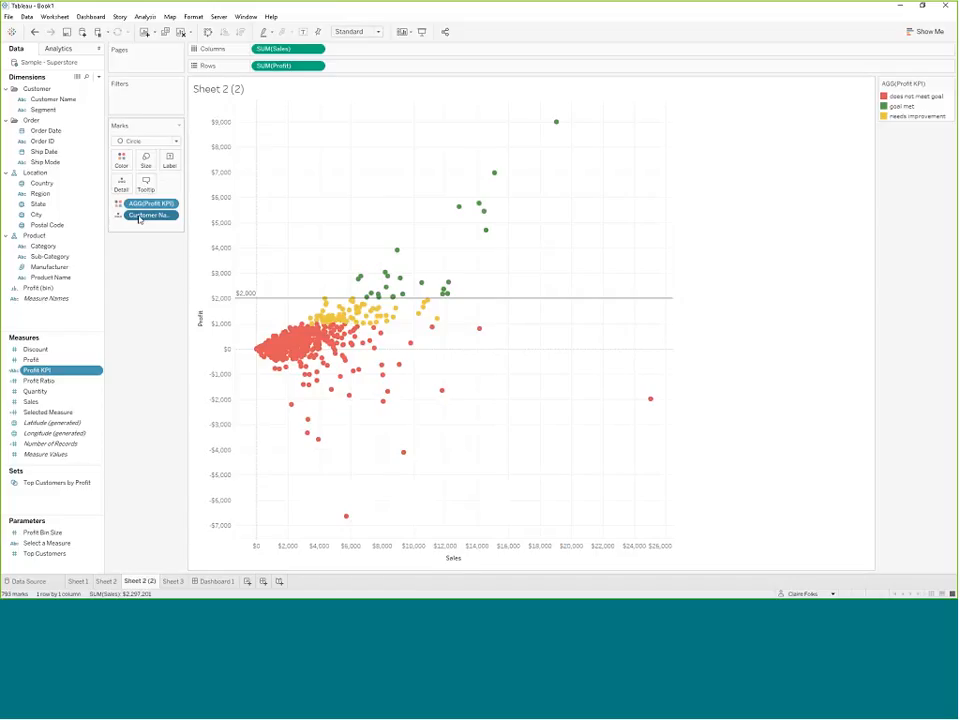
# Take Customer Name out of the duplicated scatter plot and add it back to compare the marks at both levels of detail.
pyautogui.moveTo(140, 216); pyautogui.dragTo(230, 260)
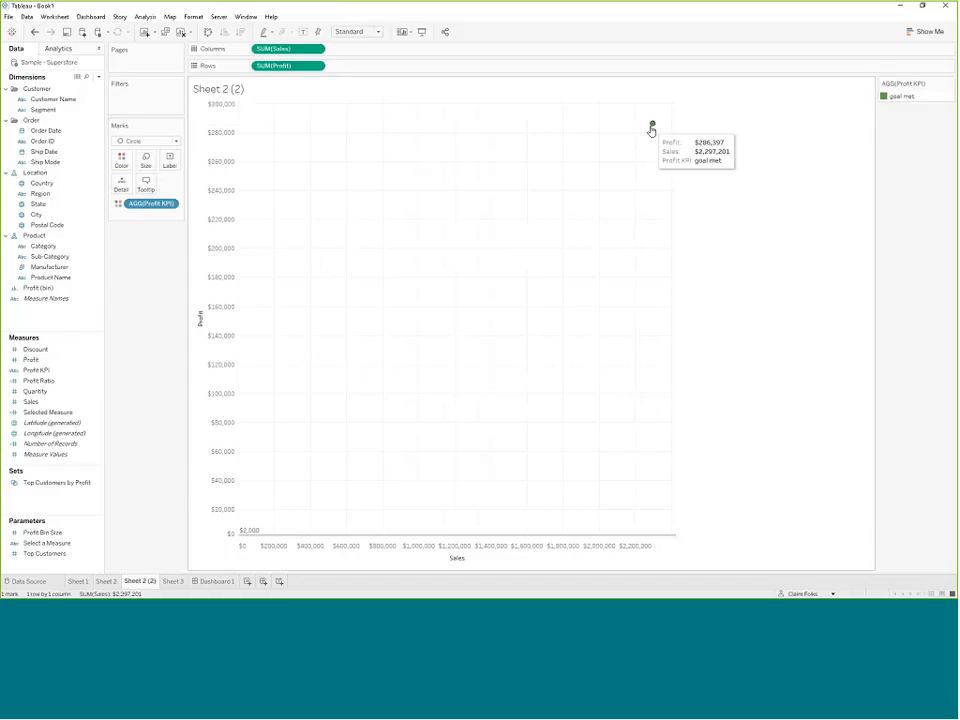
pyautogui.click(50, 112)
pyautogui.click(44, 101)
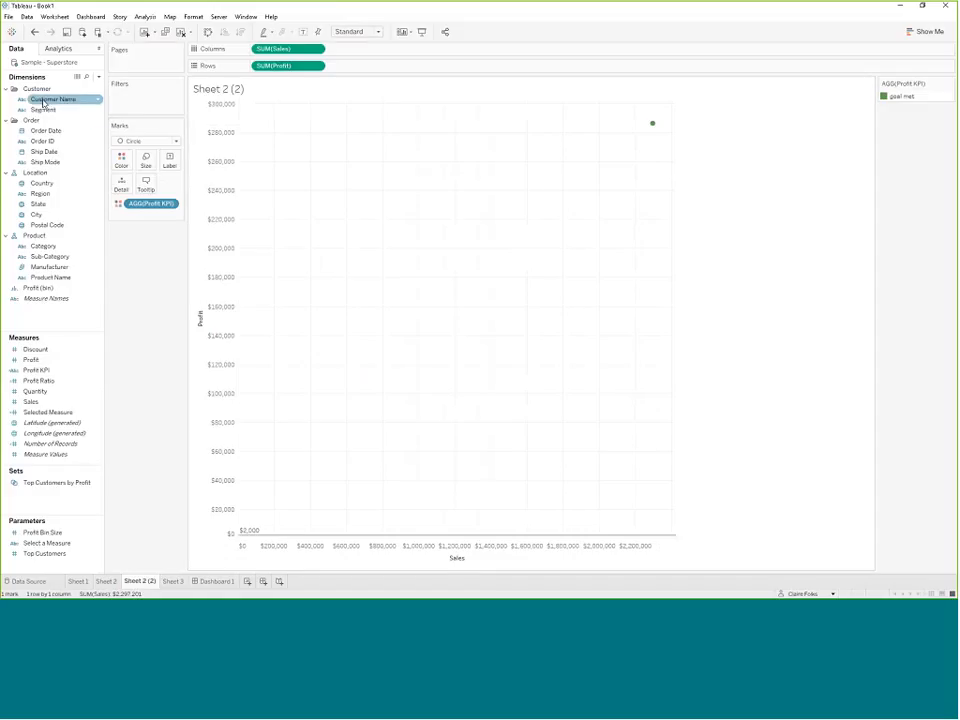
pyautogui.moveTo(44, 101); pyautogui.dragTo(322, 187)
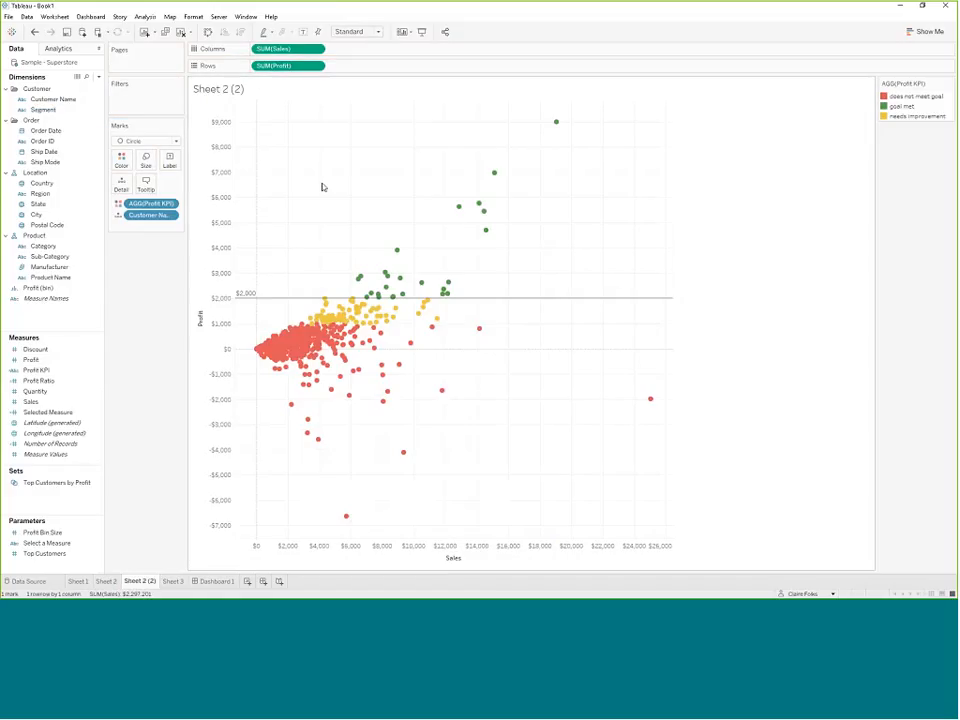
pyautogui.moveTo(396, 251)
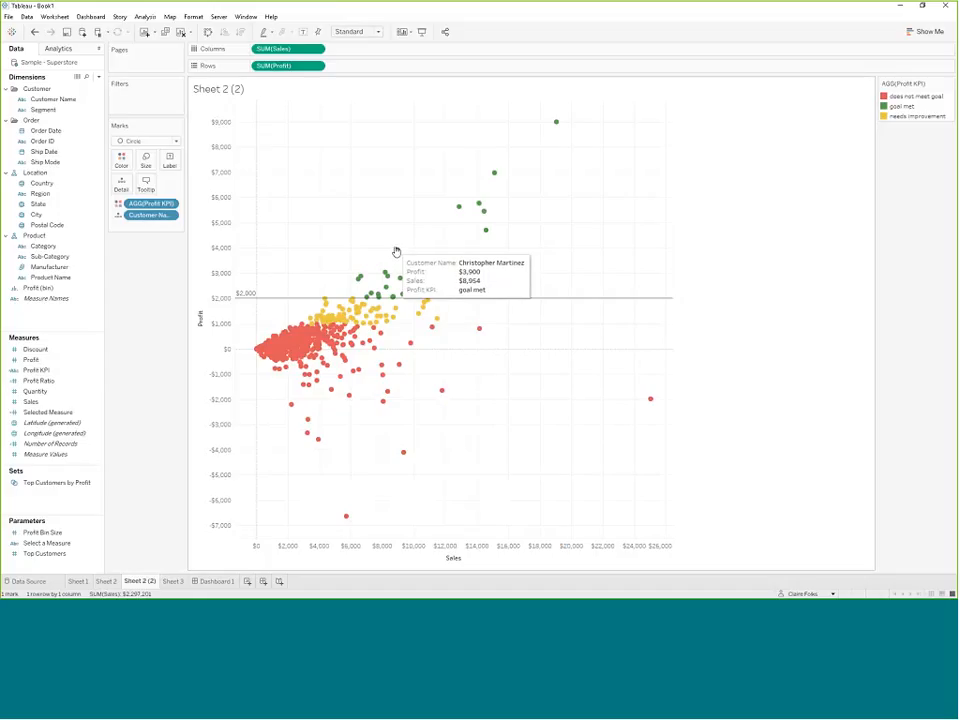
# Replace Customer Name with Manufacturer as the level of detail in the duplicated scatter plot.
pyautogui.moveTo(140, 215); pyautogui.dragTo(136, 272)
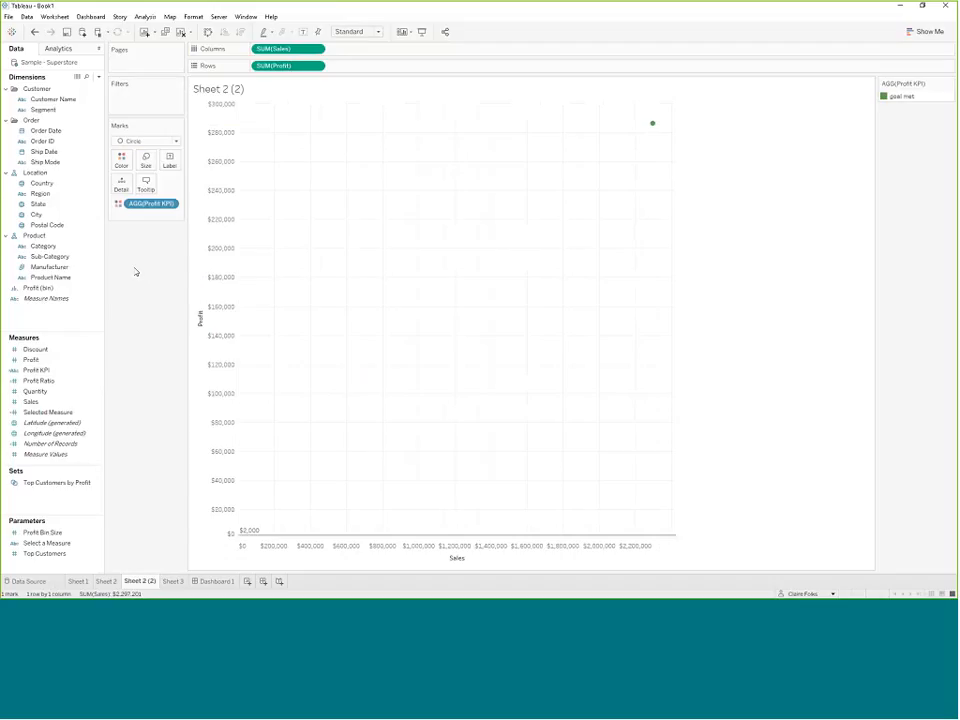
pyautogui.click(32, 268)
pyautogui.moveTo(32, 268); pyautogui.dragTo(372, 224)
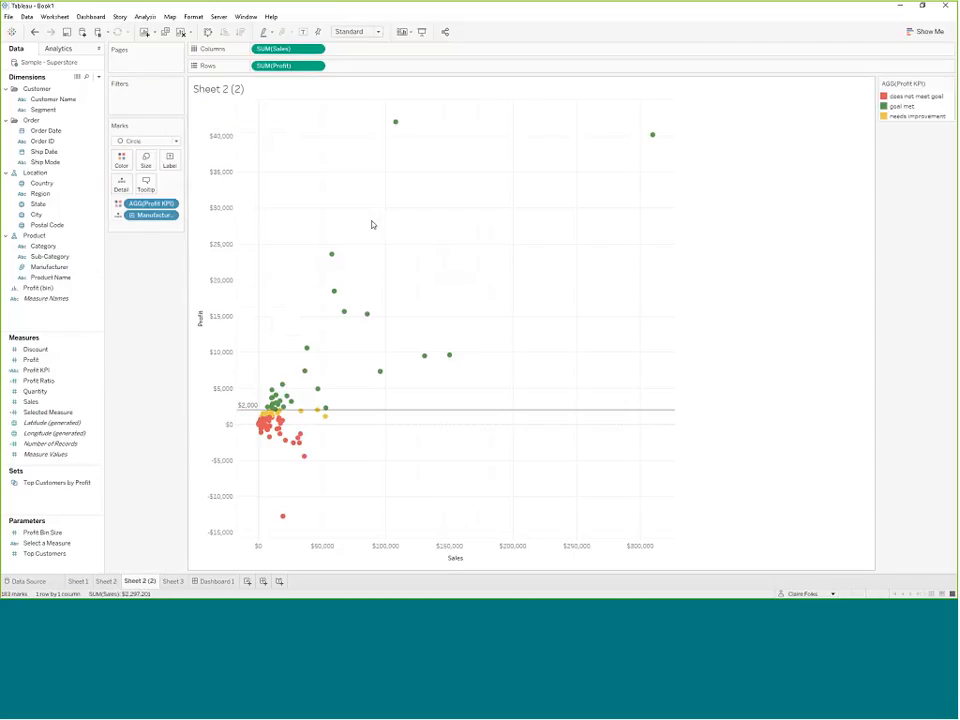
# Inspect the Xerox mark's details in the scatter plot, clear its selection and point out the Profit KPI measure behind the colors.
pyautogui.moveTo(333, 256)
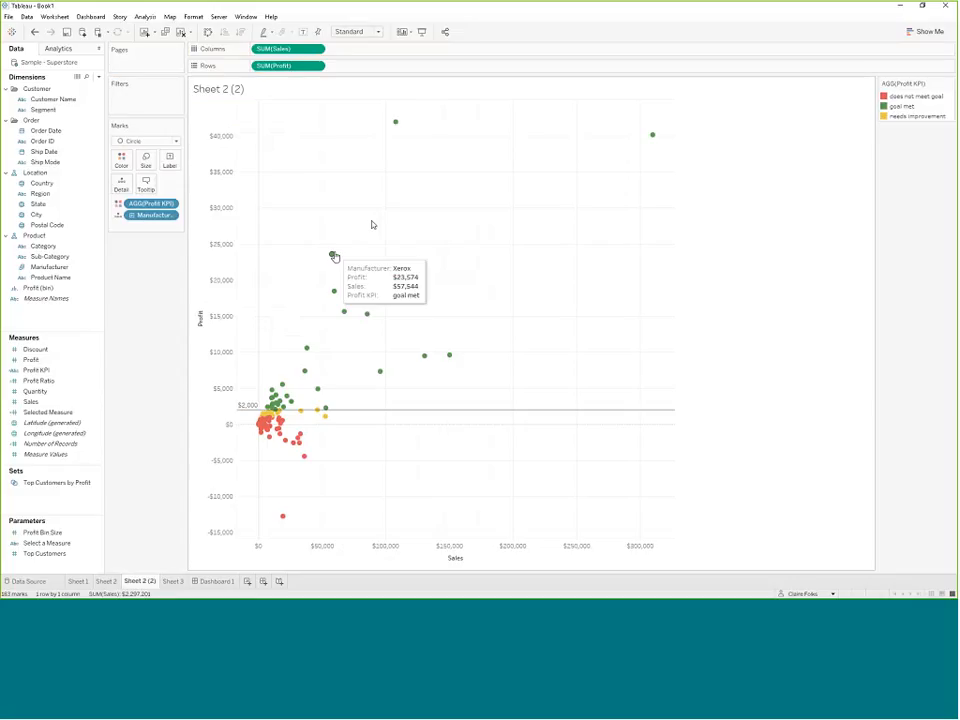
pyautogui.click(333, 256)
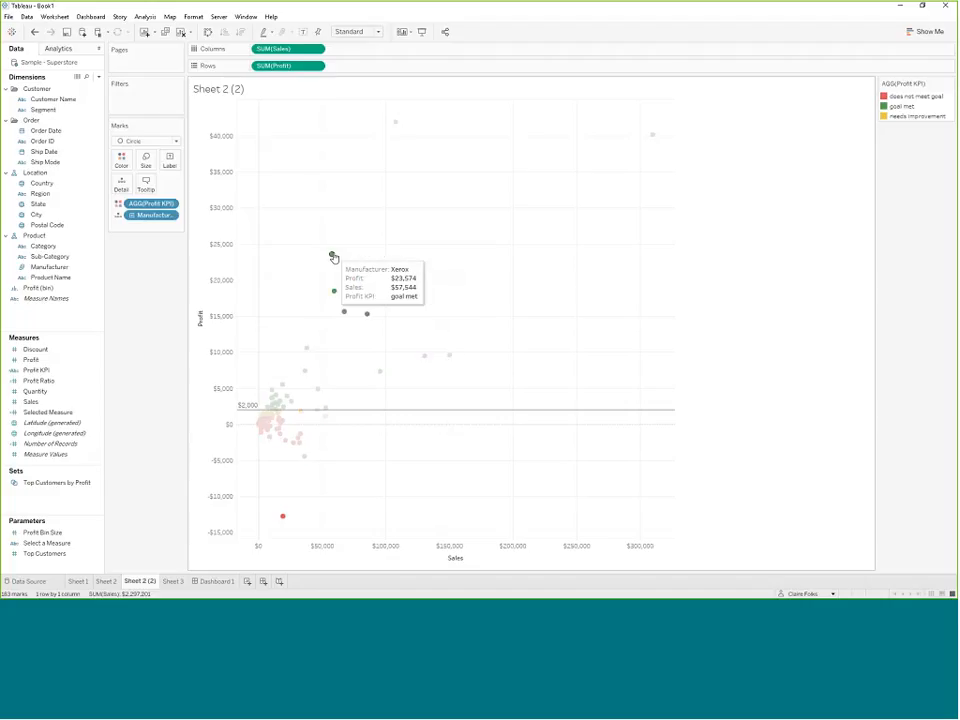
pyautogui.click(333, 256)
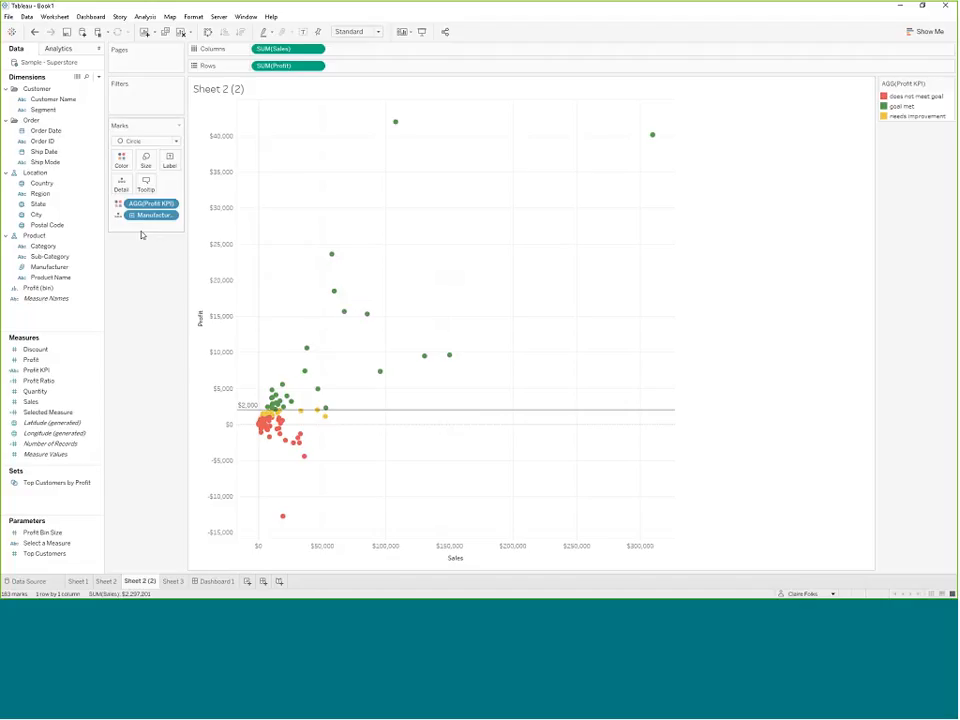
pyautogui.moveTo(336, 257)
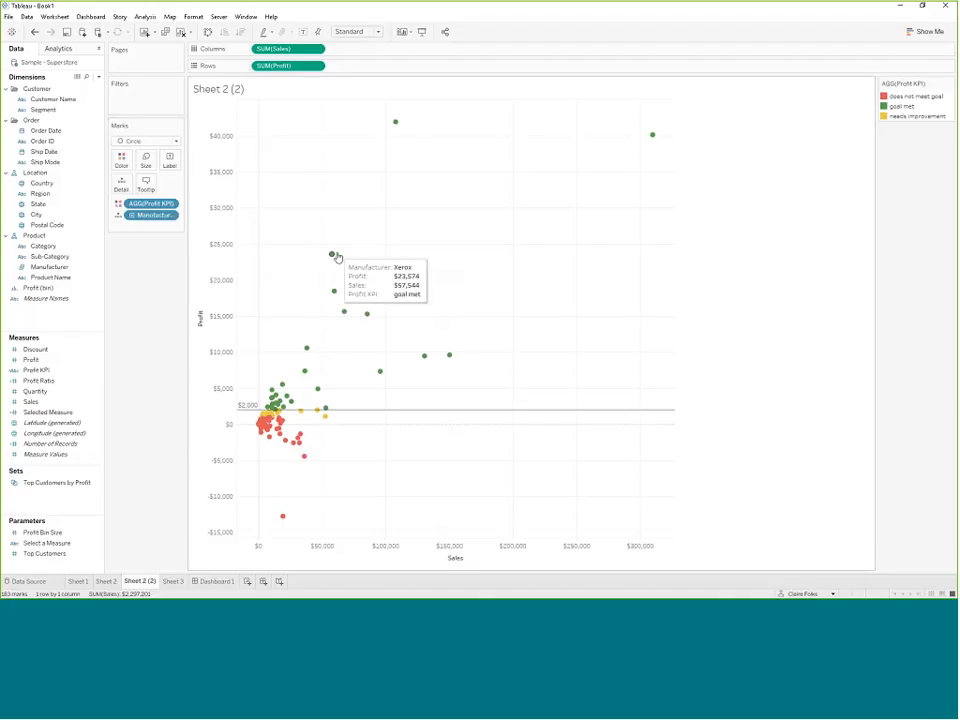
pyautogui.click(67, 374)
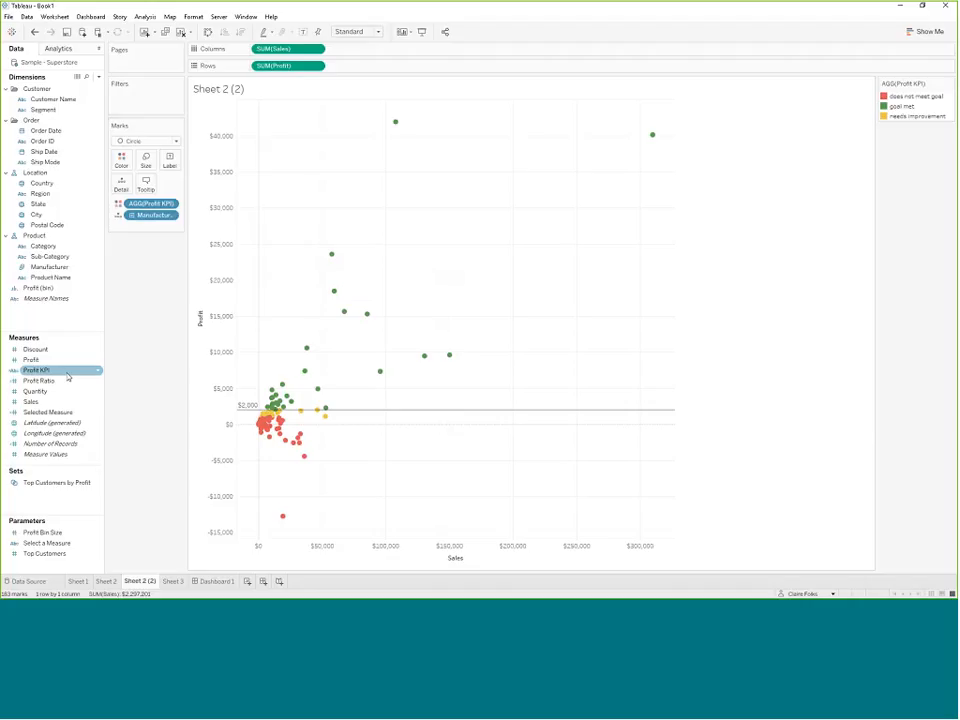
pyautogui.moveTo(67, 376); pyautogui.dragTo(333, 398)
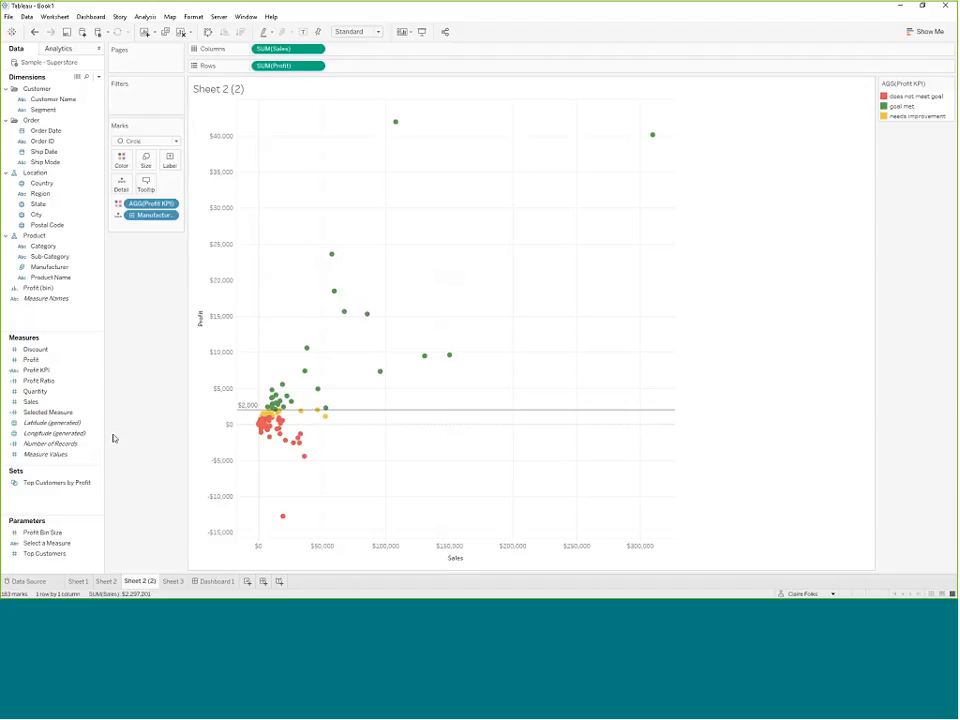
# Open the Profit Ratio calculated field for editing and move its editor over the upper part of the scatter plot.
pyautogui.click(48, 381)
pyautogui.rightClick(50, 382)
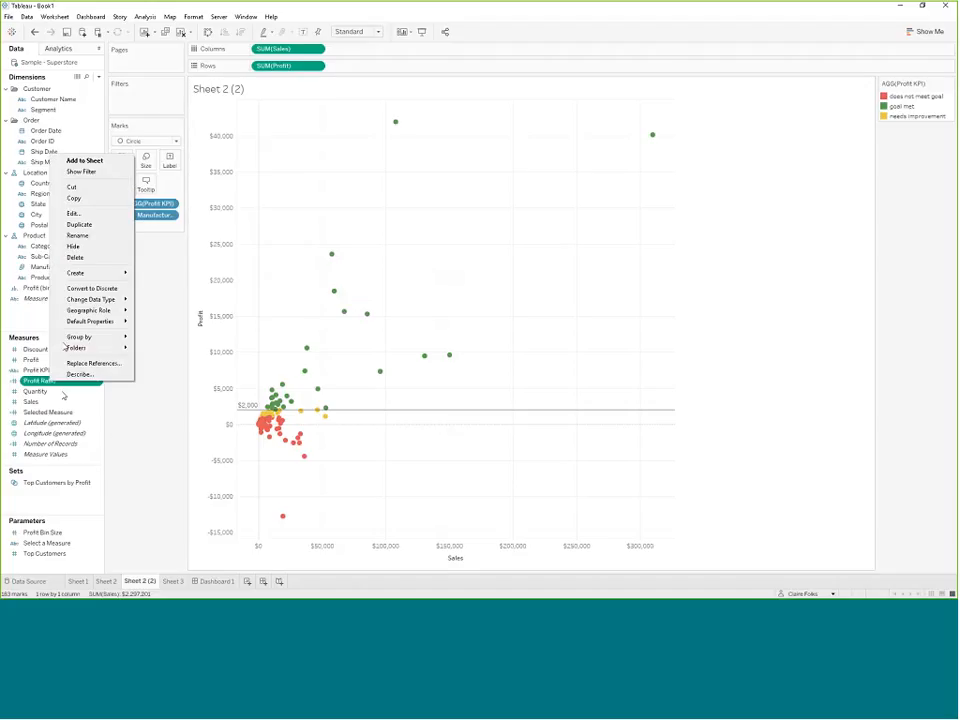
pyautogui.click(73, 213)
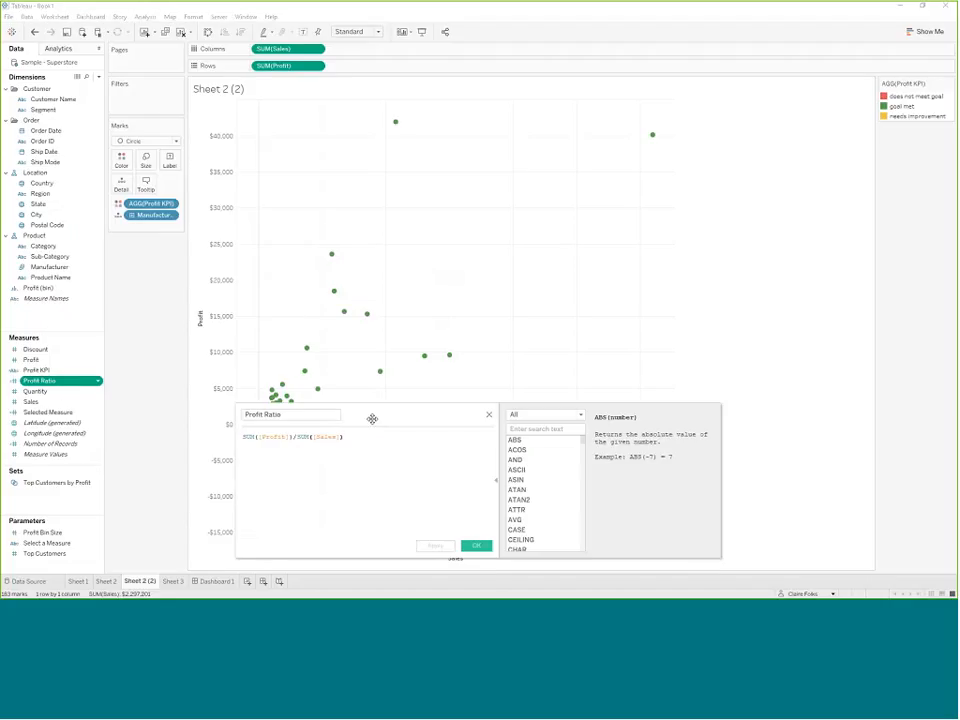
pyautogui.moveTo(373, 420); pyautogui.dragTo(294, 182)
# Browse the calculation function reference for AND, COUNT, DATEPARSE and DATEADD, and close the Profit Ratio editor.
pyautogui.click(440, 225)
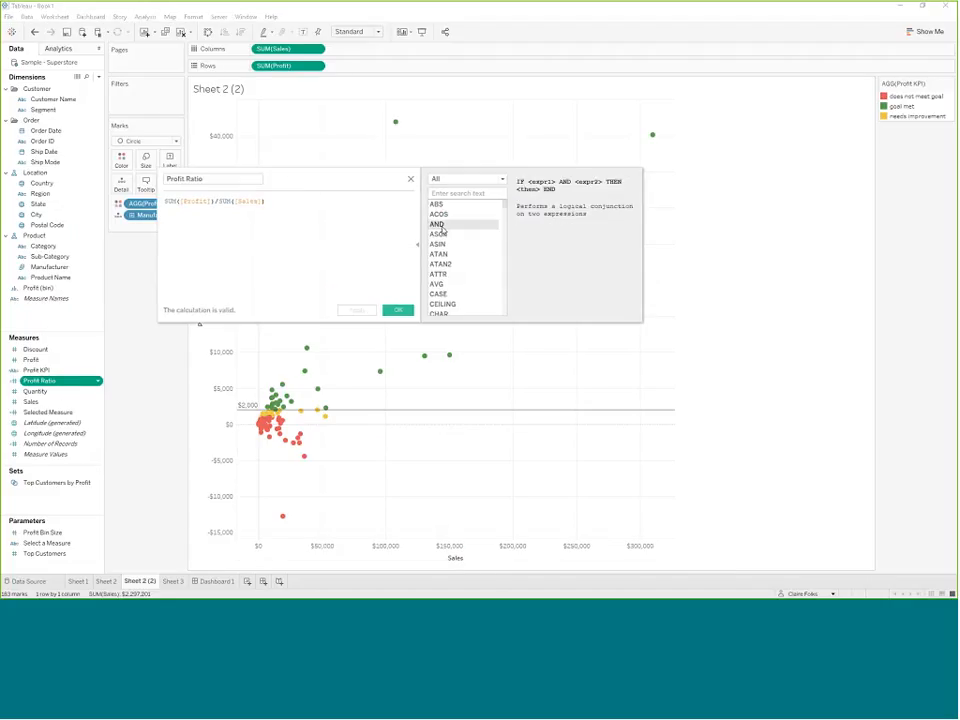
pyautogui.scroll(-4, 468, 240)
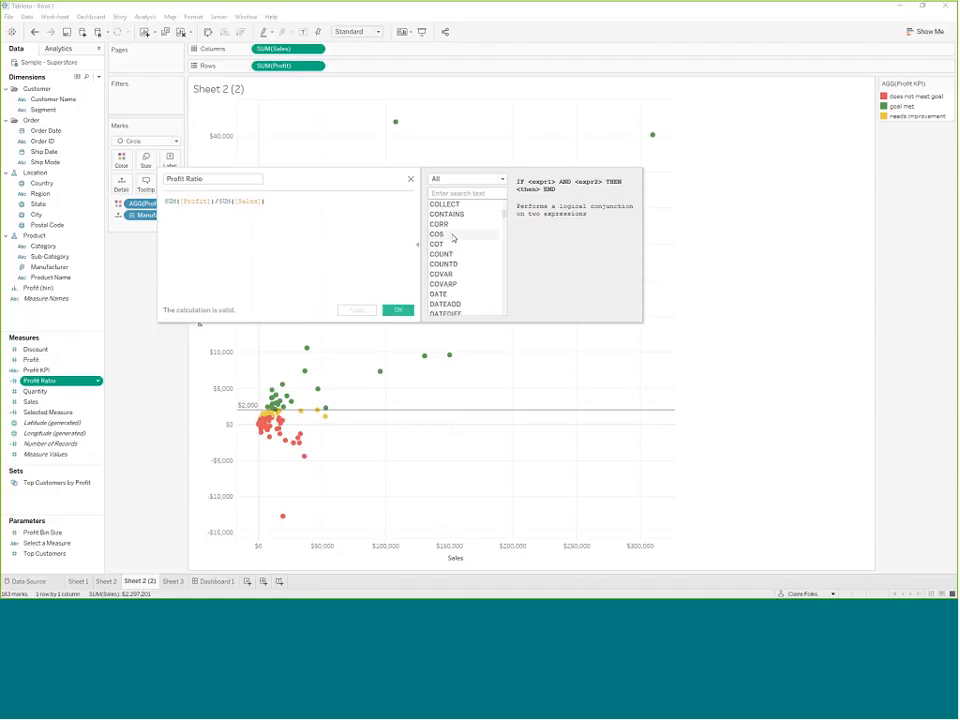
pyautogui.click(441, 254)
pyautogui.scroll(-3, 452, 257)
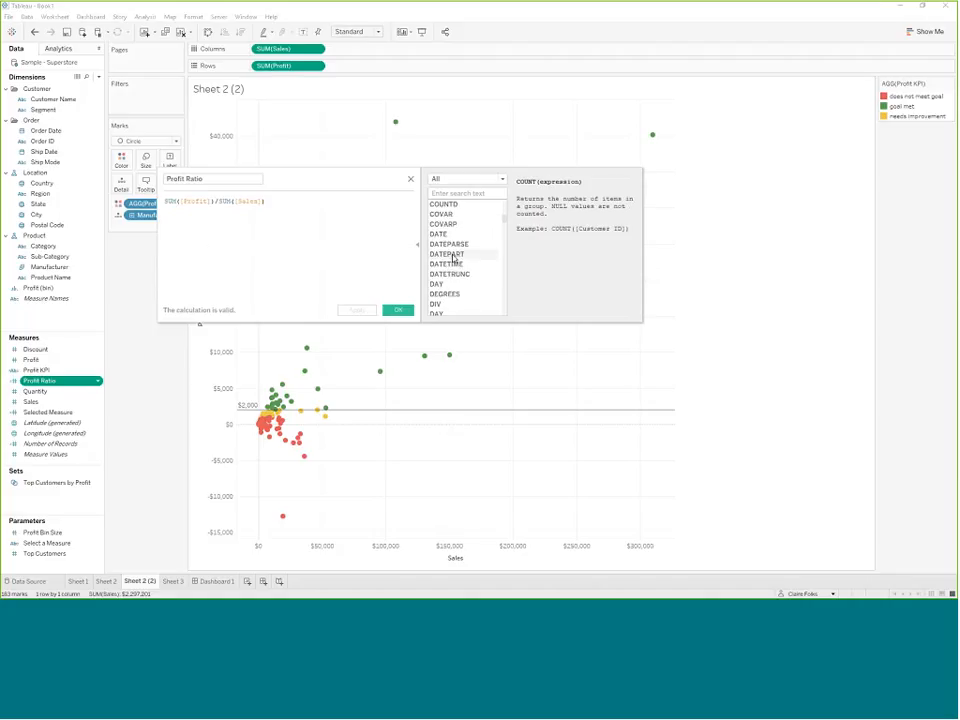
pyautogui.click(449, 244)
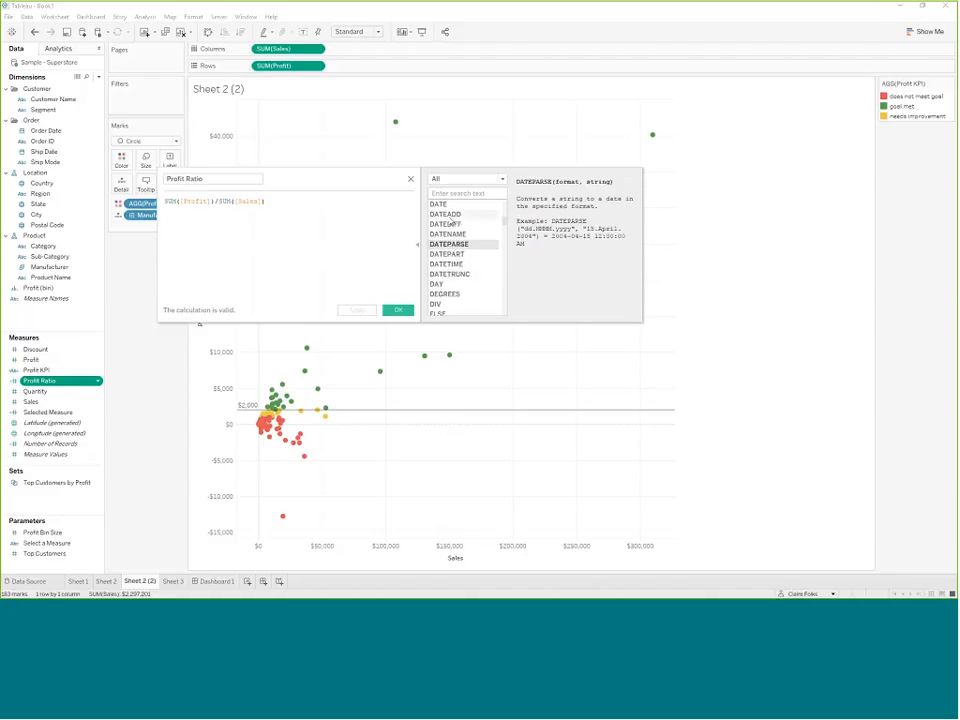
pyautogui.click(446, 215)
pyautogui.scroll(-3, 448, 228)
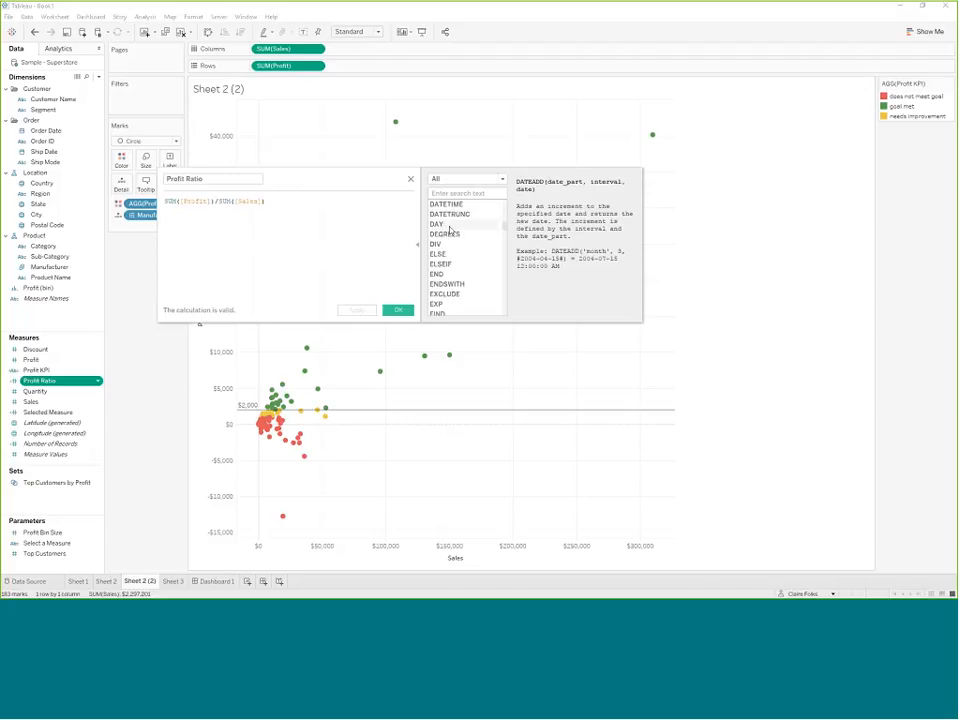
pyautogui.scroll(1, 450, 235)
pyautogui.click(398, 310)
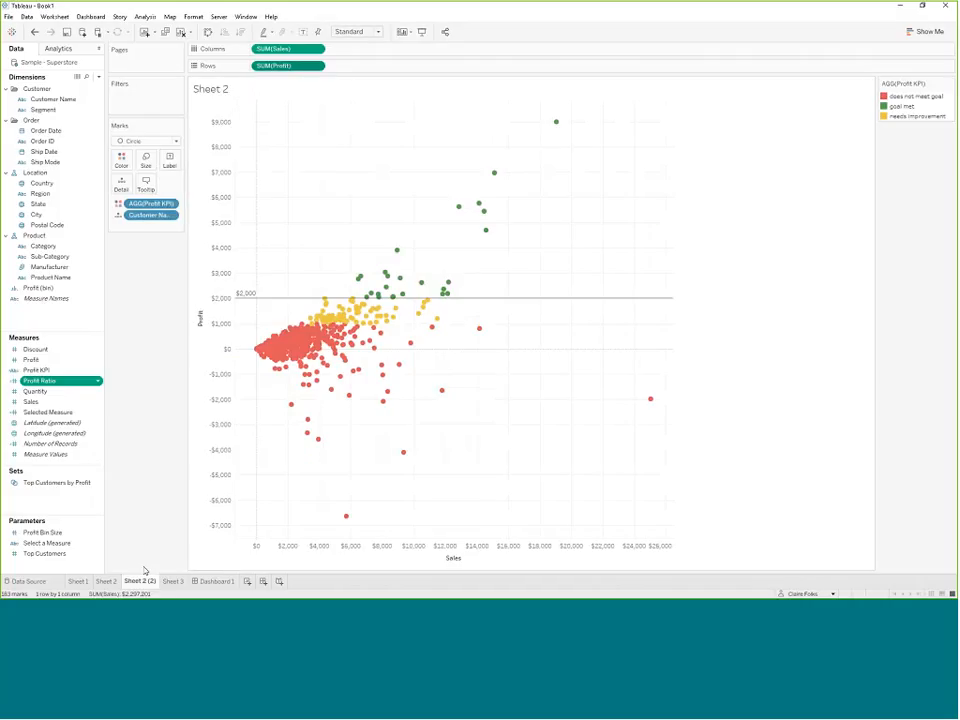
# Revisit the Sheet 2 worksheet and return to Dashboard 1 to look over its three sheets.
pyautogui.click(106, 581)
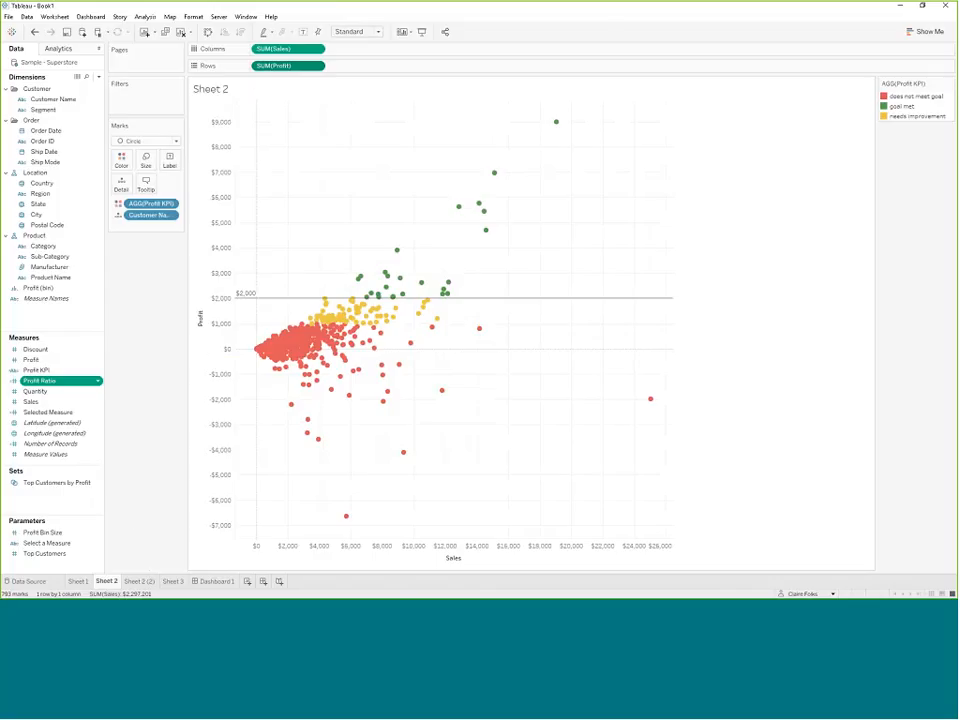
pyautogui.click(215, 581)
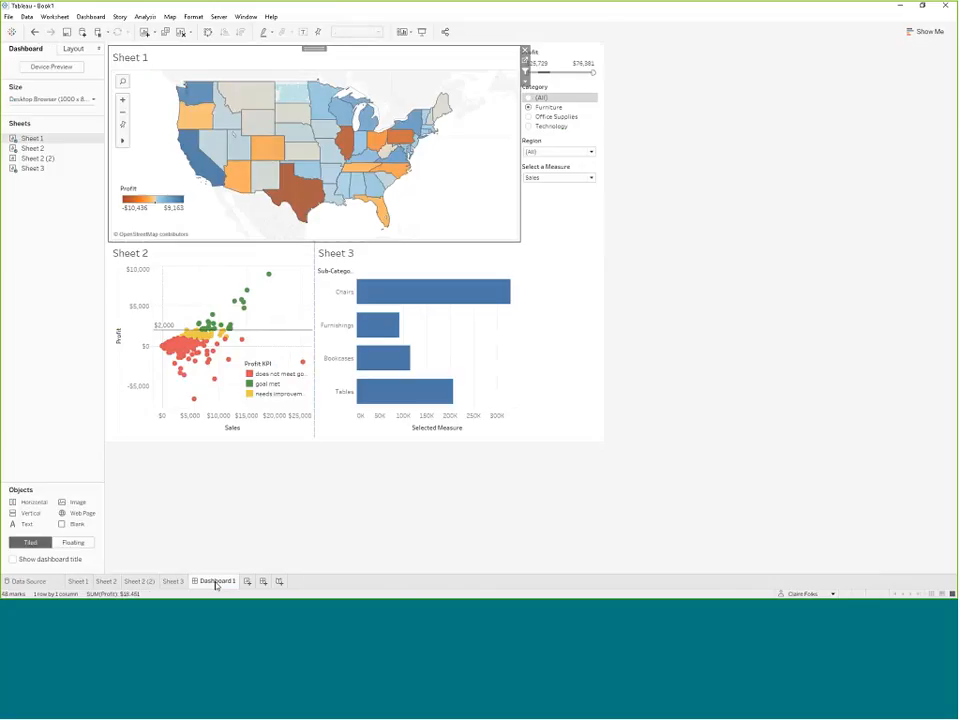
pyautogui.click(264, 252)
pyautogui.click(407, 253)
pyautogui.click(441, 192)
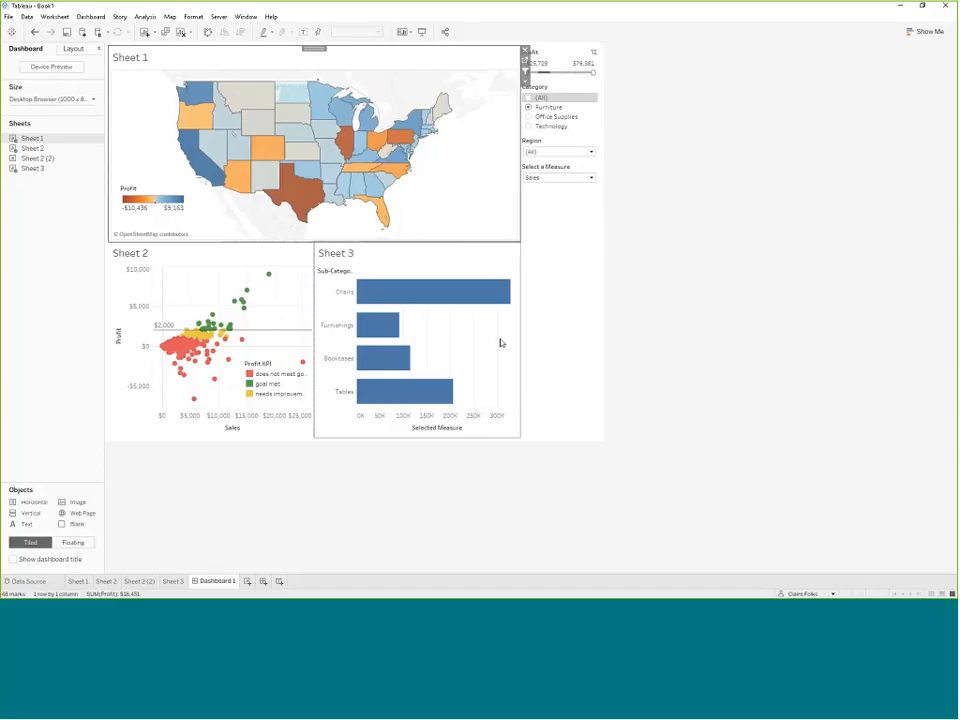
# Filter the dashboard by Texas on the map, examine the scatter plot and bar chart, and clear the selection.
pyautogui.click(294, 199)
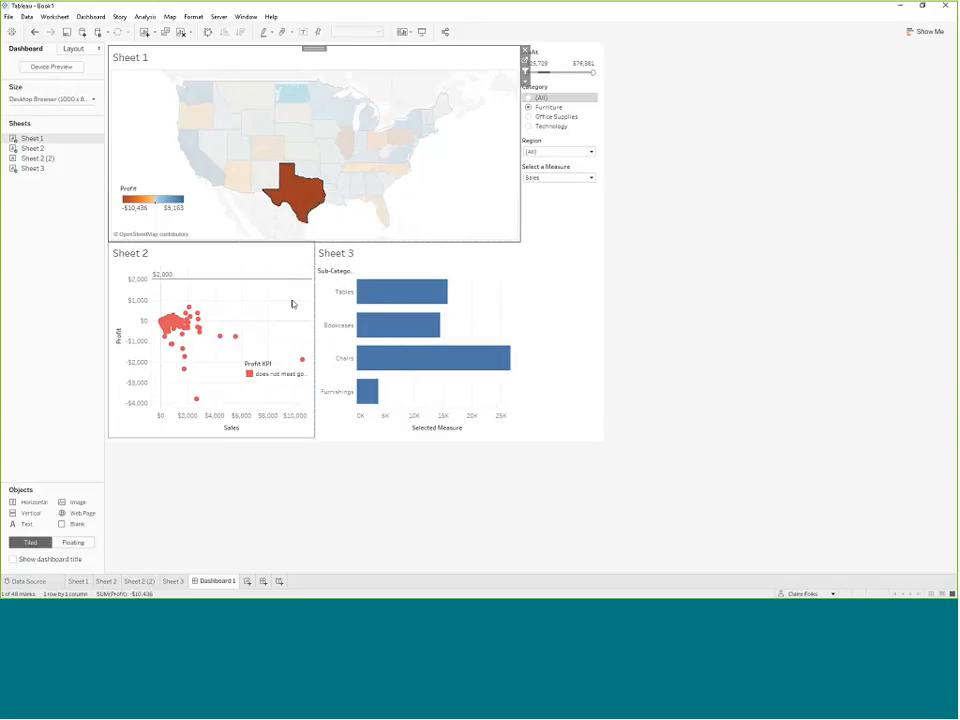
pyautogui.moveTo(228, 341)
pyautogui.moveTo(381, 292)
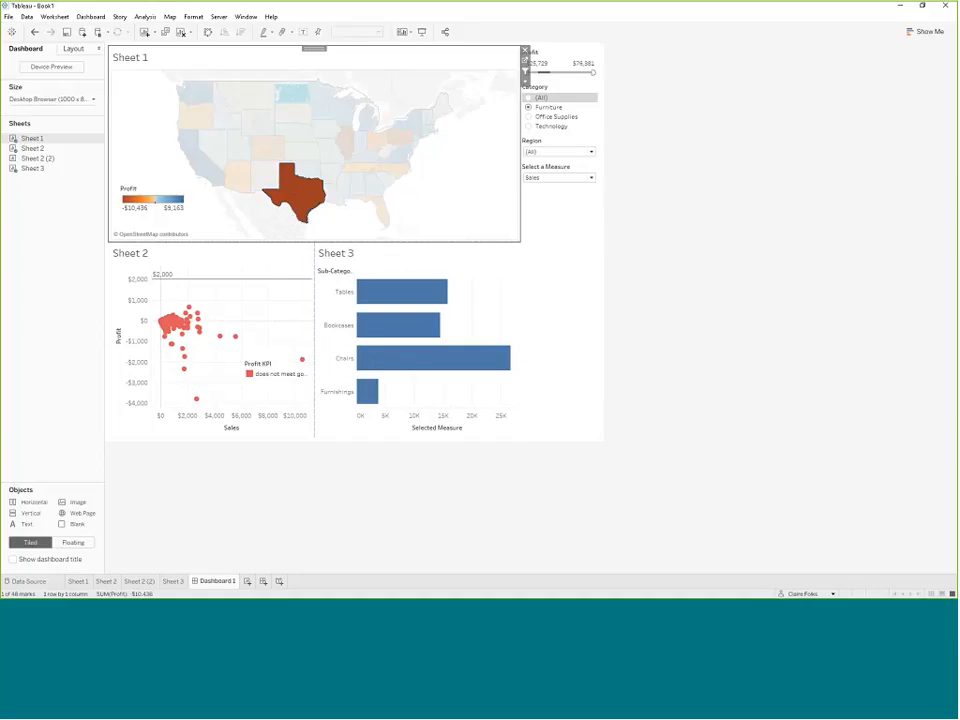
pyautogui.click(300, 198)
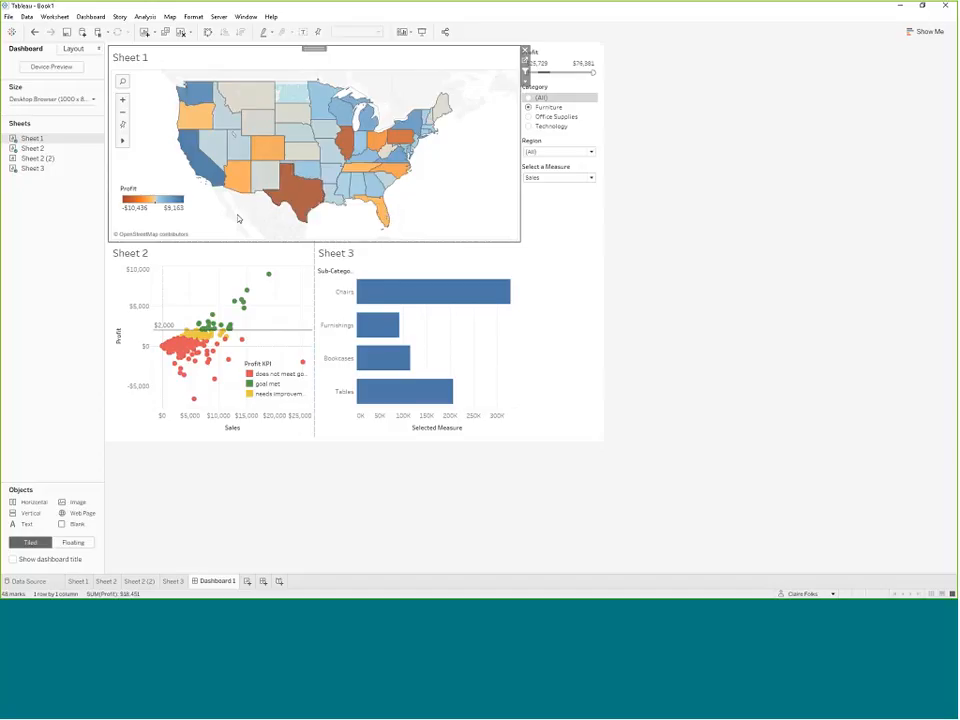
# Open the dashboard's actions list and examine the two generated filter actions for Sheet 1 and Sheet 2.
pyautogui.click(90, 17)
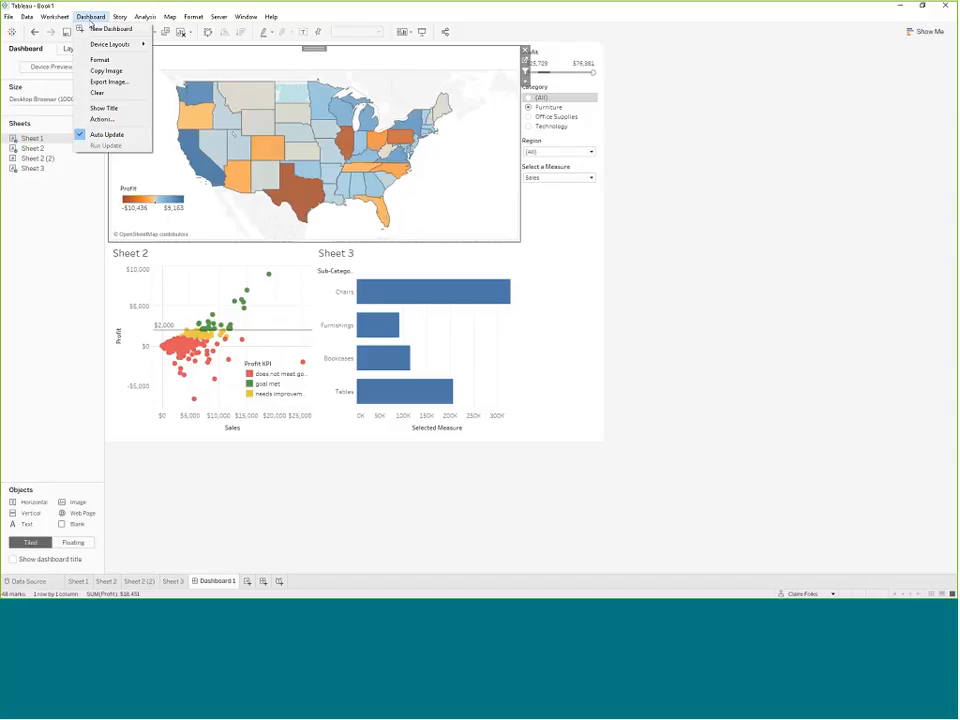
pyautogui.click(101, 119)
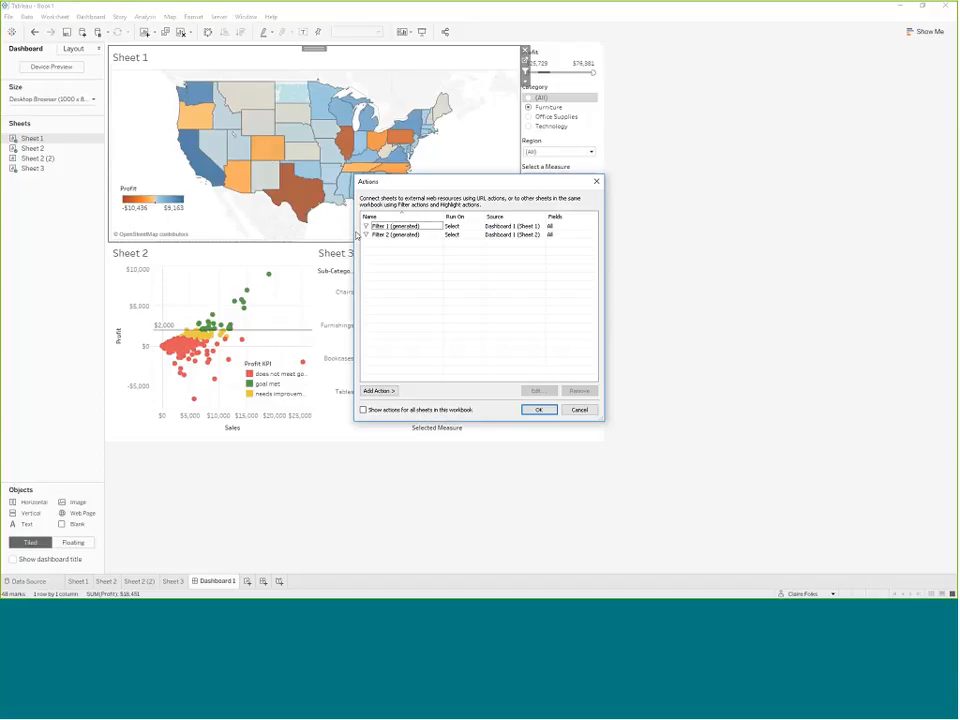
pyautogui.click(390, 227)
pyautogui.click(393, 235)
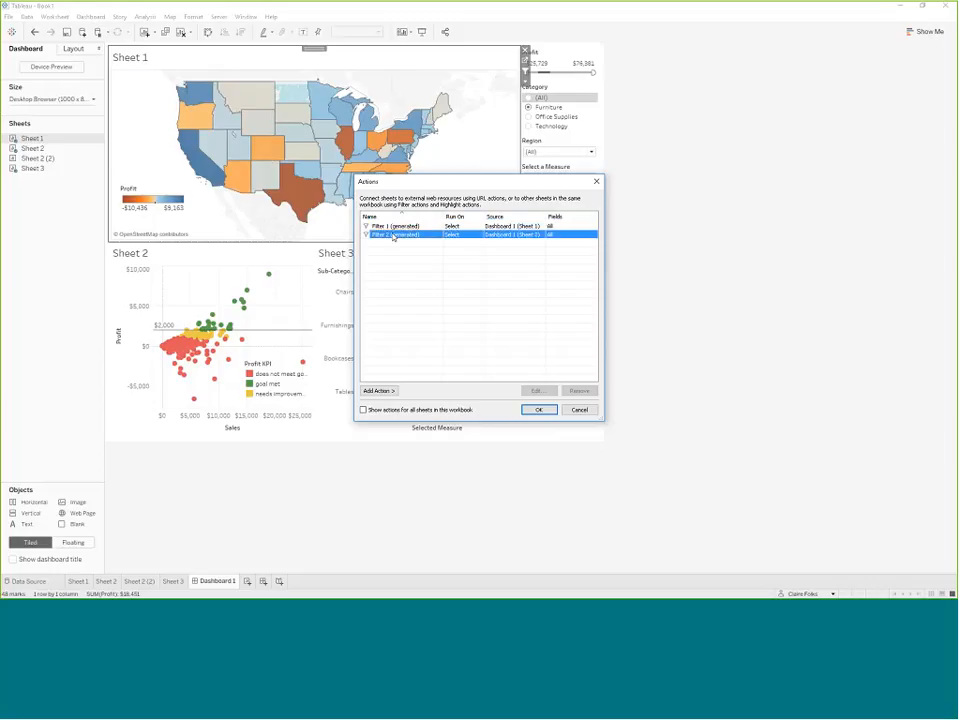
pyautogui.click(394, 227)
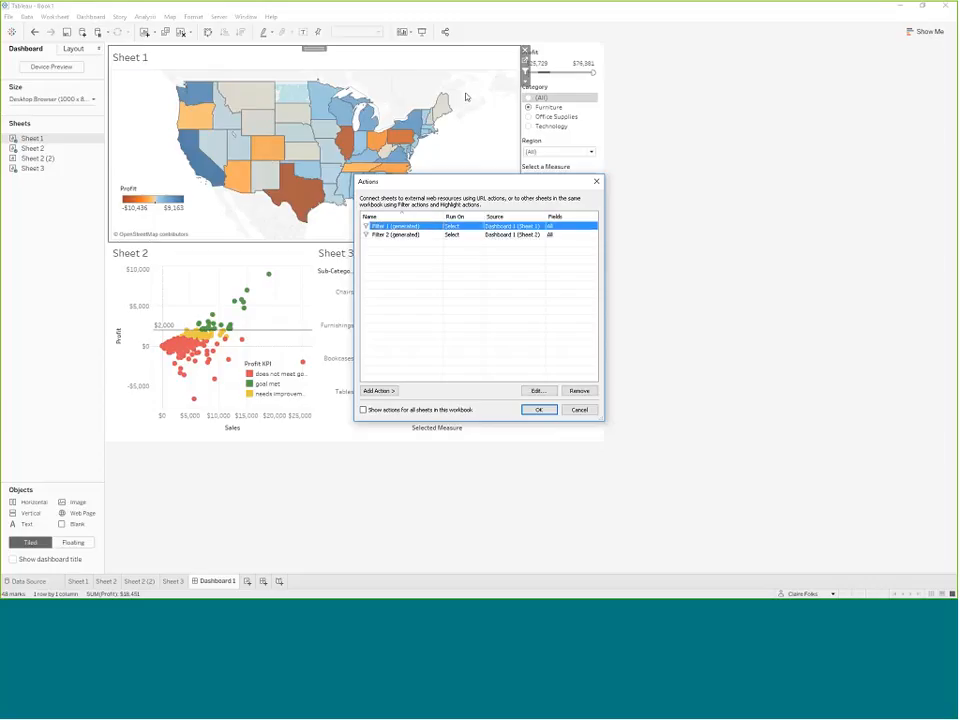
pyautogui.click(525, 72)
# Add a new filter action that runs on Select, with only Sheet 1 of Dashboard 1 as its source.
pyautogui.click(375, 391)
pyautogui.click(426, 393)
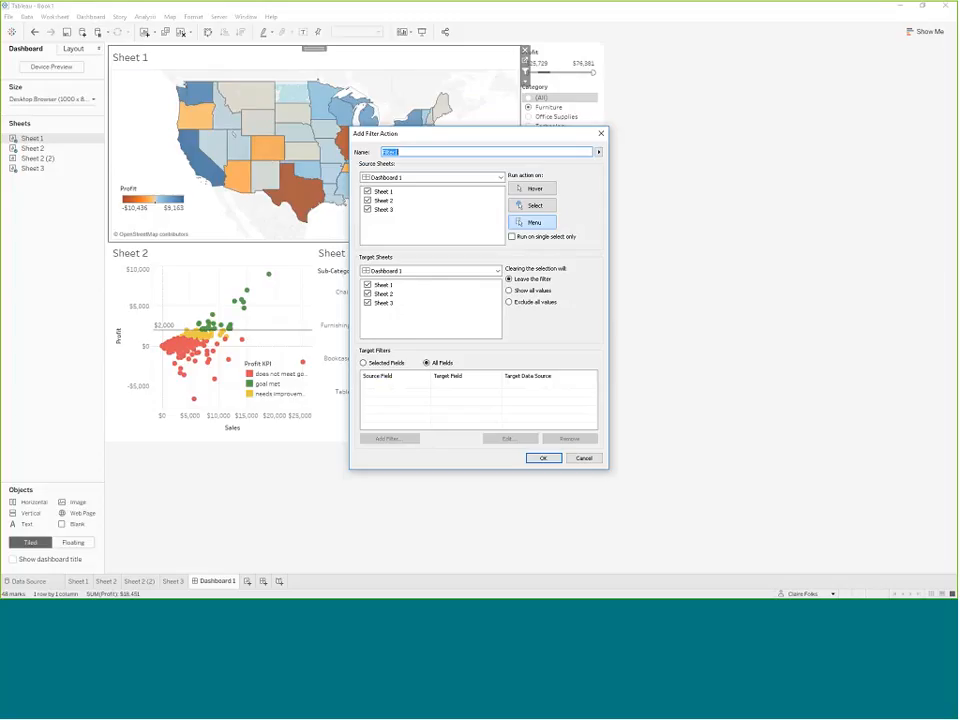
pyautogui.click(530, 207)
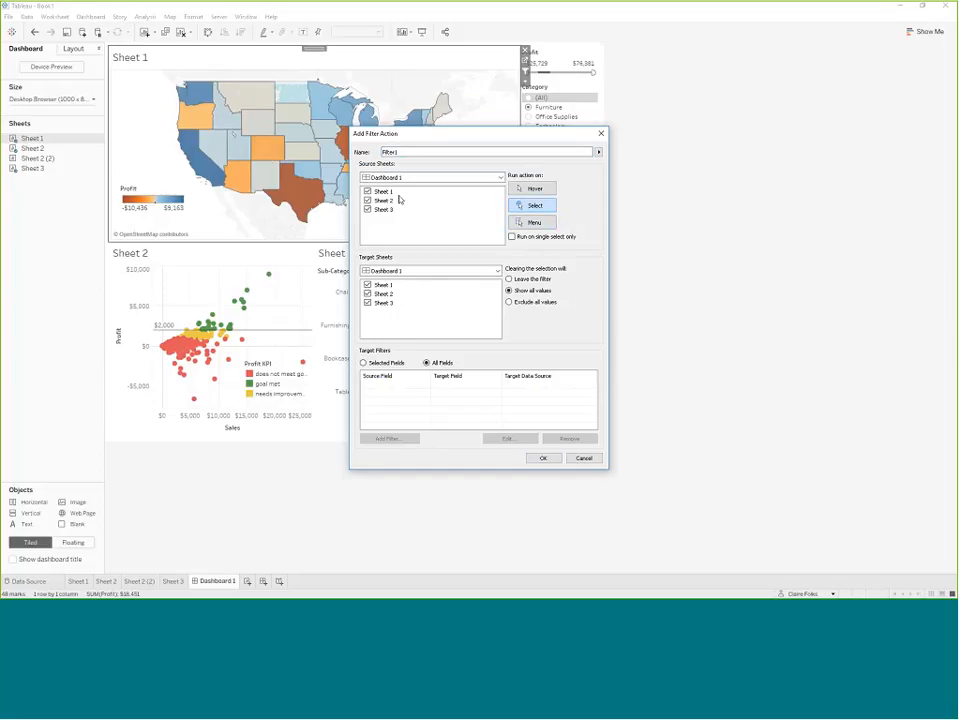
pyautogui.click(368, 209)
pyautogui.click(368, 200)
# Target the filter action at Sheet 2 (2) using all fields, and confirm the action and the dashboard's actions list.
pyautogui.click(430, 271)
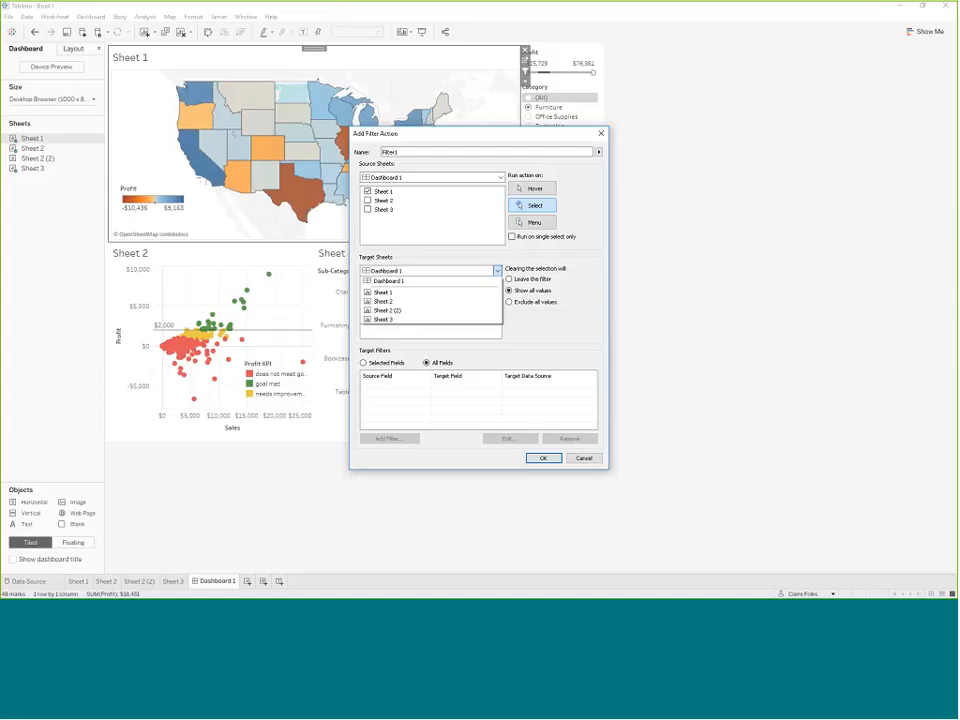
pyautogui.click(420, 311)
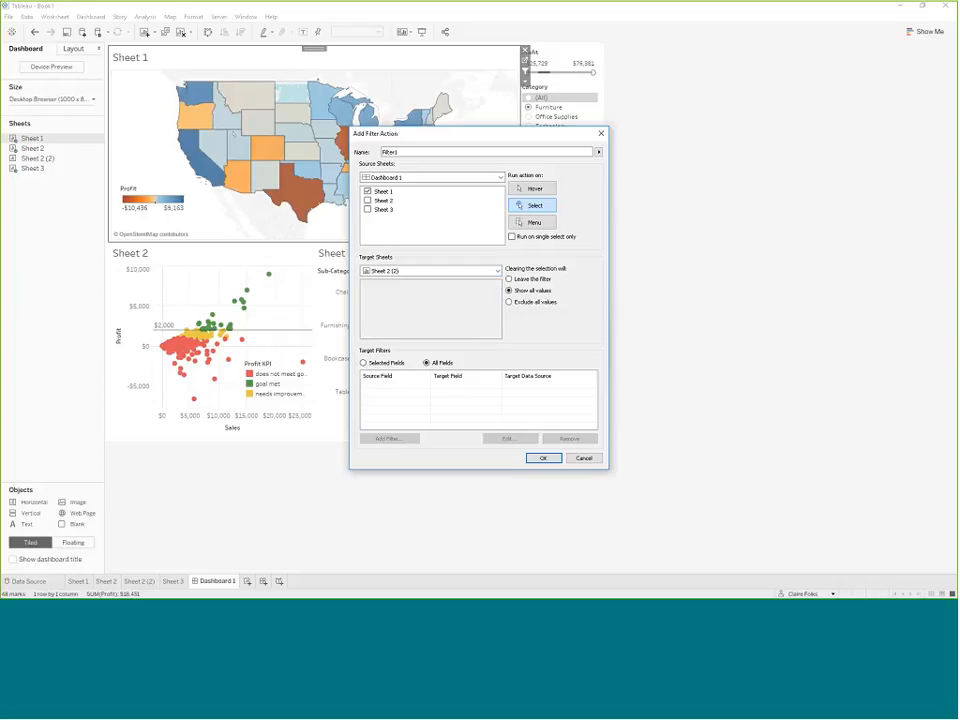
pyautogui.click(382, 363)
pyautogui.click(423, 368)
pyautogui.click(543, 458)
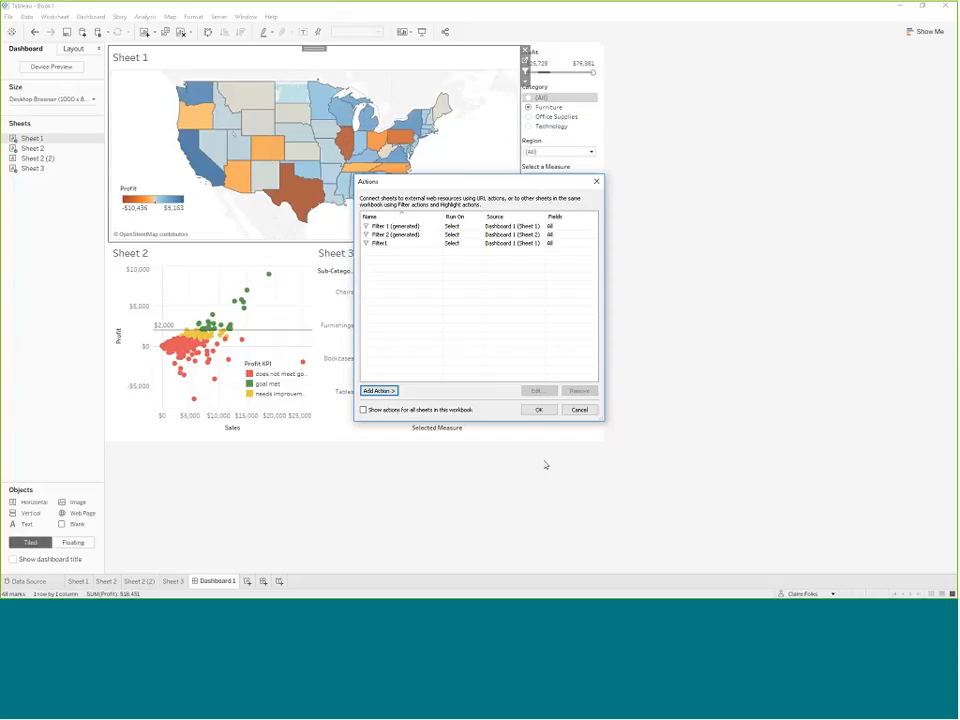
pyautogui.press('Return')
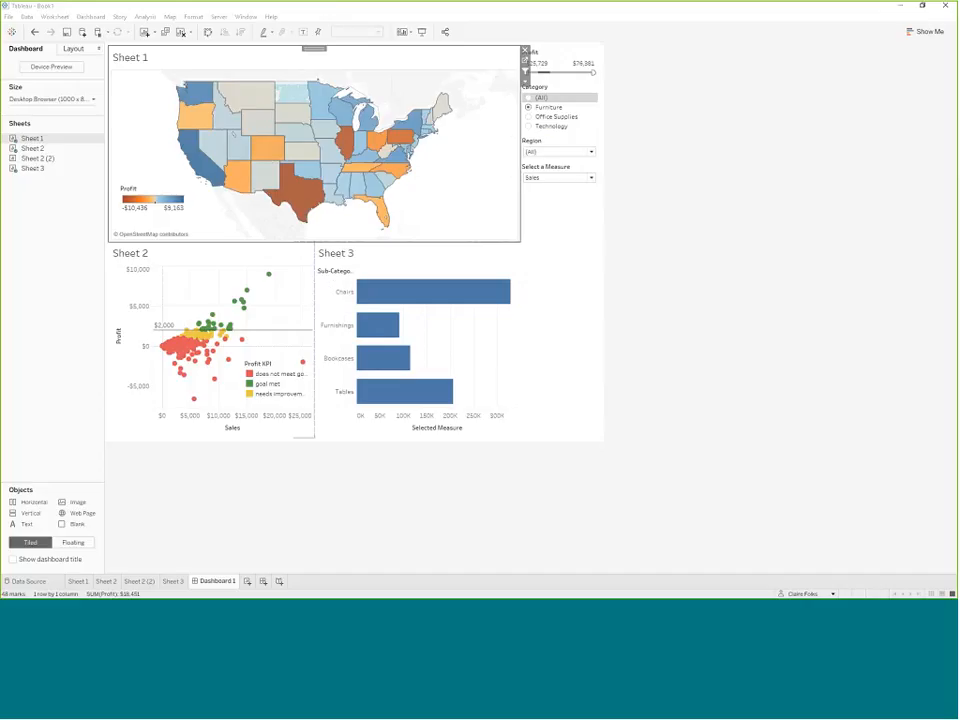
# Test the new action by selecting Texas on the dashboard map, and examine the action filter on Sheet 2 (2).
pyautogui.click(298, 198)
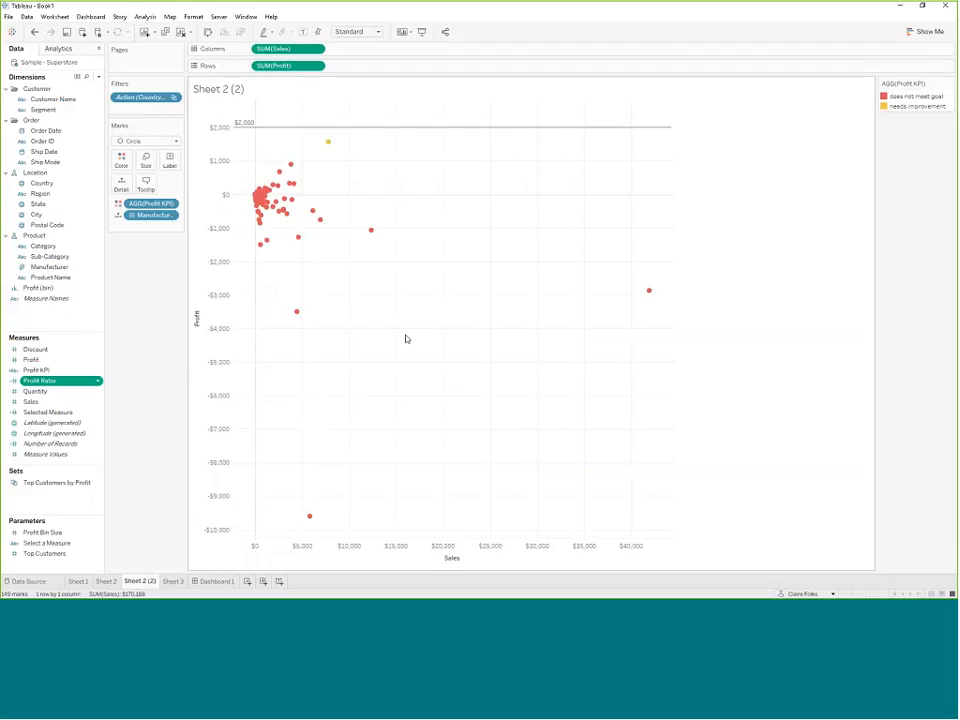
pyautogui.moveTo(263, 252)
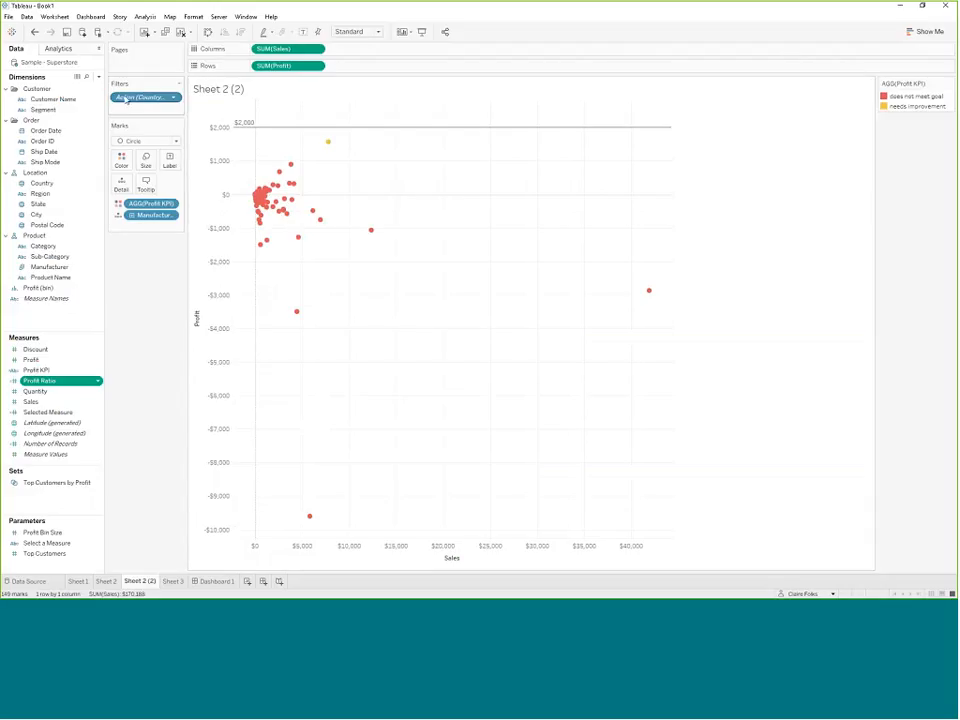
pyautogui.click(126, 99)
pyautogui.click(121, 83)
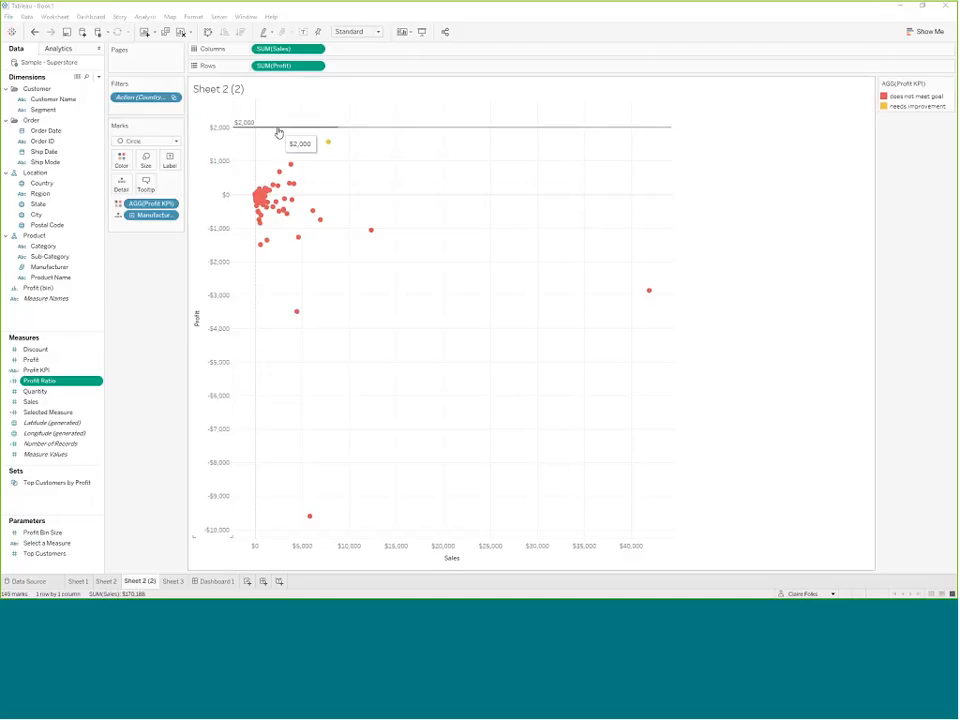
# Remove the $2,000 reference line from the Sheet 2 (2) scatter plot.
pyautogui.moveTo(257, 127); pyautogui.dragTo(129, 263)
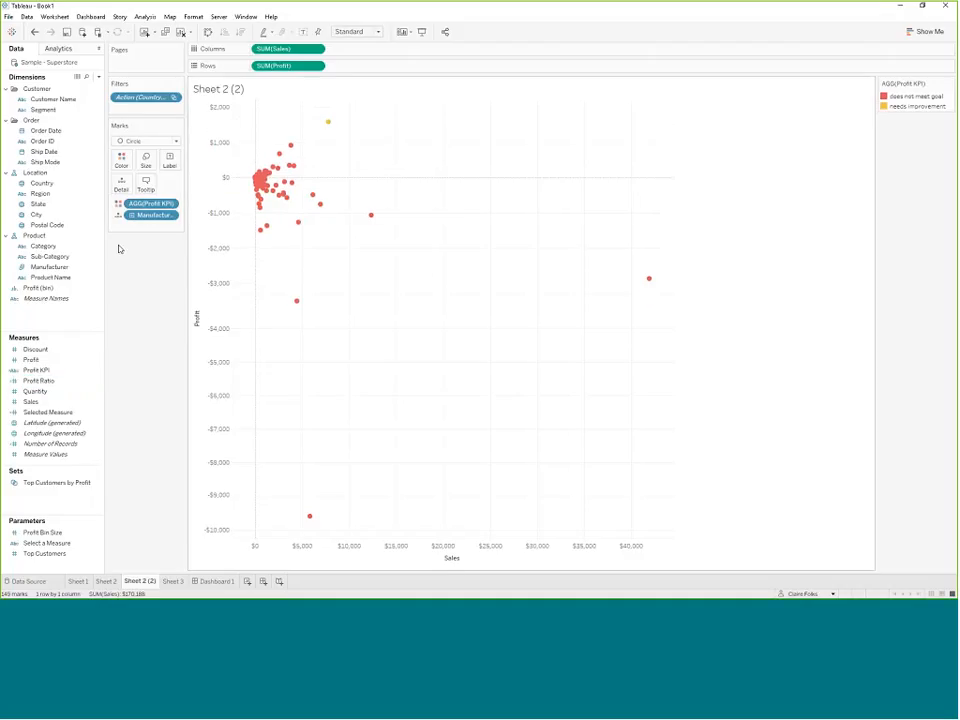
pyautogui.click(38, 372)
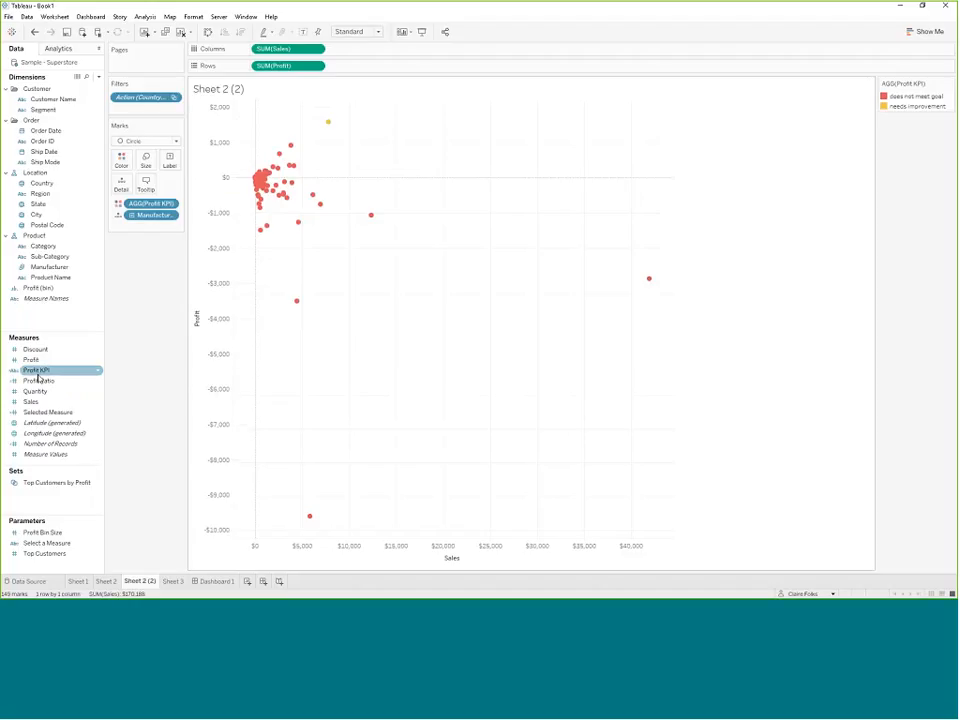
pyautogui.click(40, 381)
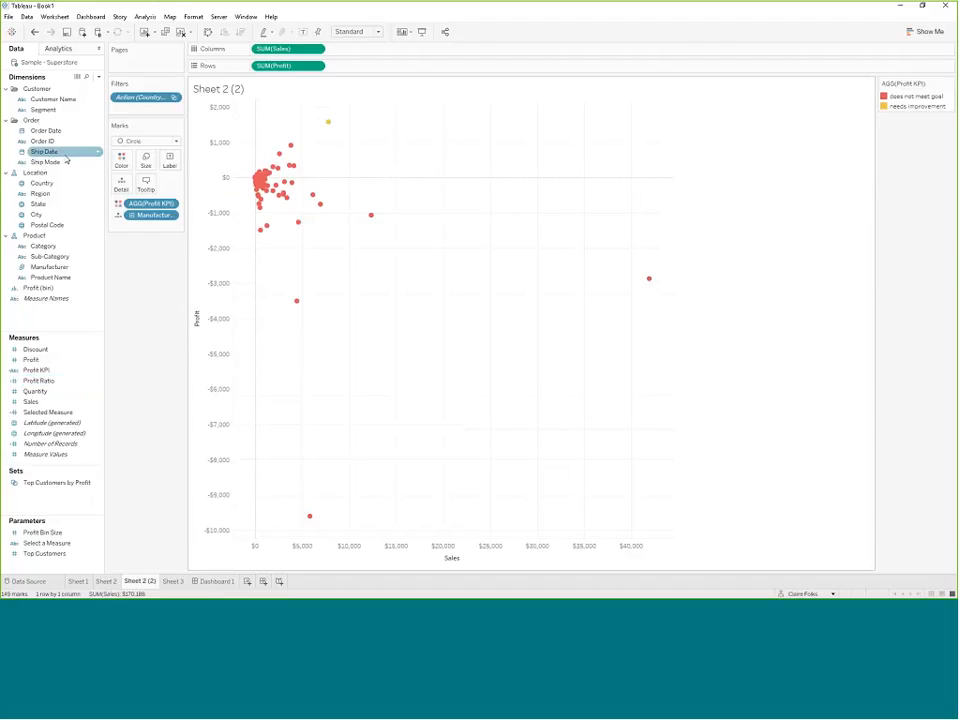
# Add a reference line for the average of SUM(Profit) across the entire table, labelled with its computation.
pyautogui.click(55, 50)
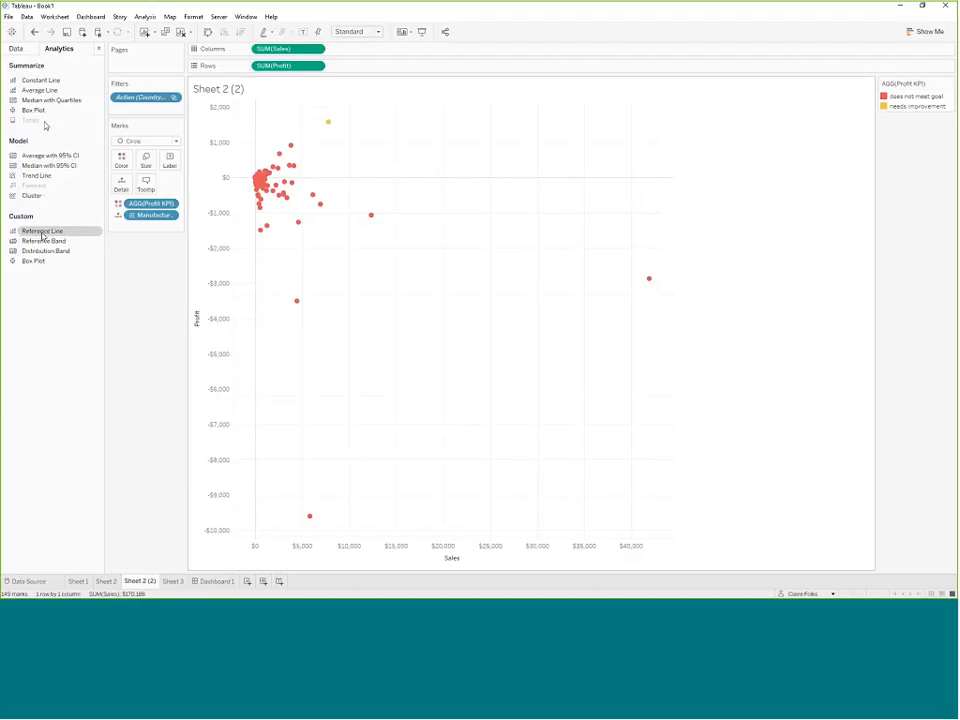
pyautogui.moveTo(41, 231); pyautogui.dragTo(278, 170)
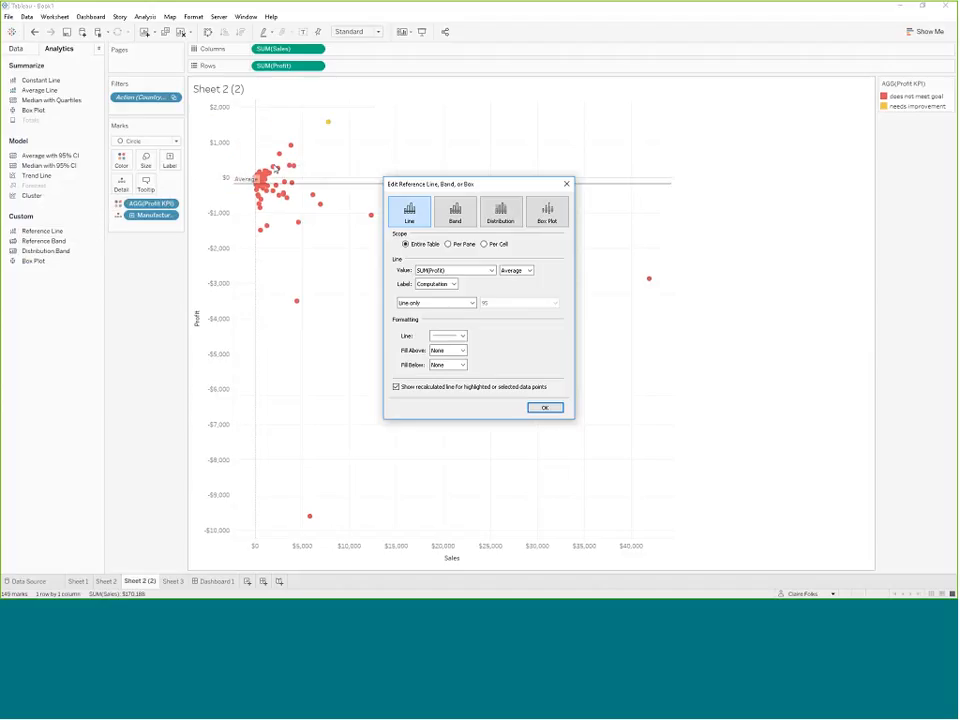
pyautogui.click(491, 270)
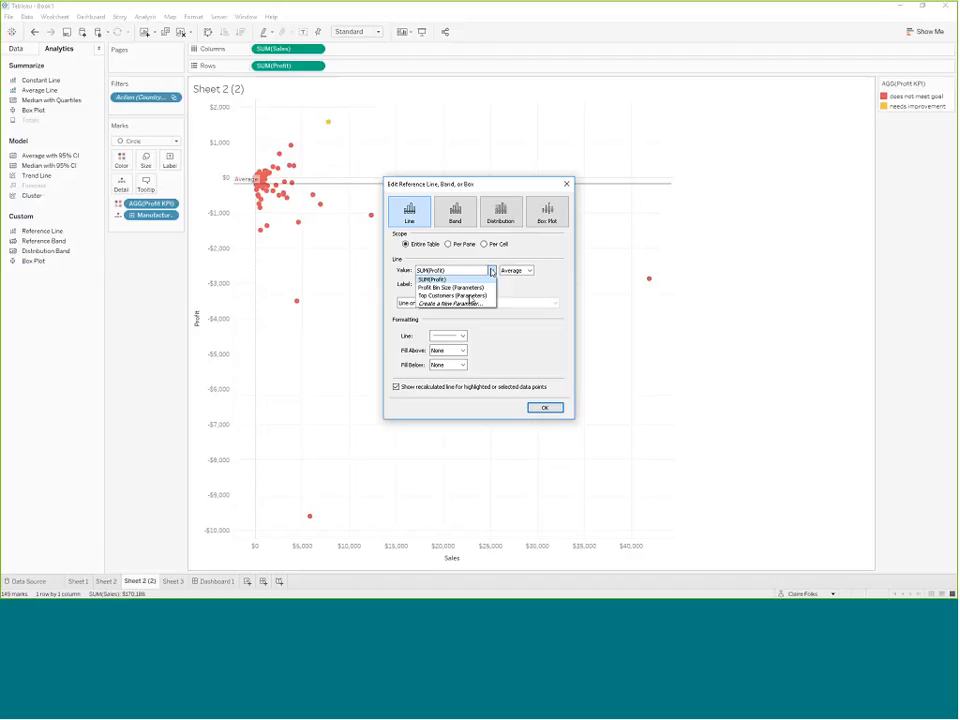
pyautogui.click(446, 281)
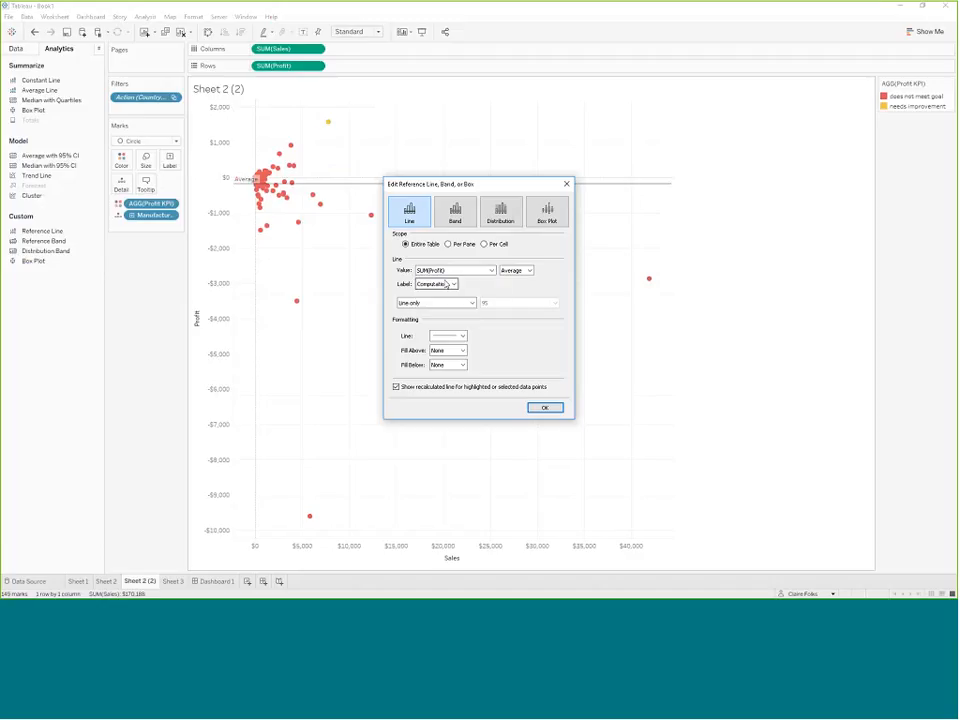
pyautogui.click(525, 271)
pyautogui.click(525, 271)
pyautogui.click(491, 271)
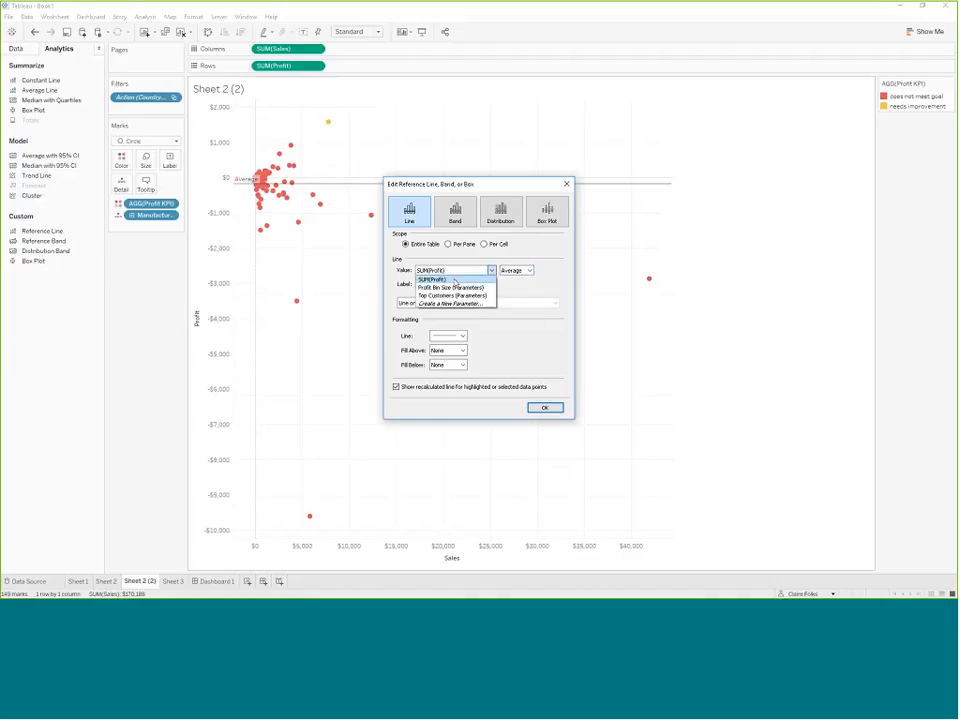
pyautogui.click(454, 280)
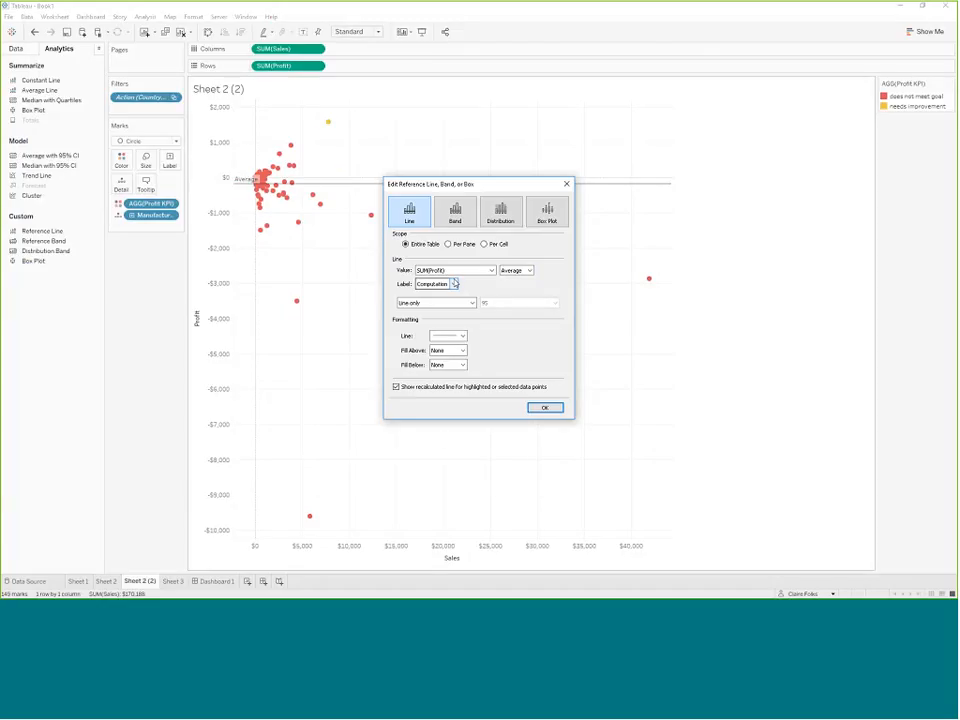
pyautogui.press('Return')
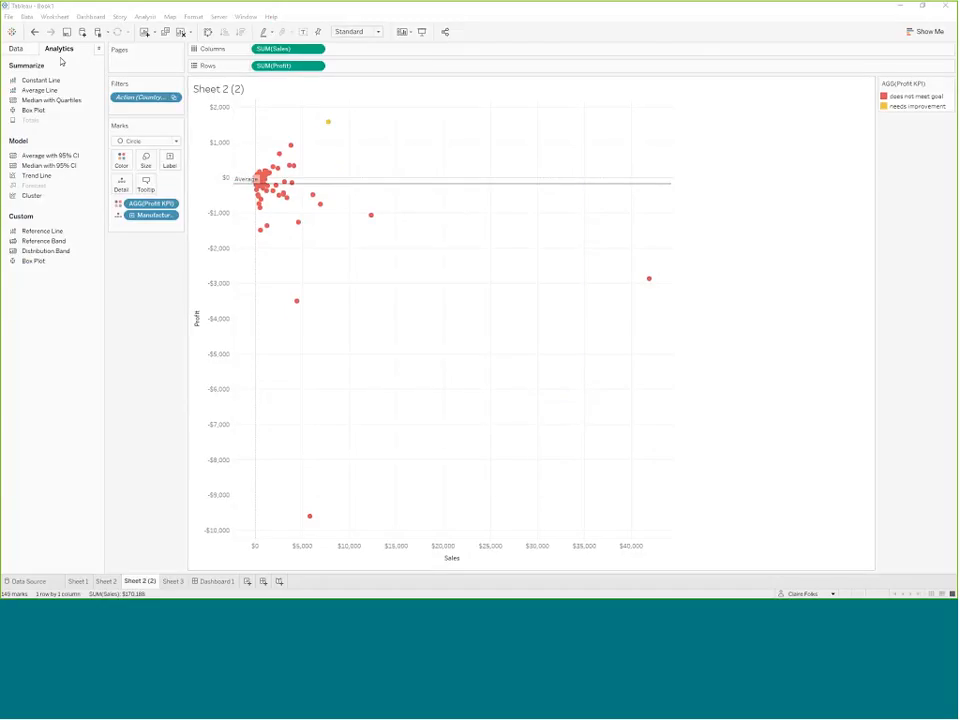
# Open the Profit KPI calculated field, try 1000 as its "goal met" threshold, restore 2000 and confirm the formula.
pyautogui.click(15, 48)
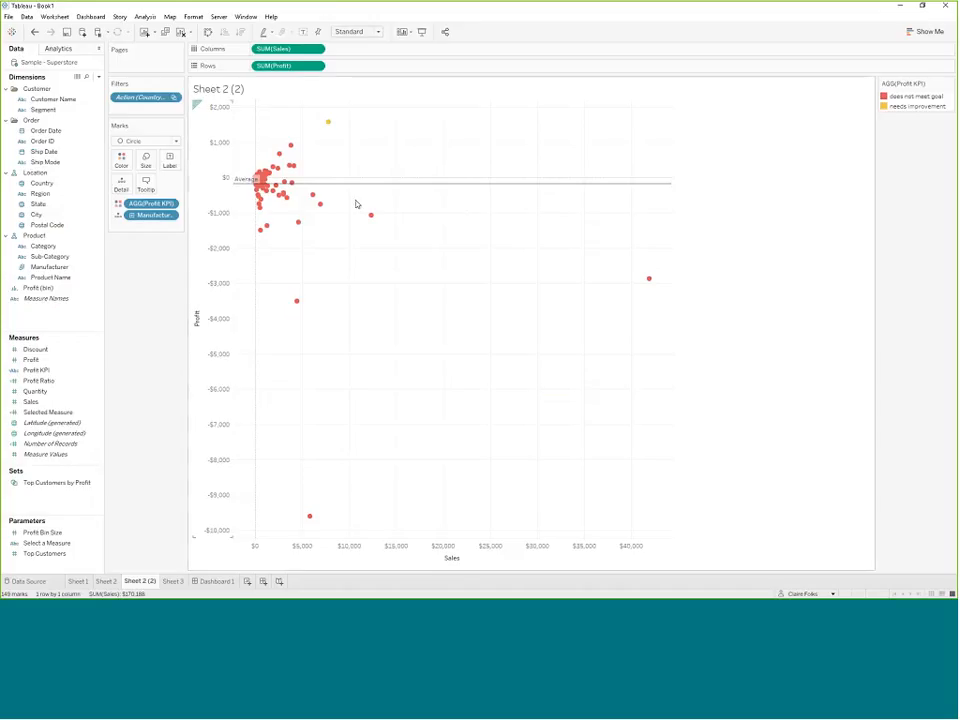
pyautogui.moveTo(382, 192)
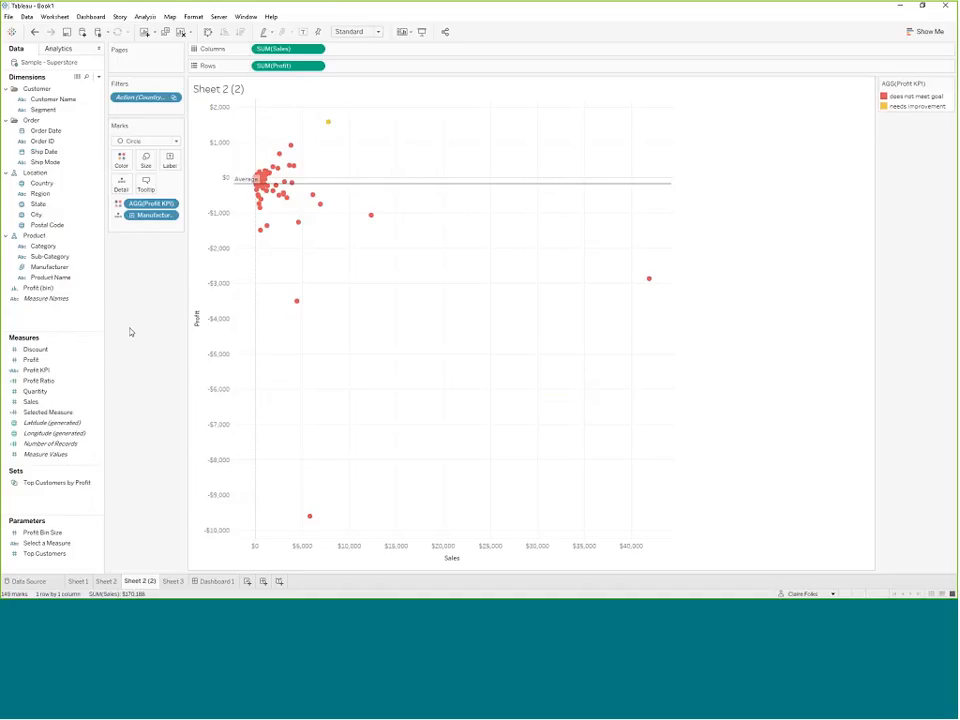
pyautogui.rightClick(60, 370)
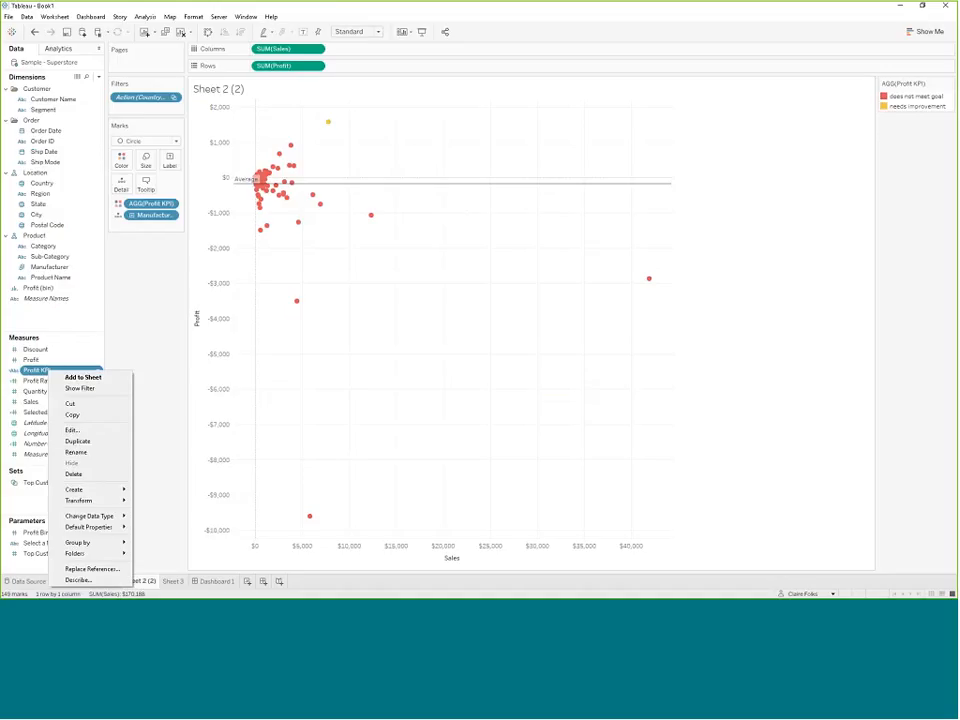
pyautogui.click(84, 431)
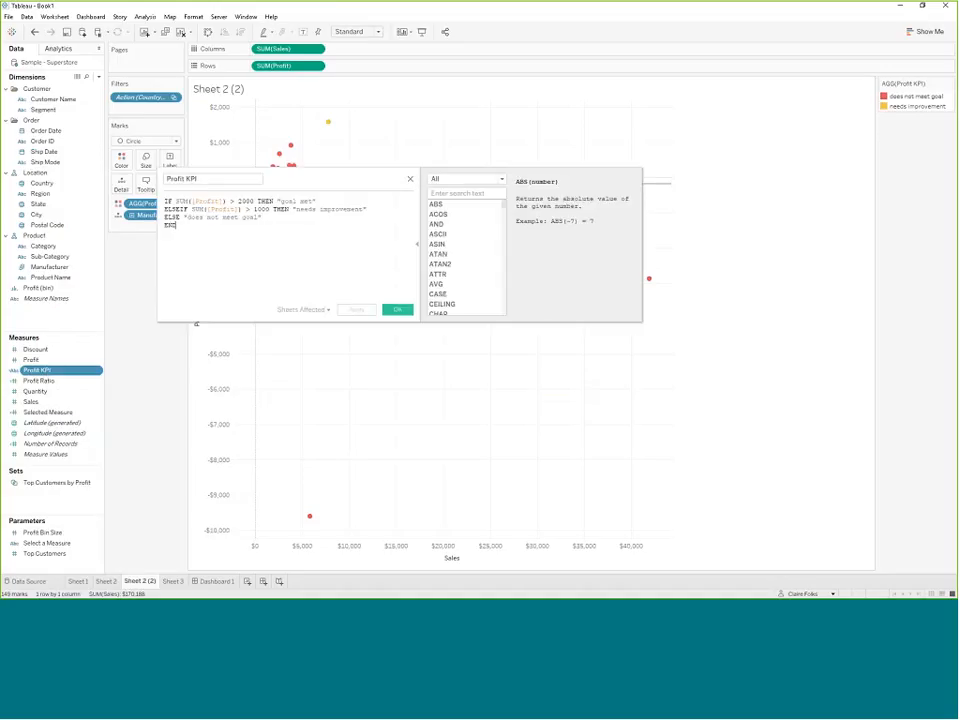
pyautogui.moveTo(320, 182); pyautogui.dragTo(431, 272)
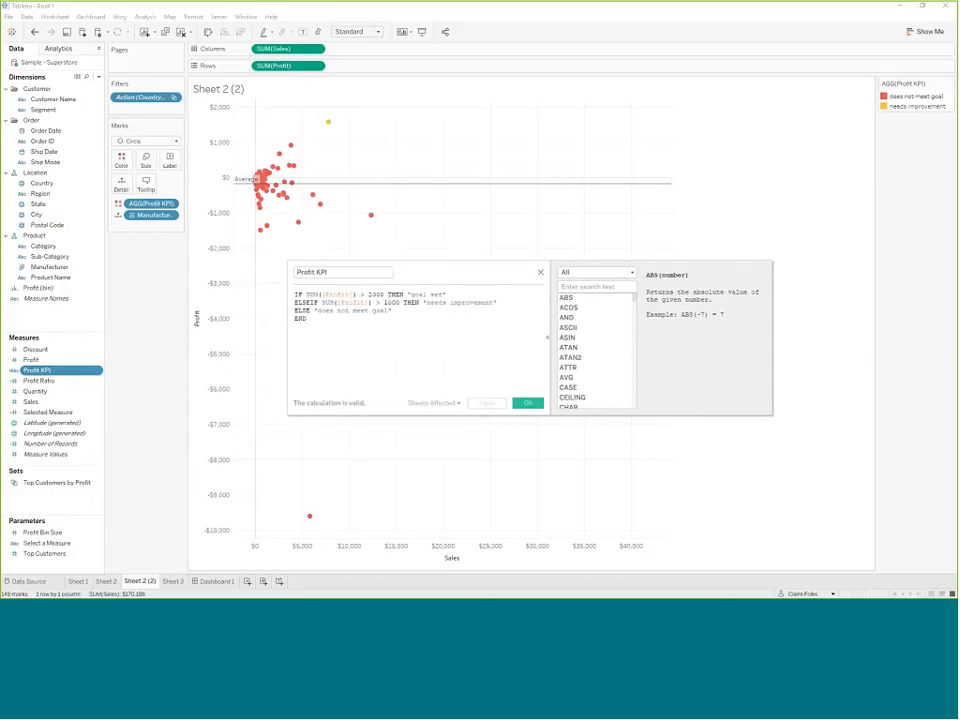
pyautogui.doubleClick(377, 295)
pyautogui.write('1000')
pyautogui.doubleClick(373, 295)
pyautogui.write('2000')
pyautogui.click(386, 298)
pyautogui.click(528, 403)
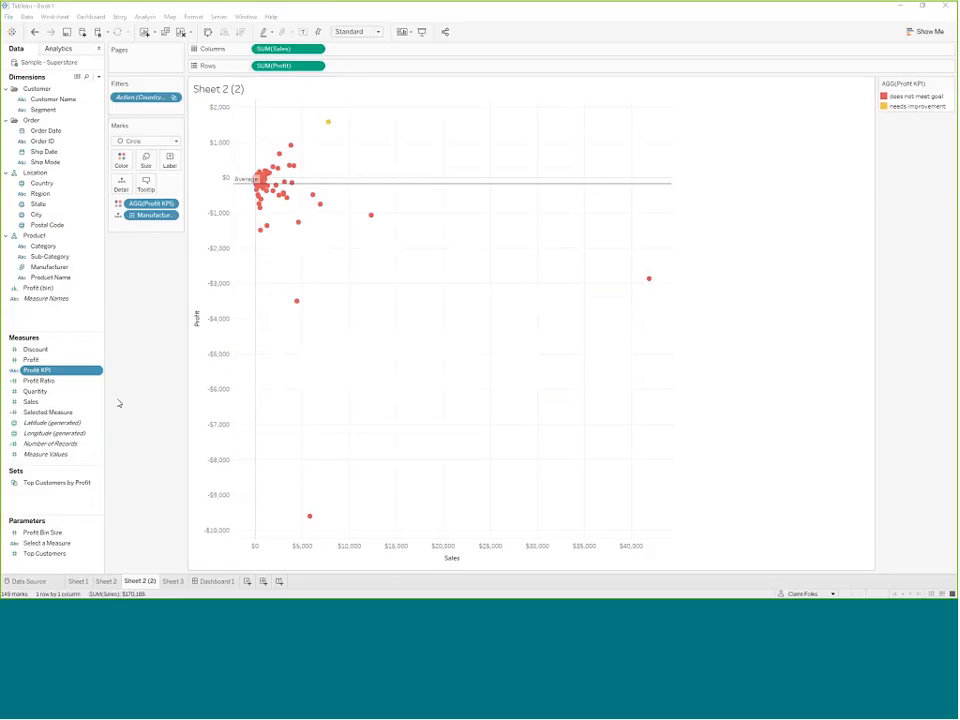
# Go to the Sheet 1 map and set its Category filter to (All).
pyautogui.click(81, 582)
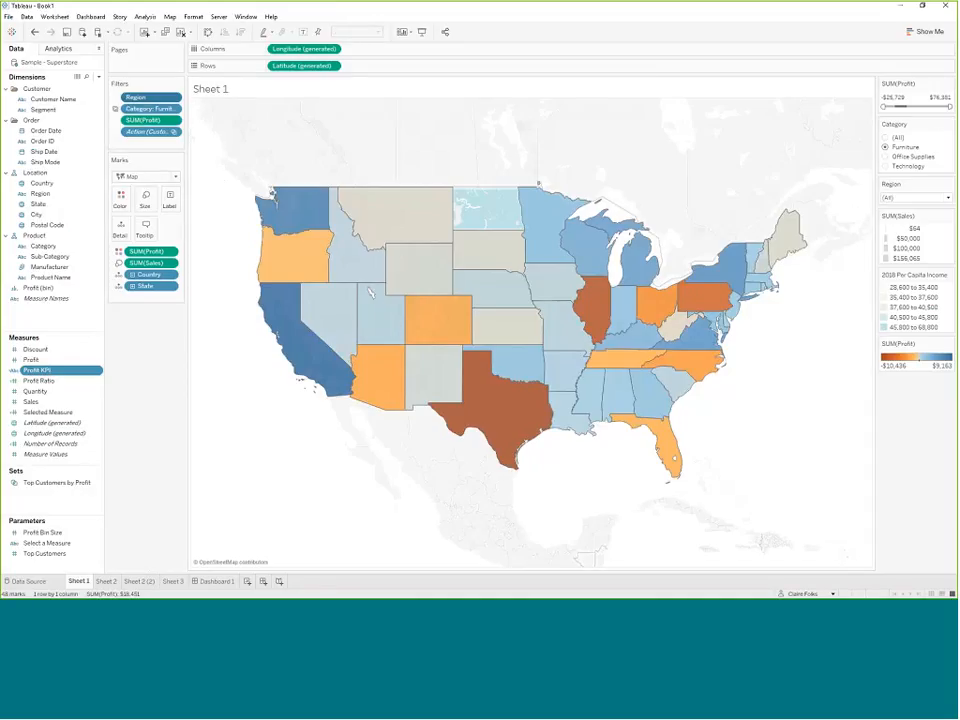
pyautogui.click(886, 138)
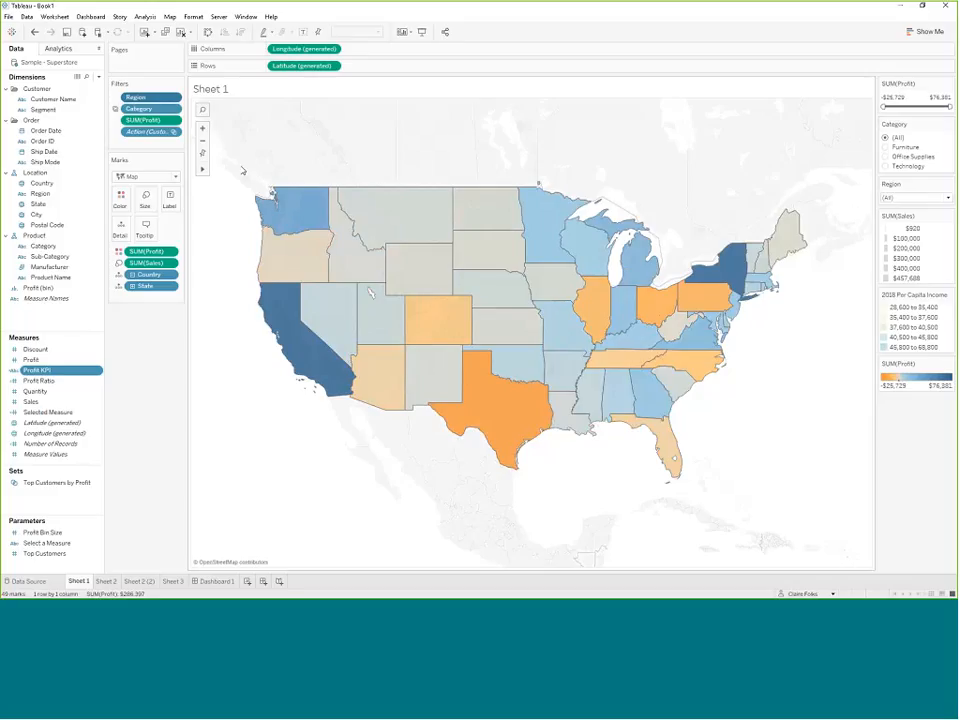
# Try an area selection over the western states on the map and clear it.
pyautogui.moveTo(271, 191)
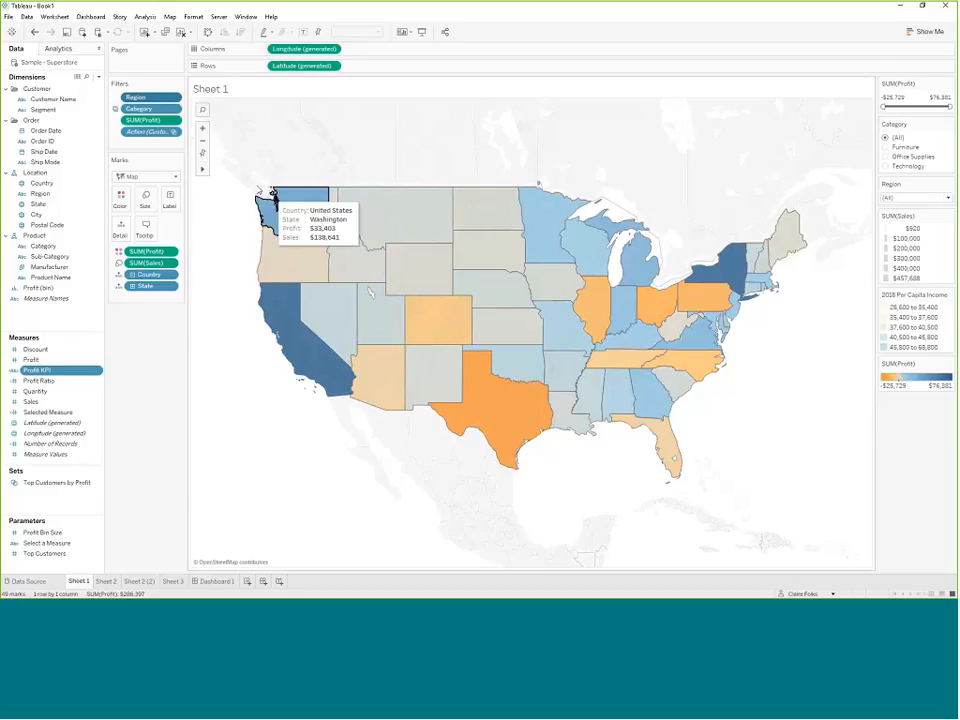
pyautogui.moveTo(230, 170); pyautogui.dragTo(392, 392)
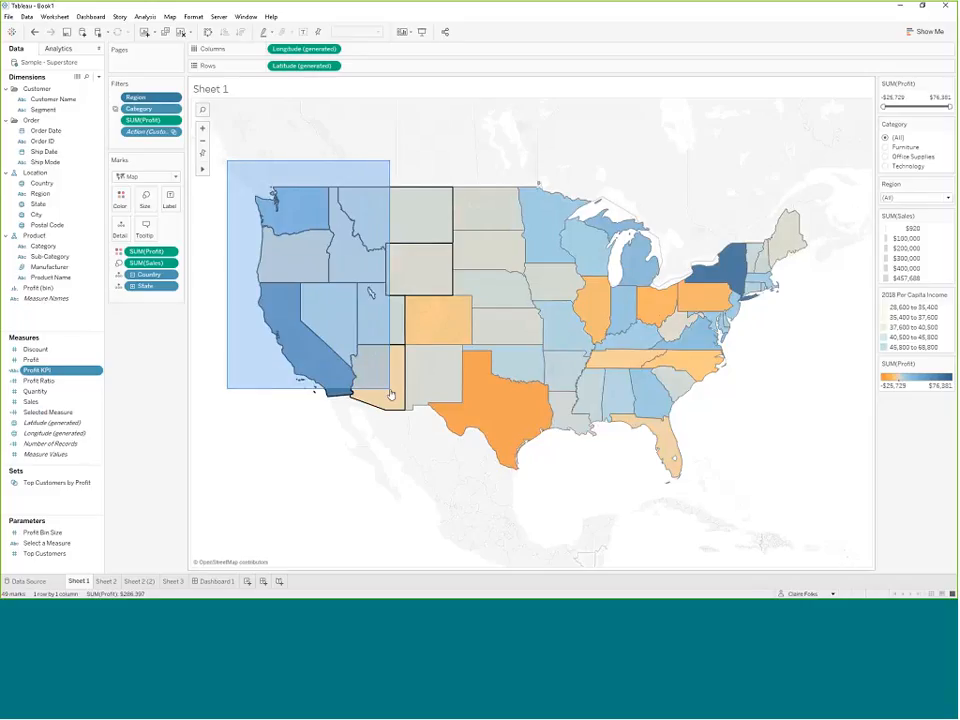
pyautogui.click(230, 286)
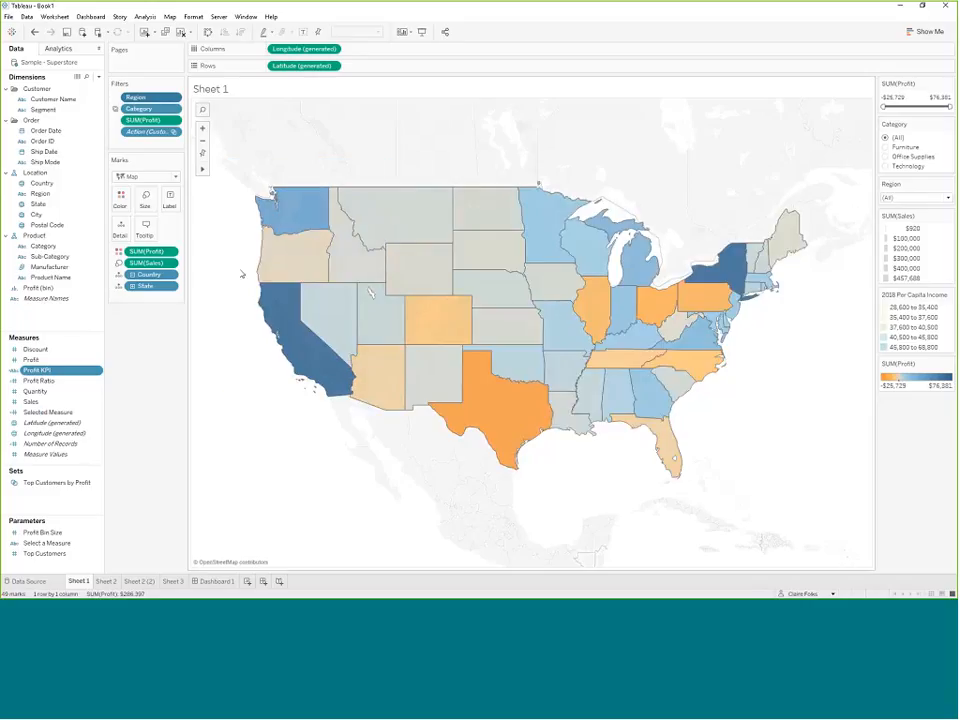
# Select Washington and Oregon on the map, try keeping only those two states, and undo that filter.
pyautogui.click(290, 208)
pyautogui.keyDown('ctrl'); pyautogui.click(312, 270); pyautogui.keyUp('ctrl')
pyautogui.keyDown('ctrl'); pyautogui.click(312, 270); pyautogui.keyUp('ctrl')
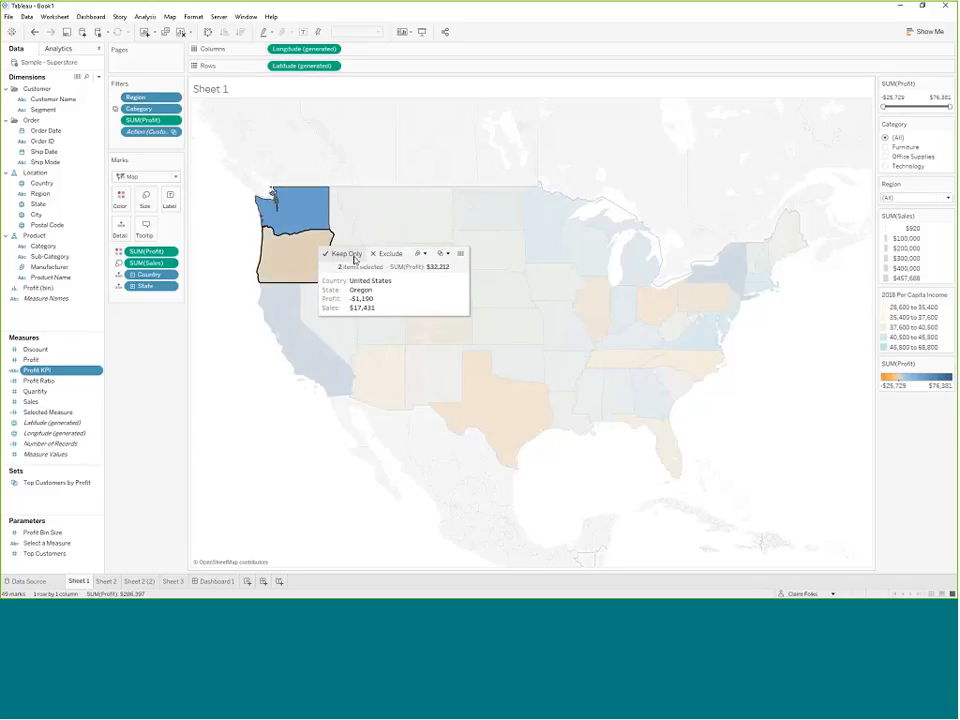
pyautogui.click(349, 254)
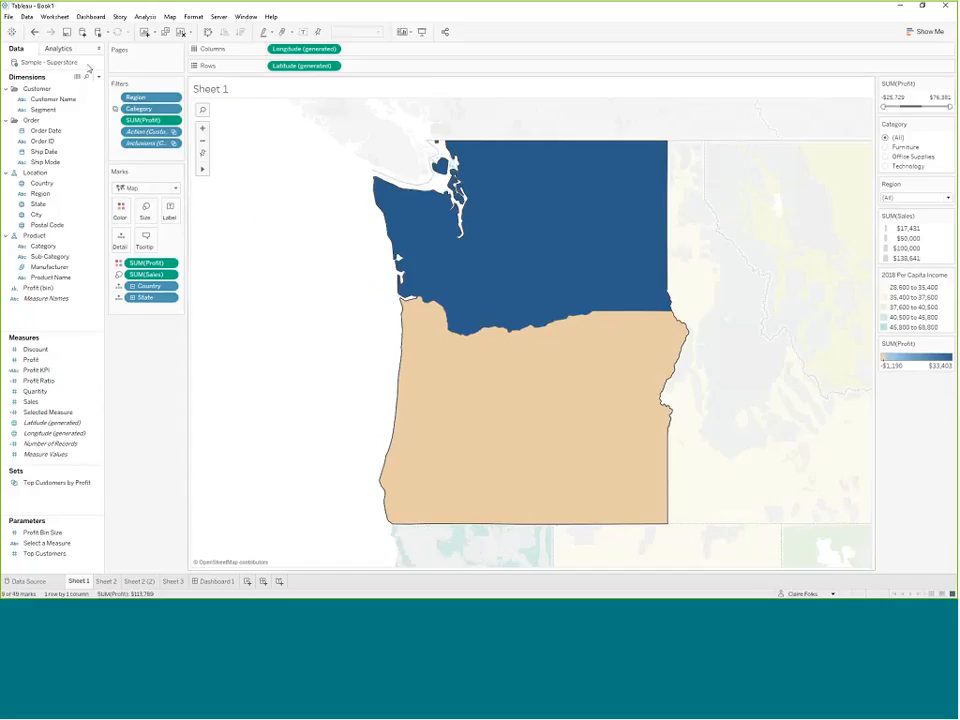
pyautogui.click(34, 33)
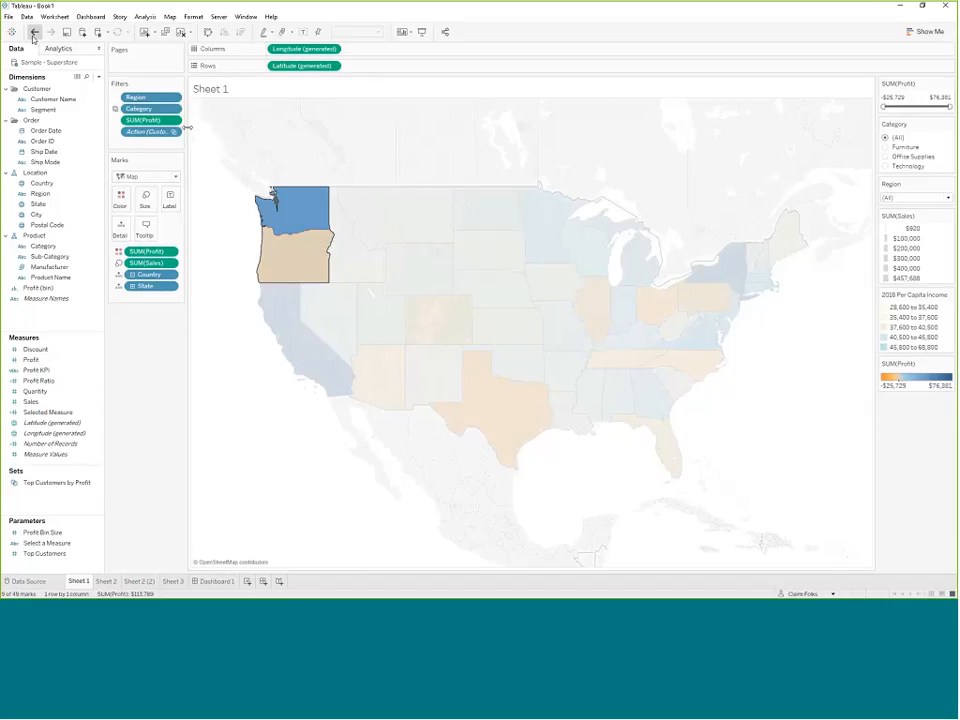
# Add Idaho and Montana to the Washington and Oregon selection and group the four states by State, Country.
pyautogui.keyDown('ctrl'); pyautogui.click(373, 225); pyautogui.keyUp('ctrl')
pyautogui.keyDown('ctrl'); pyautogui.click(396, 212); pyautogui.keyUp('ctrl')
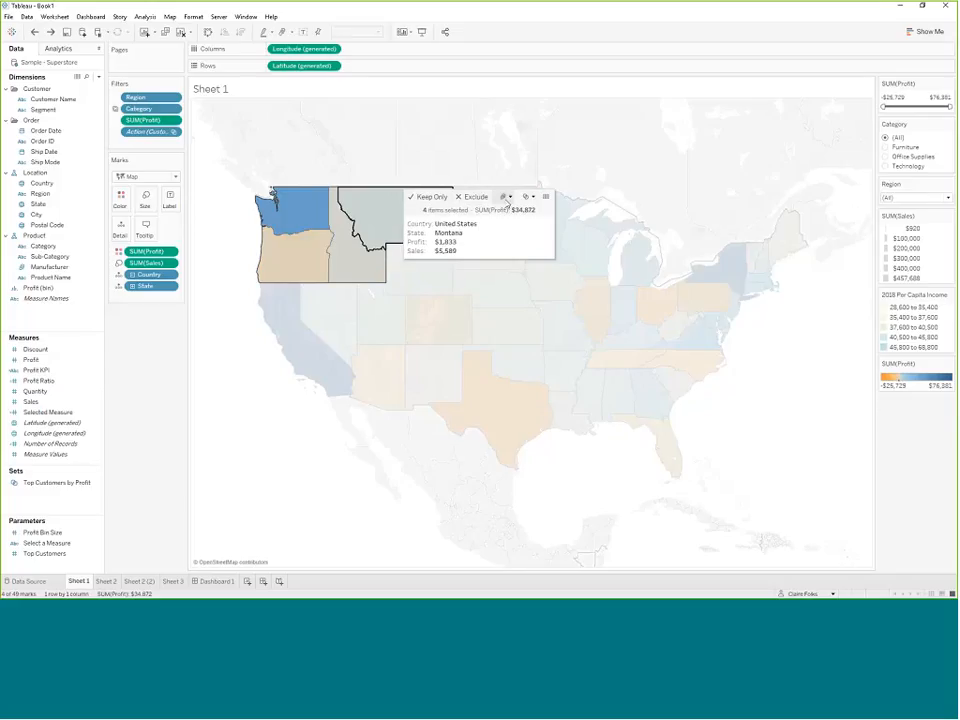
pyautogui.click(505, 198)
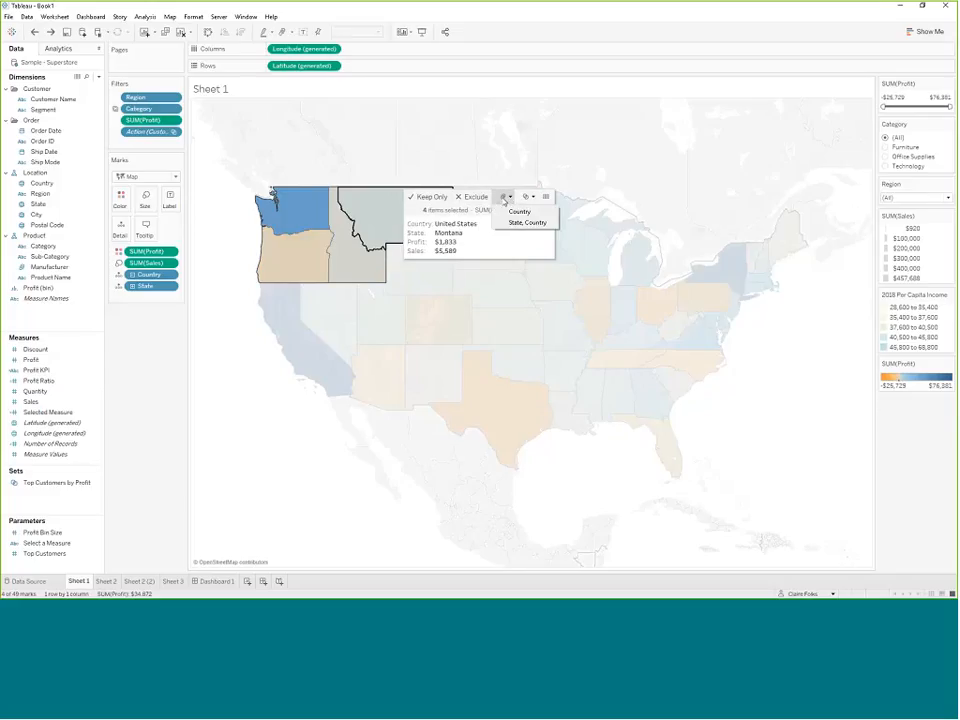
pyautogui.click(512, 223)
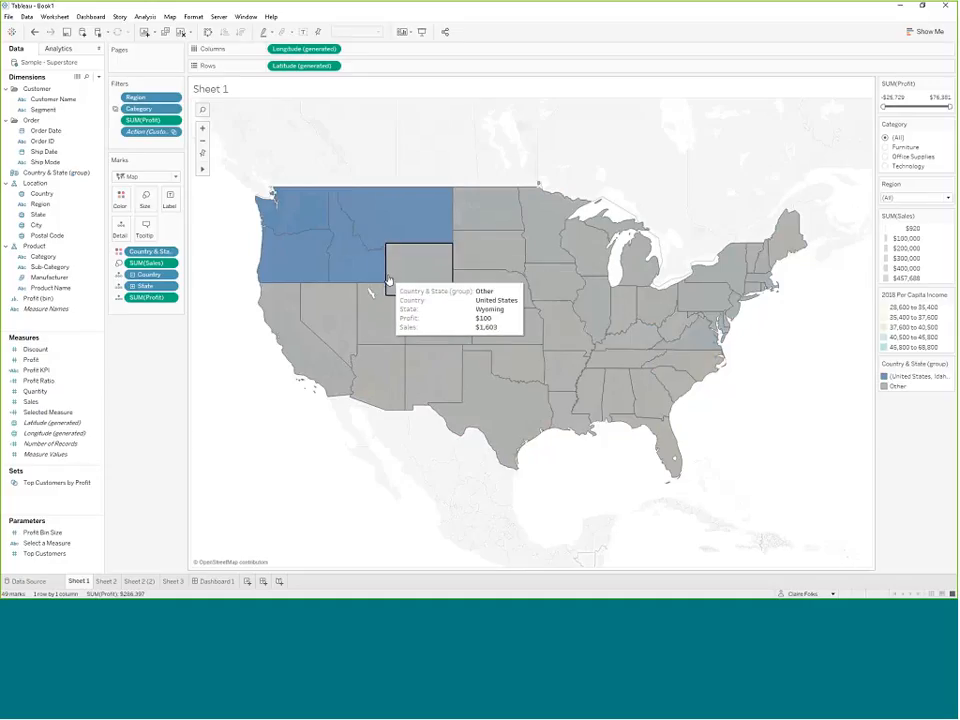
# Highlight the four grouped states on the map from the colour legend and clear the highlight.
pyautogui.click(900, 379)
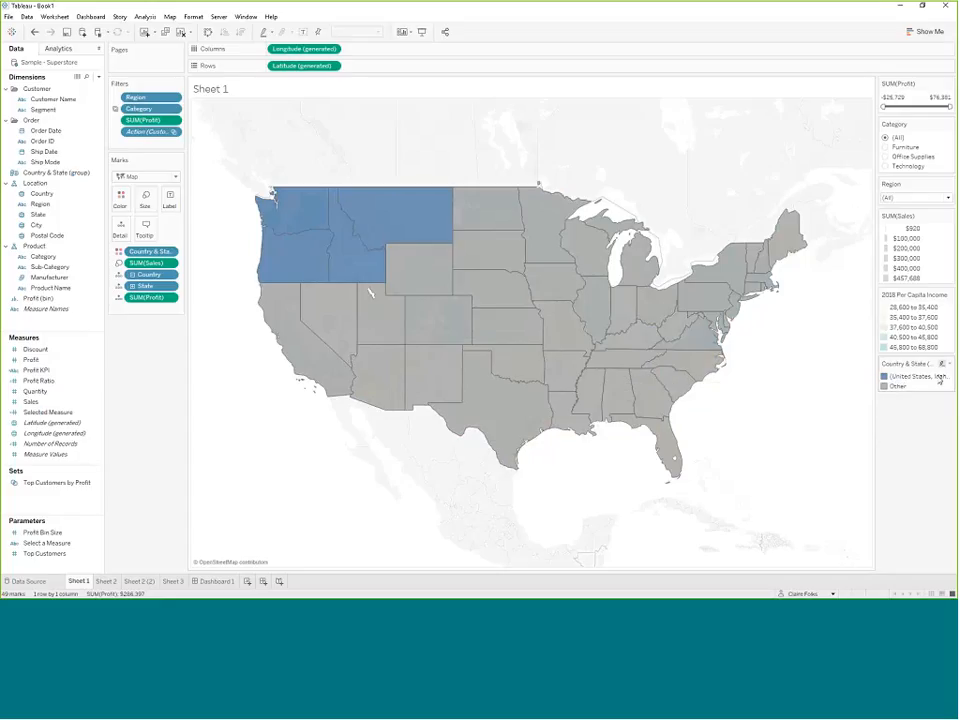
pyautogui.click(909, 380)
pyautogui.click(909, 380)
pyautogui.click(909, 380)
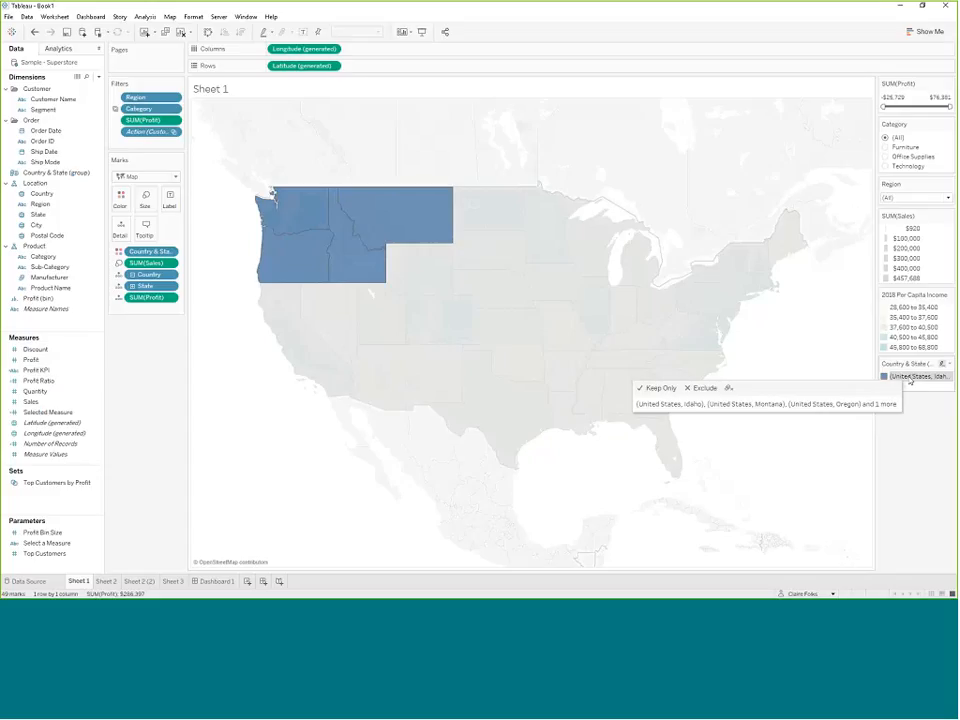
pyautogui.click(910, 380)
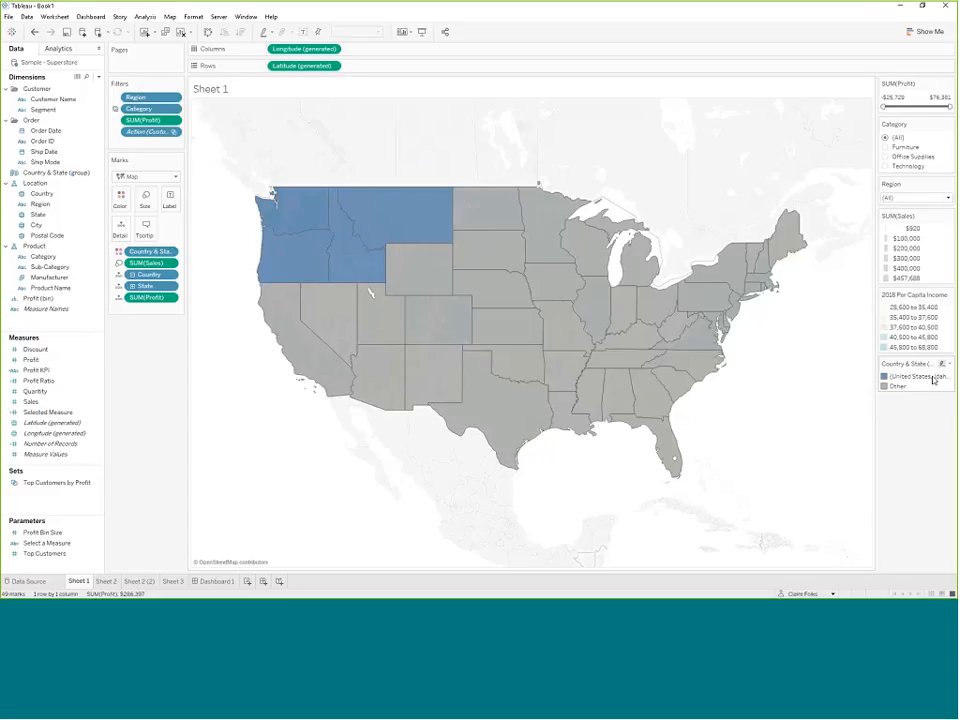
pyautogui.click(950, 364)
pyautogui.click(896, 491)
# Open the Country & State (group) field for editing and examine the member states of the Idaho, Montana, Oregon and Washington group.
pyautogui.click(63, 236)
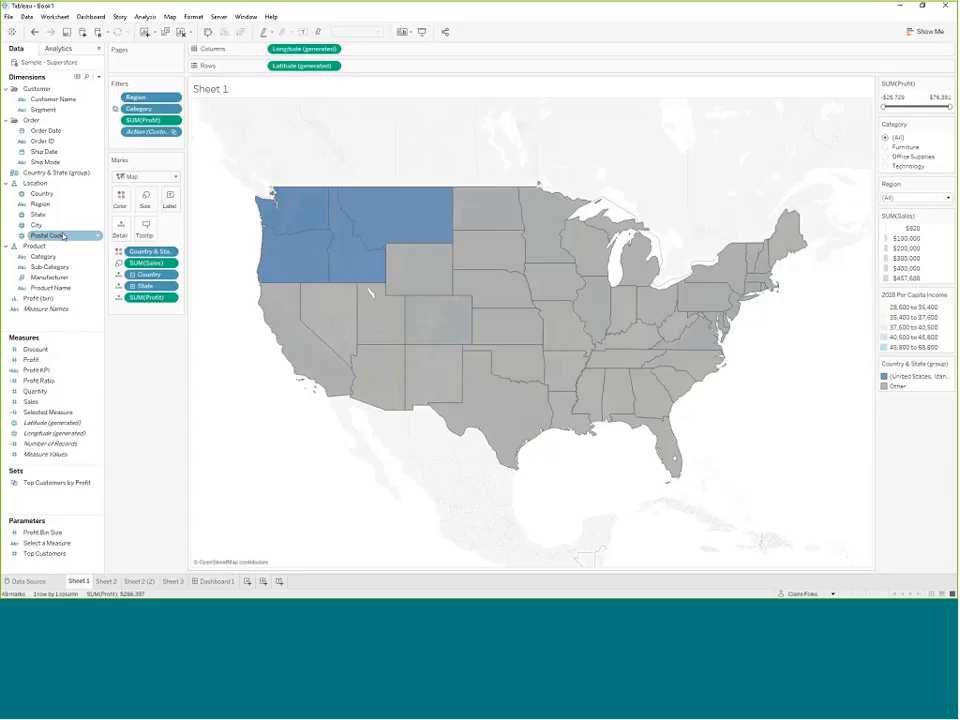
pyautogui.keyDown('ctrl'); pyautogui.click(52, 173); pyautogui.keyUp('ctrl')
pyautogui.click(48, 172)
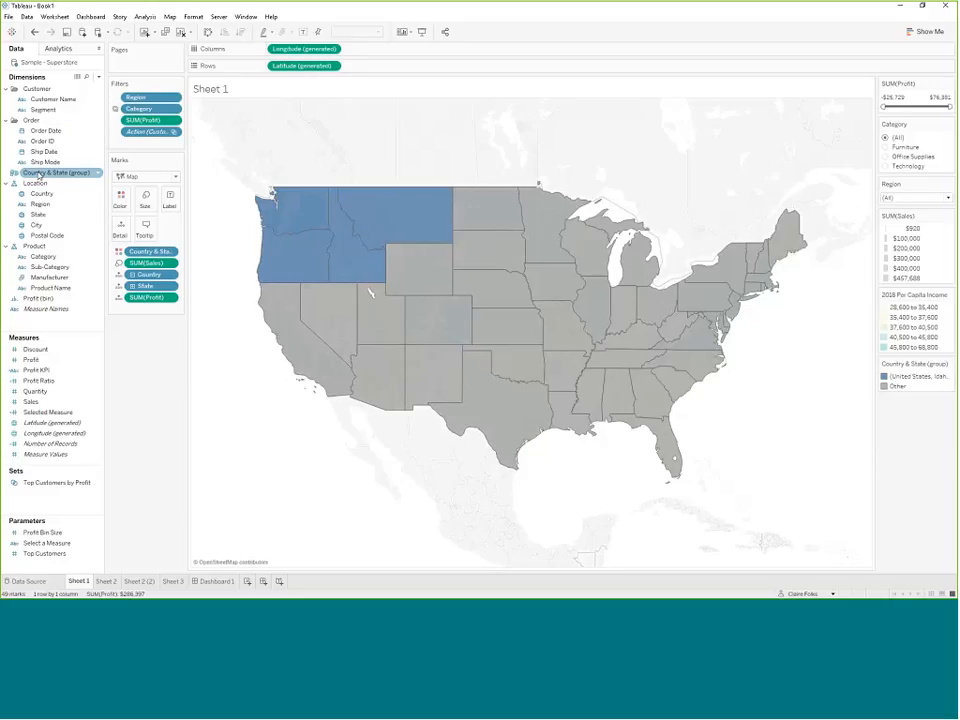
pyautogui.click(15, 177)
pyautogui.click(45, 174)
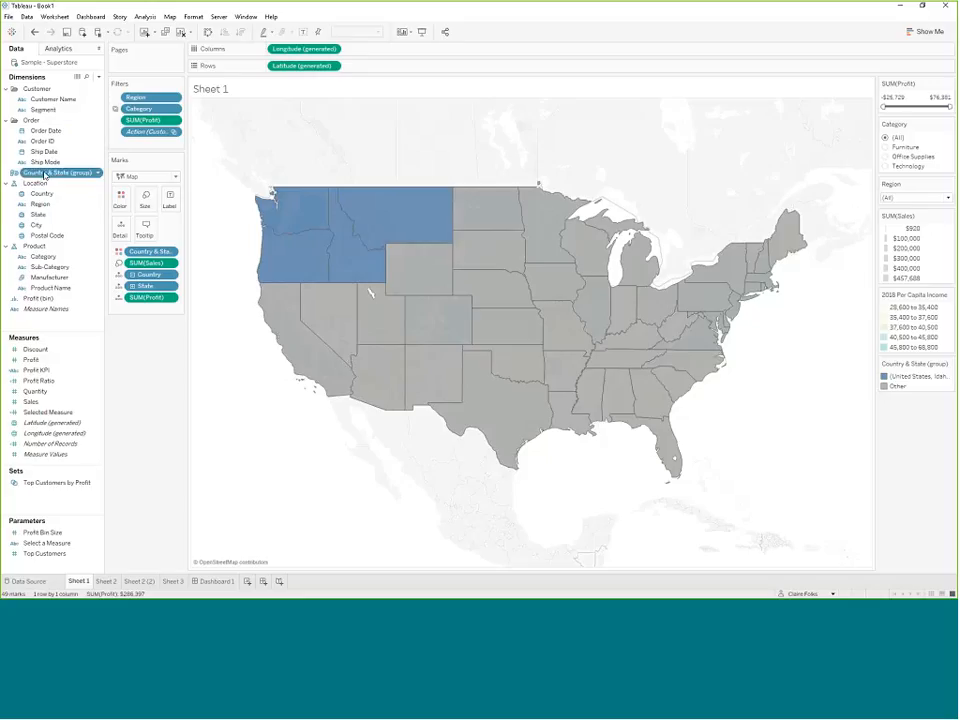
pyautogui.rightClick(45, 175)
pyautogui.click(73, 231)
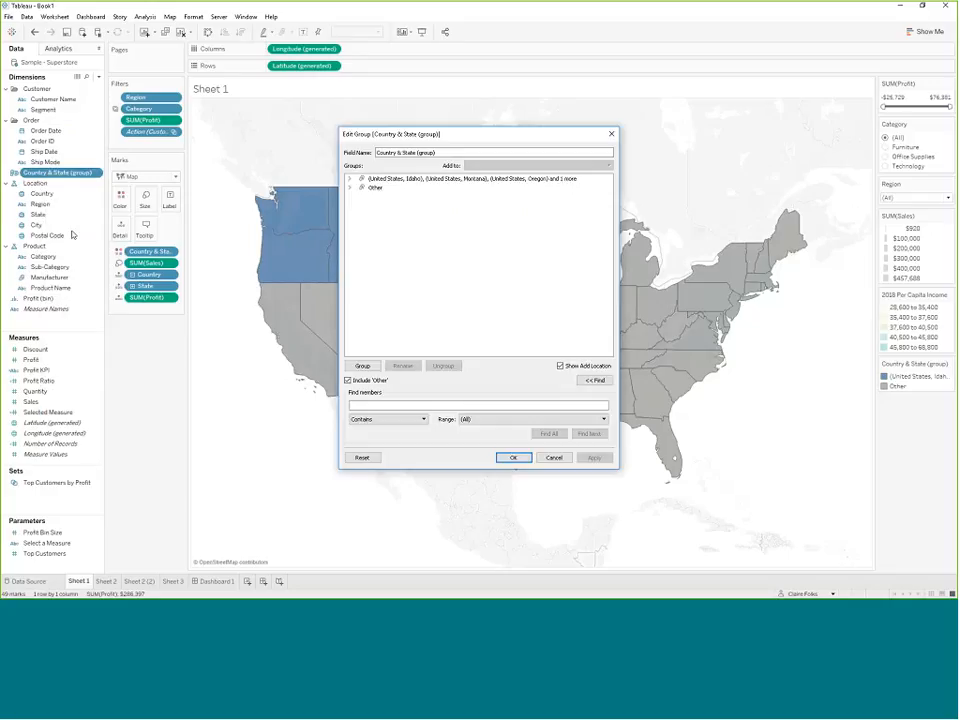
pyautogui.click(349, 178)
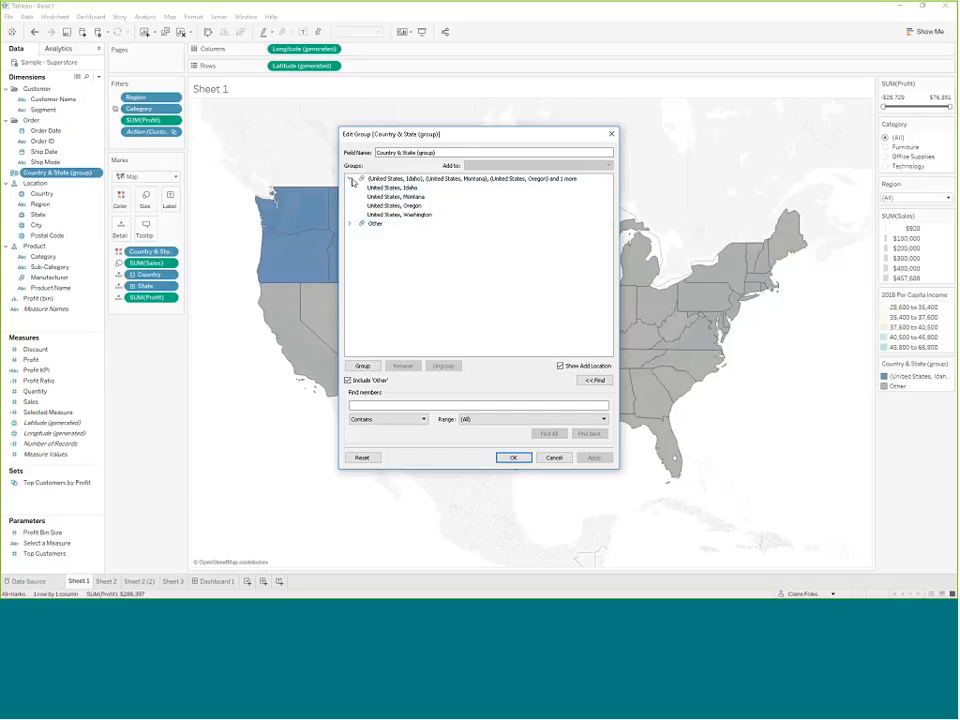
pyautogui.click(349, 178)
# Group the states from Alabama through Florida out of Other and name the new group South.
pyautogui.click(349, 187)
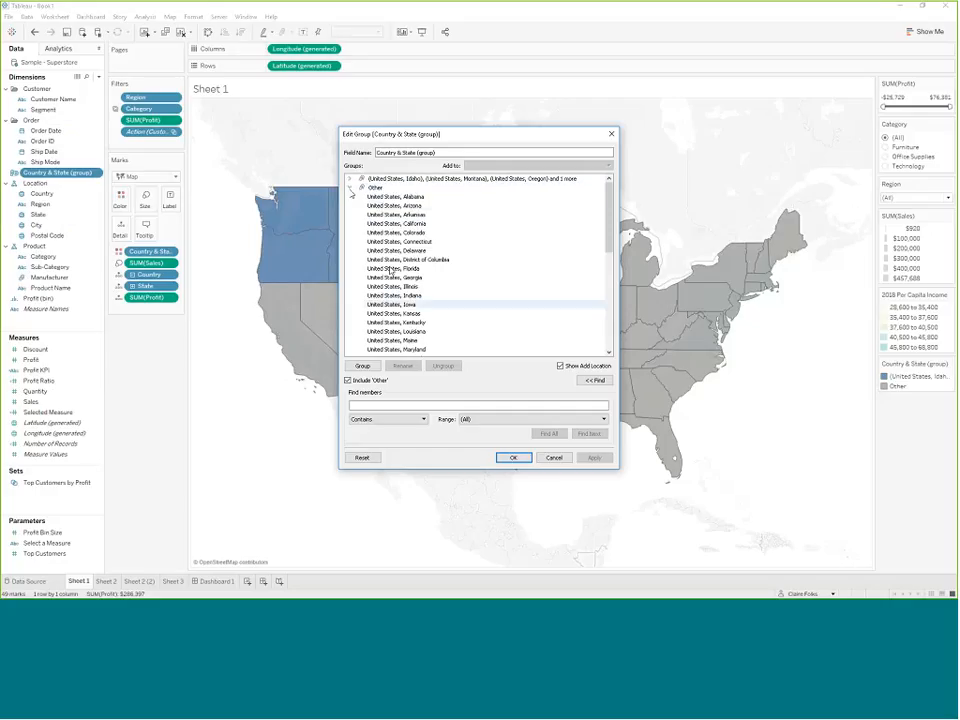
pyautogui.click(392, 197)
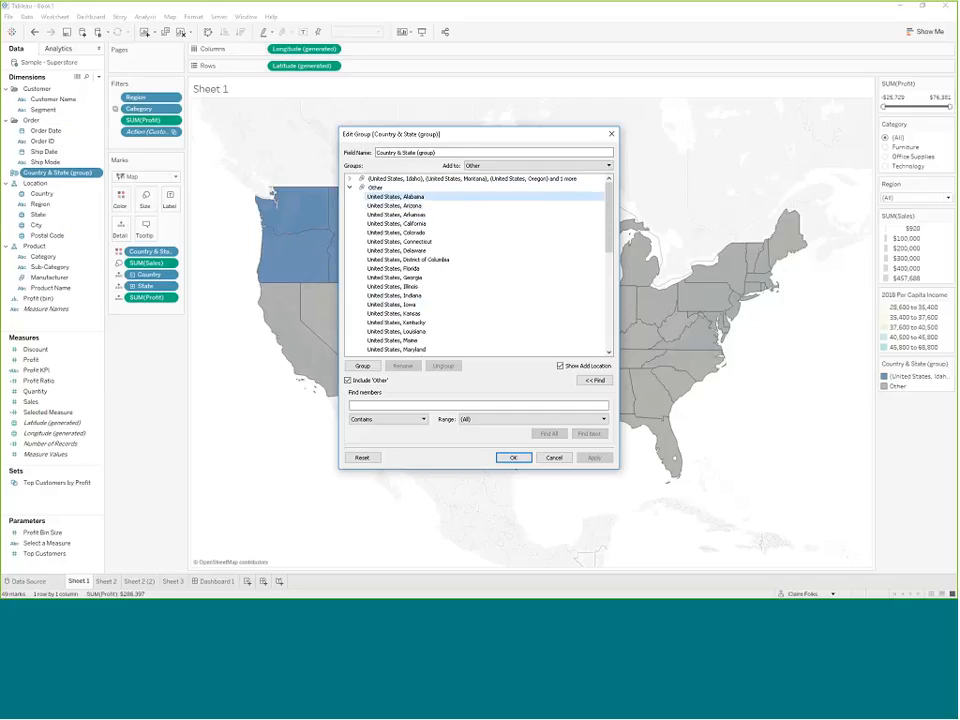
pyautogui.keyDown('shift'); pyautogui.click(393, 268); pyautogui.keyUp('shift')
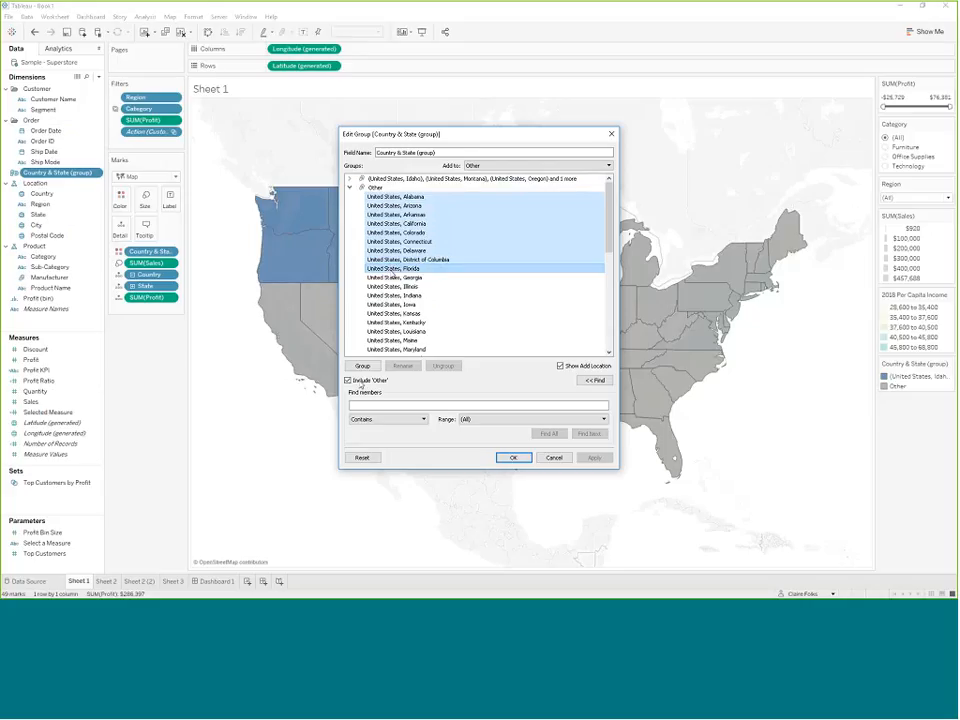
pyautogui.click(362, 366)
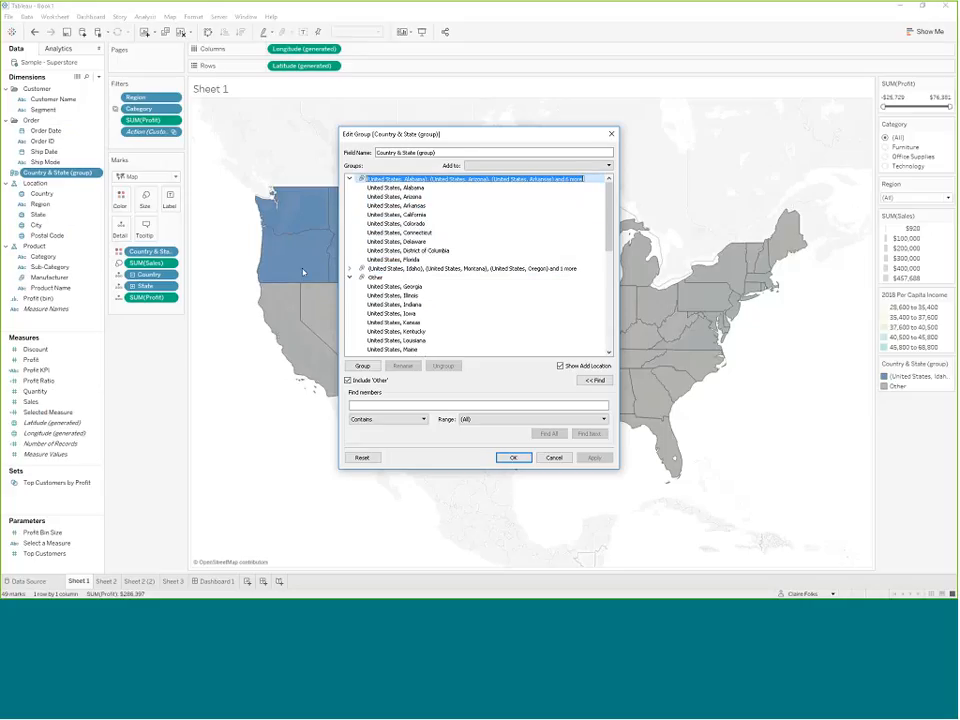
pyautogui.click(350, 179)
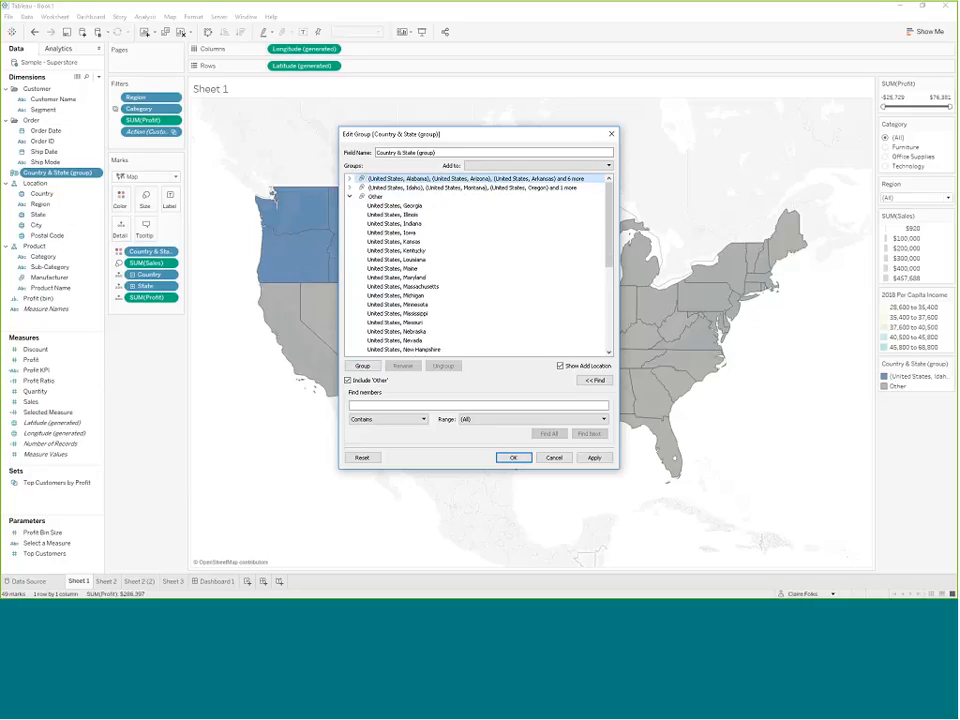
pyautogui.rightClick(387, 179)
pyautogui.click(408, 198)
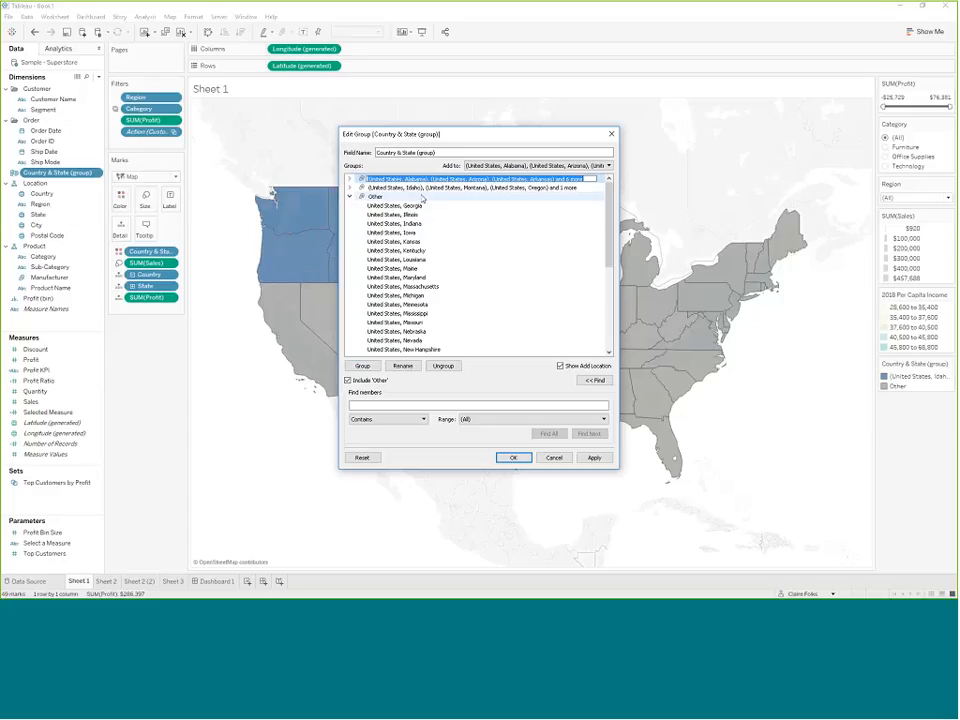
pyautogui.write('South')
# Rename the group of Idaho, Montana, Oregon and Washington as Northwest and confirm the group edits.
pyautogui.rightClick(402, 188)
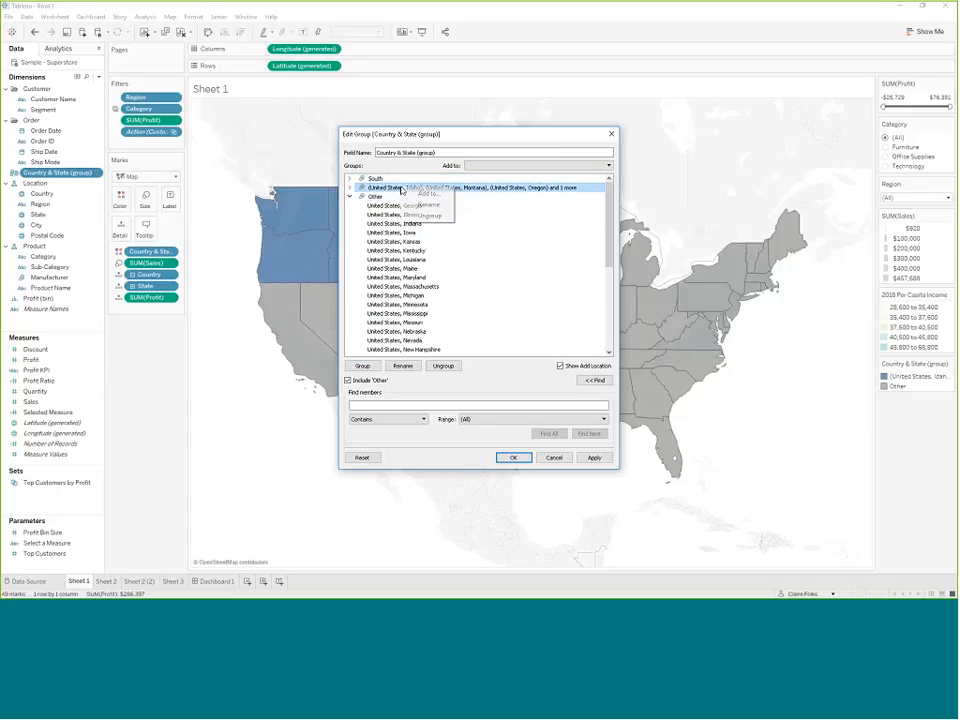
pyautogui.click(427, 204)
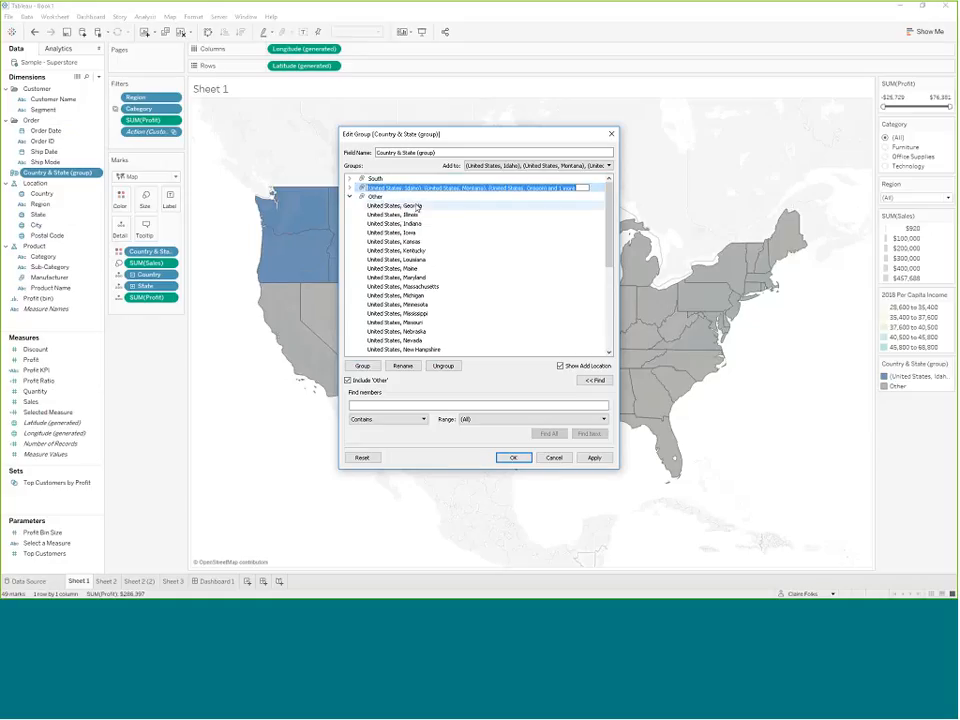
pyautogui.write('Northwest')
pyautogui.press('Return')
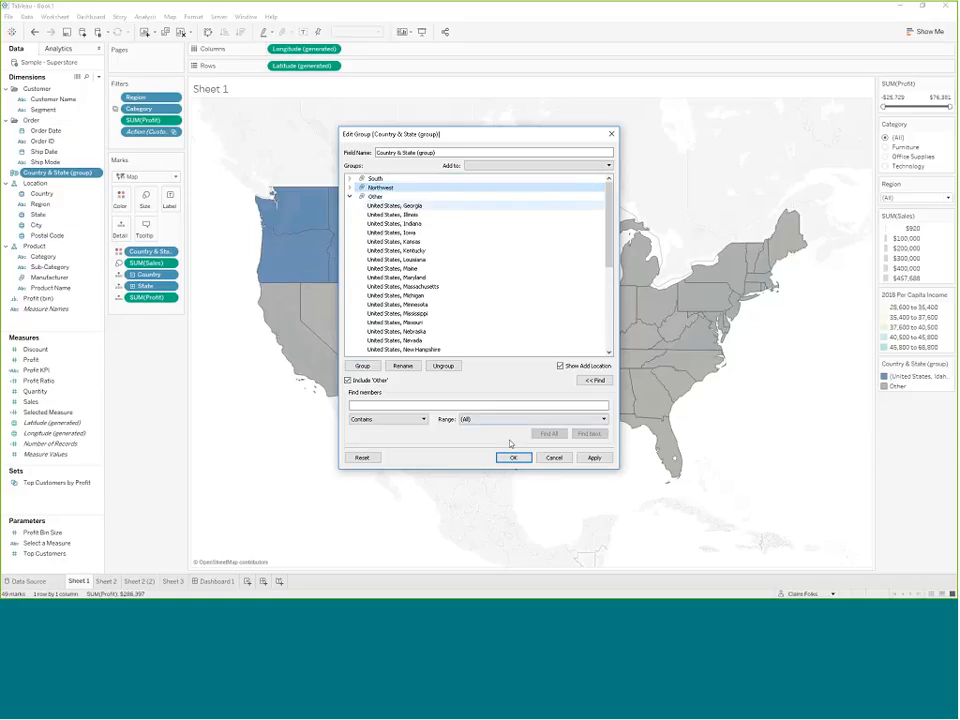
pyautogui.click(513, 458)
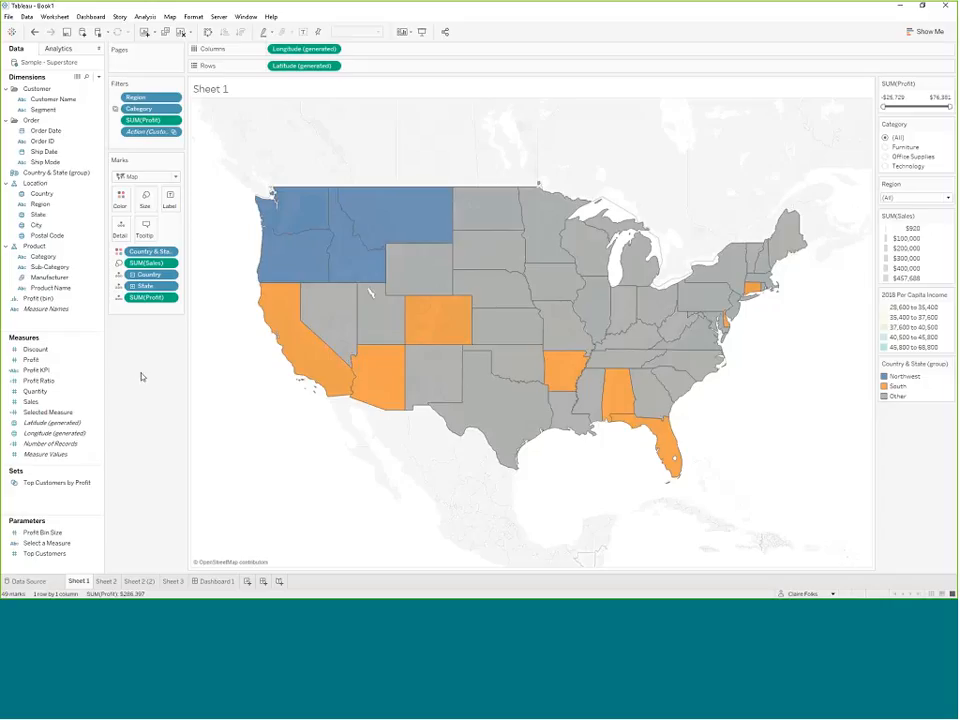
# Go to Sheet 2 and remove its Country action filter.
pyautogui.click(106, 581)
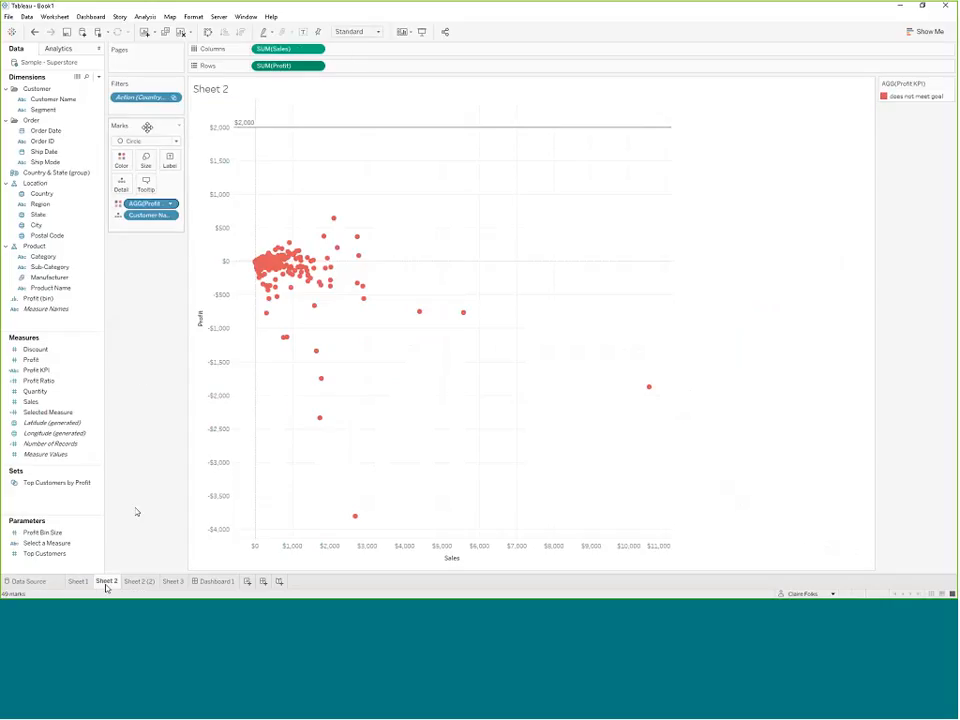
pyautogui.moveTo(146, 98); pyautogui.dragTo(154, 306)
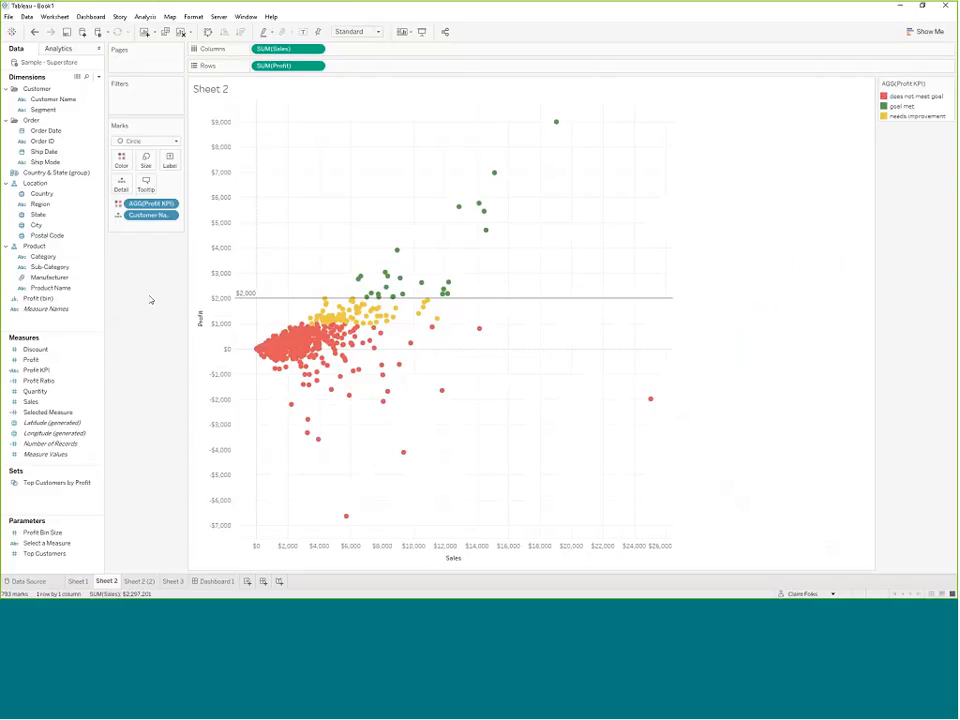
# Create a new worksheet, try Customer Name and Region in turn as rows, and remove each field again.
pyautogui.click(247, 581)
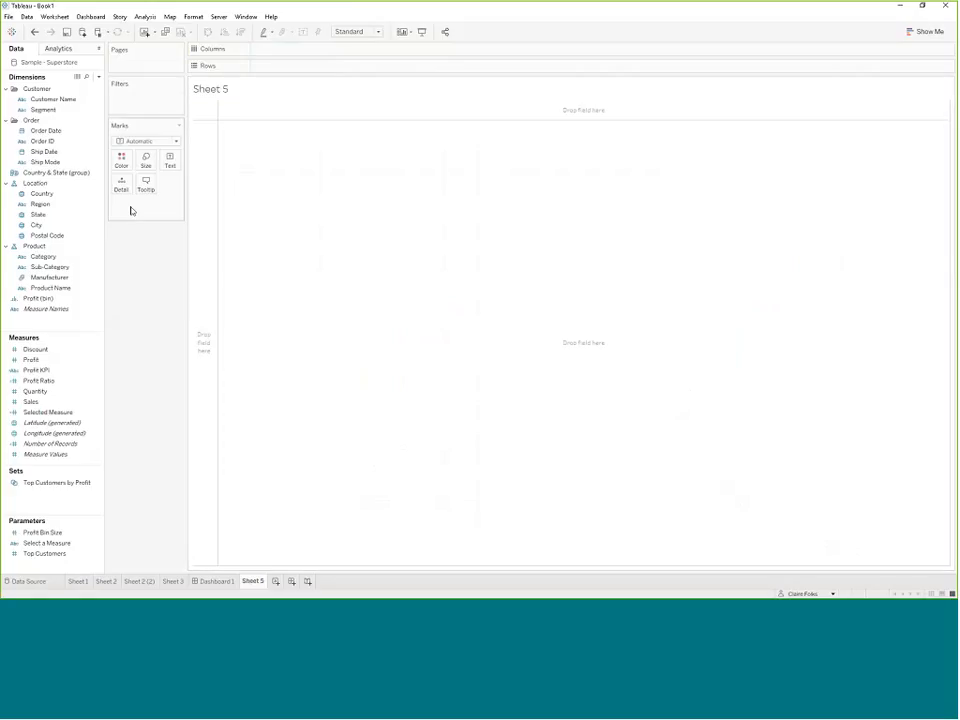
pyautogui.moveTo(45, 99); pyautogui.dragTo(205, 176)
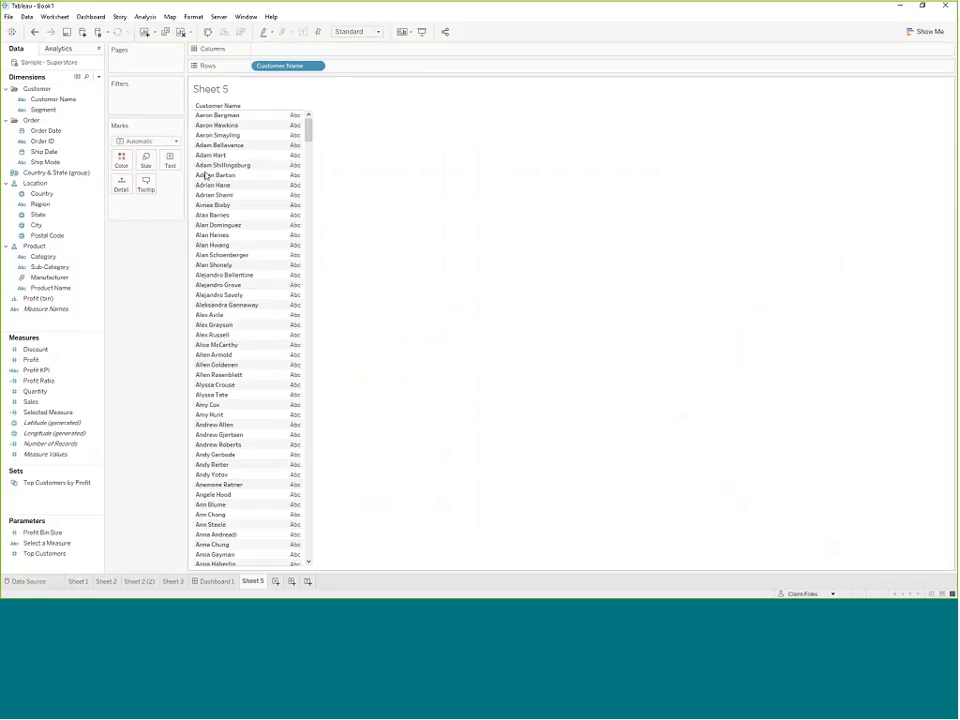
pyautogui.moveTo(309, 132); pyautogui.dragTo(315, 207)
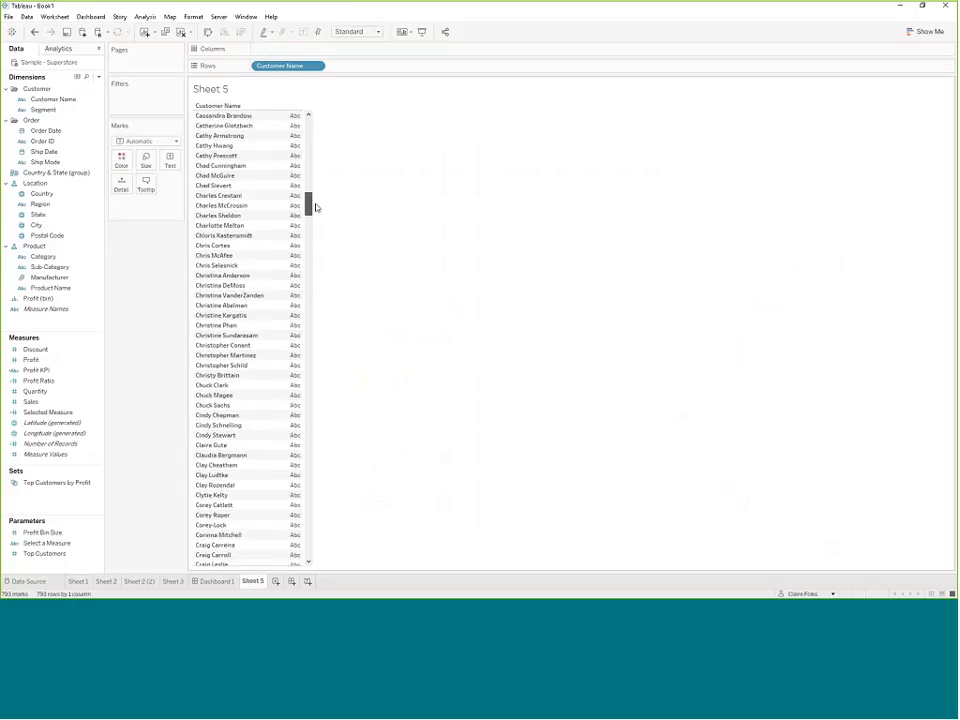
pyautogui.moveTo(283, 66); pyautogui.dragTo(159, 261)
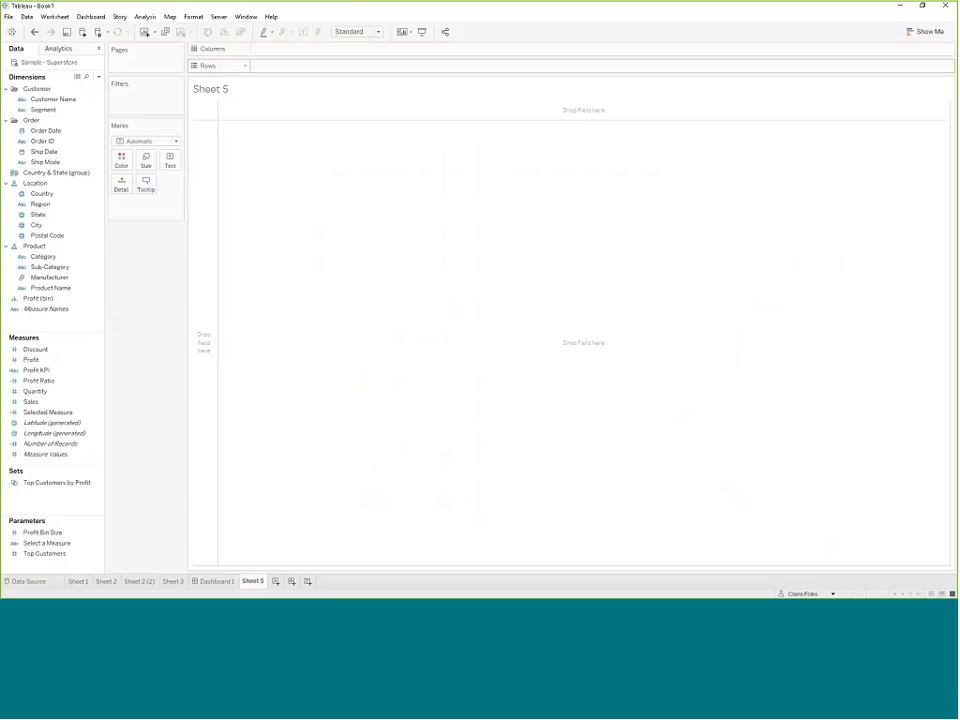
pyautogui.moveTo(40, 204); pyautogui.dragTo(198, 225)
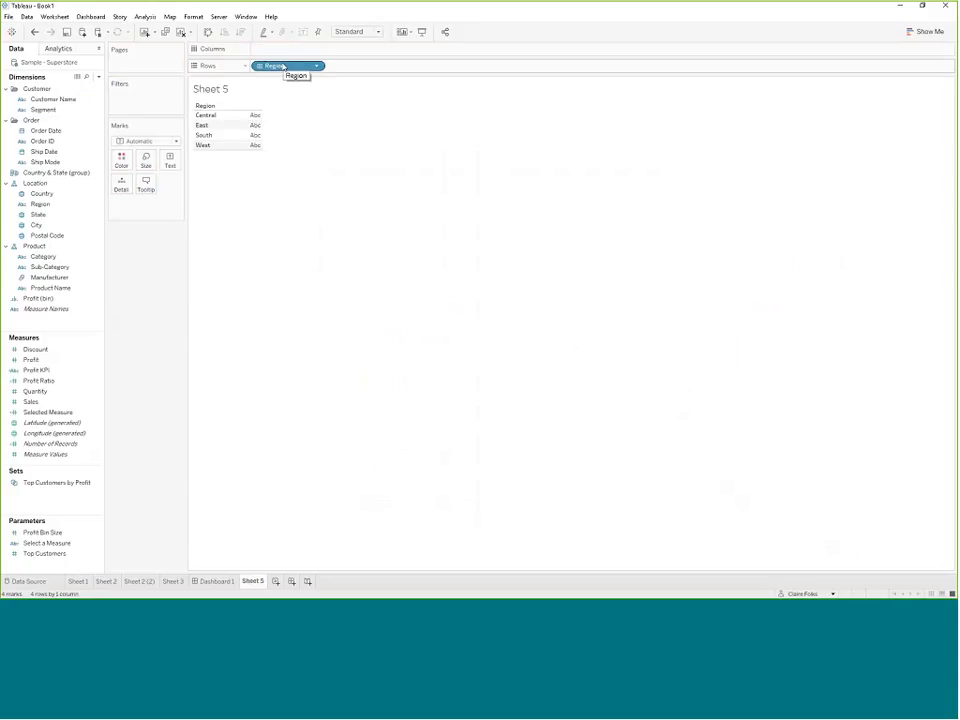
pyautogui.moveTo(283, 67); pyautogui.dragTo(162, 481)
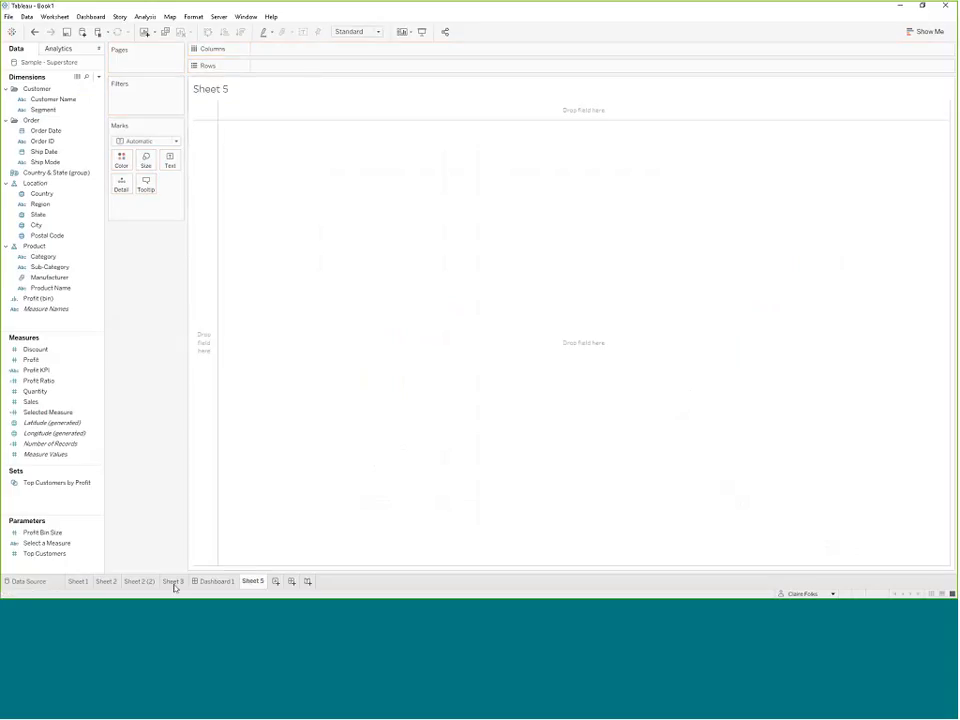
# Go to Sheet 2 and show a filter for the Manufacturer field.
pyautogui.moveTo(137, 587)
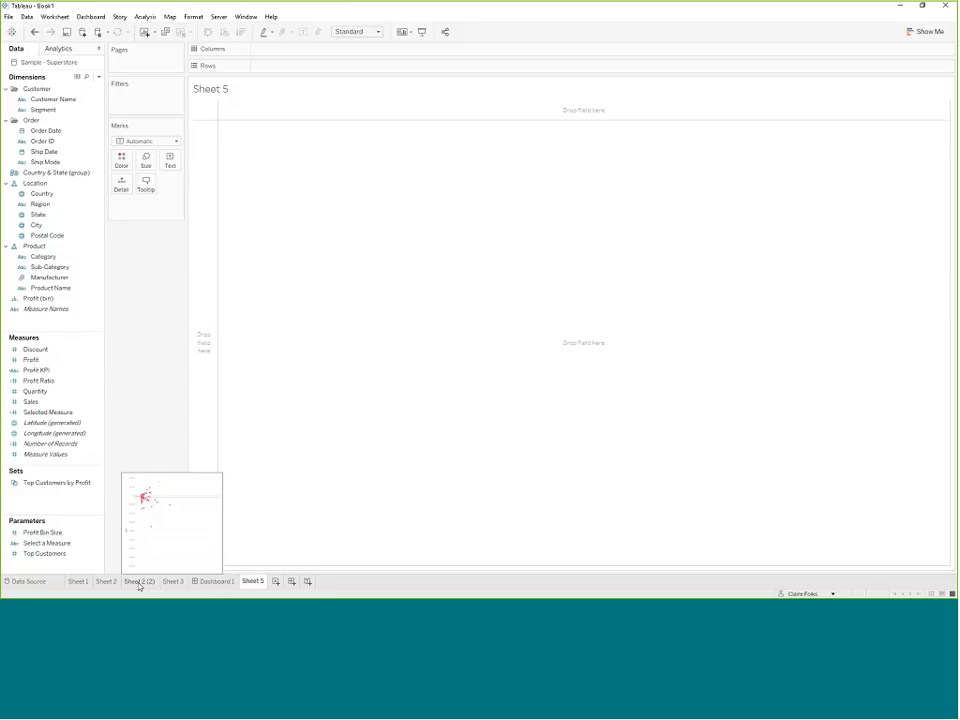
pyautogui.click(106, 581)
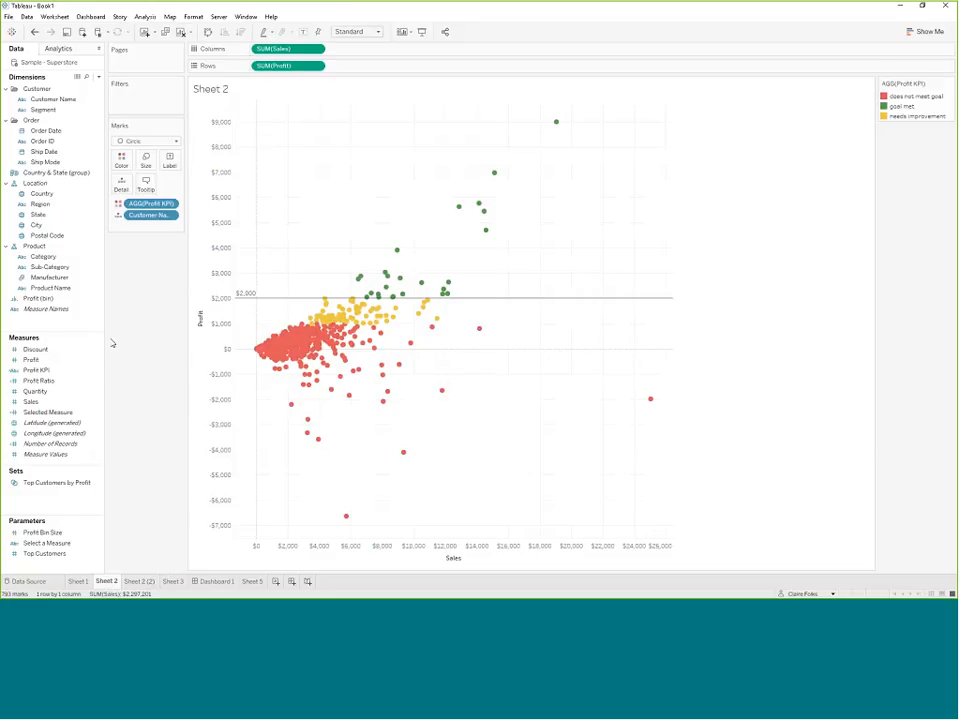
pyautogui.click(50, 279)
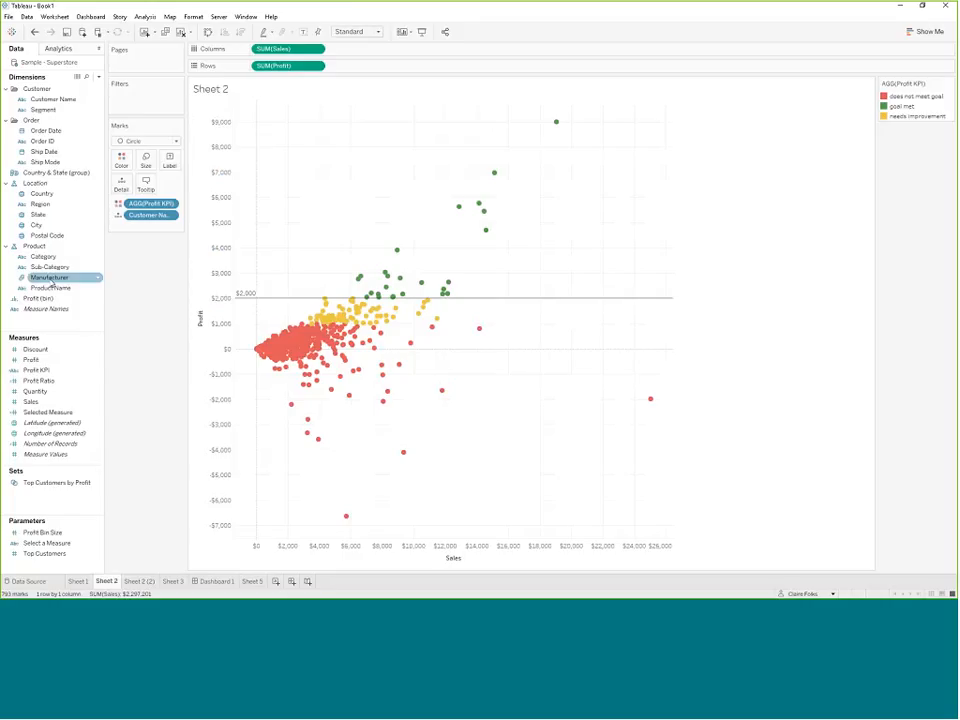
pyautogui.keyDown('ctrl'); pyautogui.click(40, 298); pyautogui.keyUp('ctrl')
pyautogui.rightClick(60, 278)
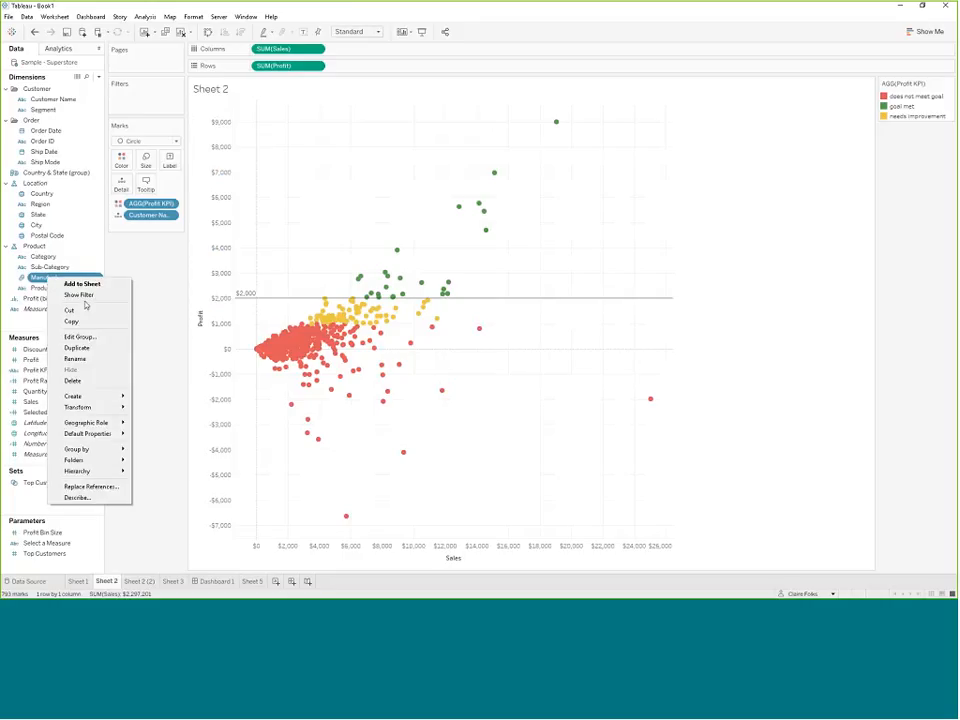
pyautogui.click(83, 298)
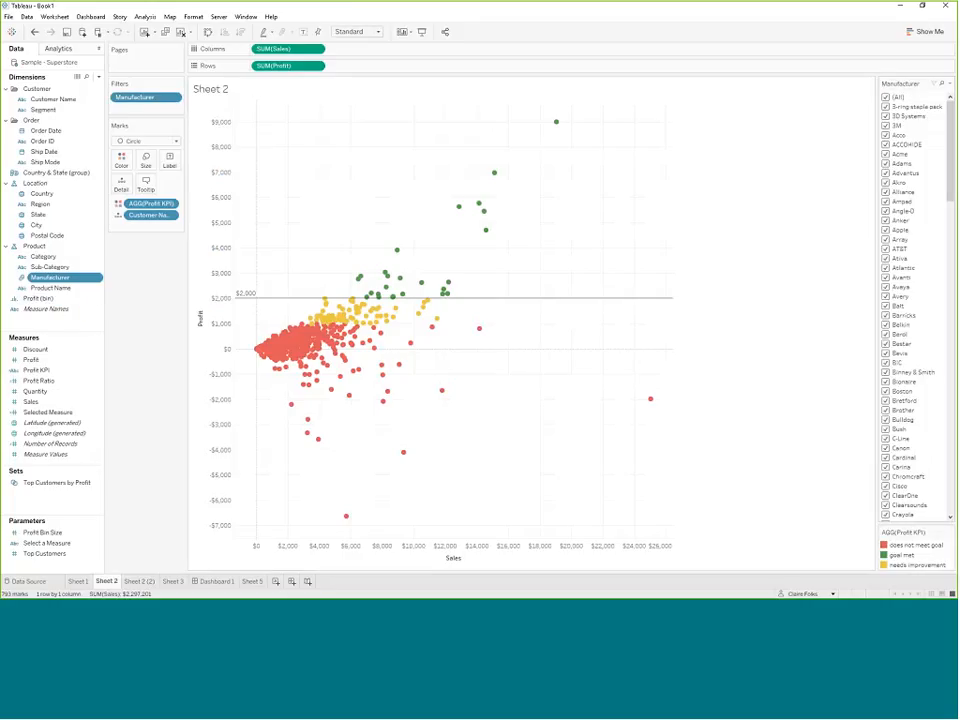
# Try the Manufacturer filter as a single-value list, pick ACCOHIDE, and set it back to All.
pyautogui.moveTo(951, 150); pyautogui.dragTo(943, 125)
pyautogui.click(950, 85)
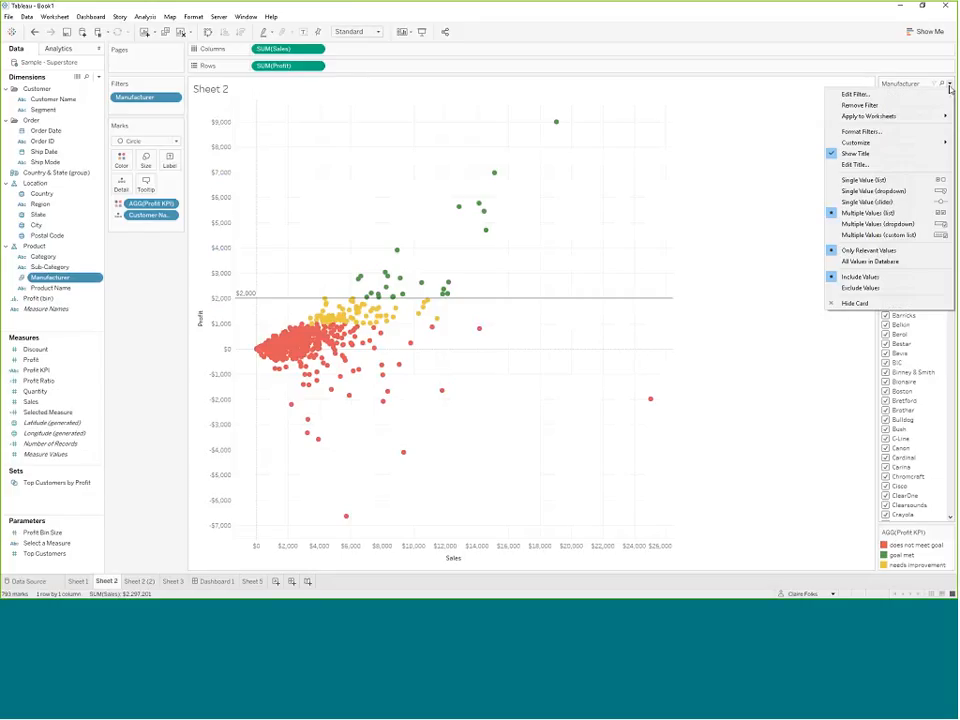
pyautogui.click(863, 180)
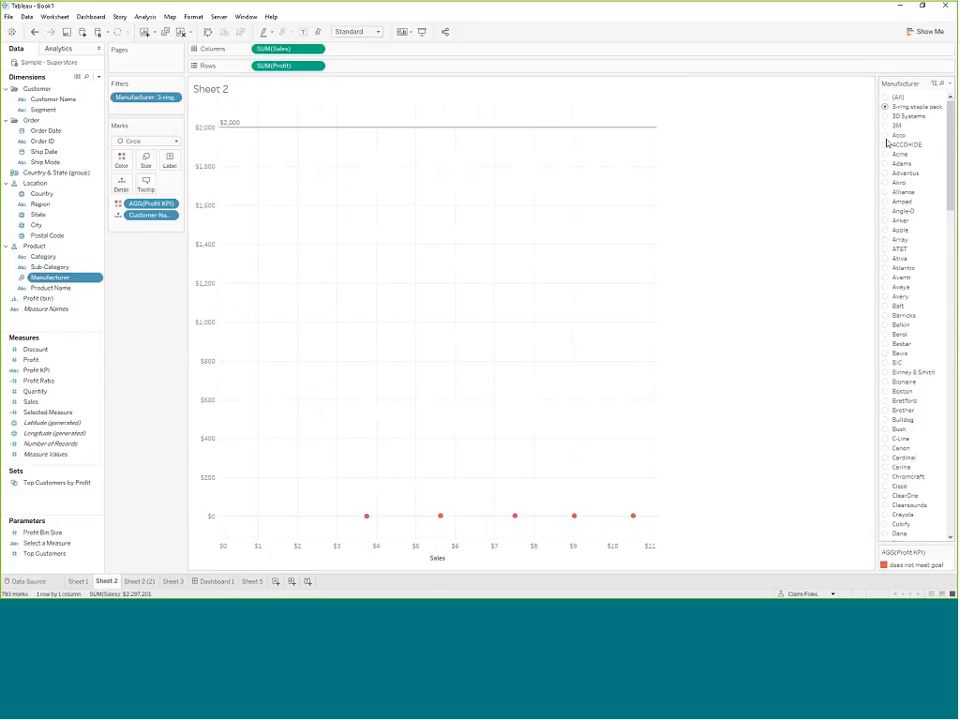
pyautogui.click(885, 144)
pyautogui.click(885, 97)
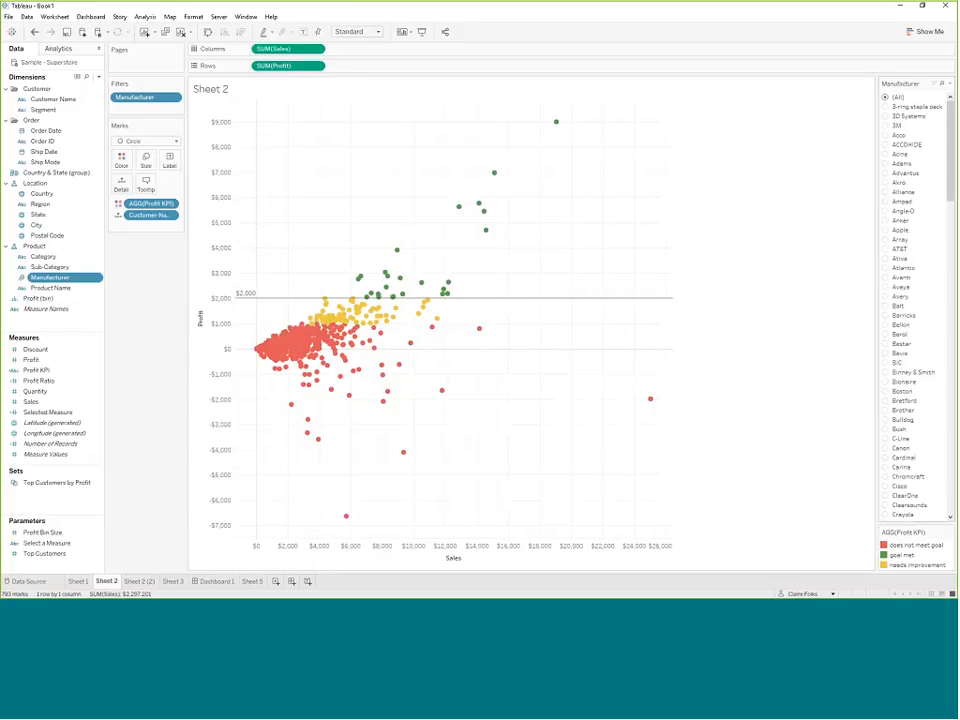
# Switch the Manufacturer filter to a multiple-value custom list, try the entry "crom", and remove that entry again.
pyautogui.click(950, 84)
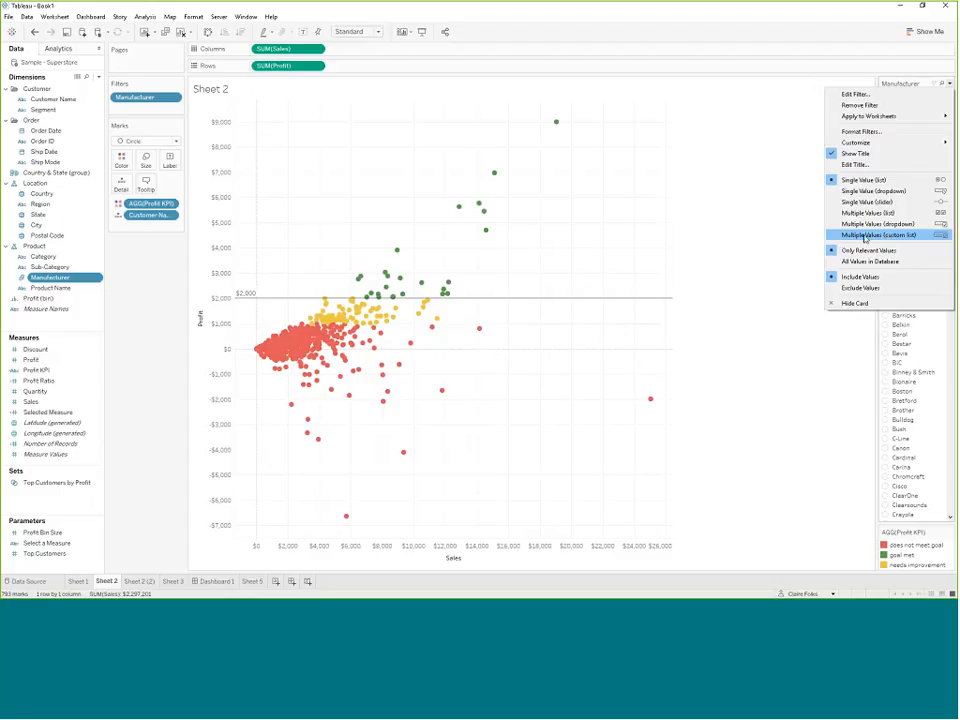
pyautogui.click(865, 237)
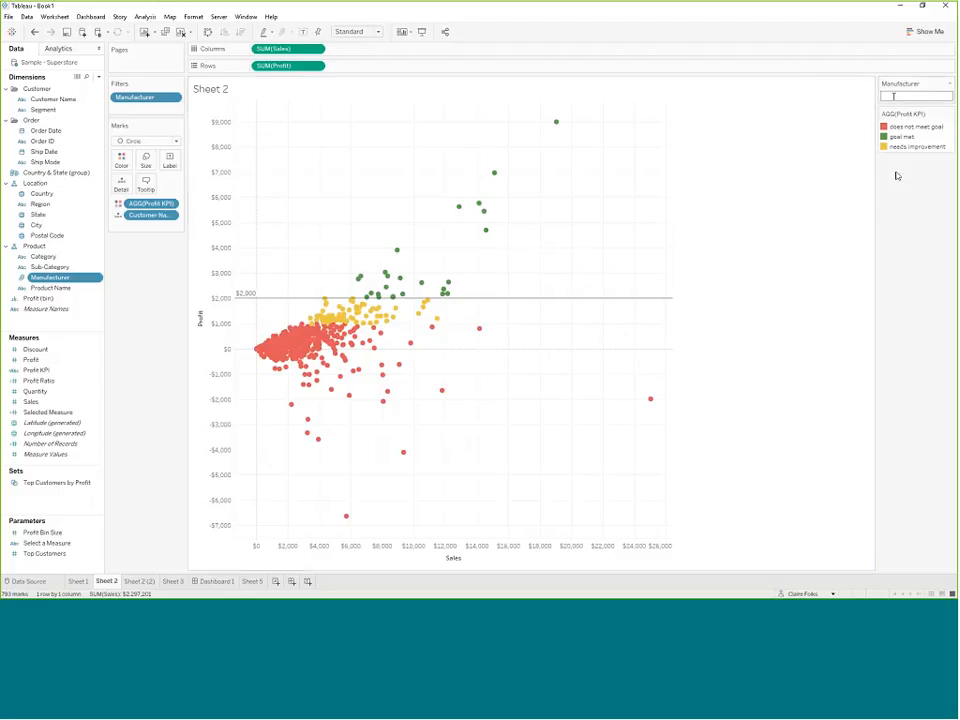
pyautogui.click(894, 96)
pyautogui.write('crom')
pyautogui.click(894, 105)
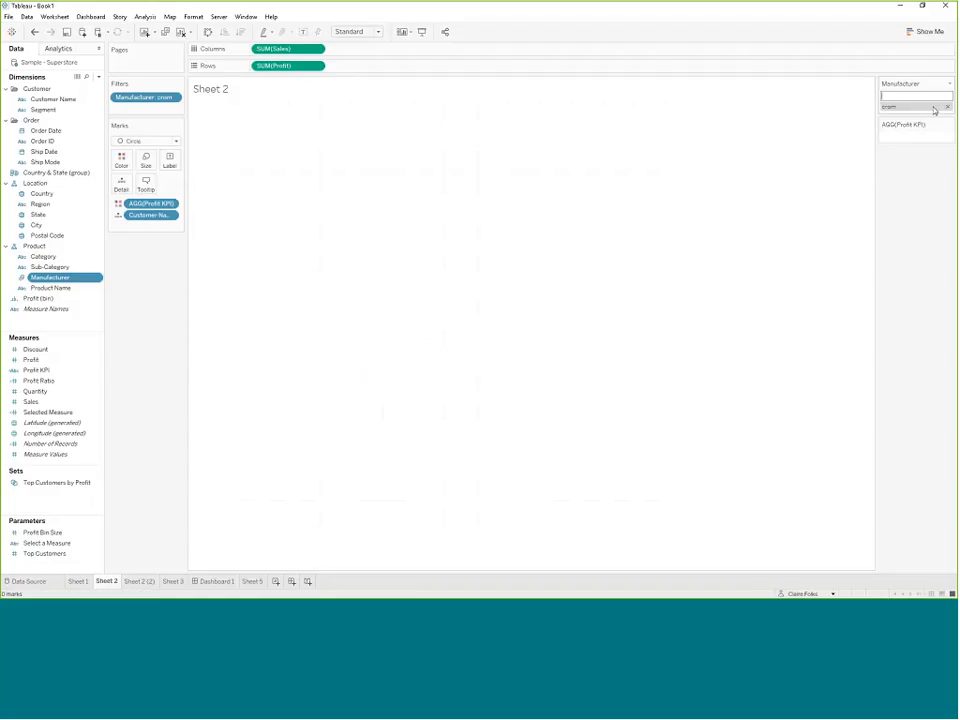
pyautogui.click(908, 96)
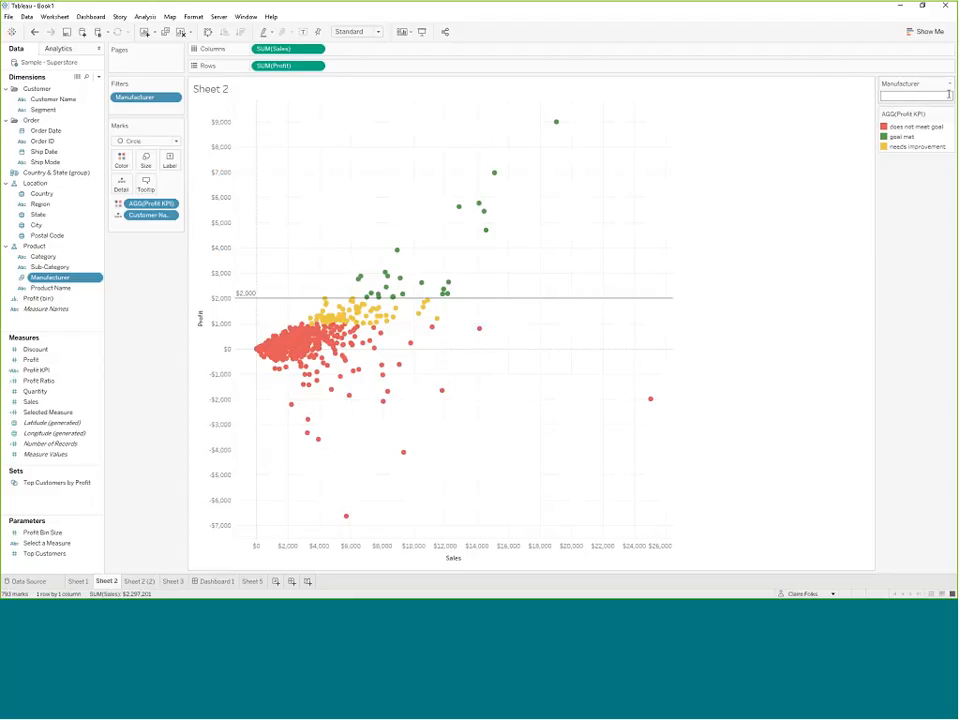
pyautogui.click(950, 84)
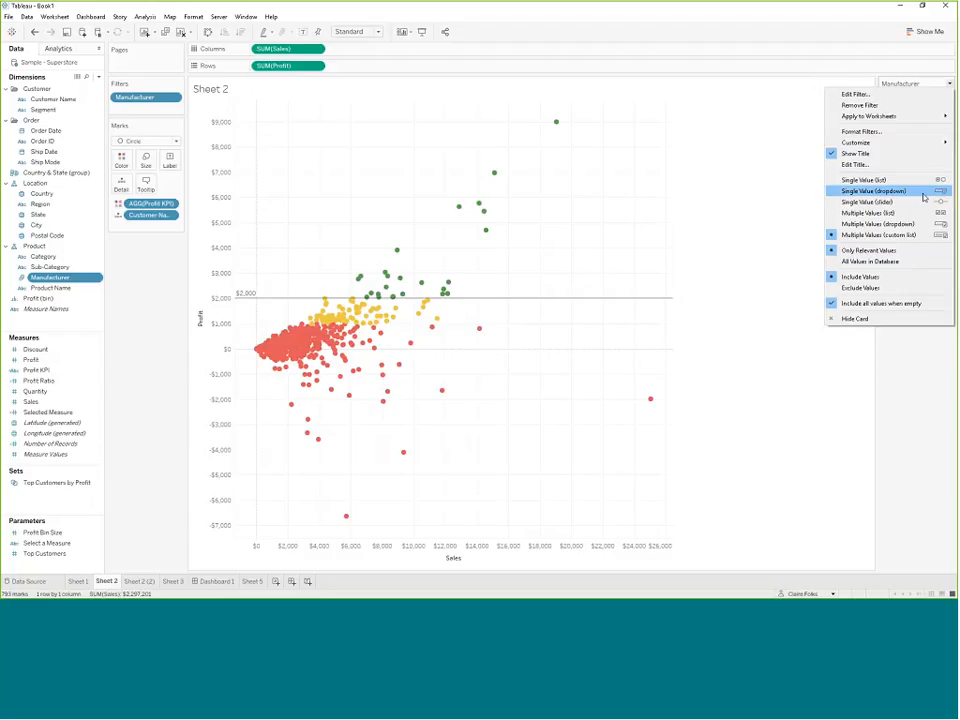
pyautogui.click(950, 85)
pyautogui.click(950, 85)
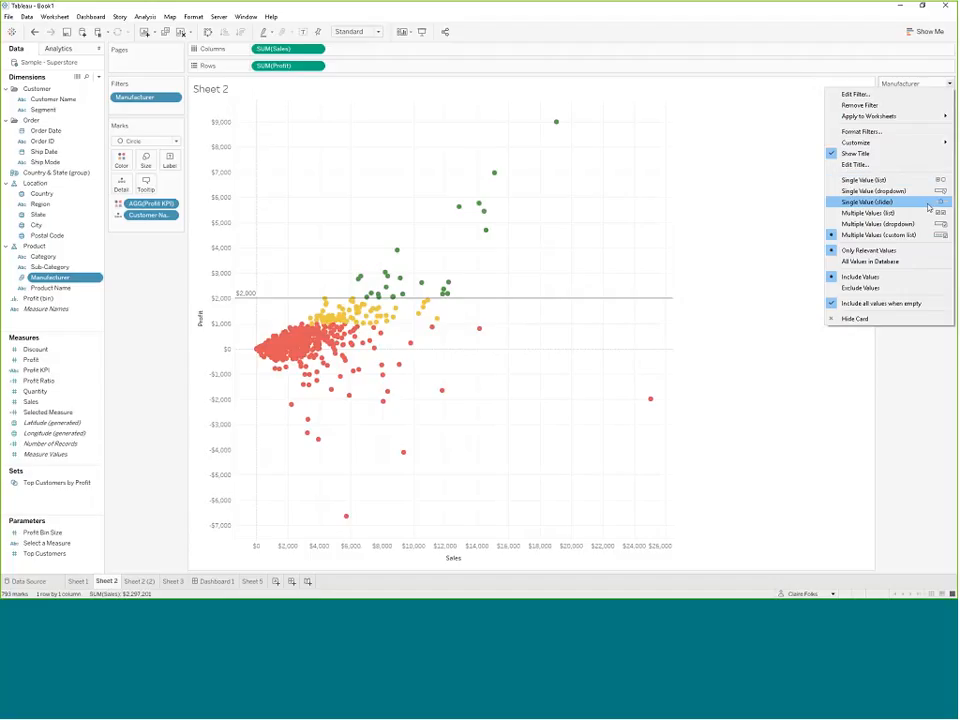
pyautogui.click(782, 157)
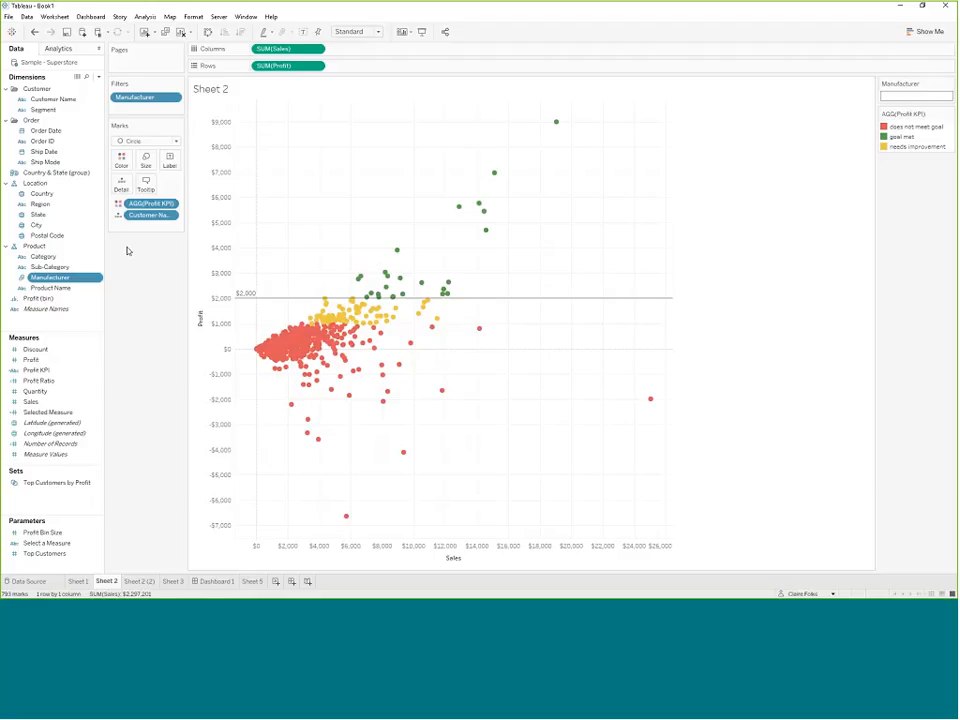
# Add Order Date to Sheet 2 as a relative date filter and show its filter card.
pyautogui.click(44, 131)
pyautogui.moveTo(44, 131); pyautogui.dragTo(140, 115)
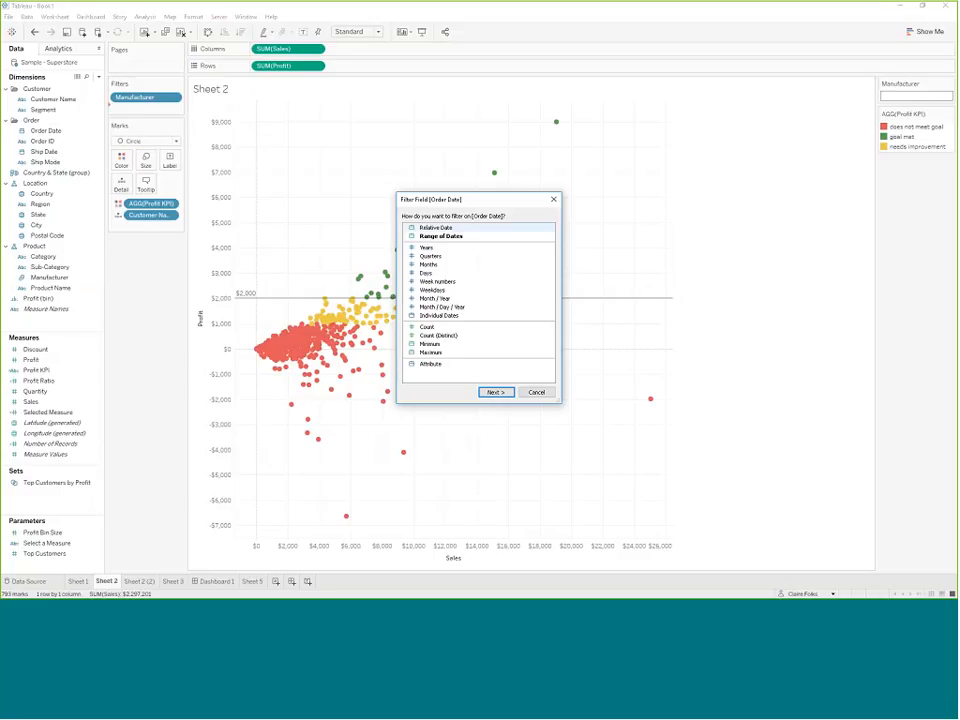
pyautogui.click(495, 391)
pyautogui.click(512, 375)
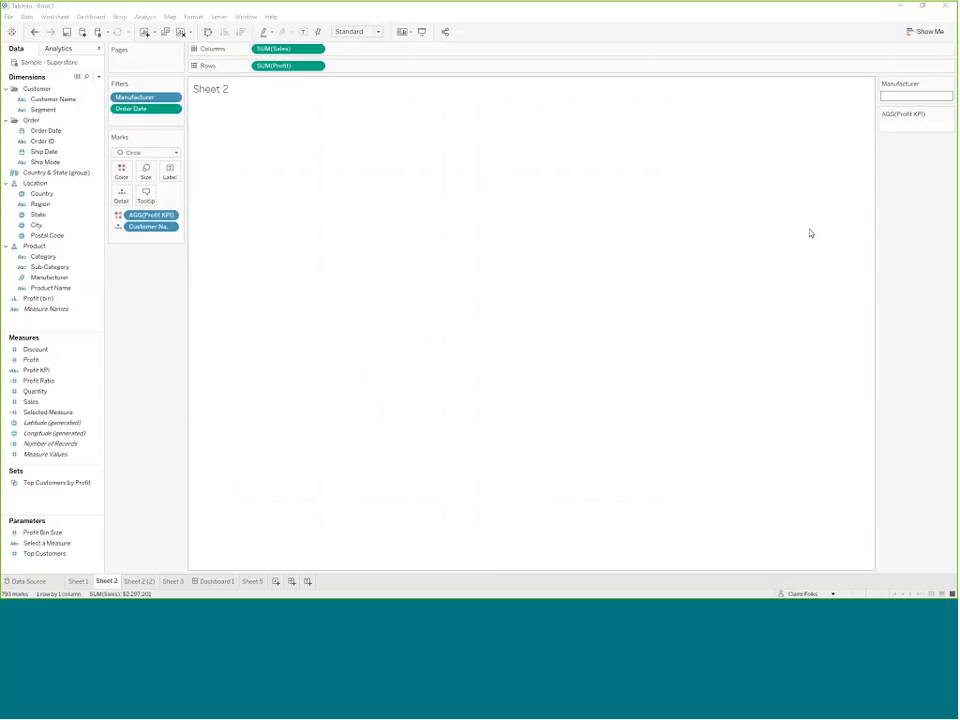
pyautogui.rightClick(140, 112)
pyautogui.click(154, 136)
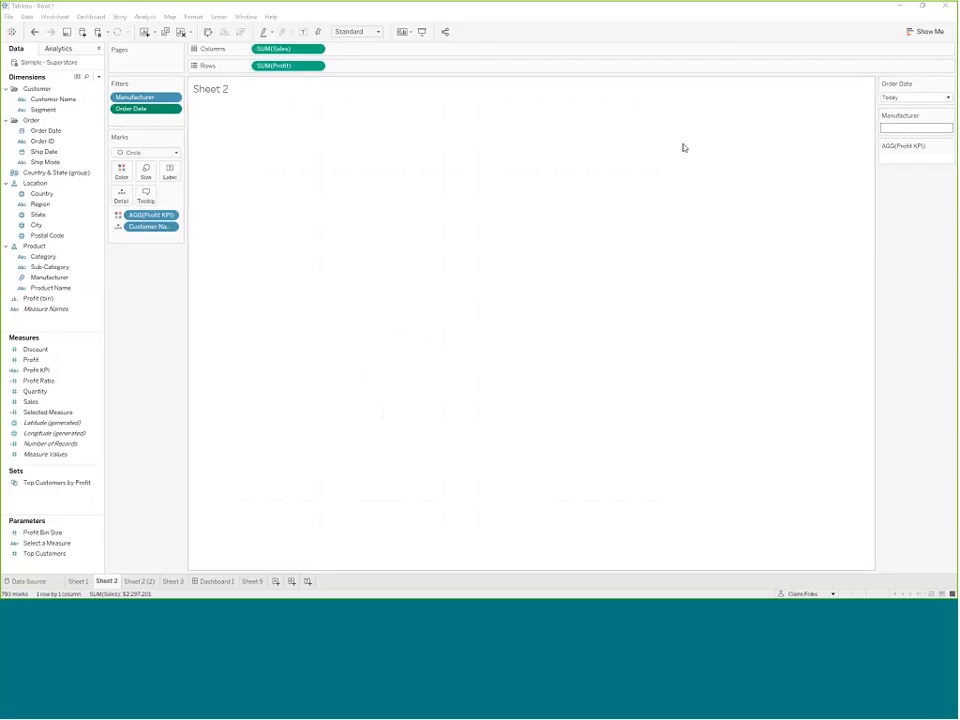
# Set the relative Order Date filter to the last 3 months.
pyautogui.click(903, 99)
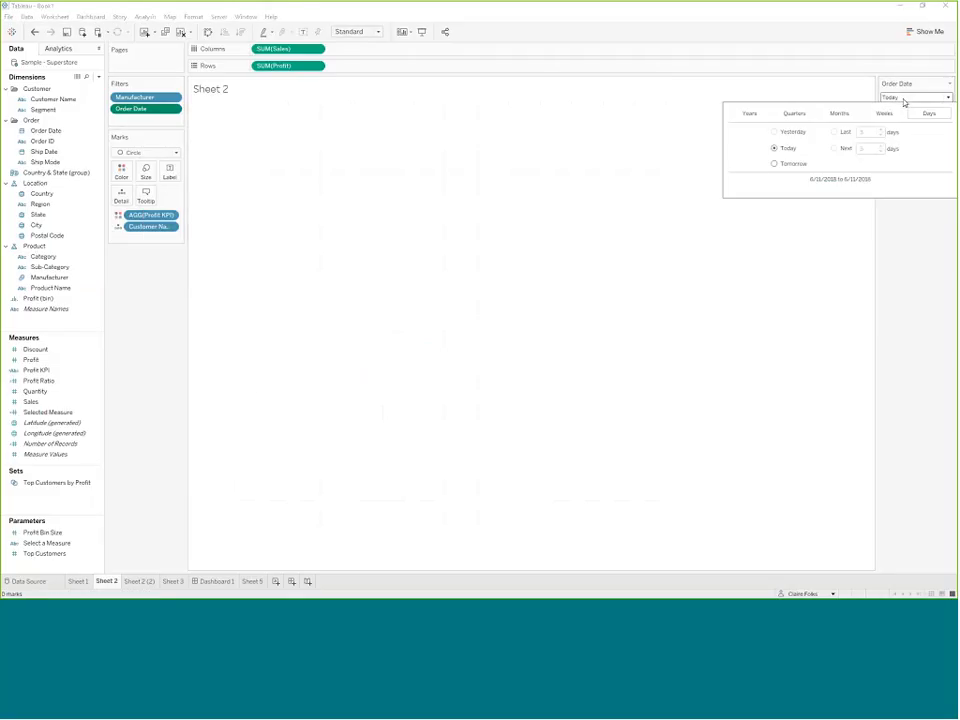
pyautogui.click(838, 114)
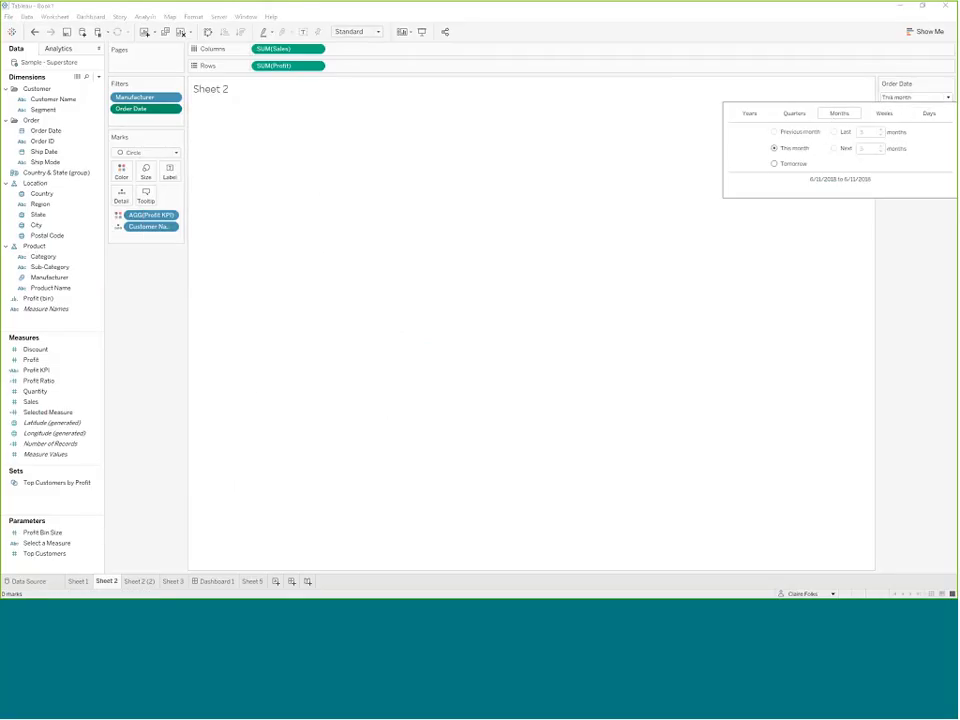
pyautogui.click(836, 133)
# Change the Order Date filter to a range of dates from 1/3/2014 to 12/30/2017.
pyautogui.rightClick(135, 108)
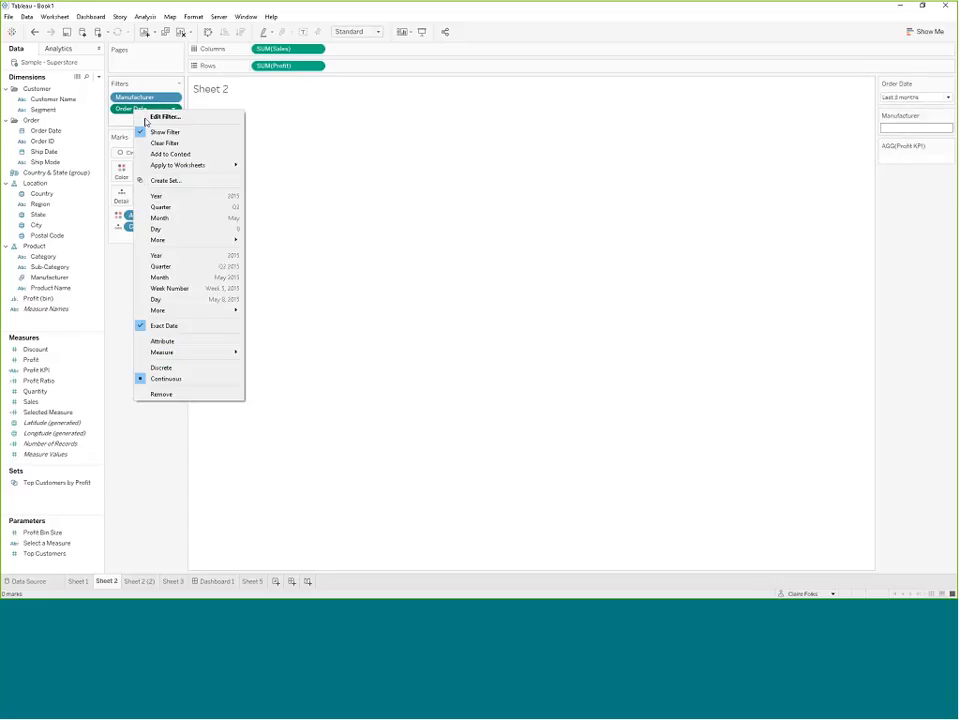
pyautogui.click(147, 117)
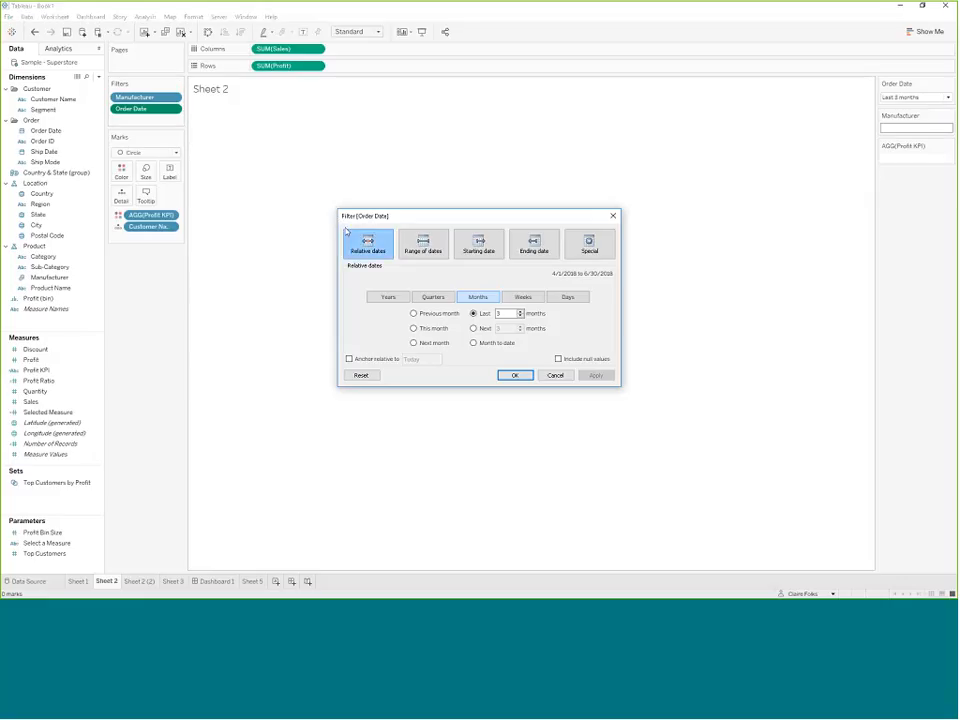
pyautogui.click(423, 244)
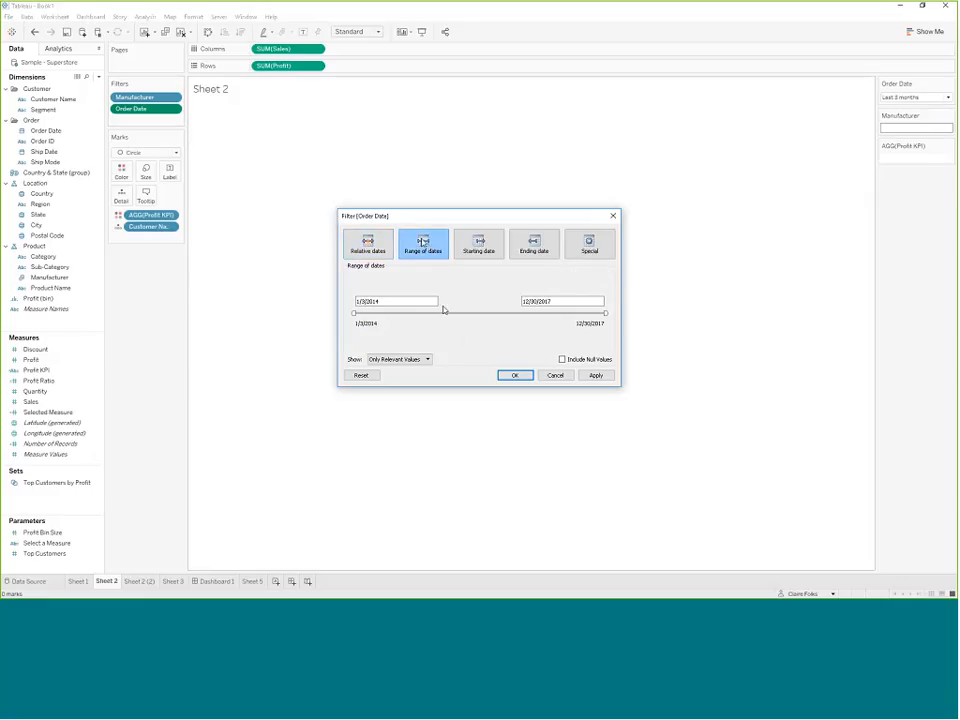
pyautogui.click(515, 375)
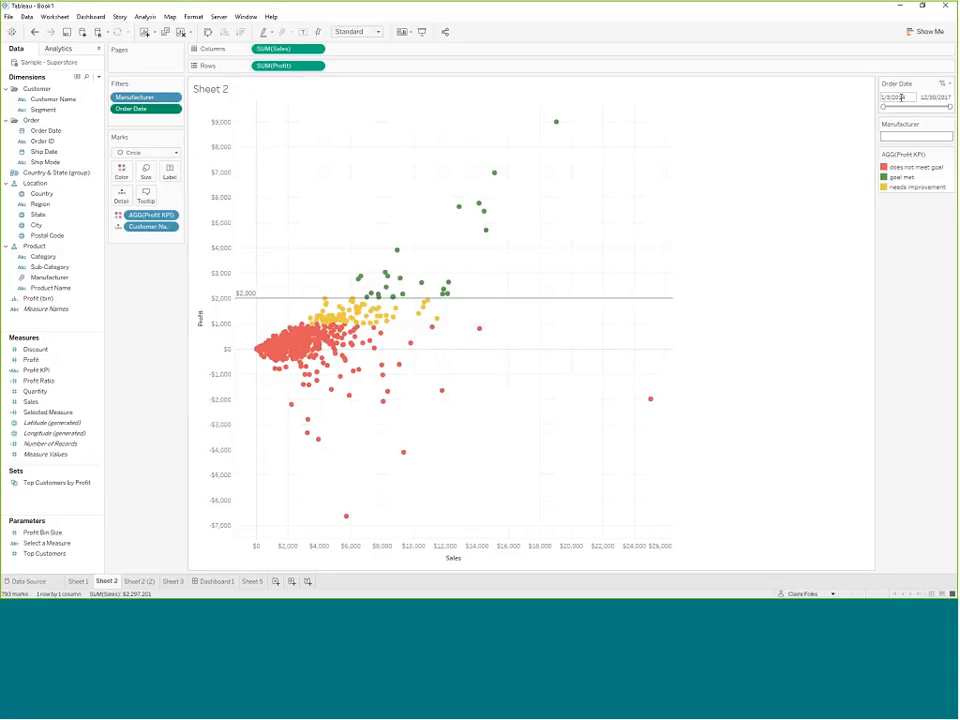
# Build a line chart on Sheet 5 with continuous months of Order Date as columns and Profit as rows.
pyautogui.click(252, 581)
pyautogui.click(45, 130)
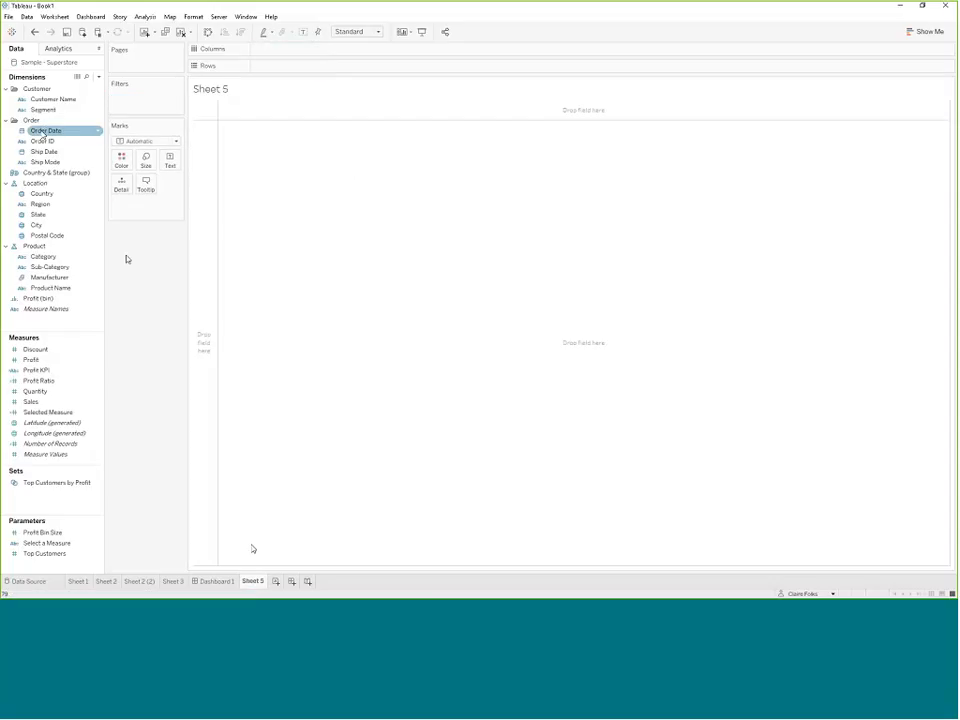
pyautogui.moveTo(45, 130); pyautogui.dragTo(281, 53)
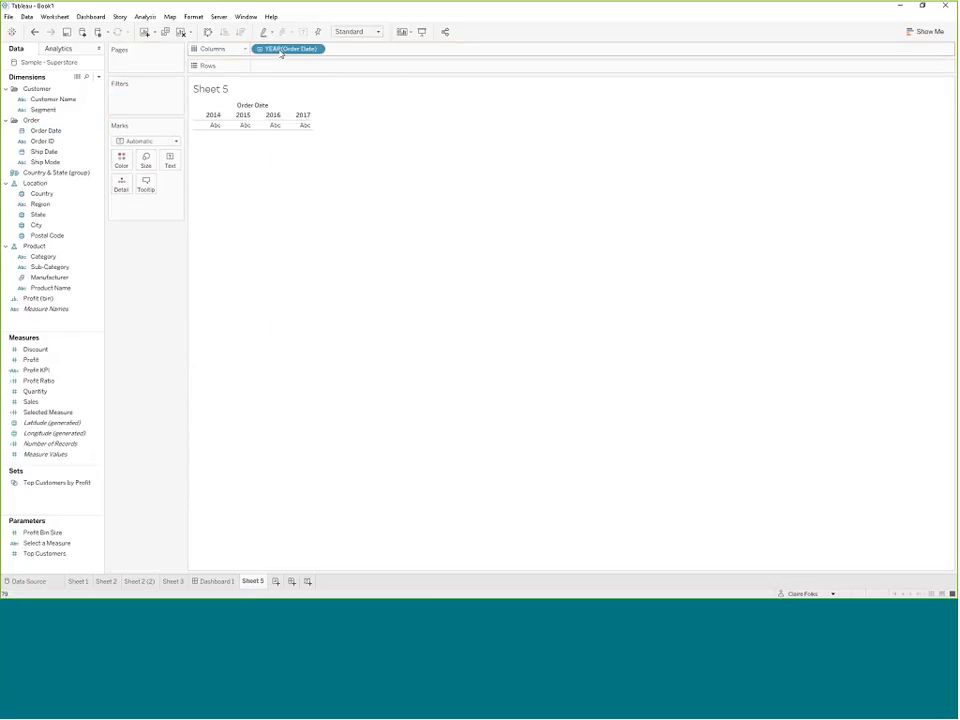
pyautogui.rightClick(281, 53)
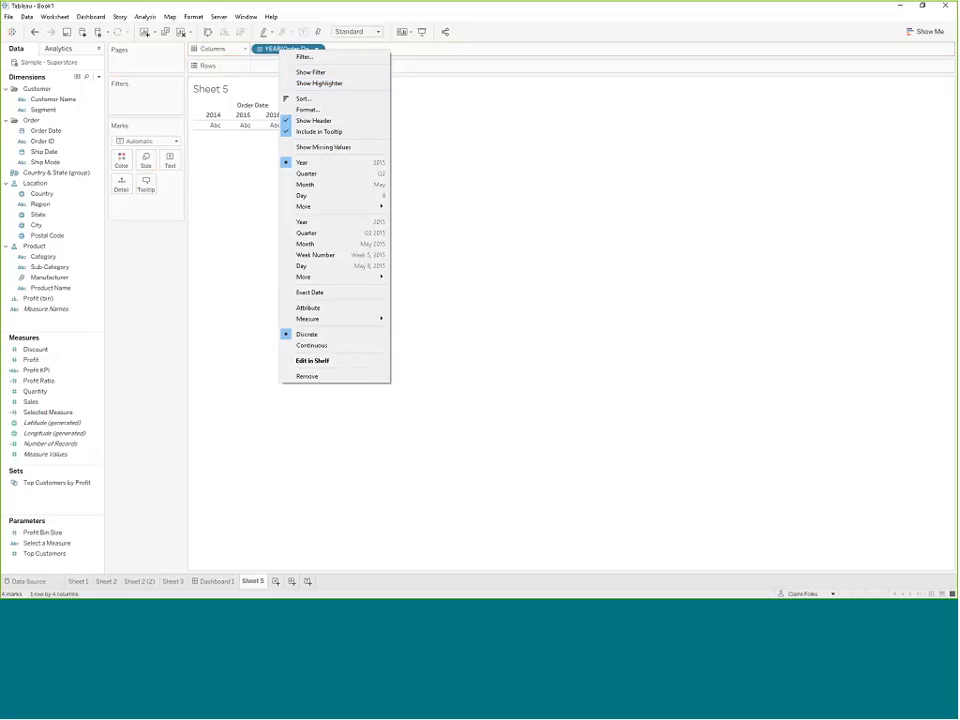
pyautogui.click(305, 244)
pyautogui.moveTo(31, 359)
pyautogui.mouseDown()
pyautogui.moveTo(311, 122)
pyautogui.moveTo(292, 67)
pyautogui.mouseUp()
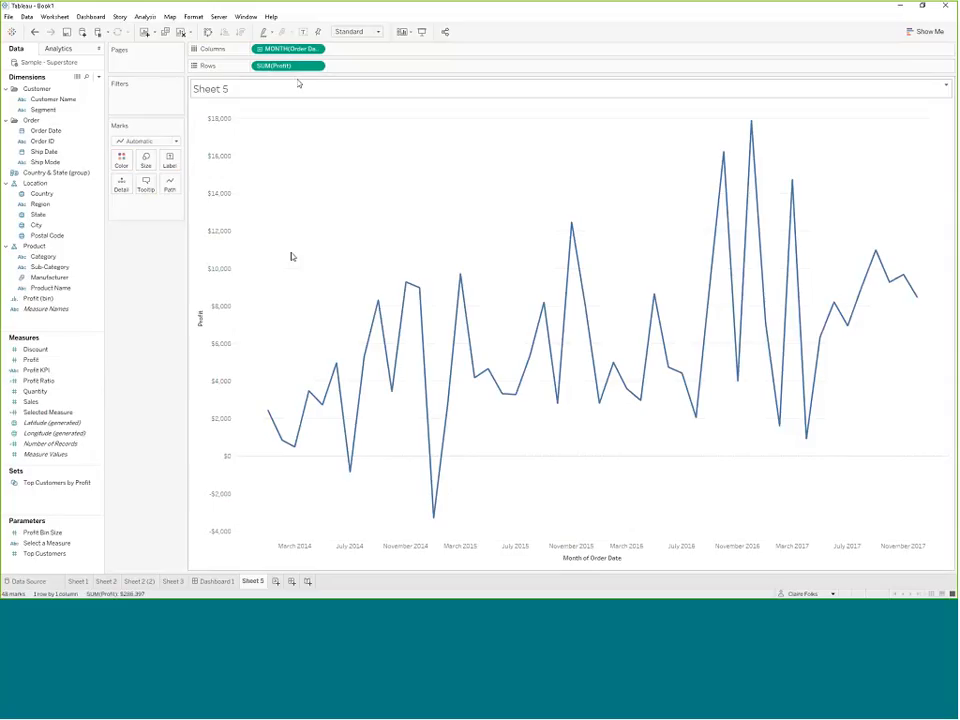
# Place Sheet 5 on Dashboard 1 beside the Sheet 1 map and use it as a filter for the other sheets.
pyautogui.click(215, 581)
pyautogui.moveTo(32, 178); pyautogui.dragTo(384, 162)
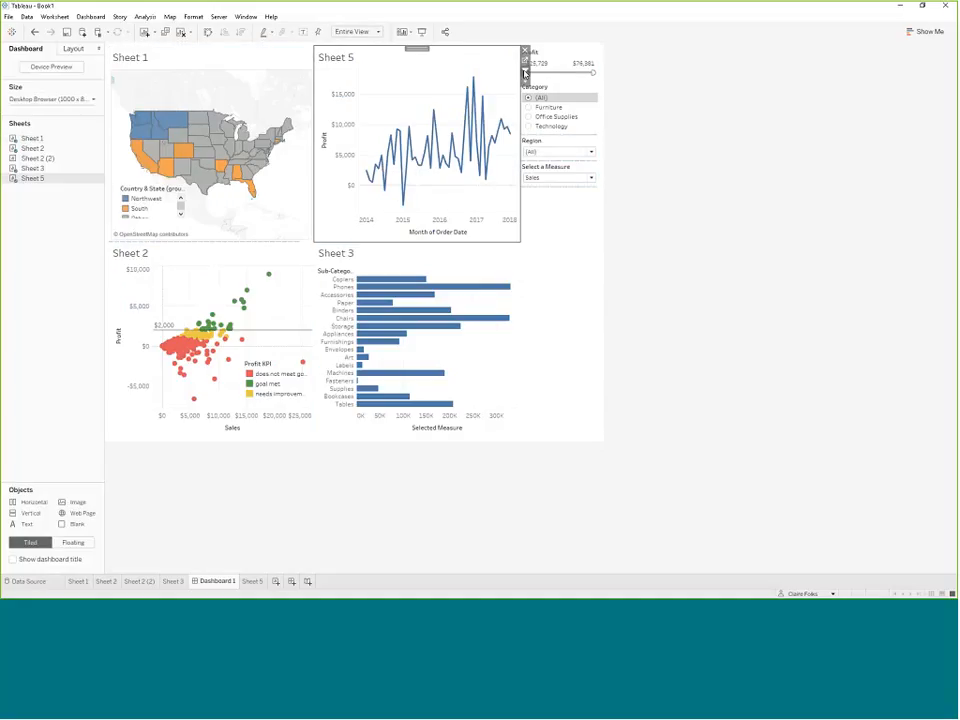
pyautogui.click(524, 73)
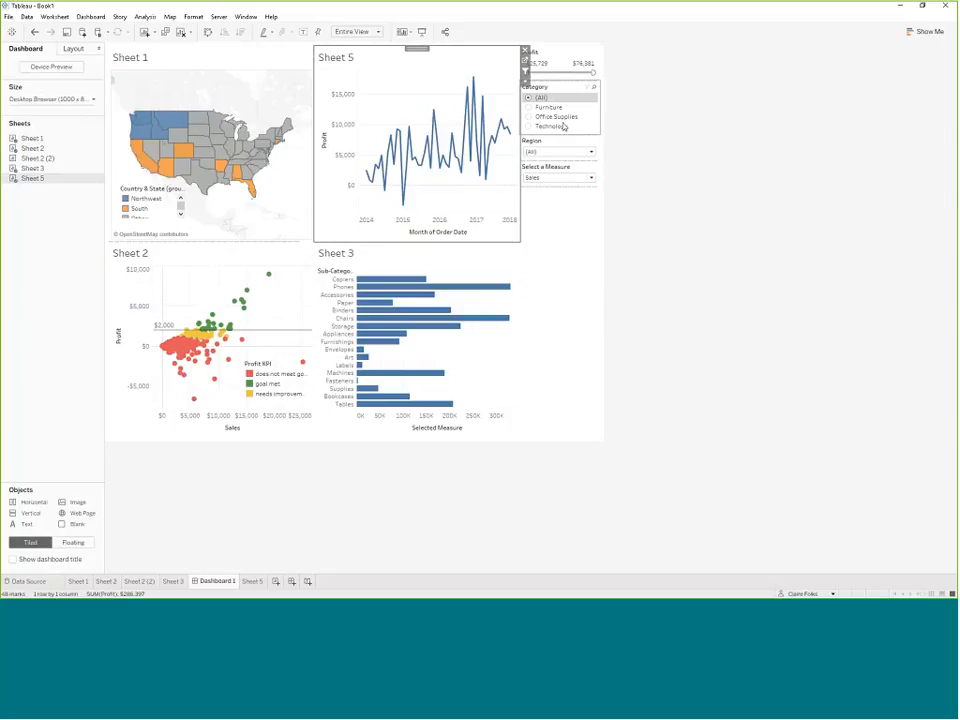
# Test the Sheet 5 filter by selecting line points from mid-2016 through 2017, clearing them, and selecting points from late 2015 to early 2016.
pyautogui.click(560, 74)
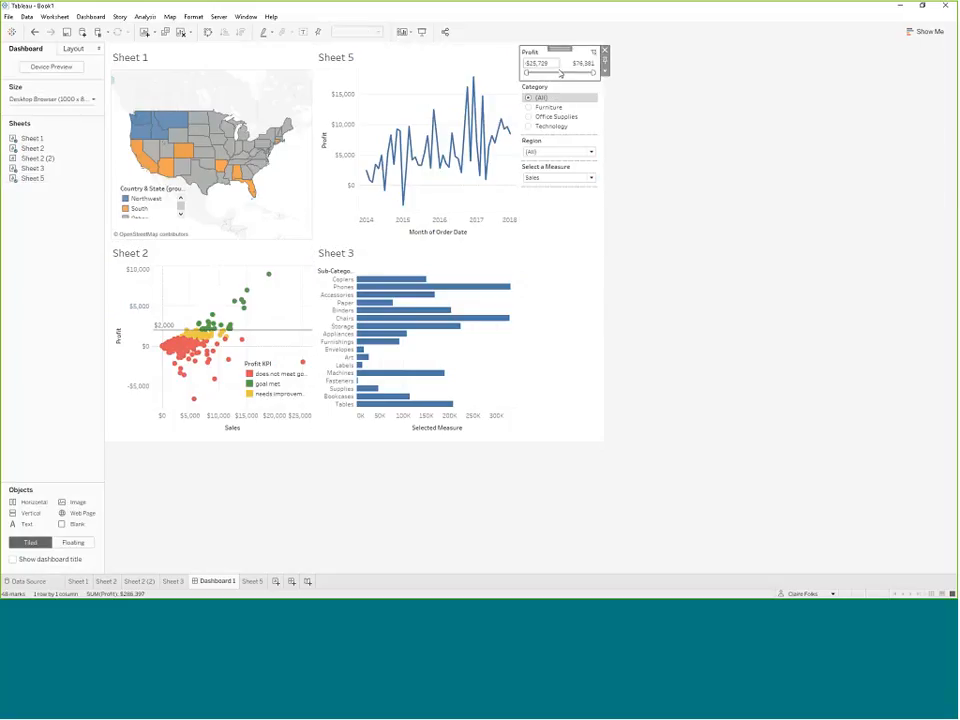
pyautogui.click(429, 64)
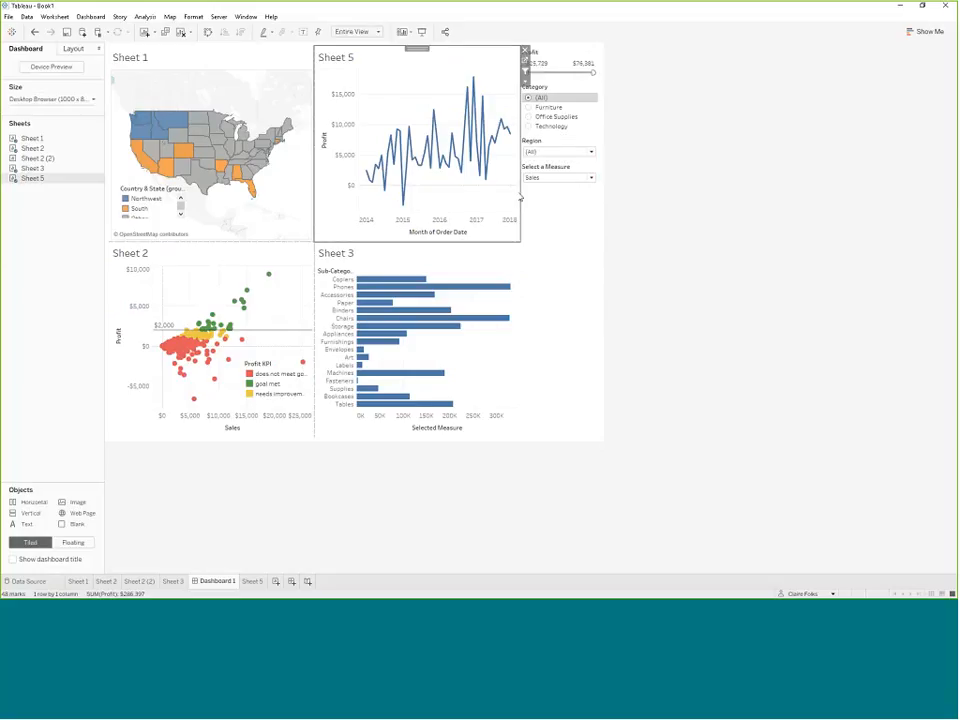
pyautogui.moveTo(456, 84); pyautogui.dragTo(519, 205)
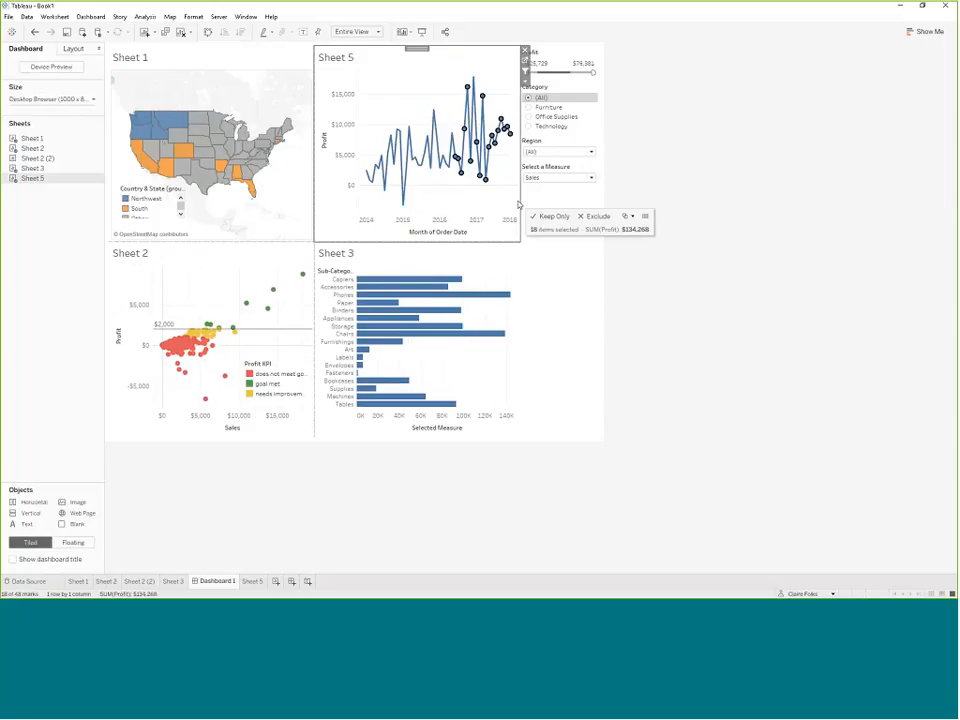
pyautogui.click(432, 93)
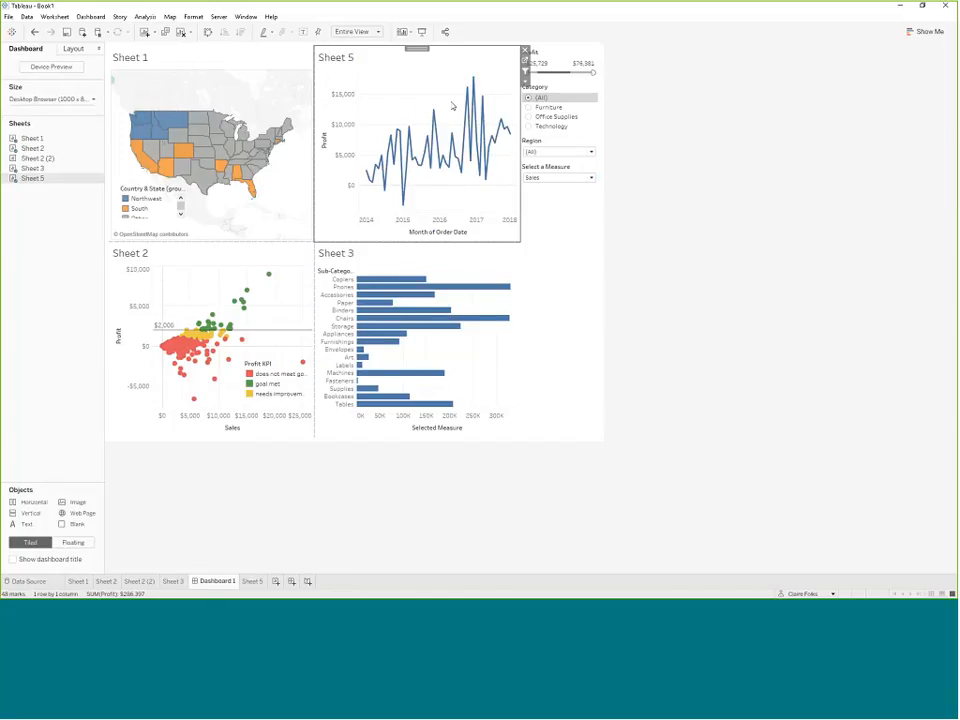
pyautogui.moveTo(451, 102); pyautogui.dragTo(421, 183)
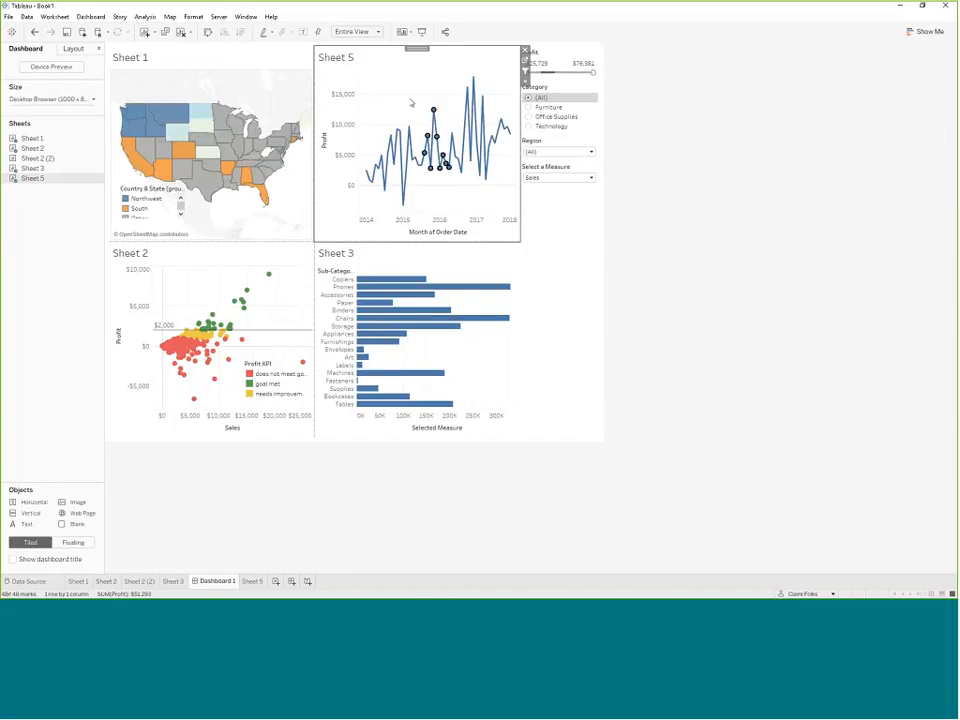
# Clear the selected line points in the dashboard's Sheet 5 chart and go to the Sheet 5 worksheet.
pyautogui.click(411, 102)
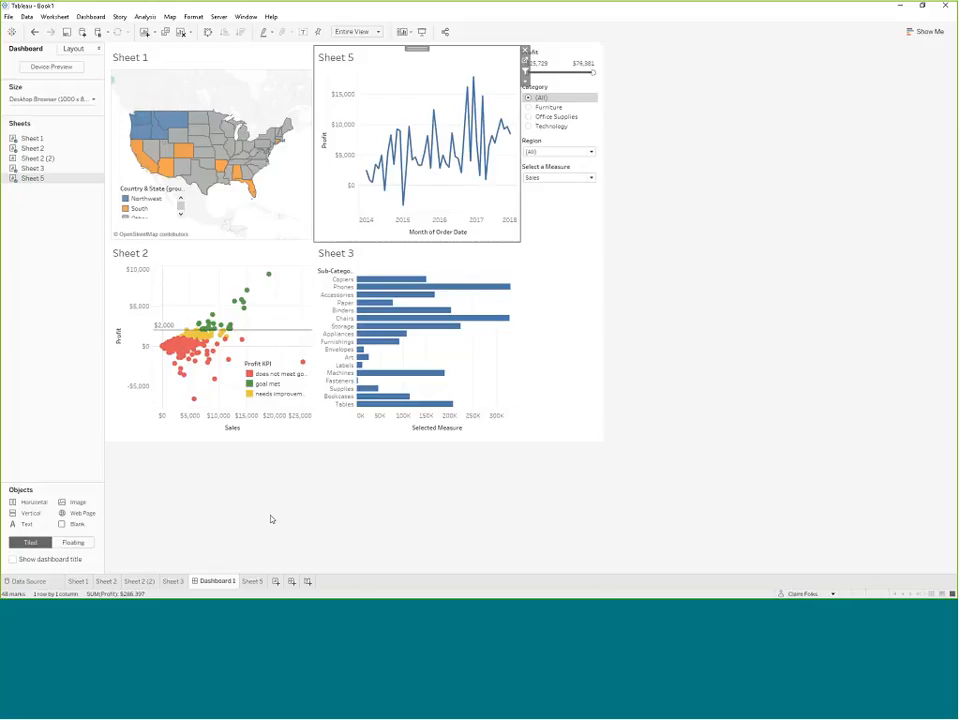
pyautogui.click(524, 59)
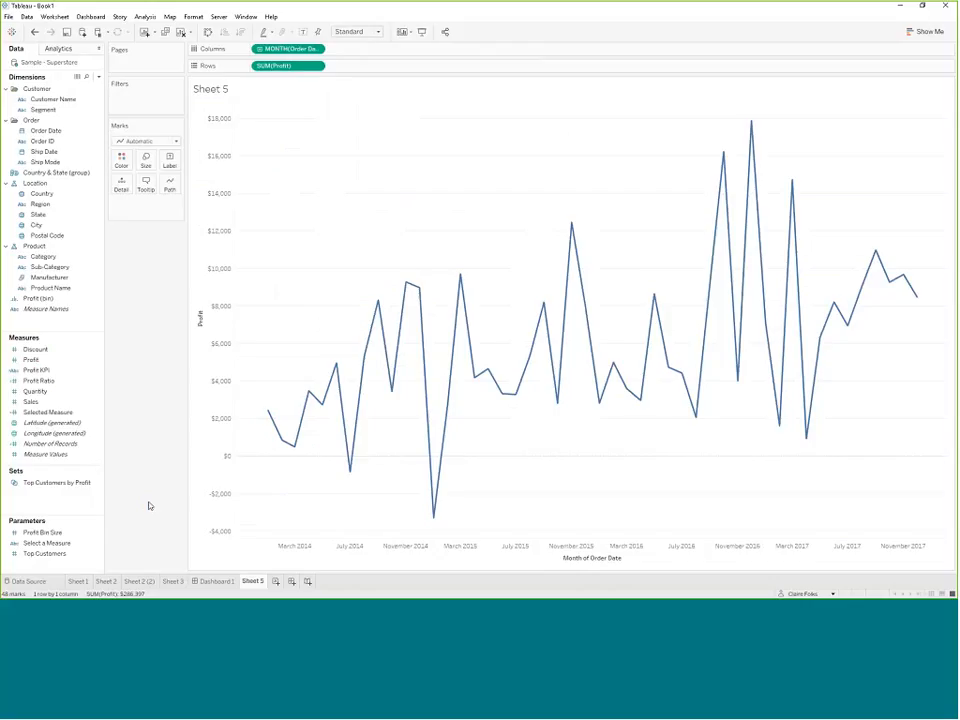
# On a new worksheet, build a horizontal bar chart of Profit by Ship Mode and Sub-Category using Show Me.
pyautogui.click(275, 581)
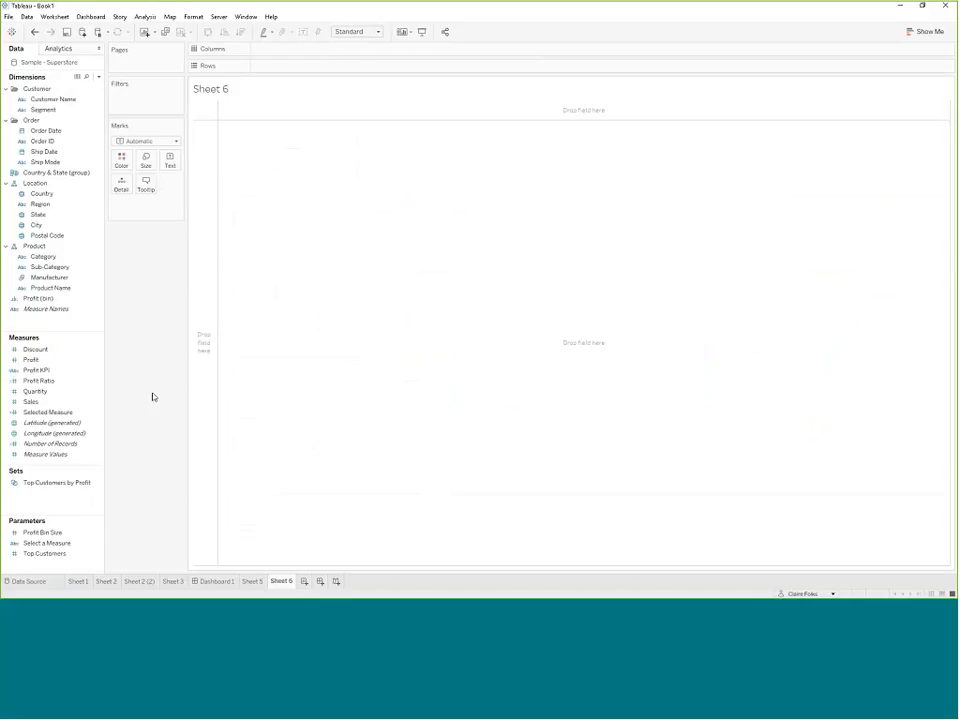
pyautogui.click(19, 248)
pyautogui.click(46, 163)
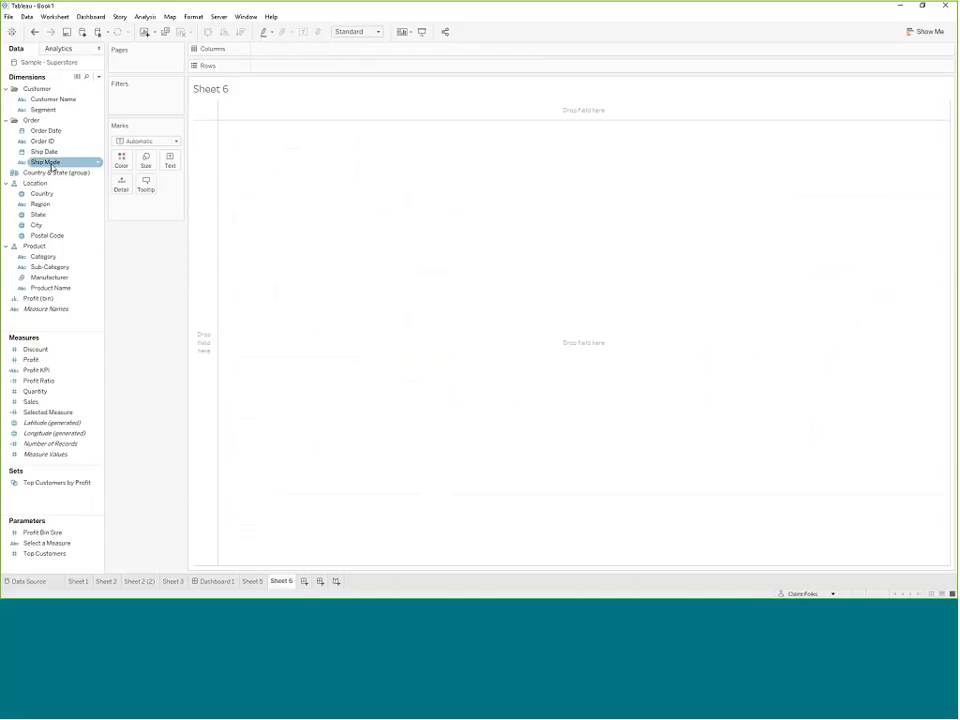
pyautogui.keyDown('ctrl'); pyautogui.click(56, 174); pyautogui.keyUp('ctrl')
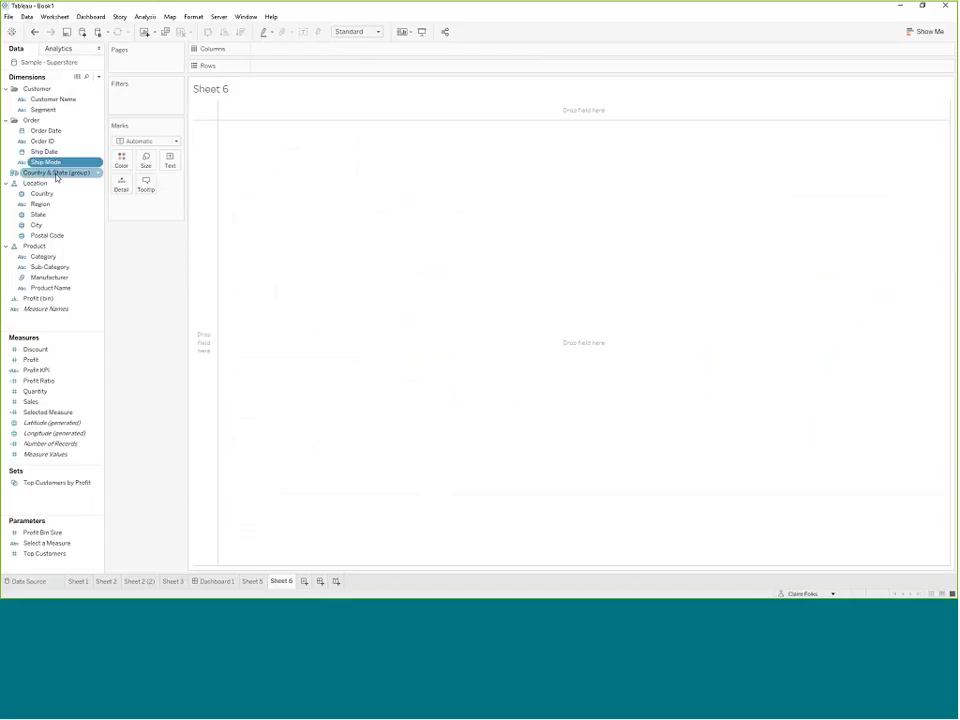
pyautogui.keyDown('ctrl'); pyautogui.click(50, 267); pyautogui.keyUp('ctrl')
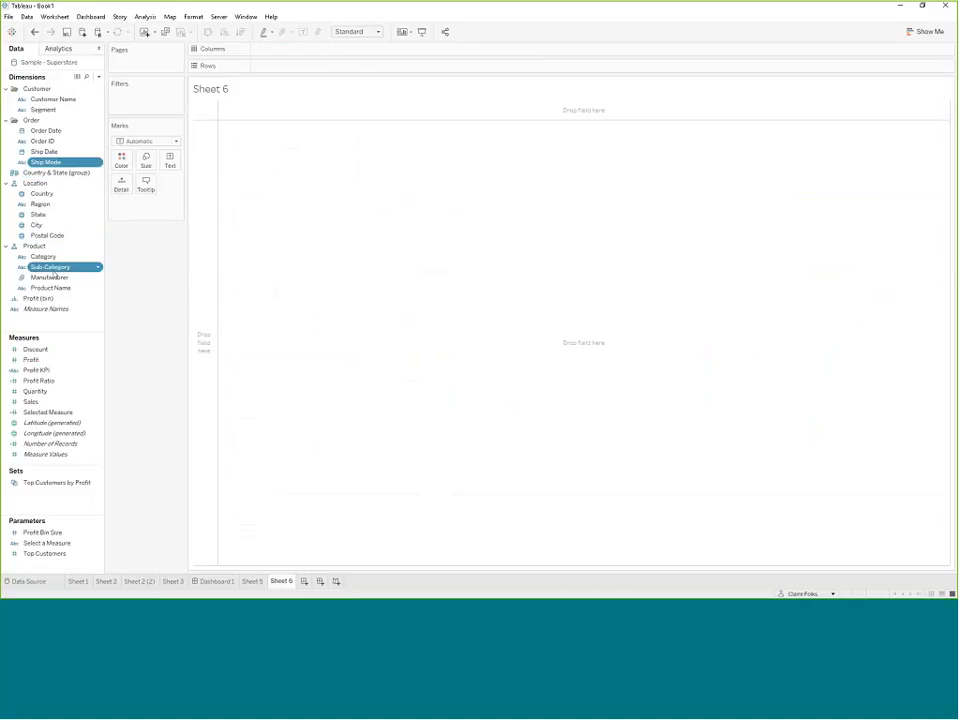
pyautogui.keyDown('ctrl'); pyautogui.click(32, 362); pyautogui.keyUp('ctrl')
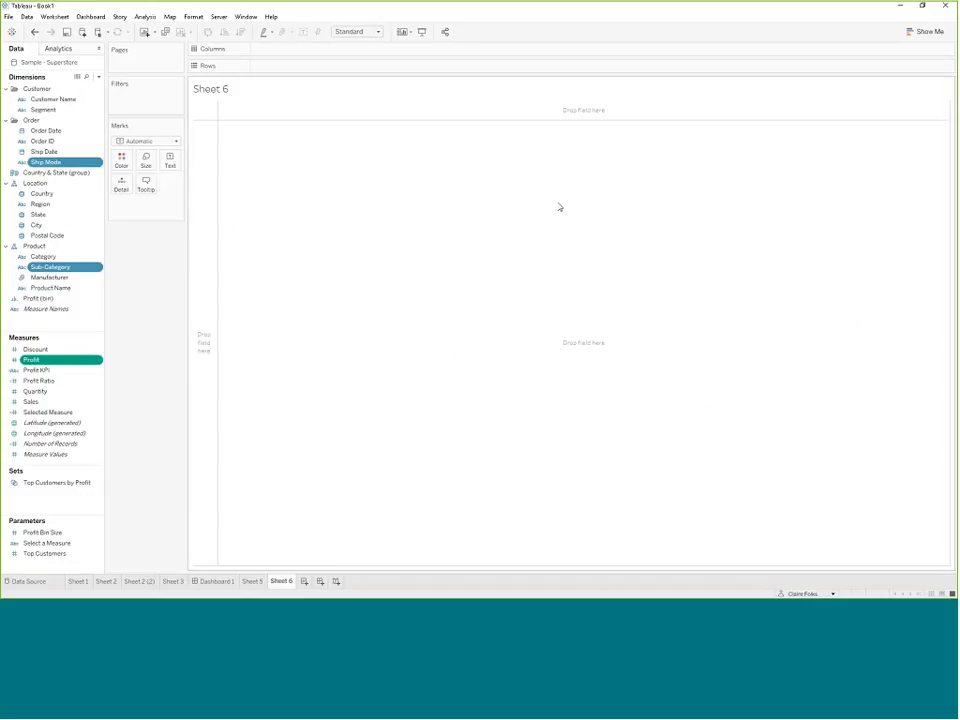
pyautogui.click(911, 34)
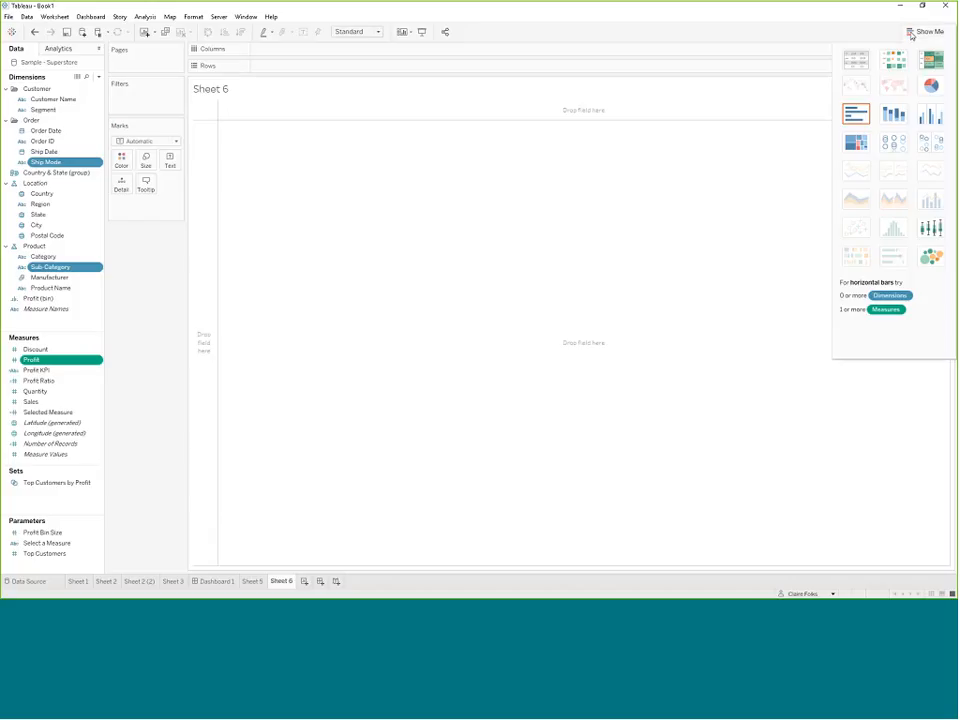
pyautogui.click(857, 120)
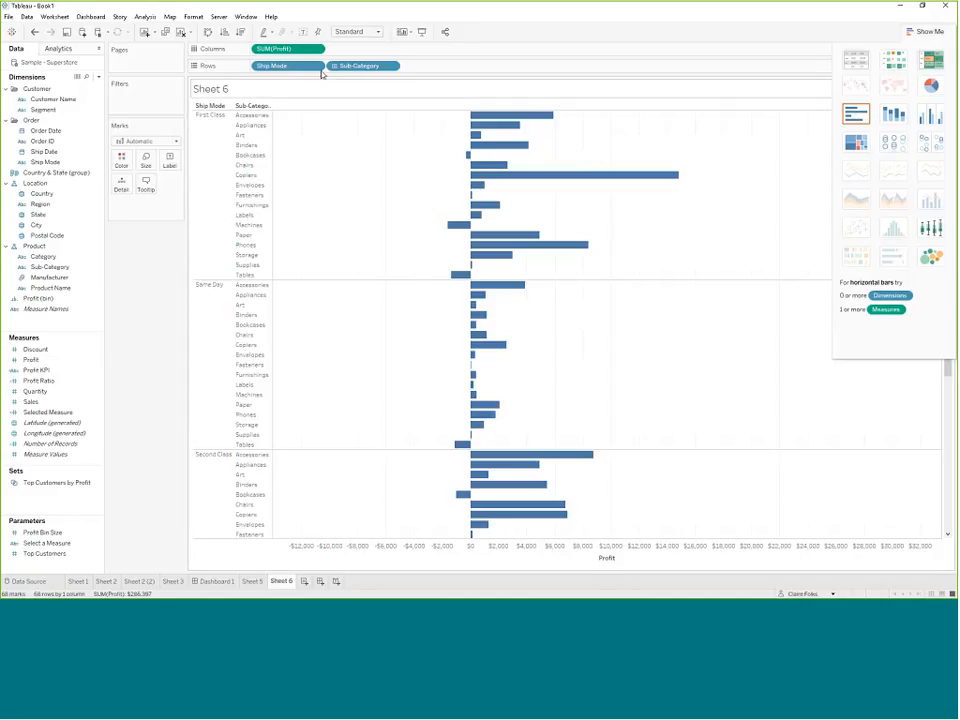
# Place Sub-Category ahead of Ship Mode in the rows and convert the chart to stacked bars.
pyautogui.moveTo(336, 66); pyautogui.dragTo(278, 68)
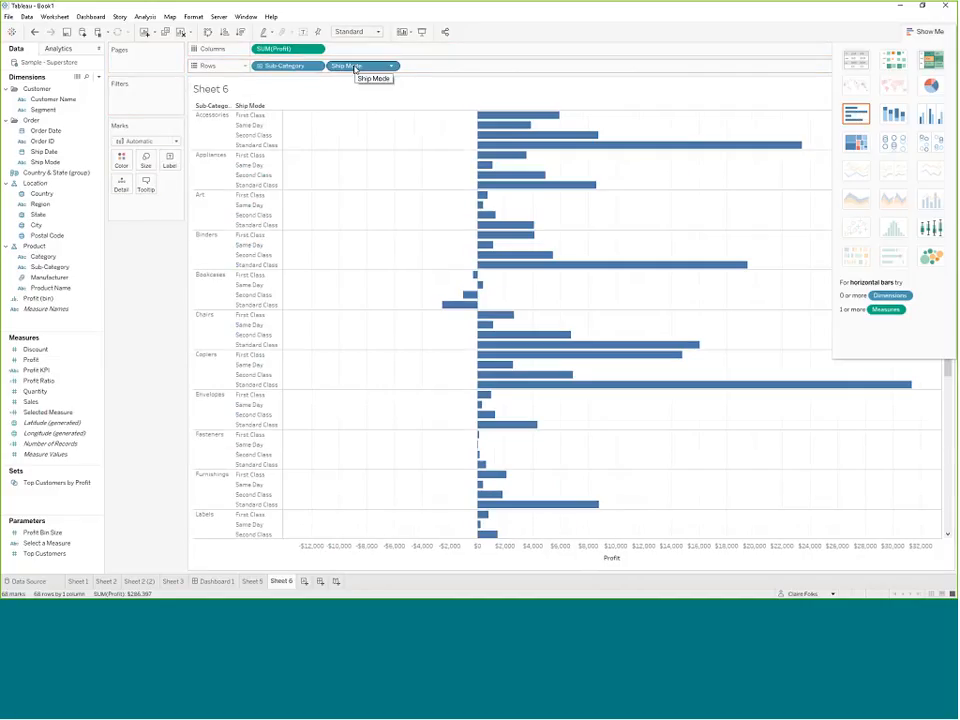
pyautogui.click(905, 117)
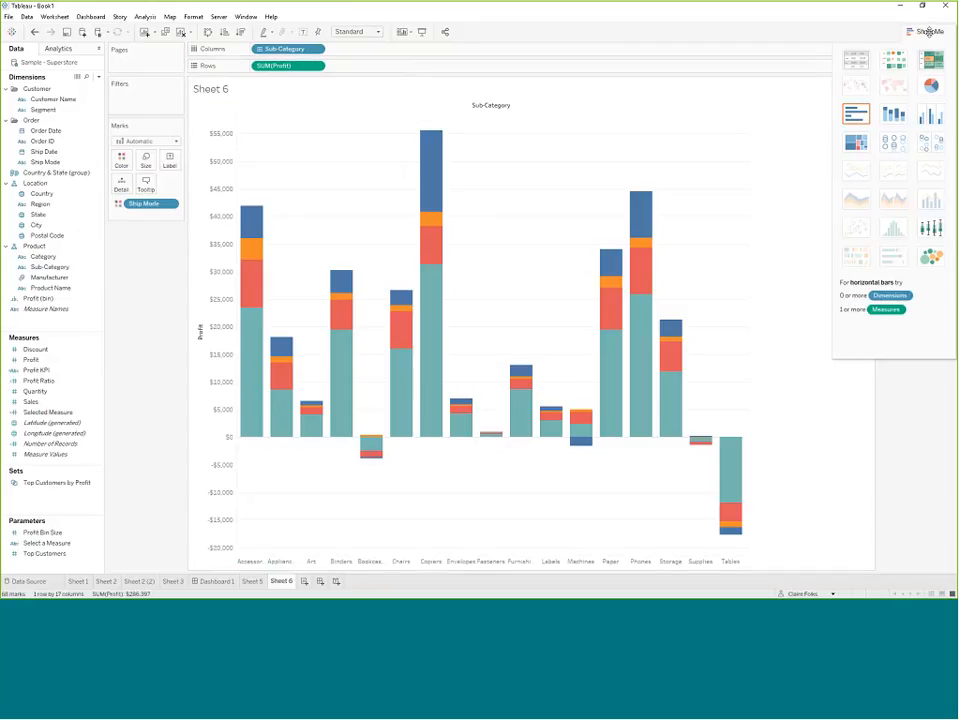
pyautogui.click(927, 32)
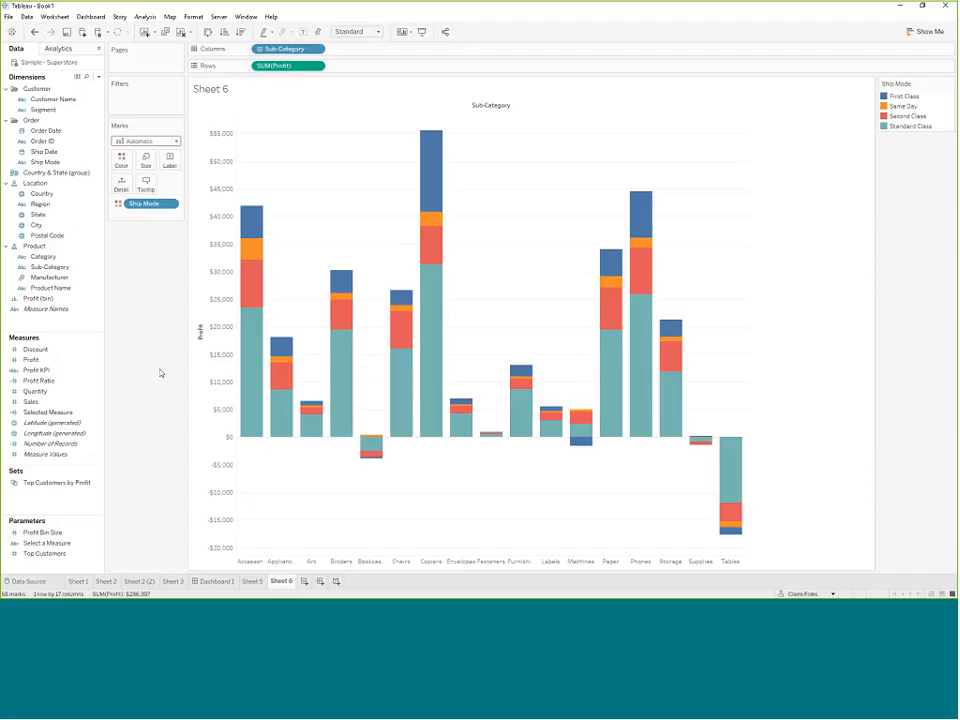
pyautogui.click(927, 31)
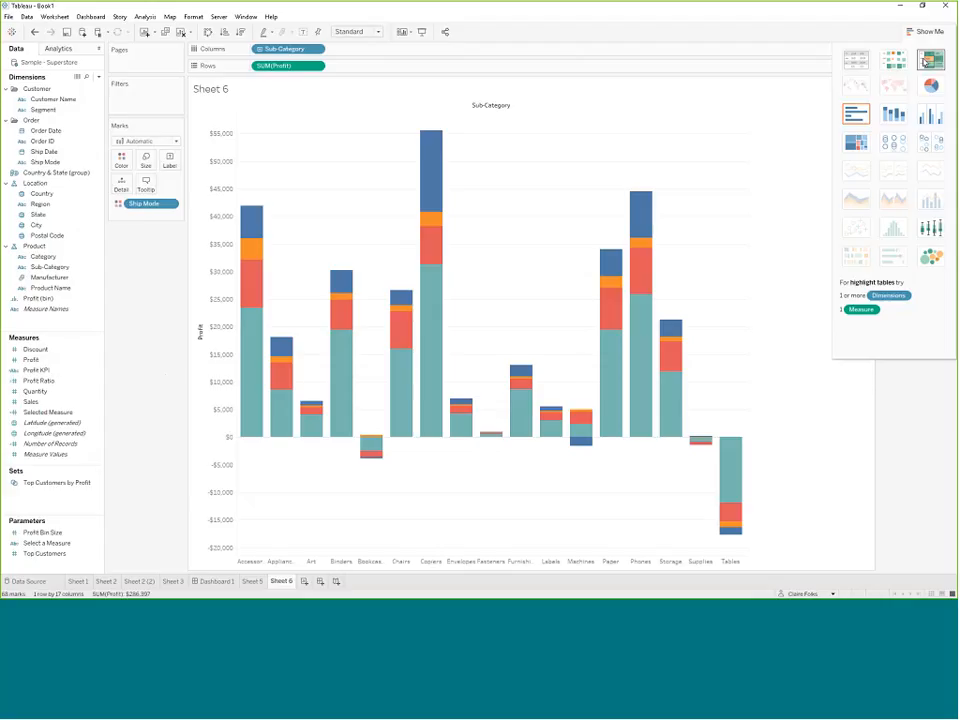
pyautogui.click(578, 140)
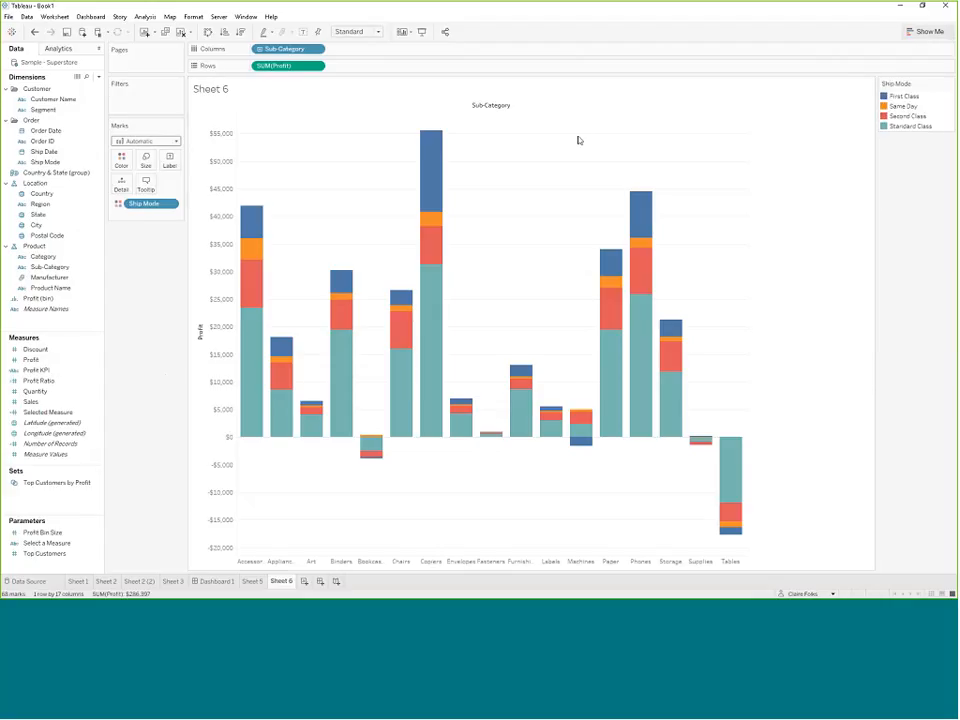